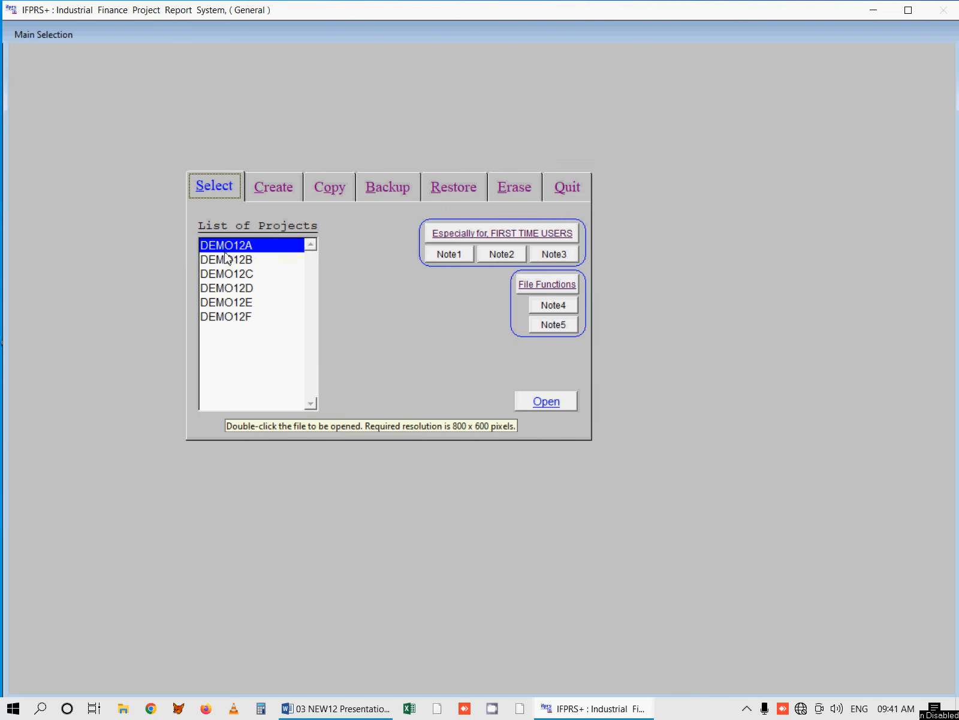
Open the project DEMO12A from the list of projects.
{"action": "left_click", "coordinate": [259, 248]}
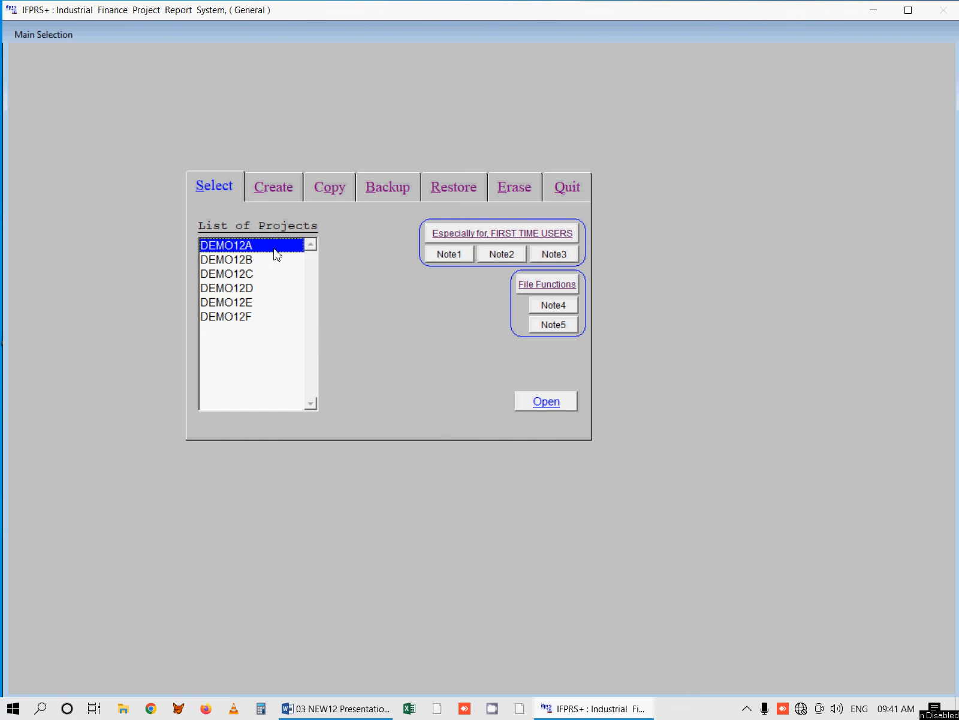
{"action": "left_click", "coordinate": [553, 403]}
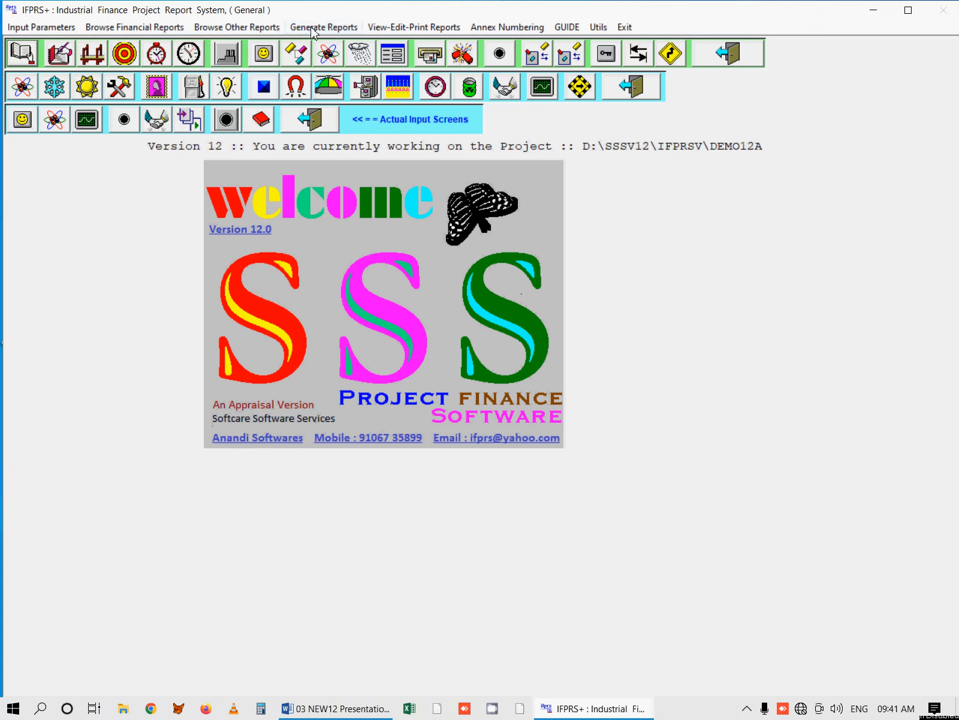
{"action": "left_click", "coordinate": [311, 29]}
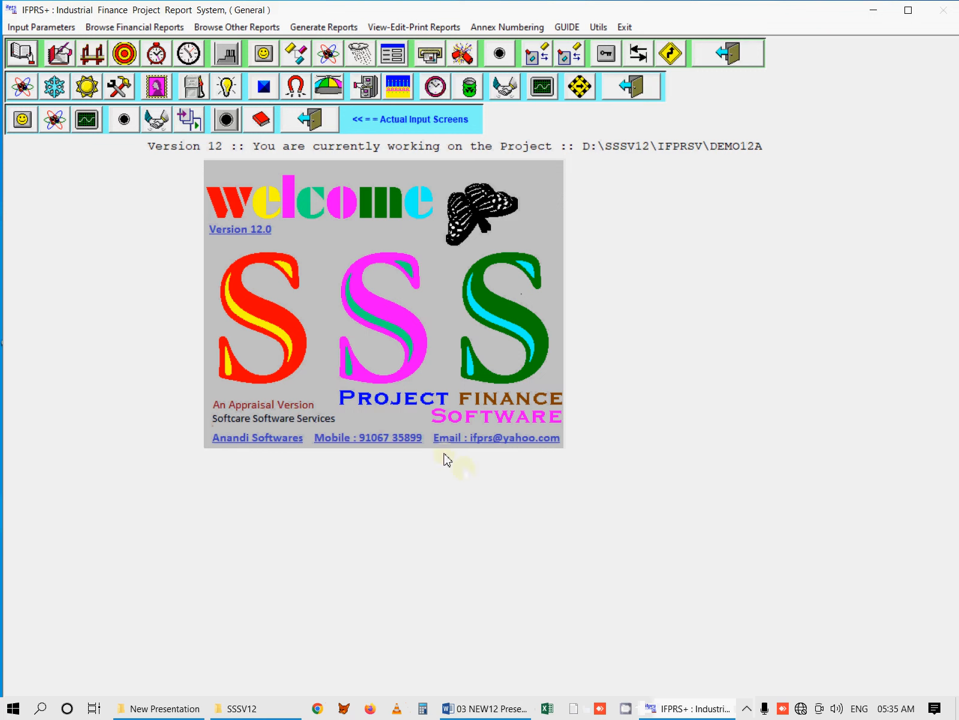
Review the General Parameters, choosing the Existing category, and read the guiding note on currency denomination.
{"action": "left_click", "coordinate": [24, 54]}
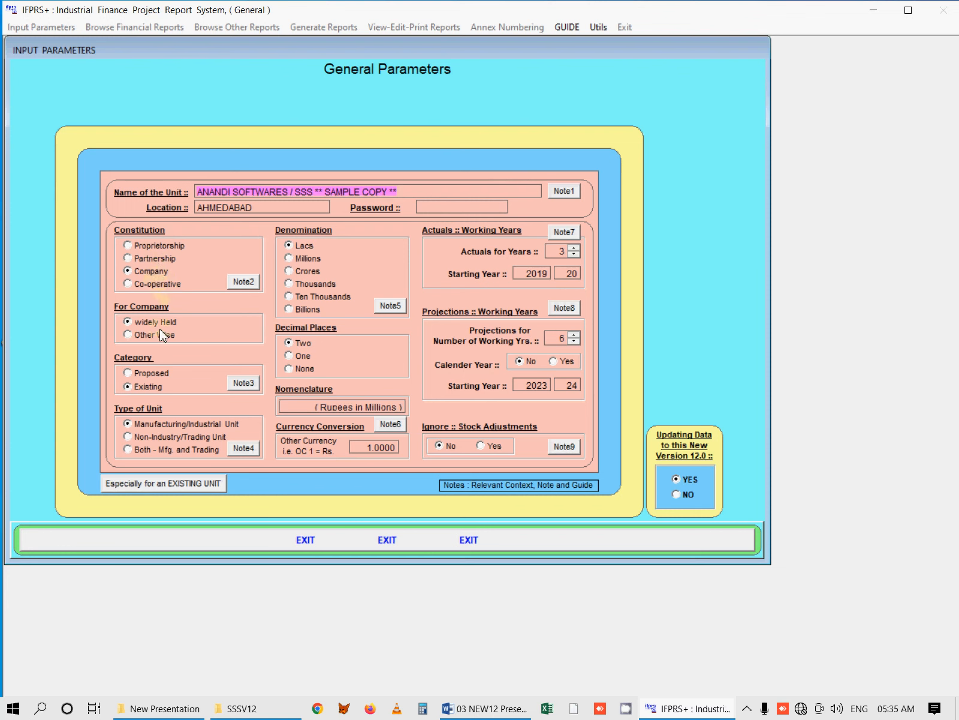
{"action": "left_click", "coordinate": [127, 385]}
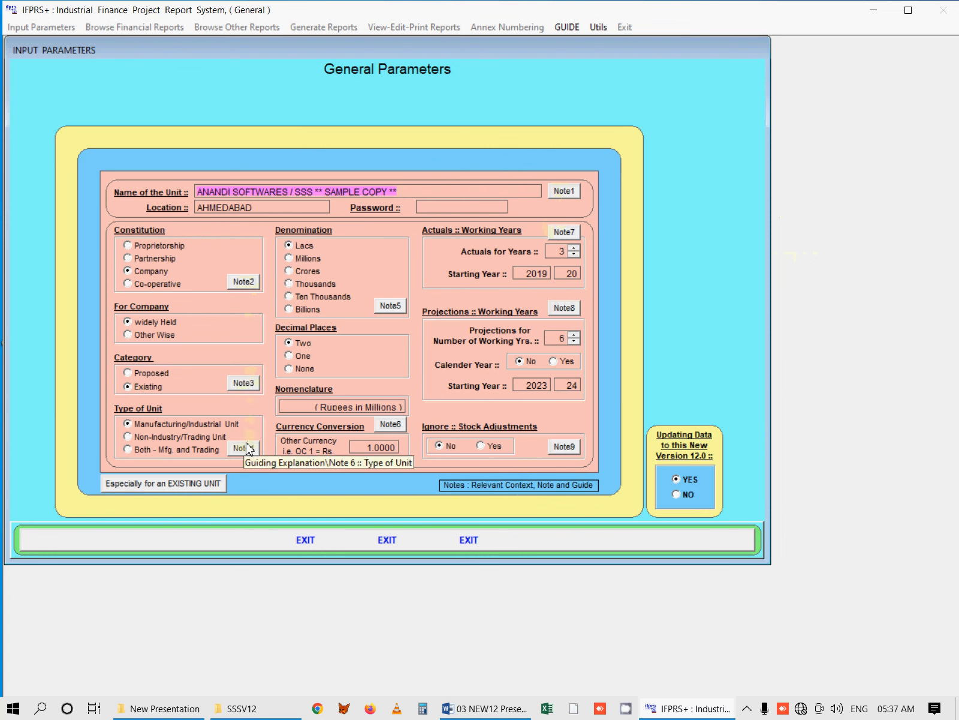
{"action": "left_click", "coordinate": [387, 305]}
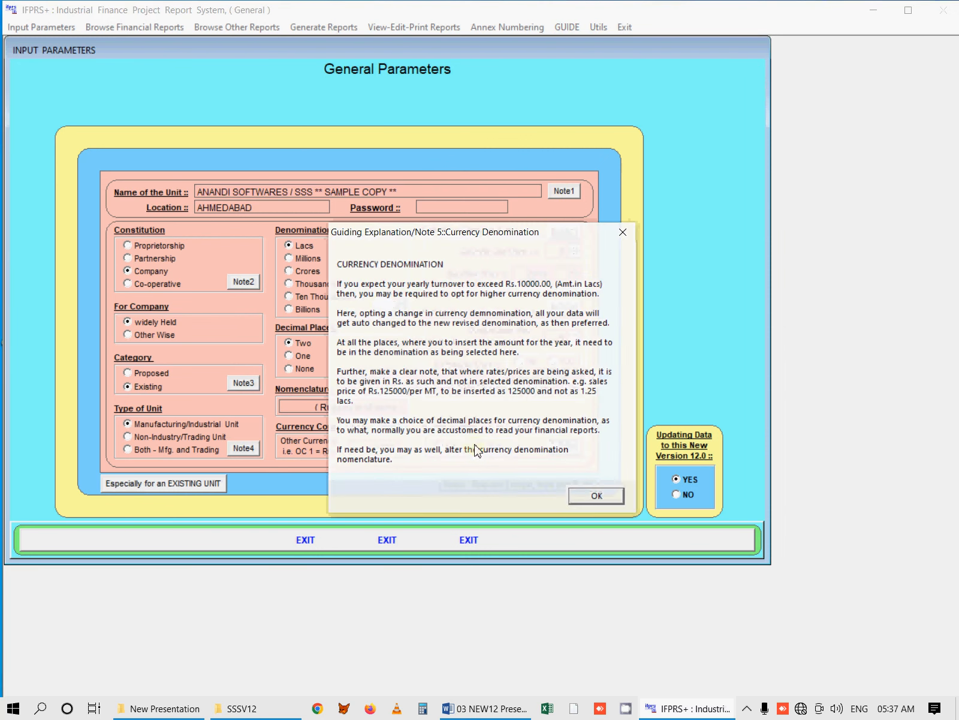
{"action": "left_click", "coordinate": [596, 495]}
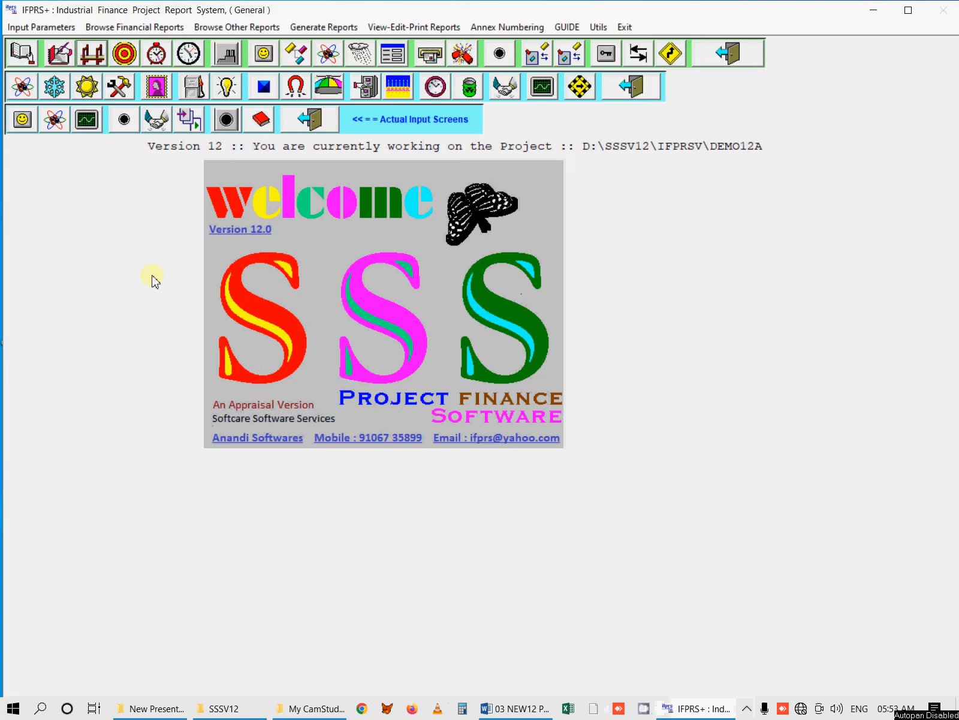
Add a loan TL4 with a proposed amount of 100 to the Long/Medium Term Borrowings in Means of Finance.
{"action": "left_click", "coordinate": [90, 60]}
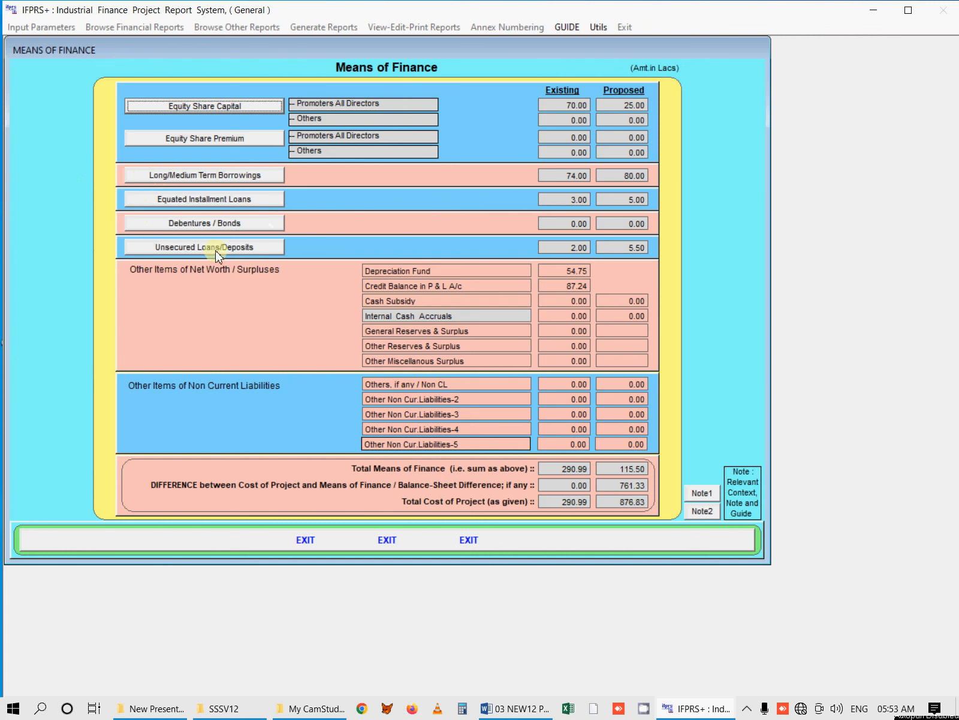
{"action": "left_click", "coordinate": [259, 177]}
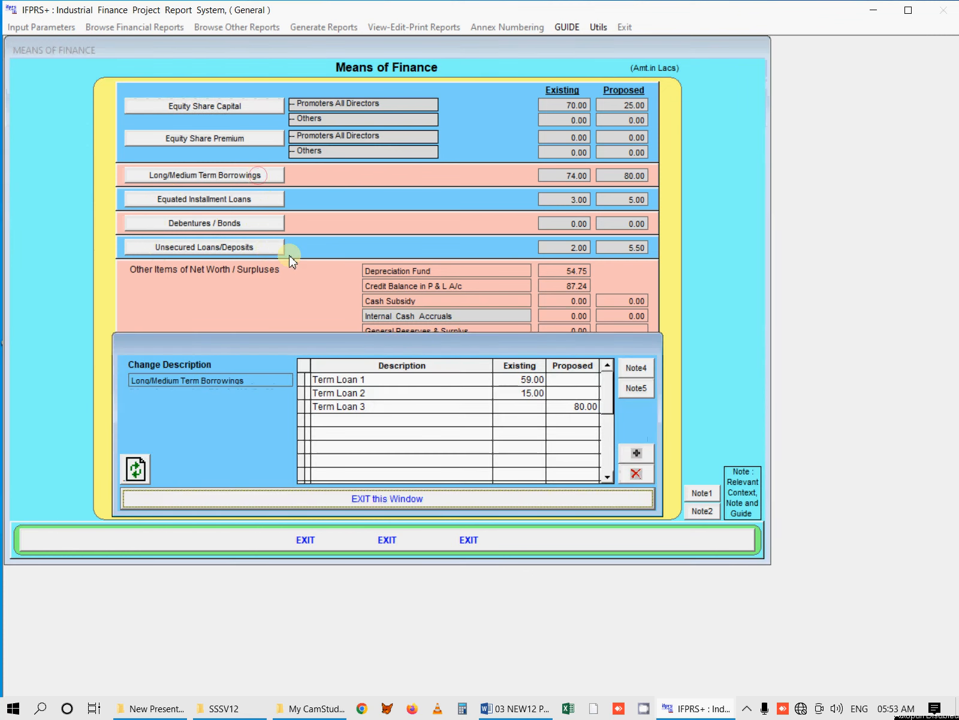
{"action": "left_click", "coordinate": [637, 455]}
{"action": "left_click", "coordinate": [484, 407]}
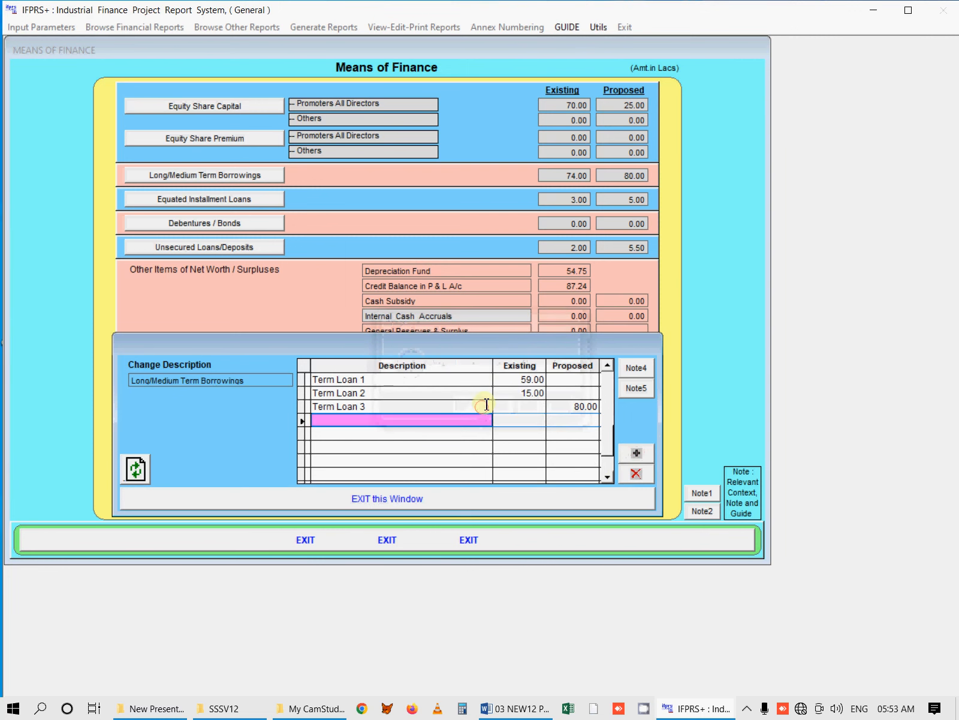
{"action": "type", "text": "TL4"}
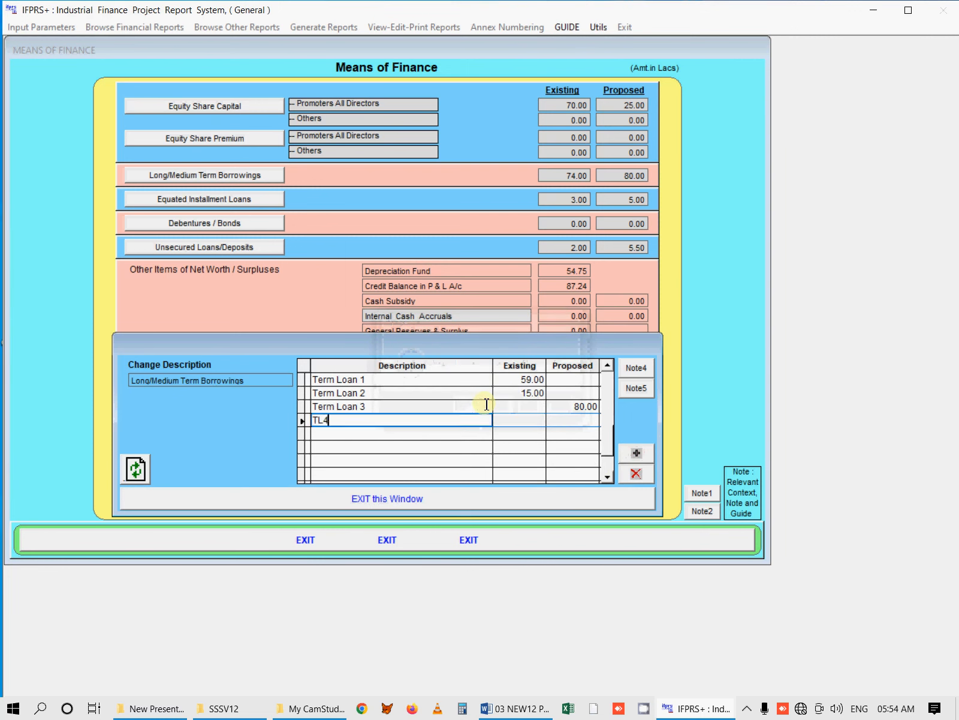
{"action": "key", "text": "Return"}
{"action": "key", "text": "Return"}
{"action": "type", "text": "100"}
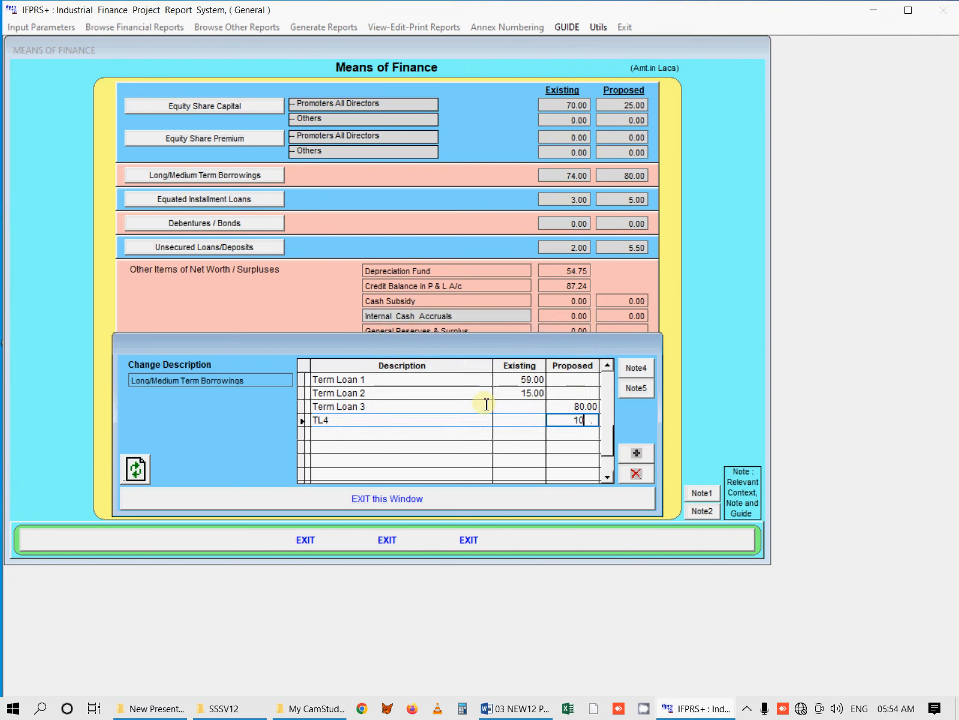
{"action": "key", "text": "Return"}
Add a second loan TL5 with a proposed amount of 50 and close the Long/Medium Term Borrowings list.
{"action": "left_click", "coordinate": [636, 453]}
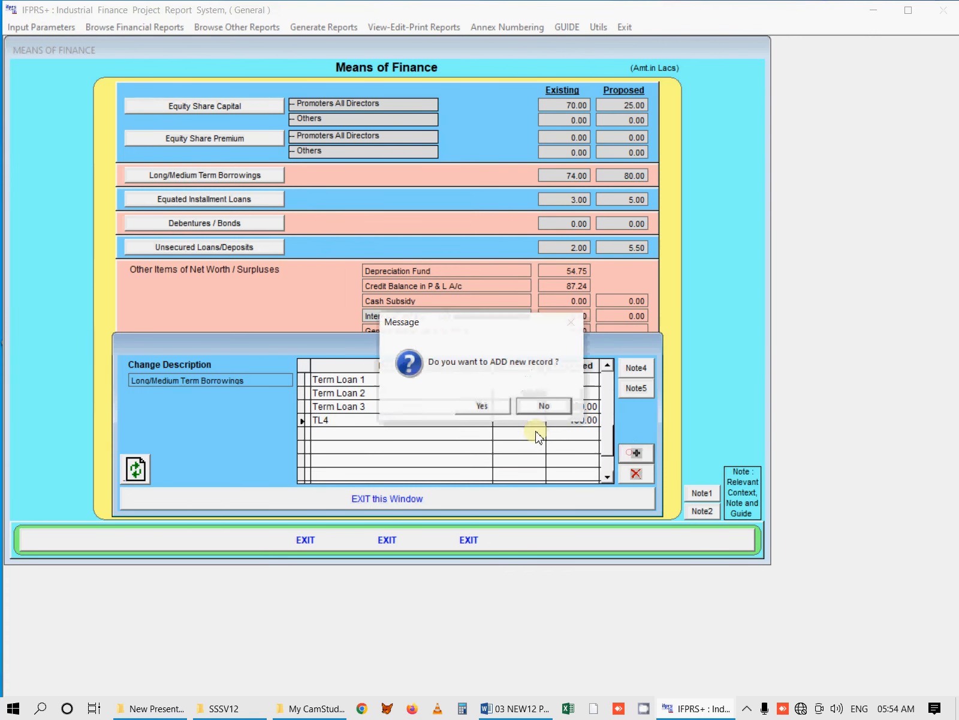
{"action": "left_click", "coordinate": [497, 411]}
{"action": "type", "text": "T"}
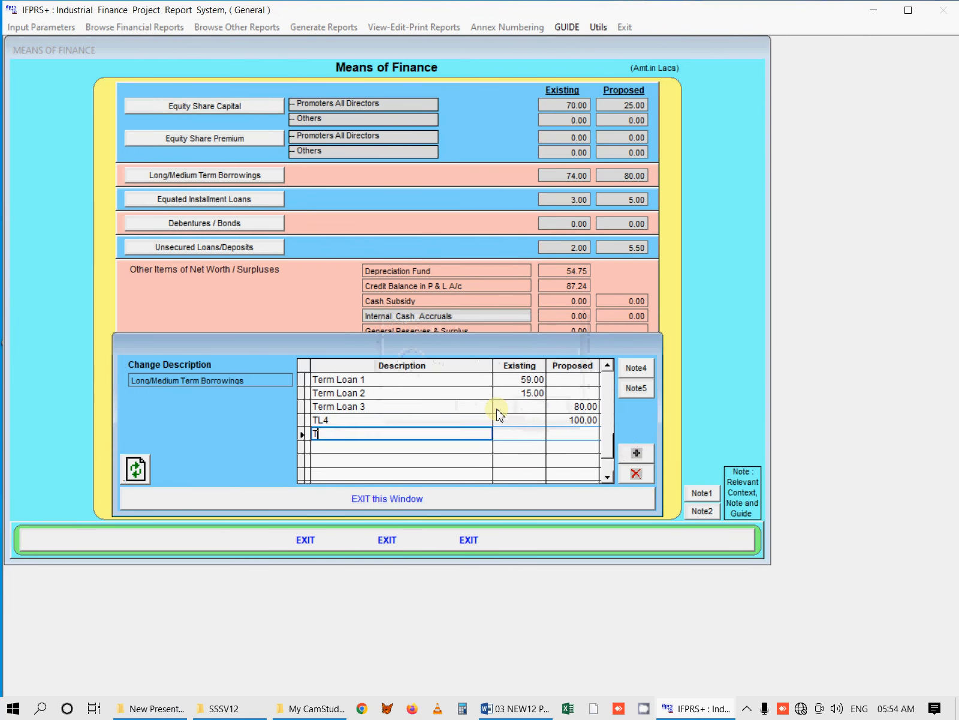
{"action": "type", "text": "L5"}
{"action": "key", "text": "Return"}
{"action": "key", "text": "Return"}
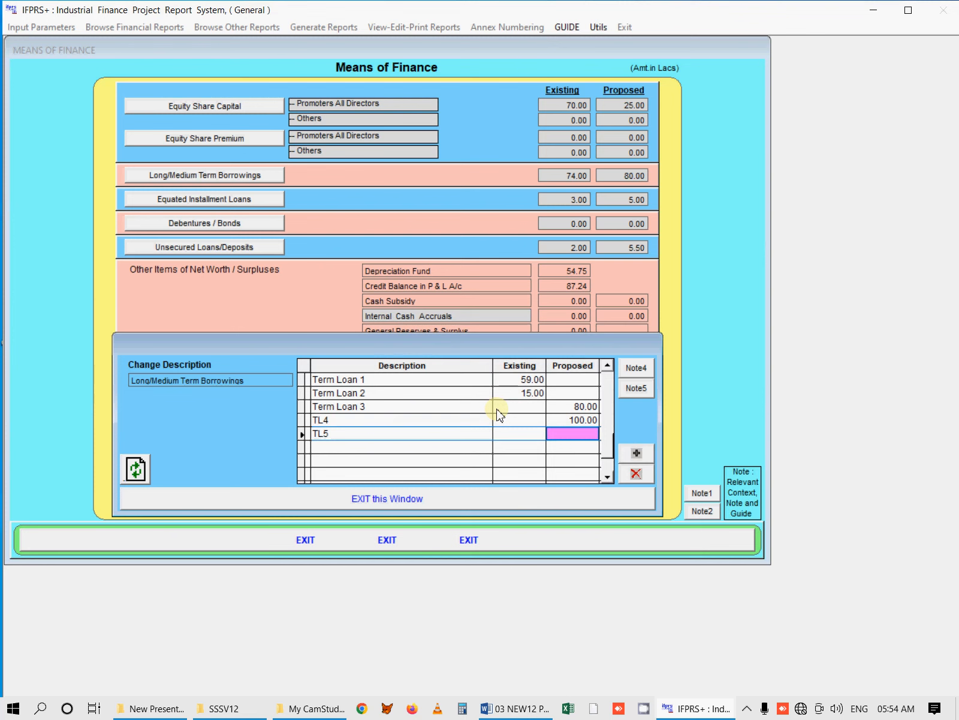
{"action": "type", "text": "50."}
{"action": "key", "text": "Return"}
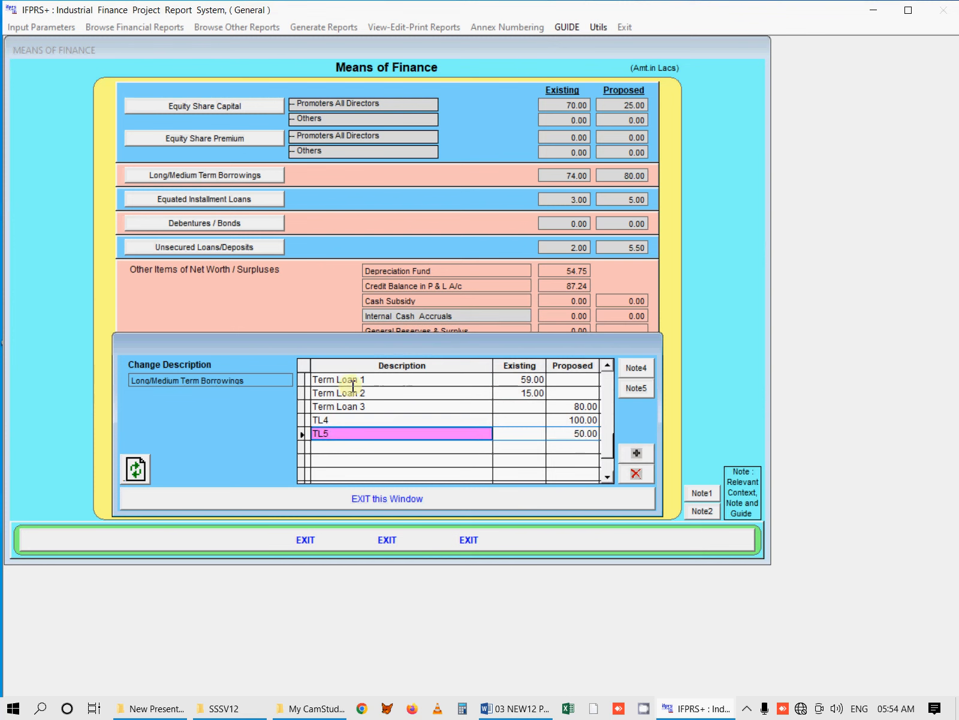
{"action": "left_click", "coordinate": [396, 501]}
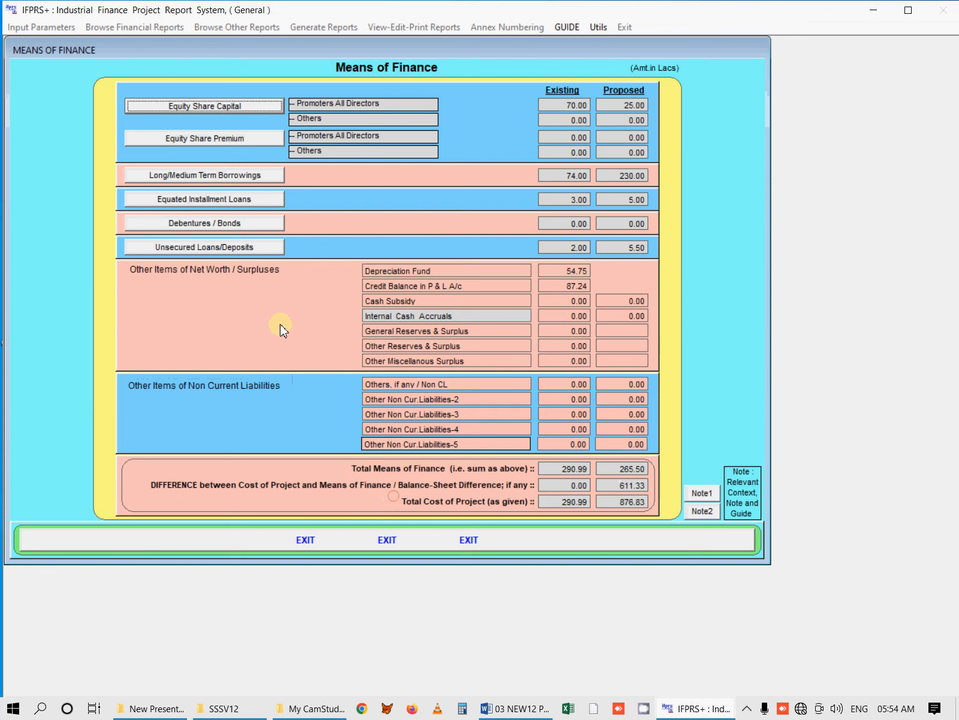
Examine the entries under Equated Installment Loans, Debentures / Bonds and Unsecured Loans/Deposits in Means of Finance.
{"action": "left_click", "coordinate": [240, 201]}
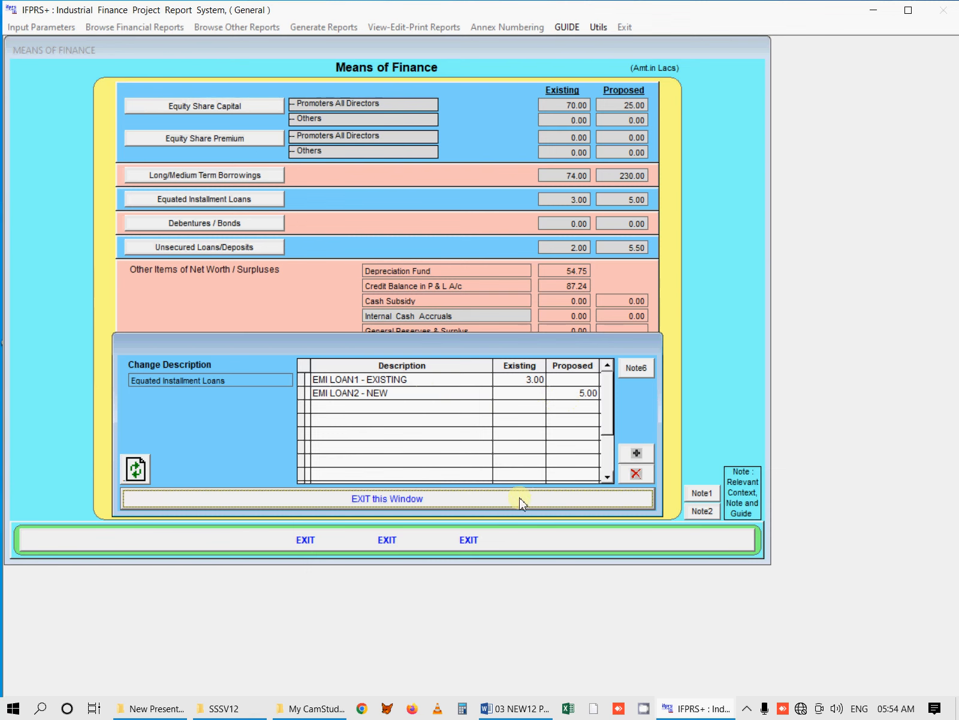
{"action": "left_click", "coordinate": [492, 495]}
{"action": "left_click", "coordinate": [242, 226]}
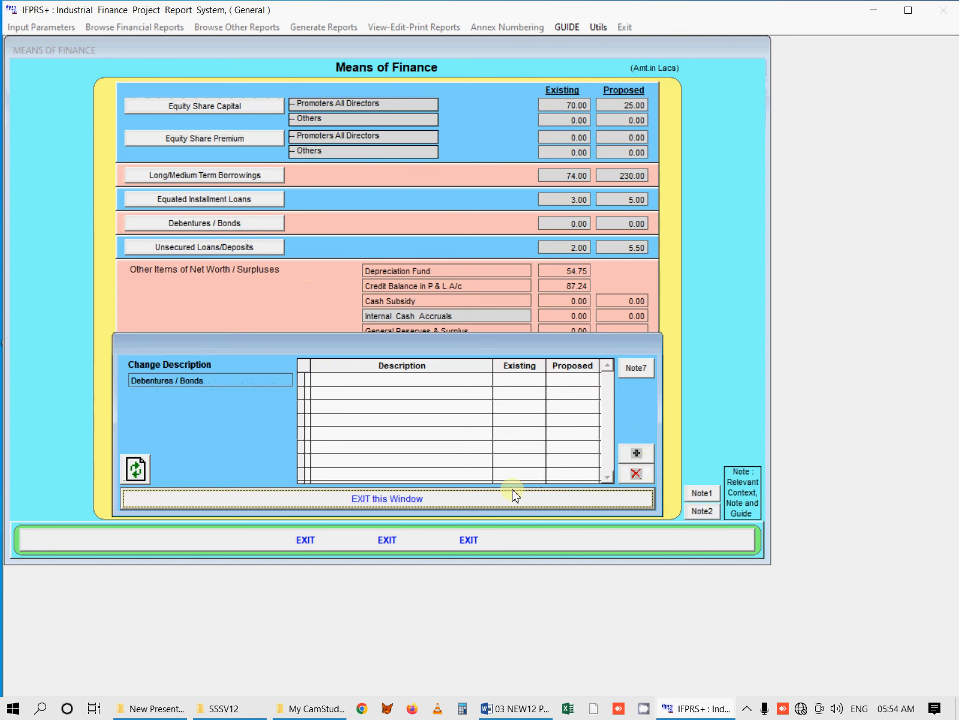
{"action": "left_click", "coordinate": [476, 502]}
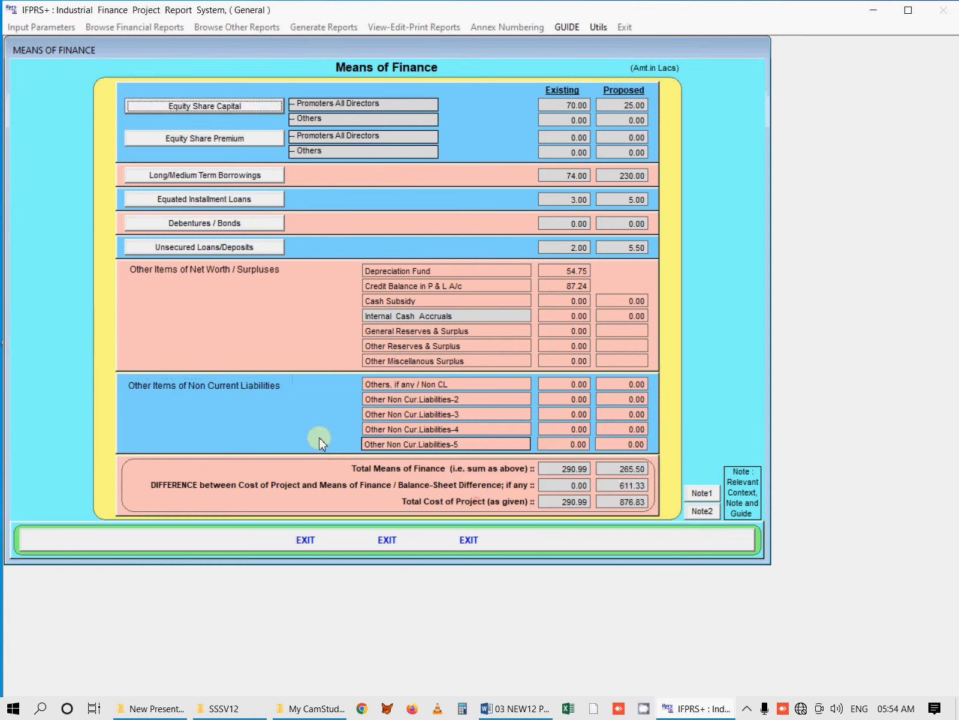
{"action": "left_click", "coordinate": [249, 251]}
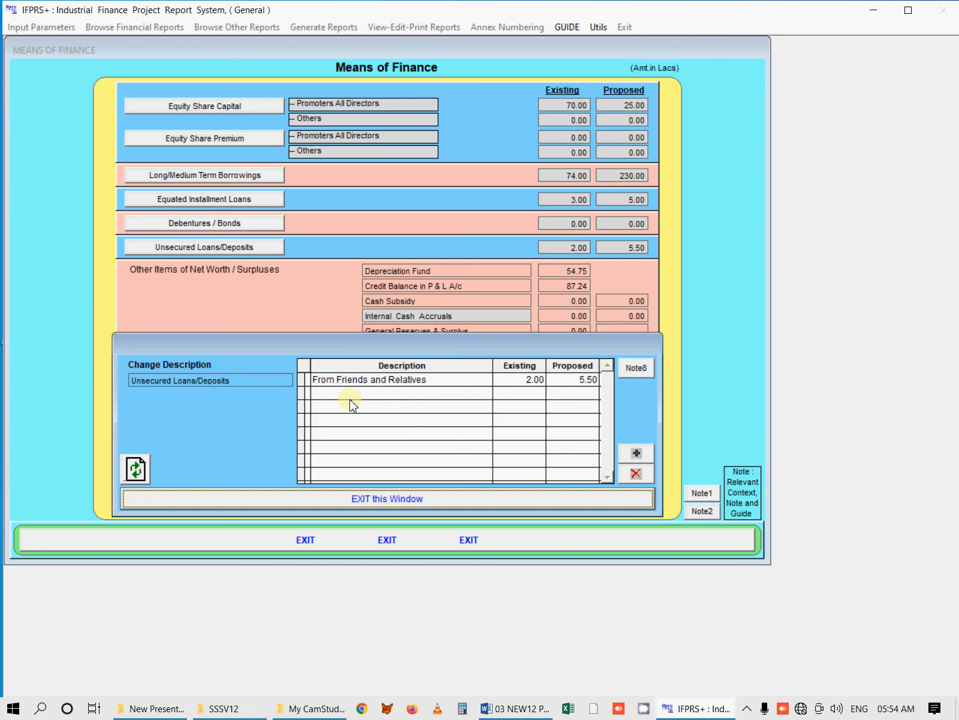
{"action": "left_click", "coordinate": [446, 501]}
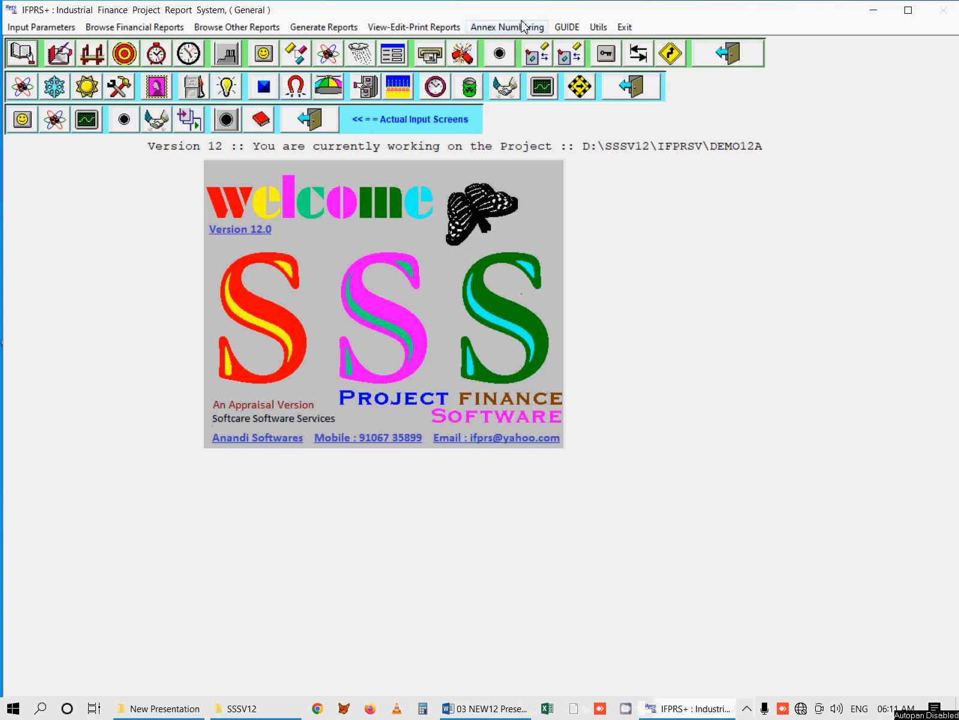
In the Financial Charges for Long/Medium Term Borrowings, give proposed loan TL4 a 9% general interest rate applied from year 1, month 5.
{"action": "left_click", "coordinate": [505, 95]}
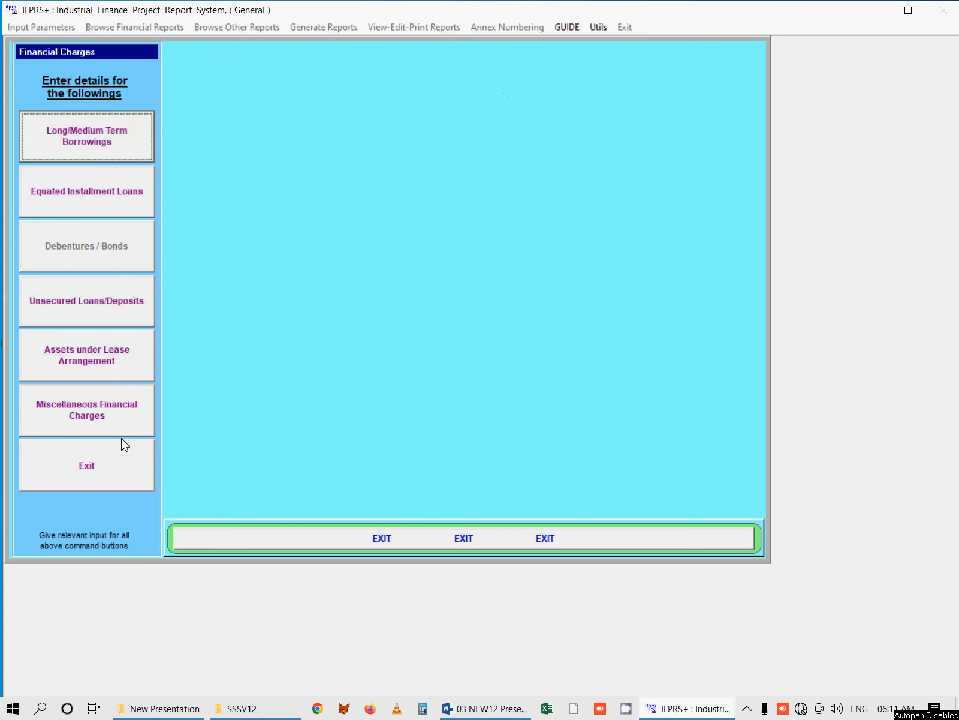
{"action": "left_click", "coordinate": [109, 147]}
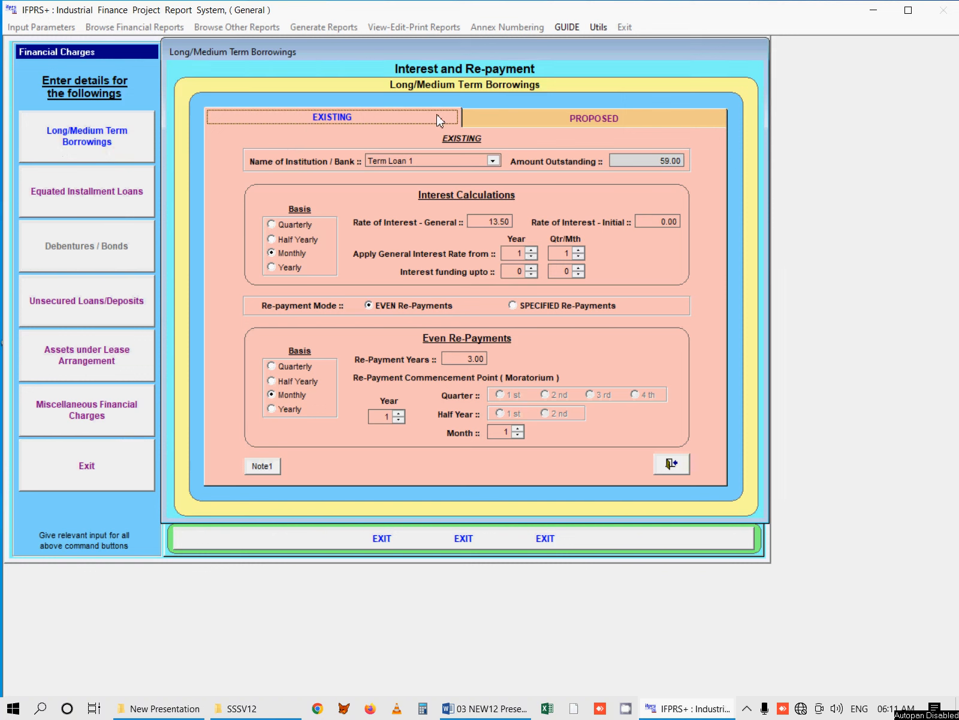
{"action": "left_click", "coordinate": [496, 124]}
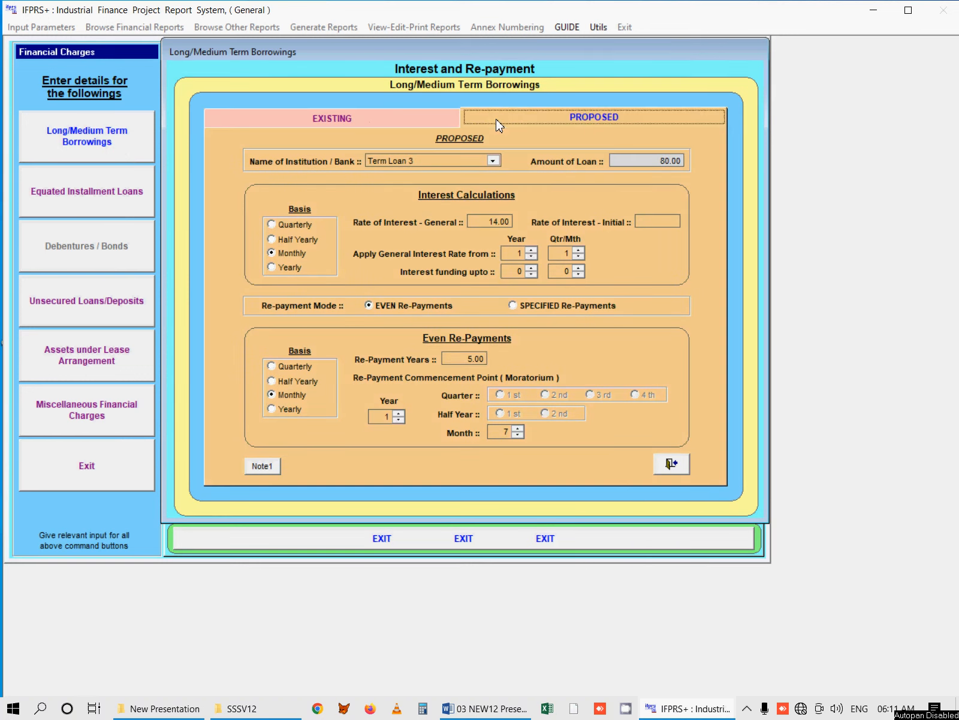
{"action": "left_click", "coordinate": [493, 161]}
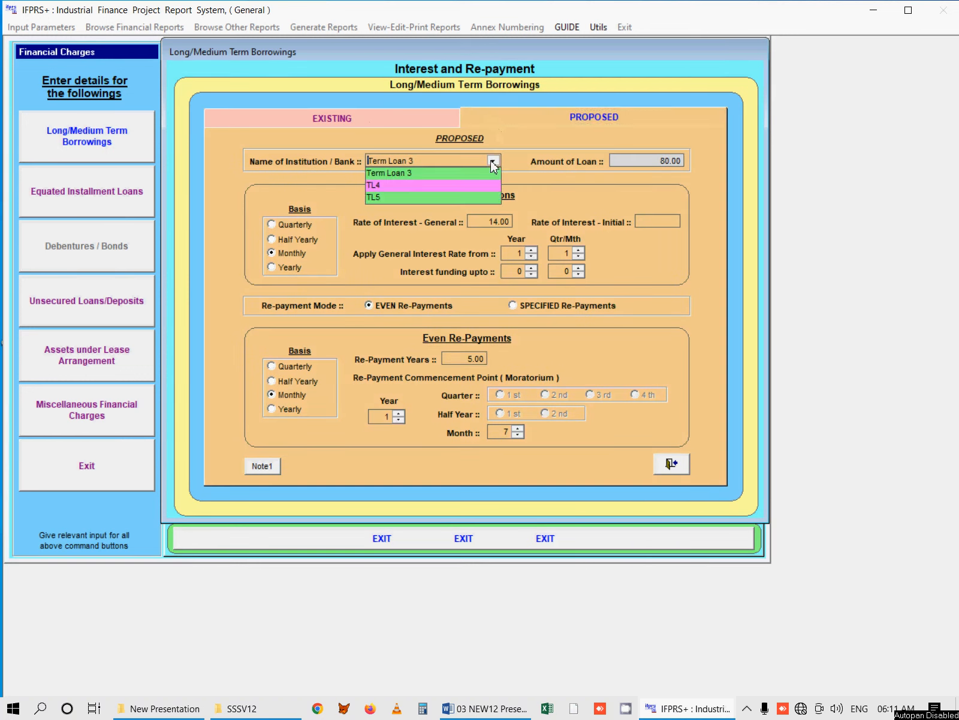
{"action": "left_click", "coordinate": [444, 186]}
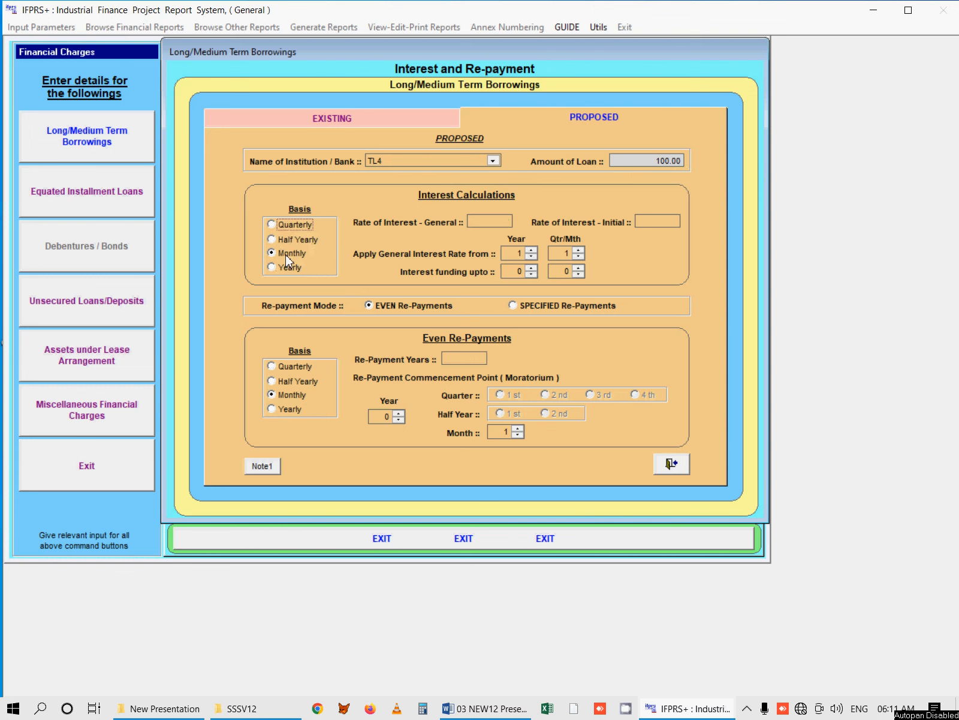
{"action": "key", "text": "Tab"}
{"action": "type", "text": "9"}
{"action": "key", "text": "Tab"}
{"action": "left_click", "coordinate": [578, 251]}
{"action": "left_click", "coordinate": [578, 251]}
Set TL4 to even monthly re-payments over 6 years, commencing in year 2.
{"action": "left_click", "coordinate": [378, 308]}
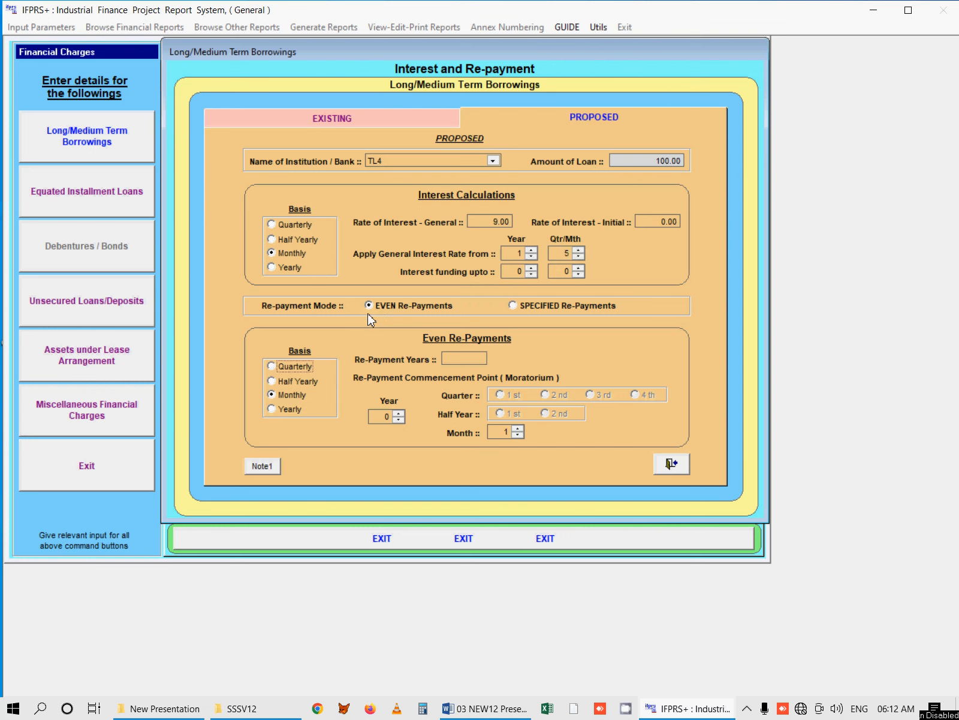
{"action": "left_click", "coordinate": [283, 396]}
{"action": "type", "text": "6"}
{"action": "key", "text": "Tab"}
{"action": "left_click", "coordinate": [399, 412]}
{"action": "left_click", "coordinate": [399, 413]}
Try specified re-payments for TL4 with 50 in month 12 of year 1, leave the schedule unsaved and return to even re-payments.
{"action": "left_click", "coordinate": [521, 311]}
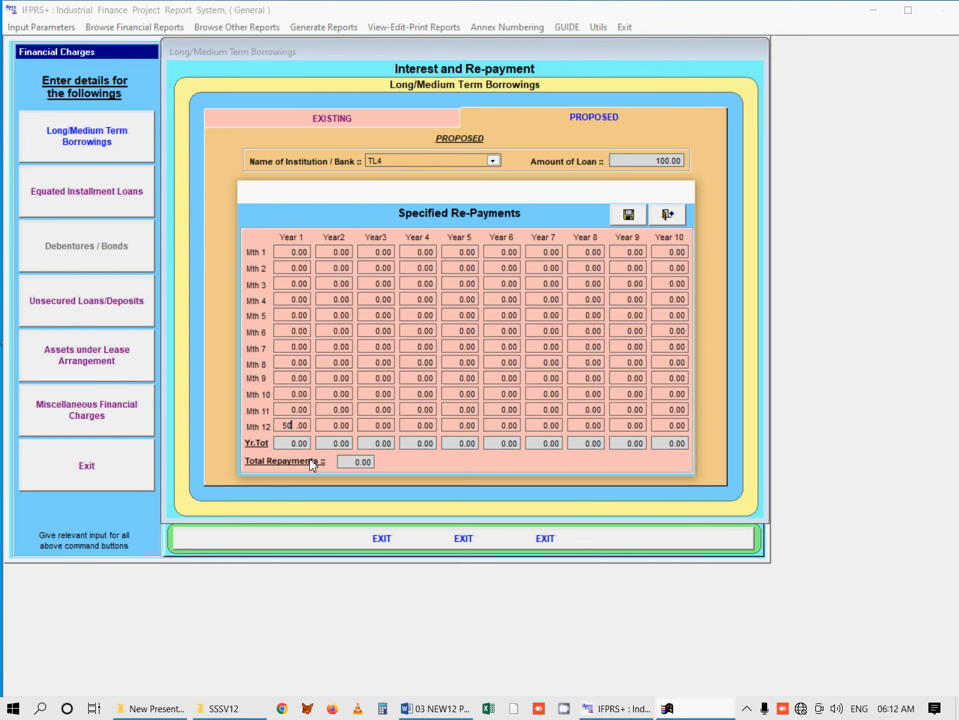
{"action": "key", "text": "Tab"}
{"action": "left_click", "coordinate": [324, 424]}
{"action": "key", "text": "Tab"}
{"action": "left_click", "coordinate": [668, 217]}
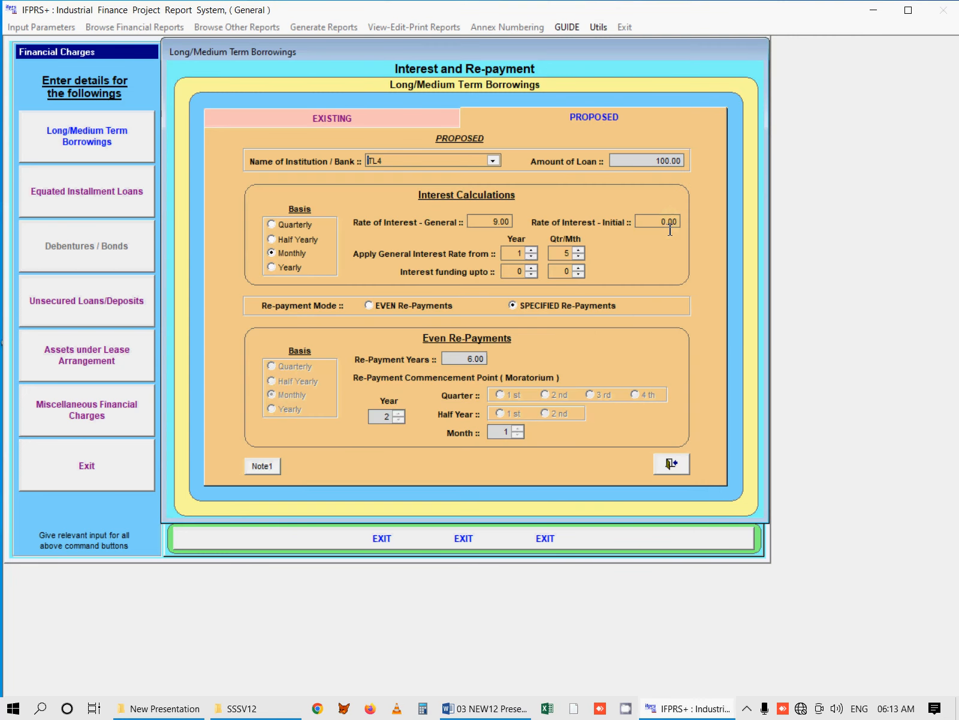
{"action": "left_click", "coordinate": [376, 307]}
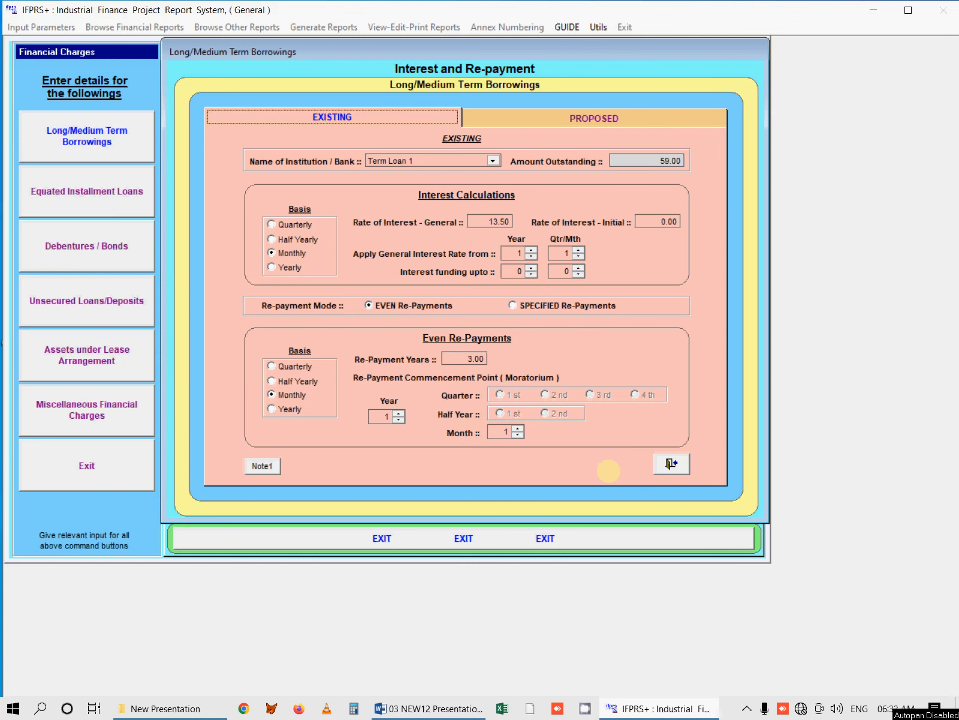
For proposed equated installment loan EMI LOAN2 - NEW, use a monthly basis with Slab 1 at 18000 for 3 years and 0 months.
{"action": "left_click", "coordinate": [667, 468]}
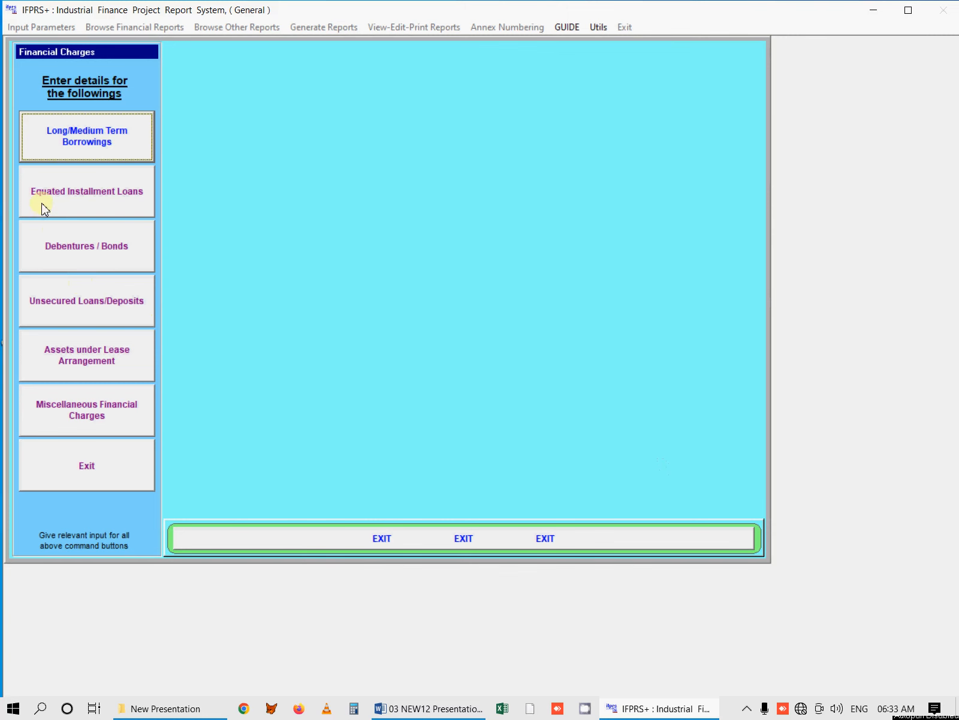
{"action": "left_click", "coordinate": [127, 204]}
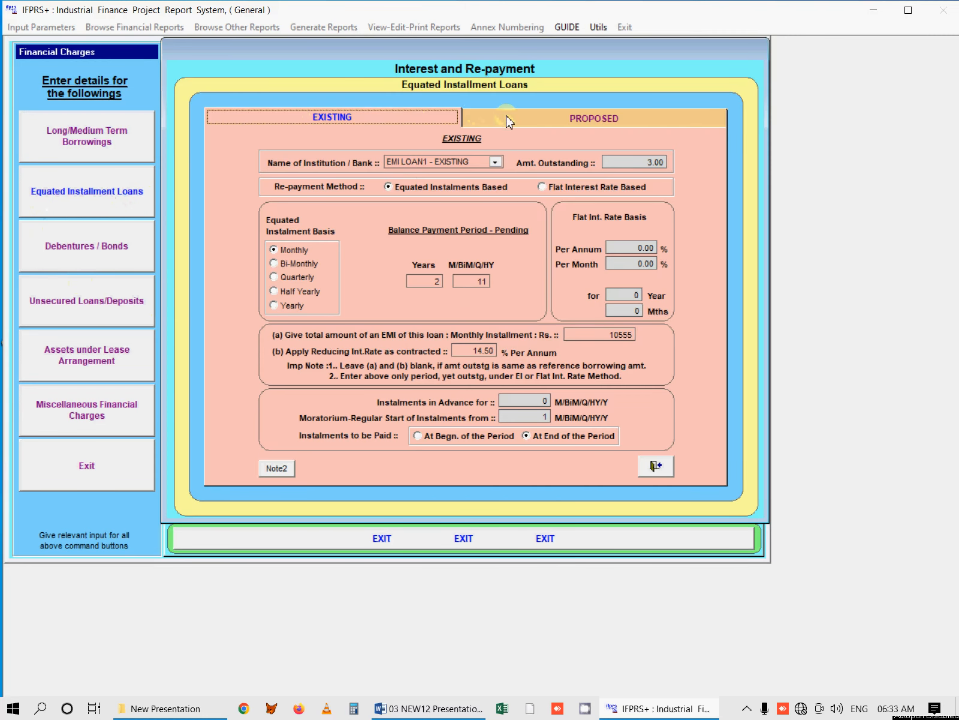
{"action": "left_click", "coordinate": [596, 120]}
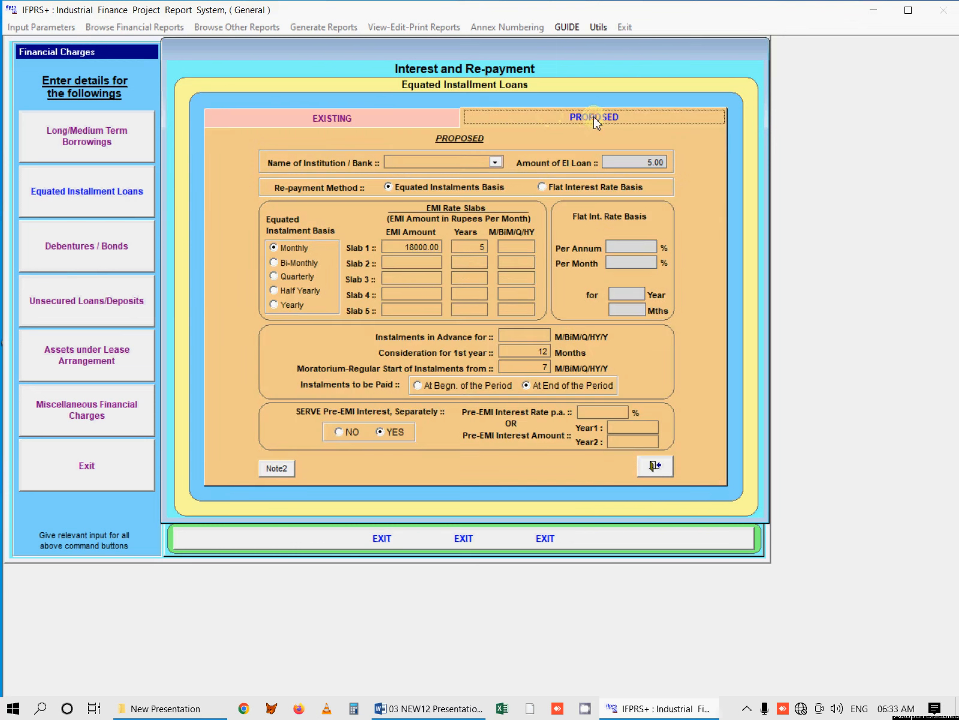
{"action": "left_click", "coordinate": [497, 164]}
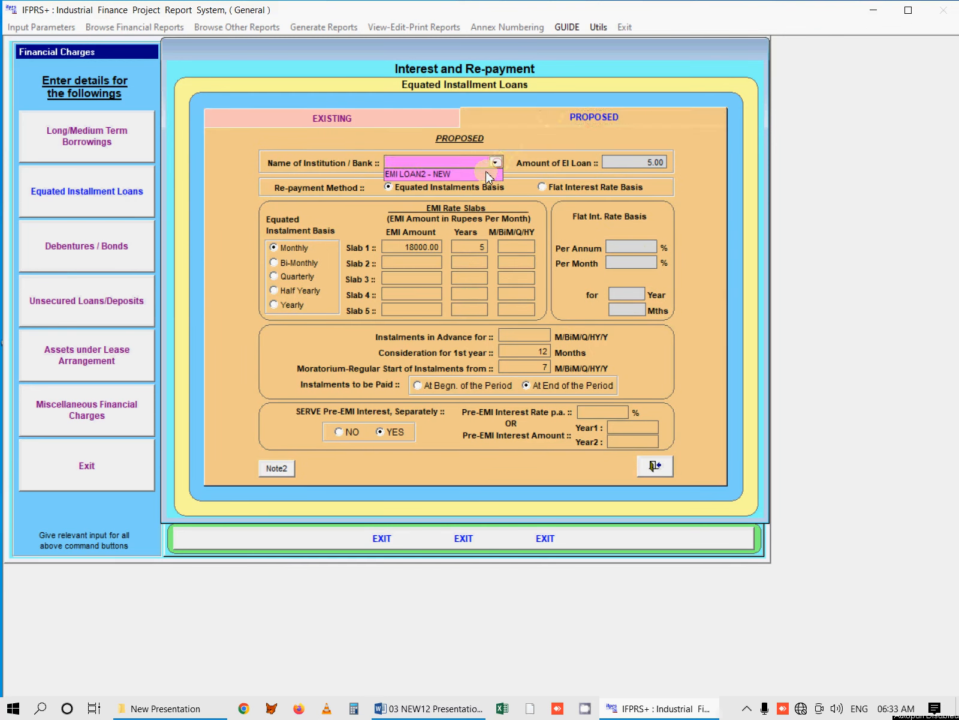
{"action": "left_click", "coordinate": [409, 174]}
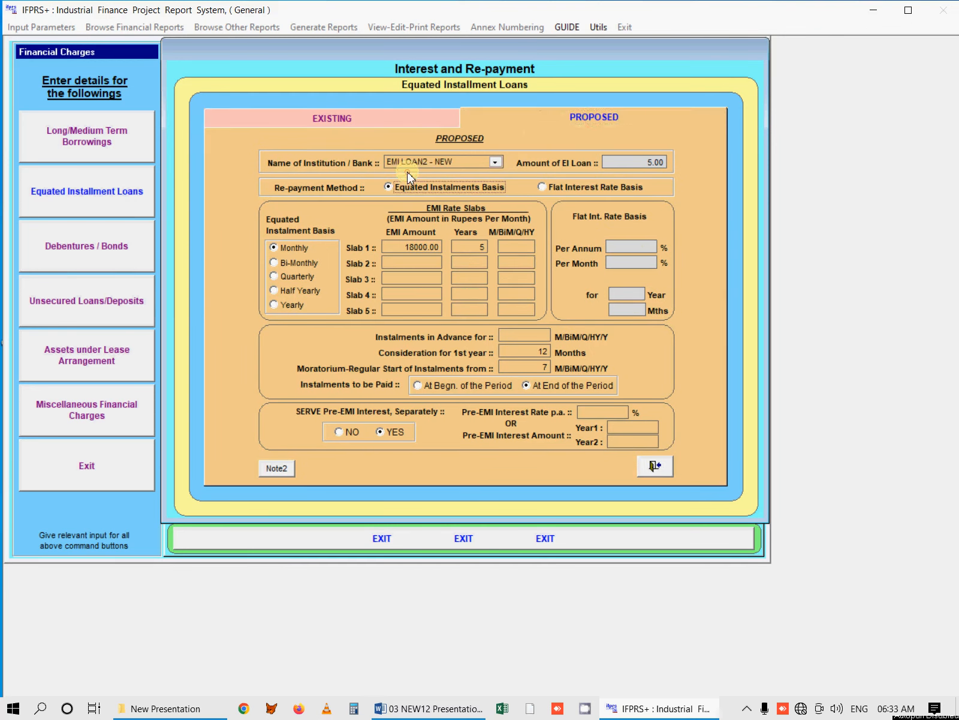
{"action": "left_click", "coordinate": [274, 247]}
{"action": "left_click", "coordinate": [390, 249]}
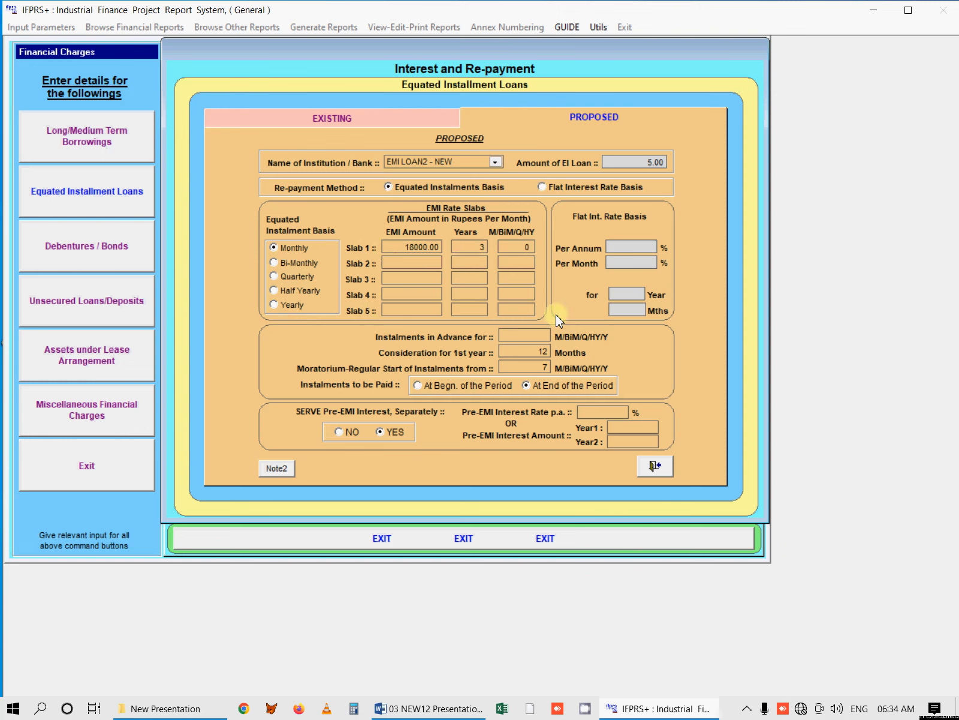
Add Slab 2 with an EMI of 19000 for 0 years 6 months and Slab 3 with 17000 for 1 year 6 months.
{"action": "key", "text": "Tab"}
{"action": "type", "text": "19"}
{"action": "key", "text": "Tab"}
{"action": "type", "text": "6"}
{"action": "key", "text": "Tab"}
{"action": "type", "text": "1"}
{"action": "key", "text": "Tab"}
{"action": "type", "text": "6"}
{"action": "key", "text": "Tab"}
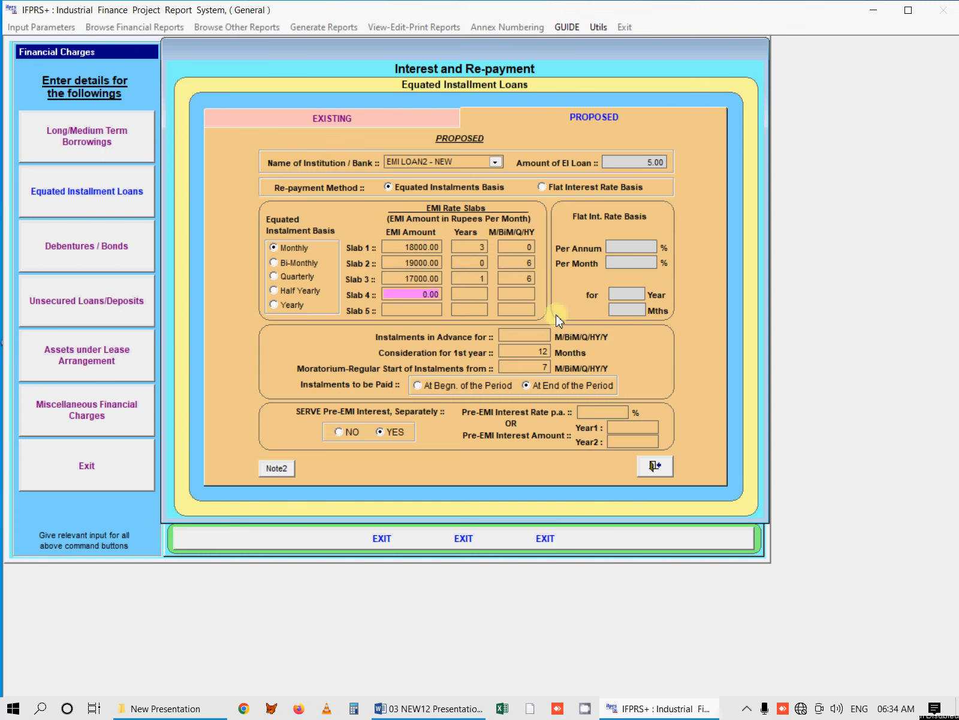
Set the loan's consideration for the 1st year to 5 months and leave the Equated Installment Loans details.
{"action": "left_click", "coordinate": [529, 351]}
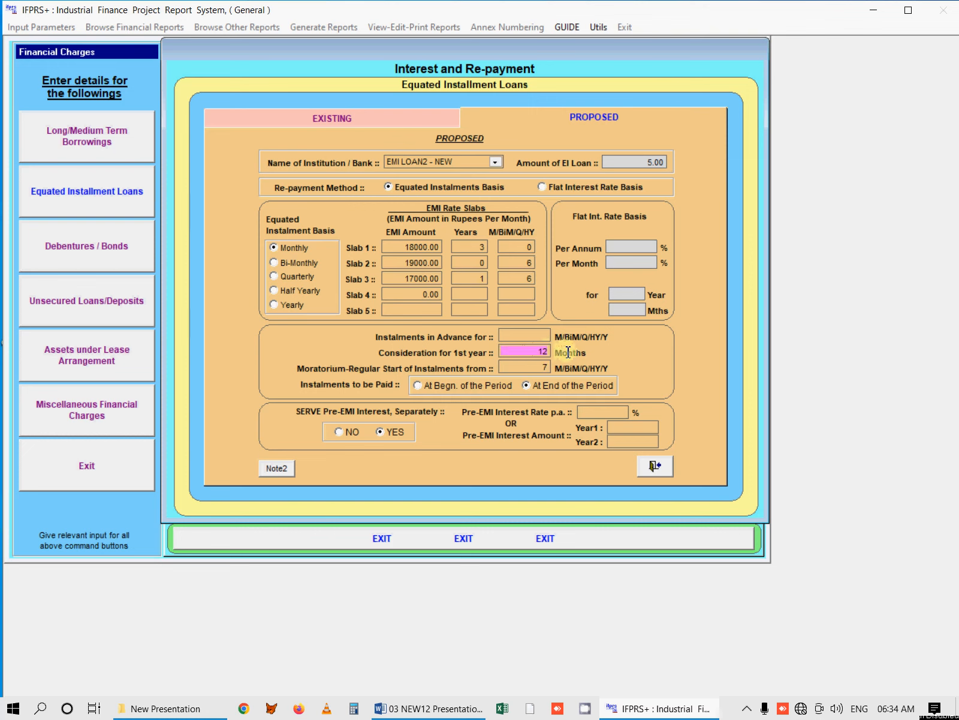
{"action": "key", "text": "Tab"}
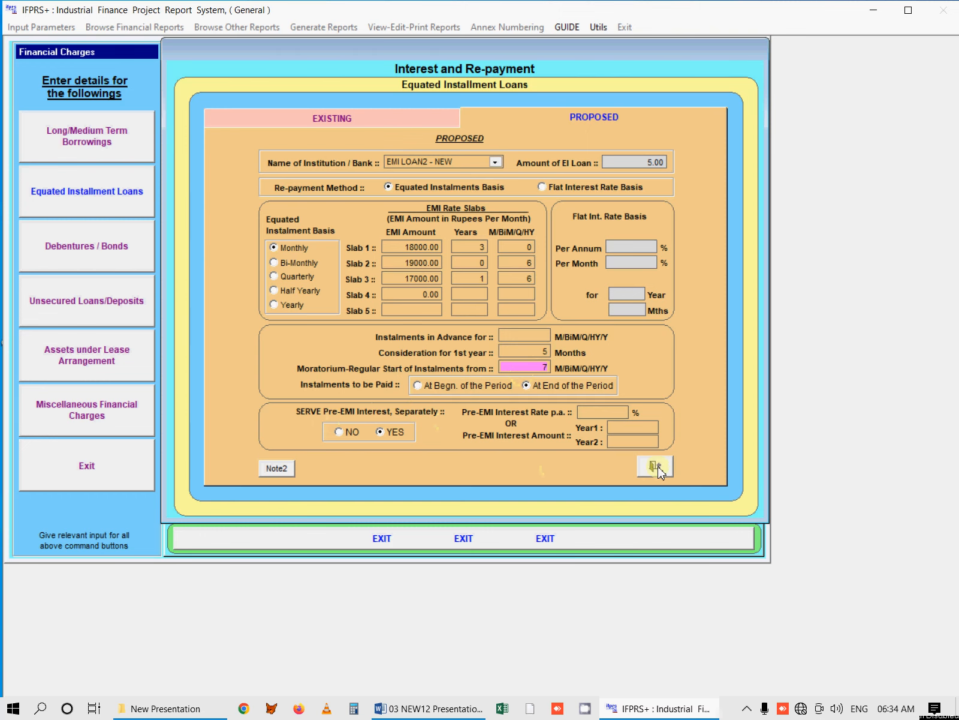
{"action": "left_click", "coordinate": [656, 466]}
Examine the proposed interest and re-payment details for BOND SERIES 1 and the unsecured loan From Friends and Relatives.
{"action": "left_click", "coordinate": [99, 260]}
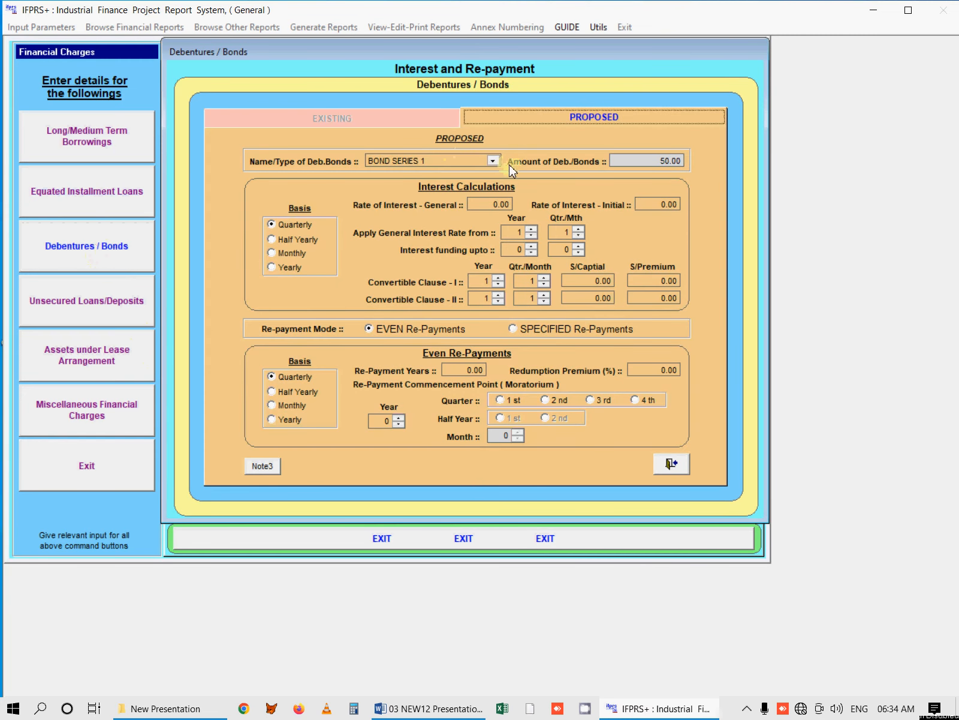
{"action": "left_click", "coordinate": [492, 160]}
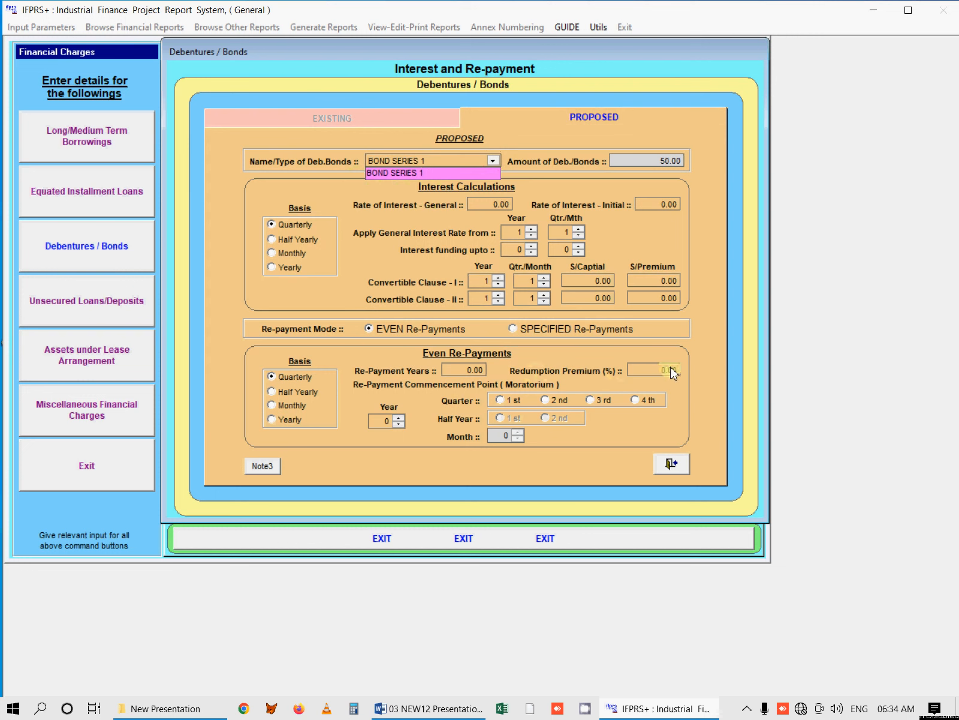
{"action": "left_click", "coordinate": [679, 466]}
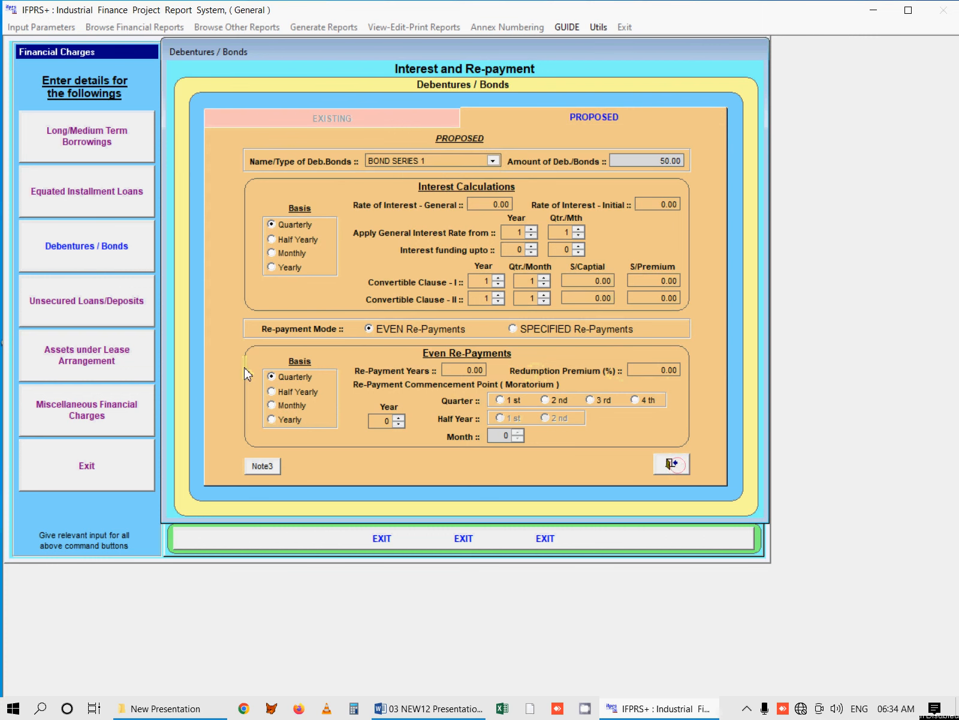
{"action": "left_click", "coordinate": [118, 306]}
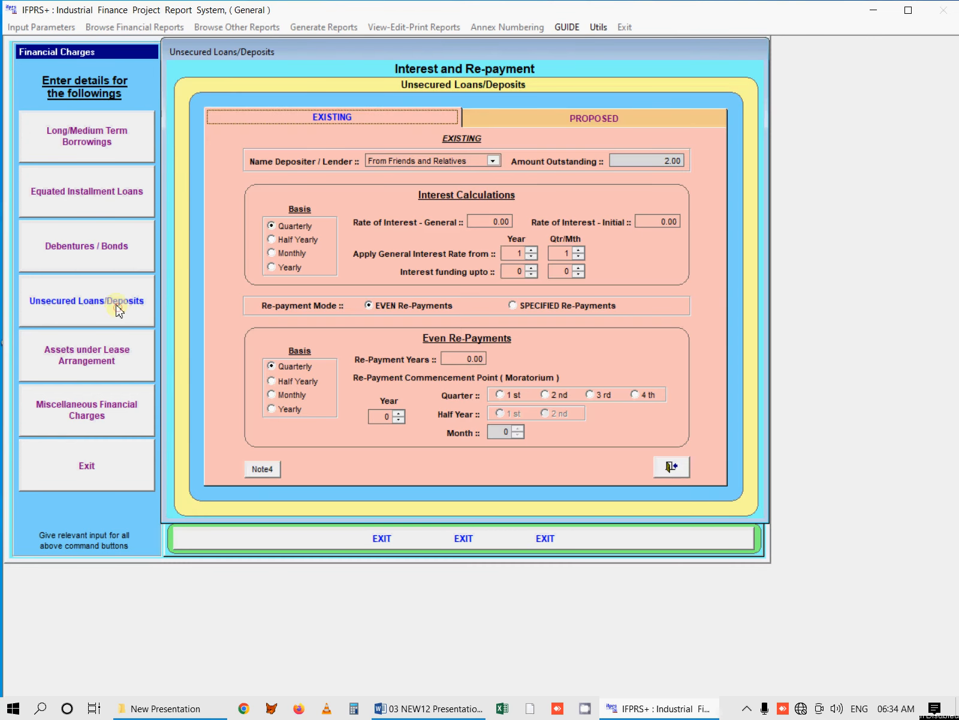
{"action": "left_click", "coordinate": [484, 117]}
{"action": "left_click", "coordinate": [492, 160]}
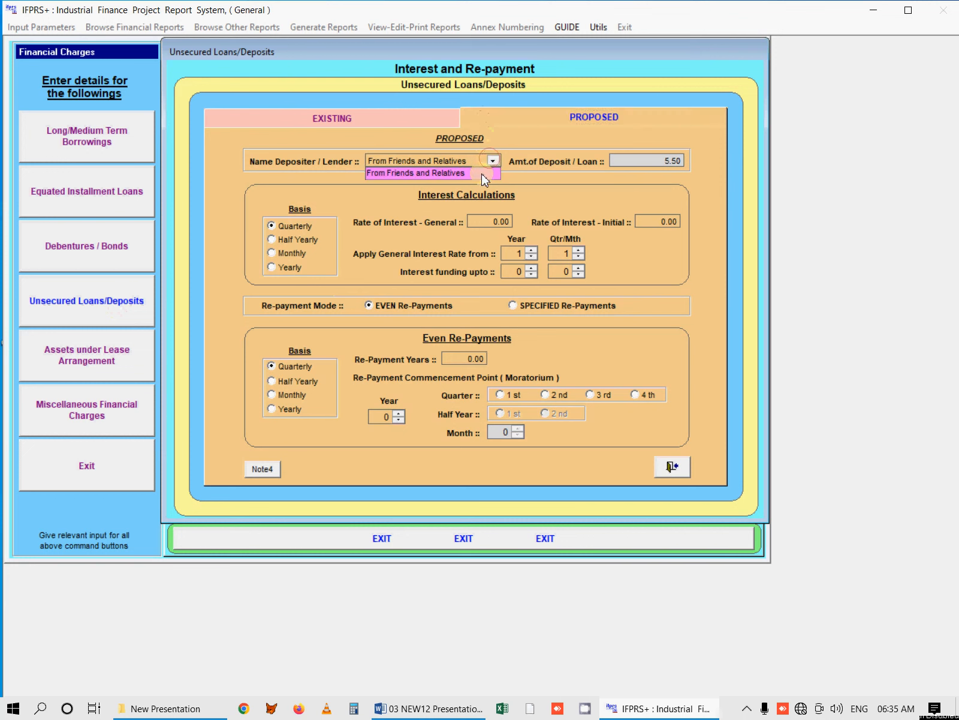
{"action": "left_click", "coordinate": [461, 176]}
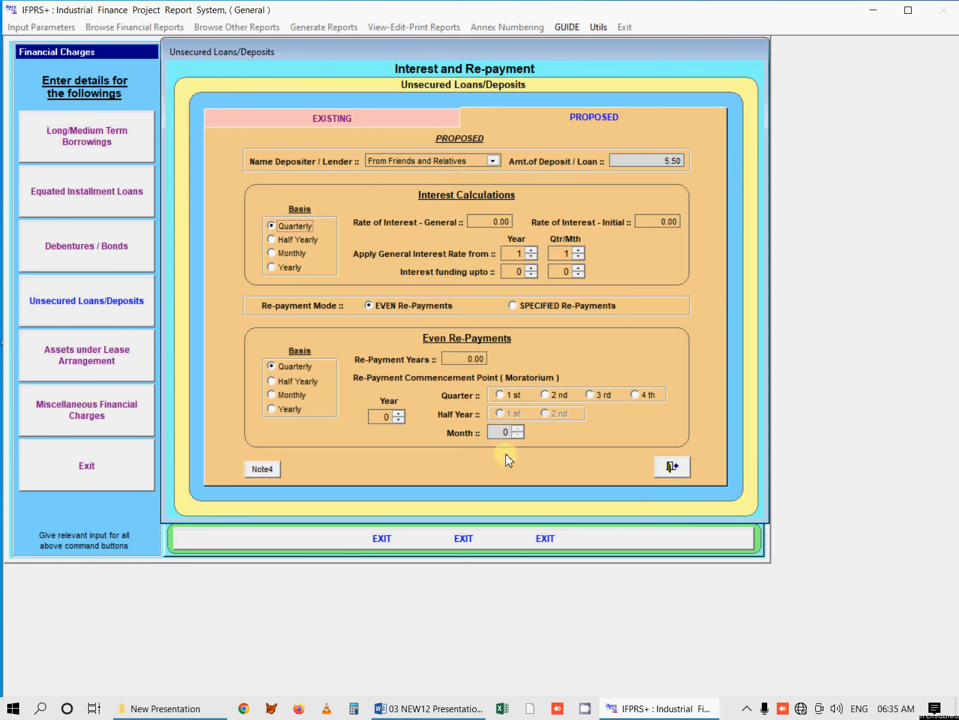
{"action": "left_click", "coordinate": [658, 475]}
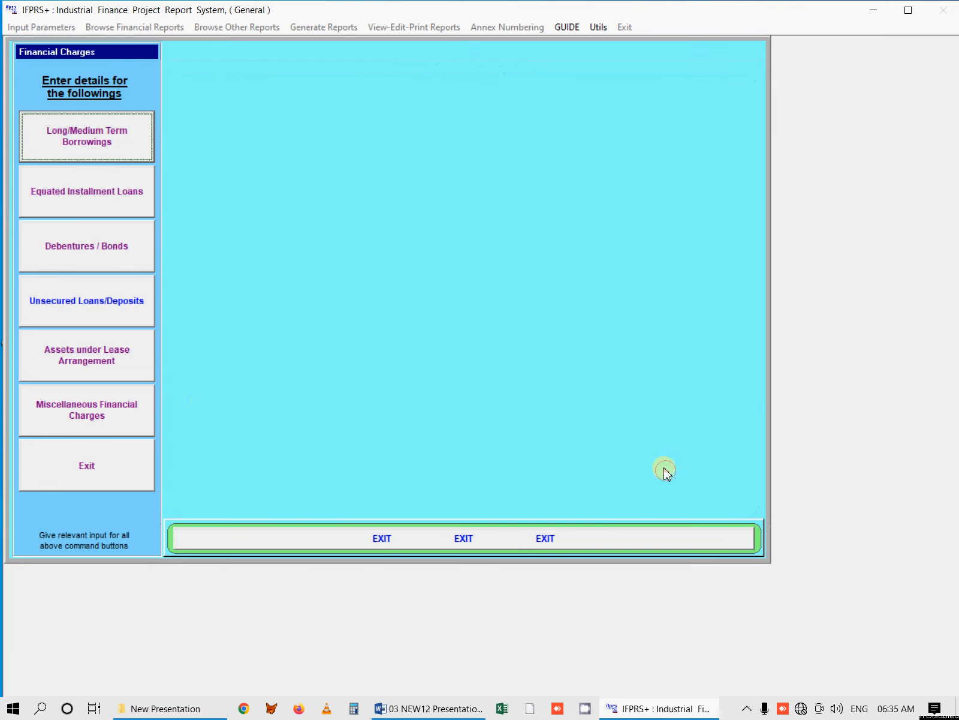
Look over the Assets under Lease Arrangement inputs and open the Miscellaneous Financial Charges.
{"action": "left_click", "coordinate": [101, 364]}
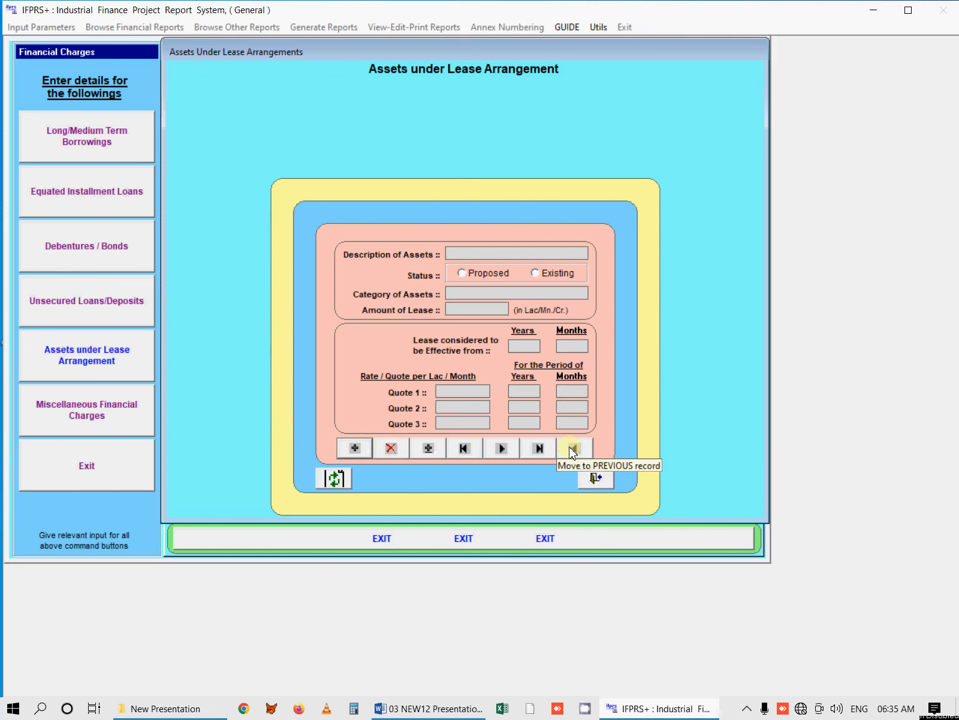
{"action": "left_click", "coordinate": [598, 480]}
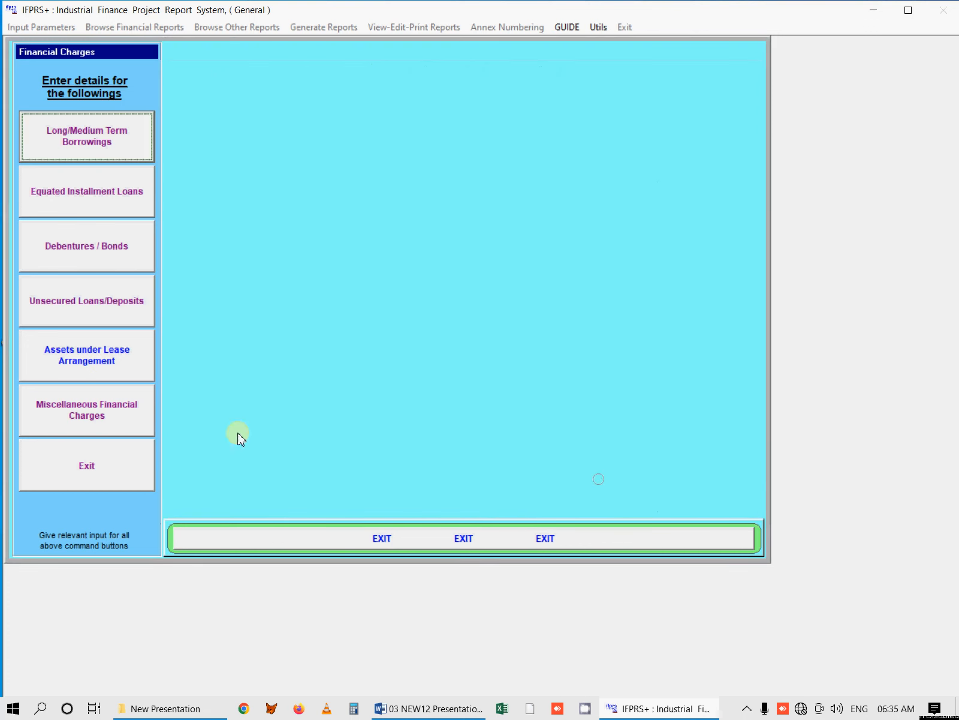
{"action": "left_click", "coordinate": [115, 410]}
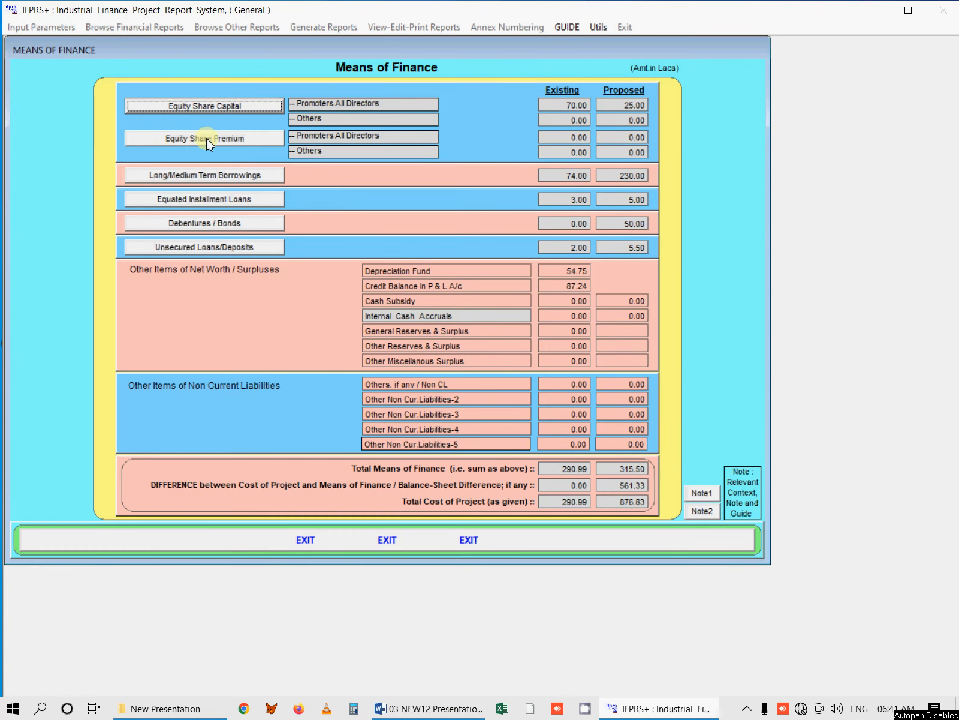
Review the Equity Share Capital and Equity Share Premium contributions in Means of Finance.
{"action": "left_click", "coordinate": [259, 107]}
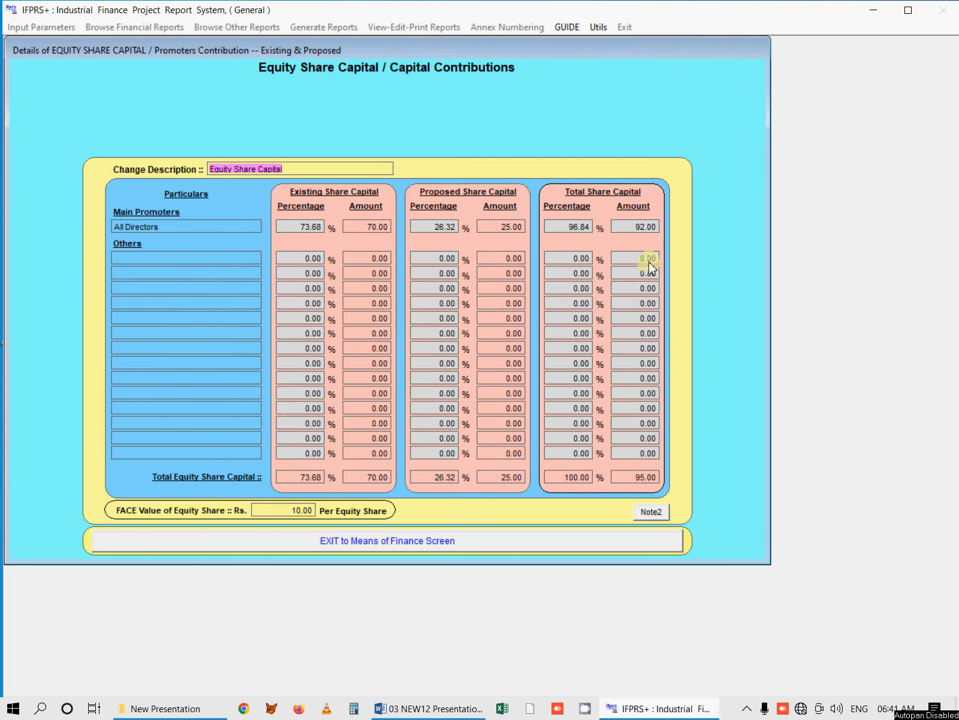
{"action": "left_click", "coordinate": [393, 539]}
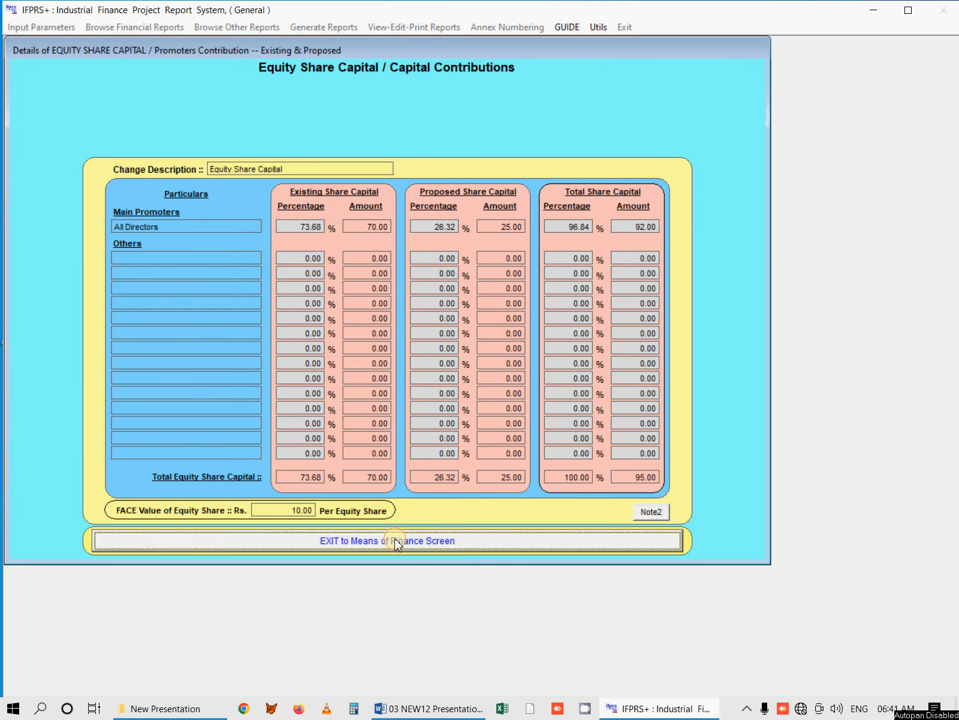
{"action": "left_click", "coordinate": [259, 138]}
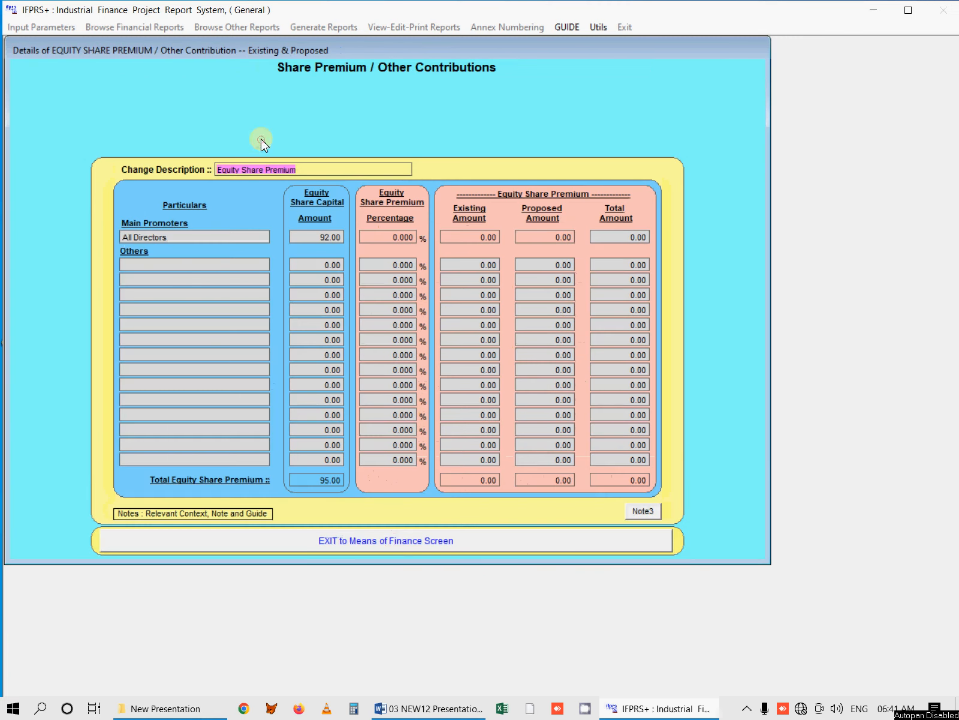
{"action": "left_click", "coordinate": [395, 543]}
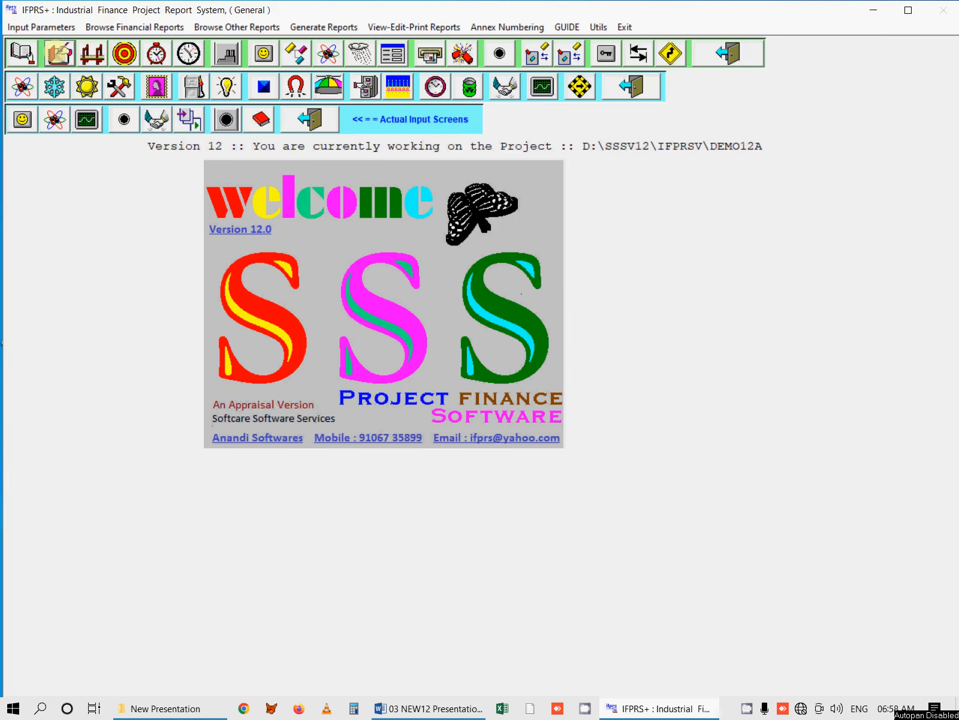
Open the Cost of Project and examine the Plant and Machineries descriptions for imported and indigenous machinery.
{"action": "left_click", "coordinate": [60, 58]}
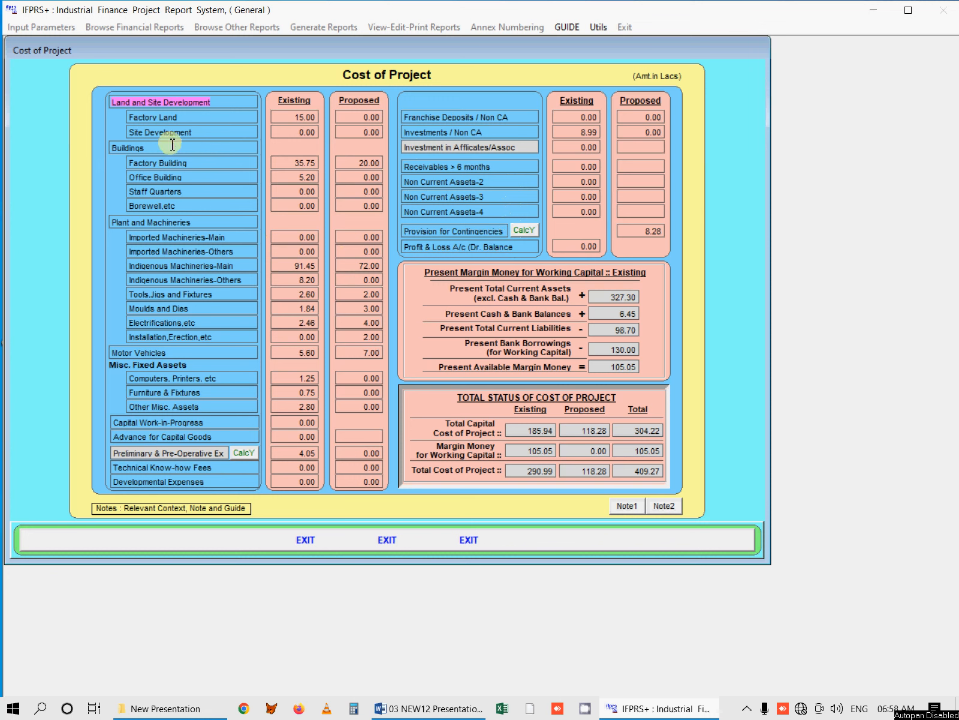
{"action": "left_click", "coordinate": [221, 224]}
{"action": "left_click_drag", "start_coordinate": [222, 223], "coordinate": [140, 213]}
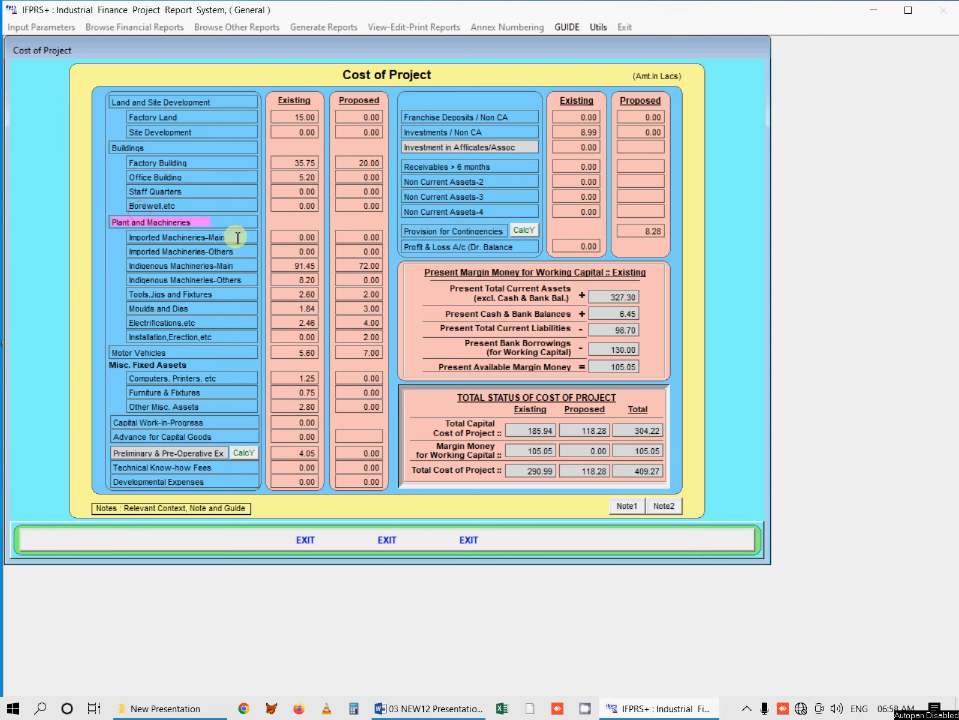
{"action": "left_click_drag", "start_coordinate": [236, 238], "coordinate": [153, 226]}
{"action": "left_click_drag", "start_coordinate": [244, 255], "coordinate": [157, 247]}
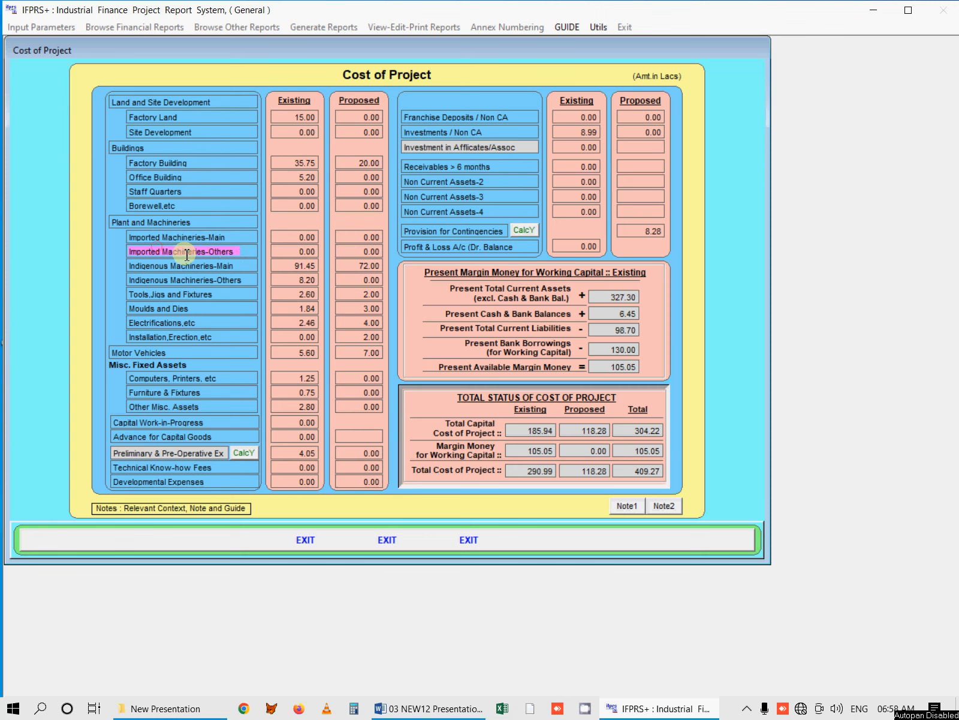
{"action": "left_click", "coordinate": [245, 267]}
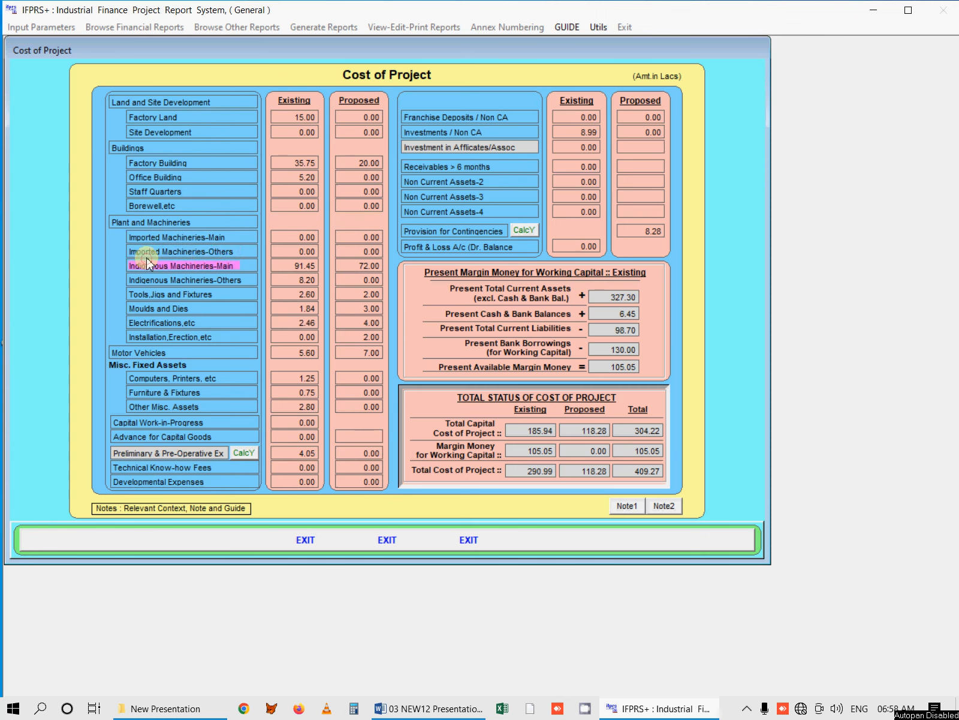
{"action": "left_click", "coordinate": [247, 279]}
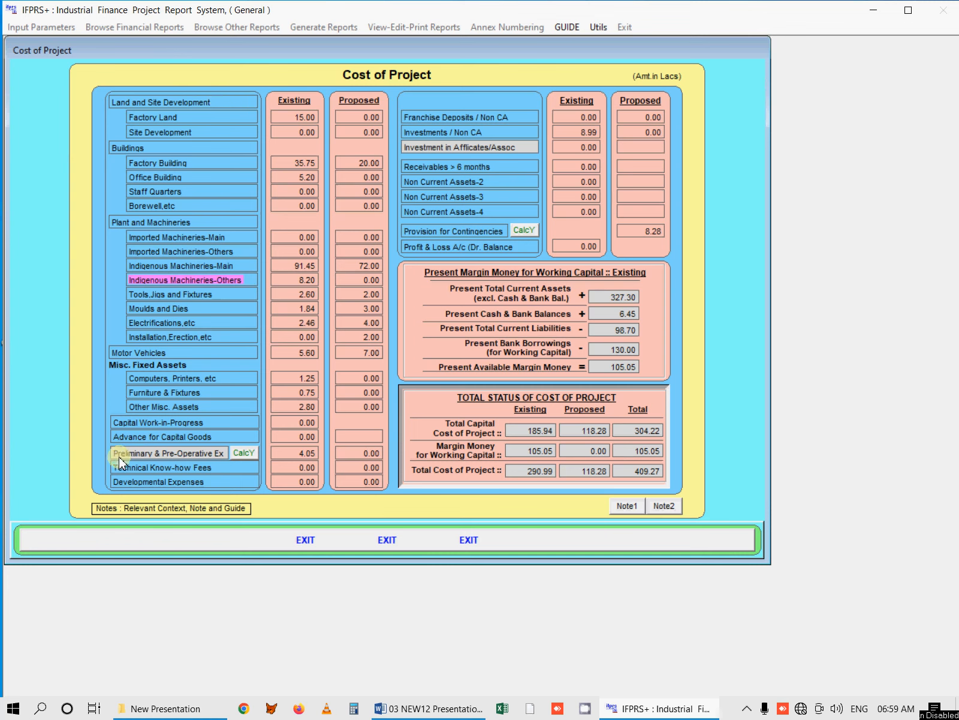
Review the calculation sheets for Preliminary and Pre-operative Expenses and Provision for Contingencies, and leave the Cost of Project.
{"action": "left_click", "coordinate": [244, 454]}
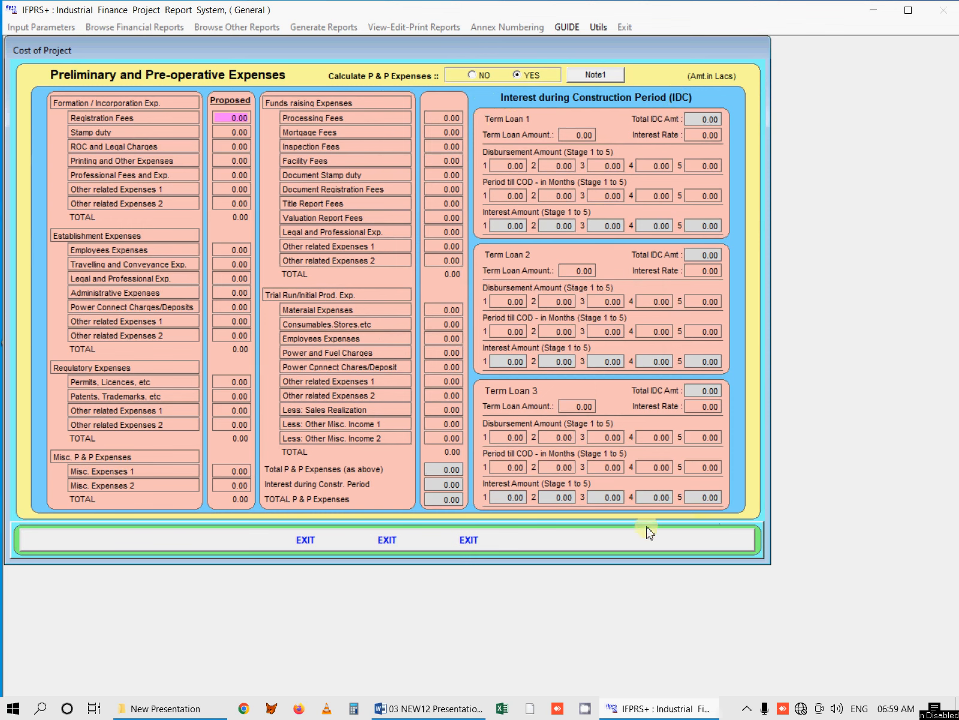
{"action": "left_click", "coordinate": [631, 542]}
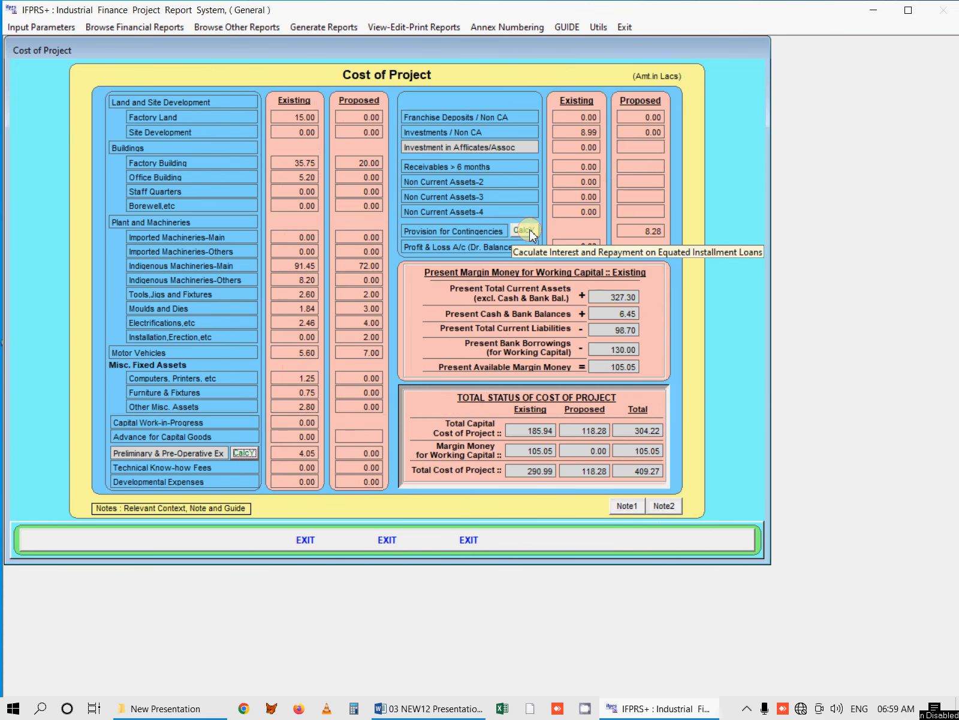
{"action": "left_click", "coordinate": [526, 231]}
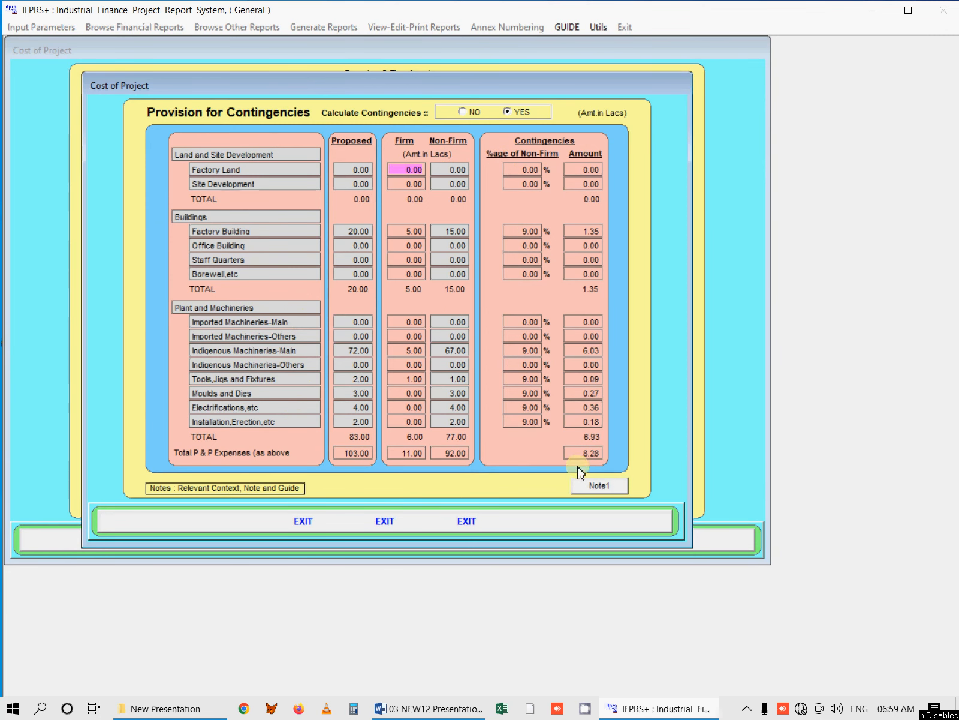
{"action": "left_click", "coordinate": [492, 520]}
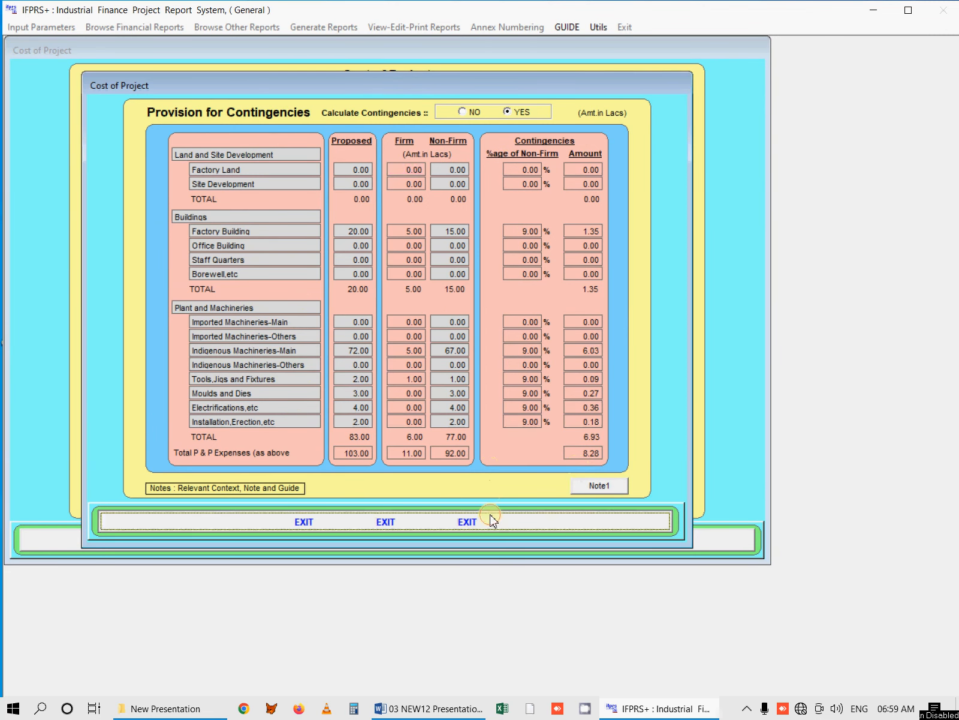
{"action": "left_click", "coordinate": [454, 539]}
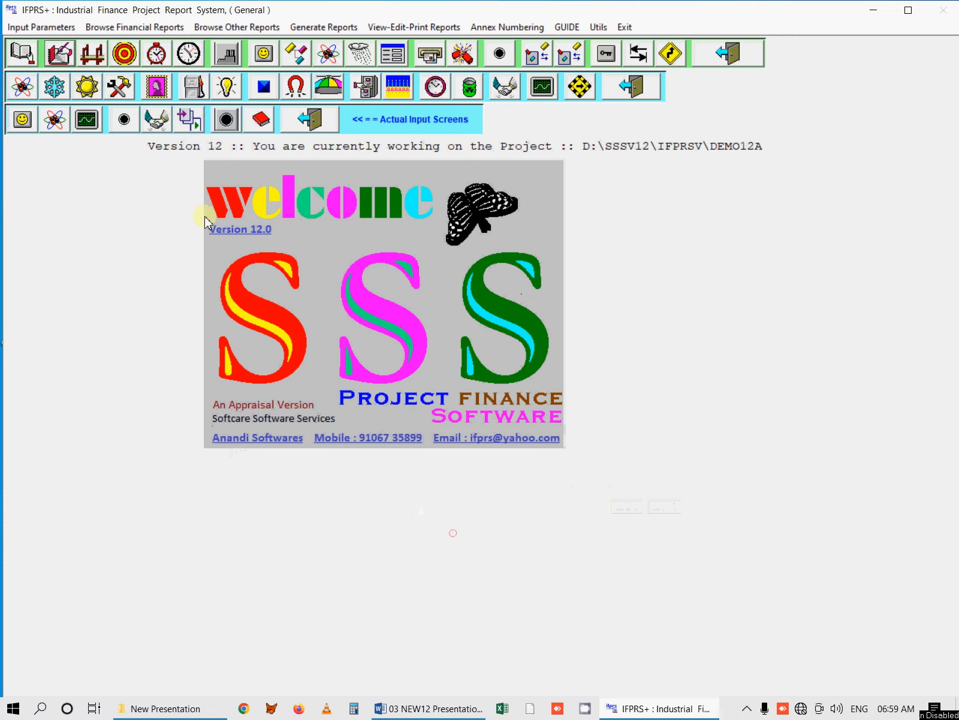
Open the Funding Status of Cost of Project to view its funding percentages and amounts.
{"action": "left_click", "coordinate": [70, 29]}
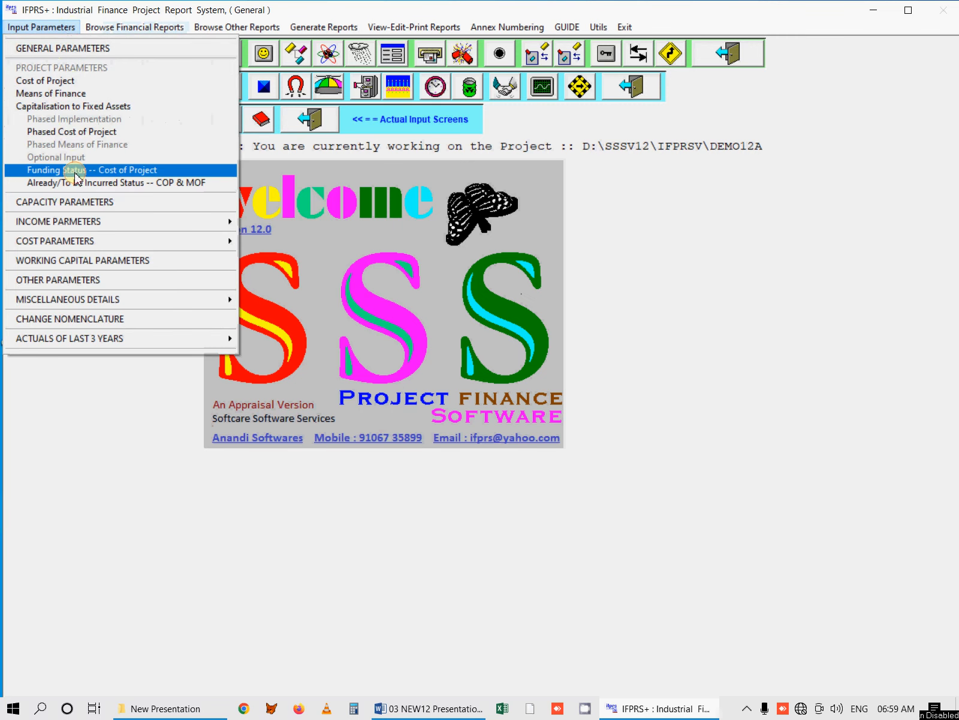
{"action": "left_click", "coordinate": [75, 171]}
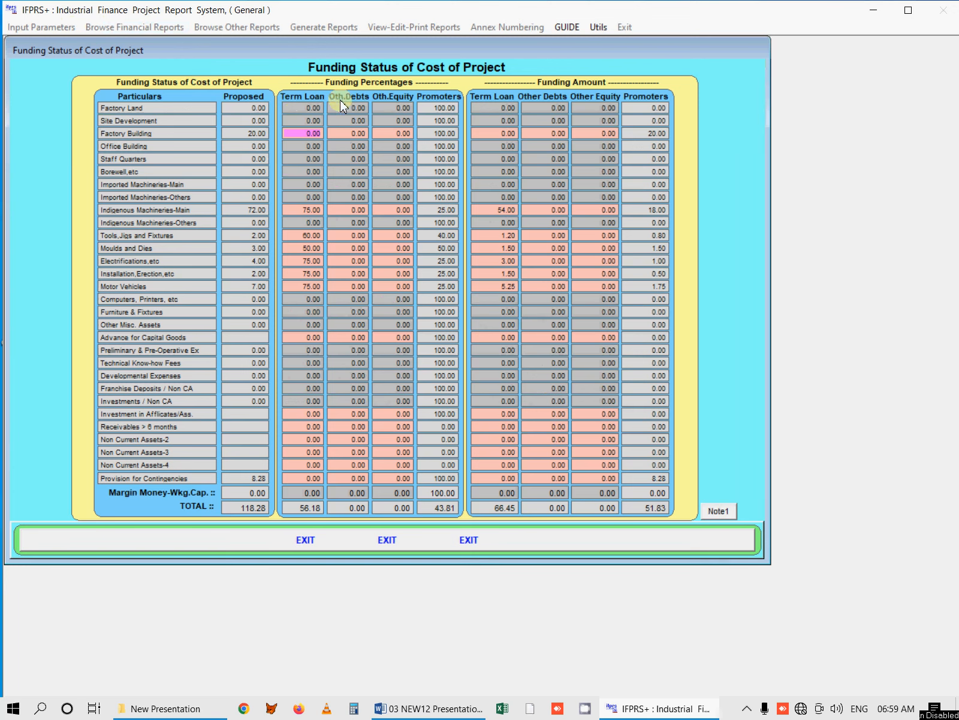
Review the term loan funding percentages for Indigenous Machineries-Main, Tools, Jigs and Fixtures, and Moulds and Dies, and leave the Funding Status.
{"action": "left_click", "coordinate": [291, 211]}
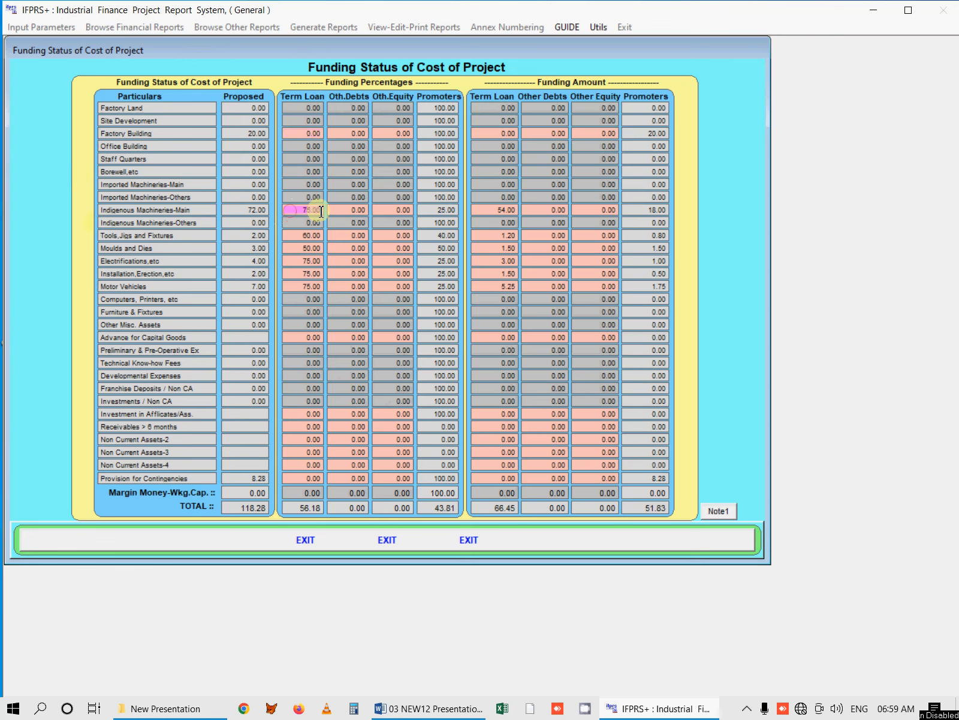
{"action": "left_click", "coordinate": [289, 235]}
{"action": "left_click", "coordinate": [292, 248]}
{"action": "left_click", "coordinate": [473, 550]}
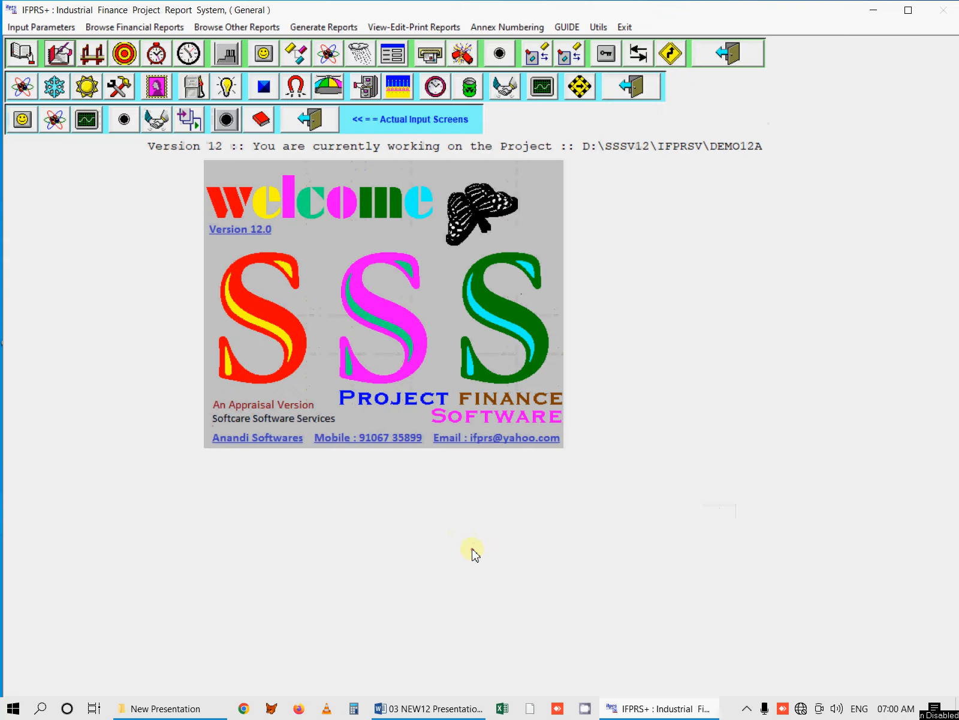
View the Already Incurred / To be Incurred Status of the Cost of Project and Means of Finance, and close it.
{"action": "left_click", "coordinate": [44, 27]}
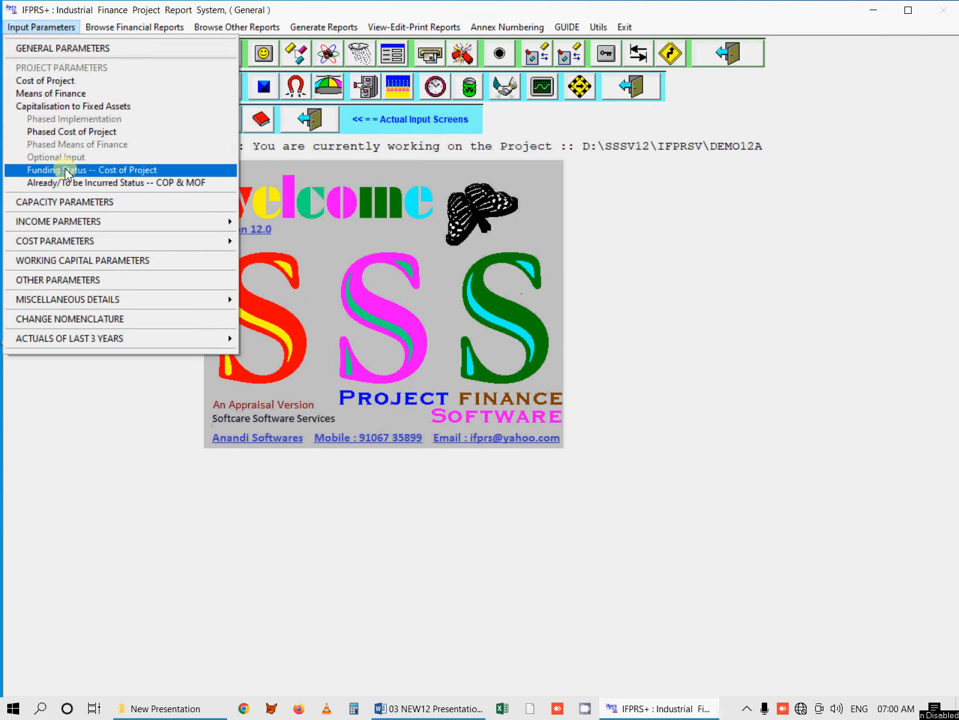
{"action": "left_click", "coordinate": [69, 183]}
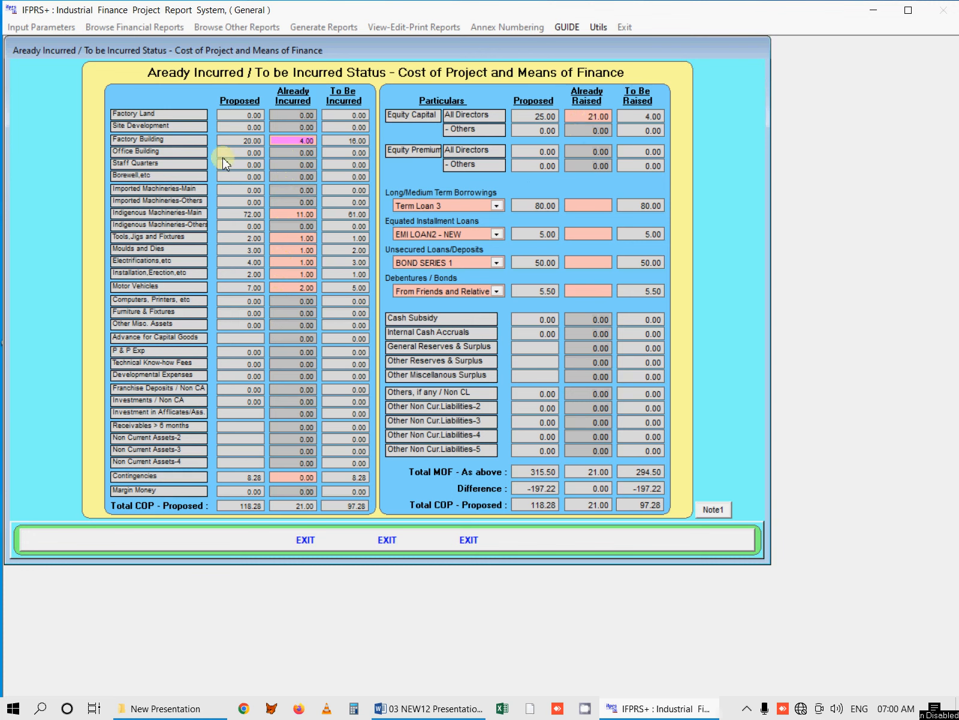
{"action": "left_click", "coordinate": [400, 541]}
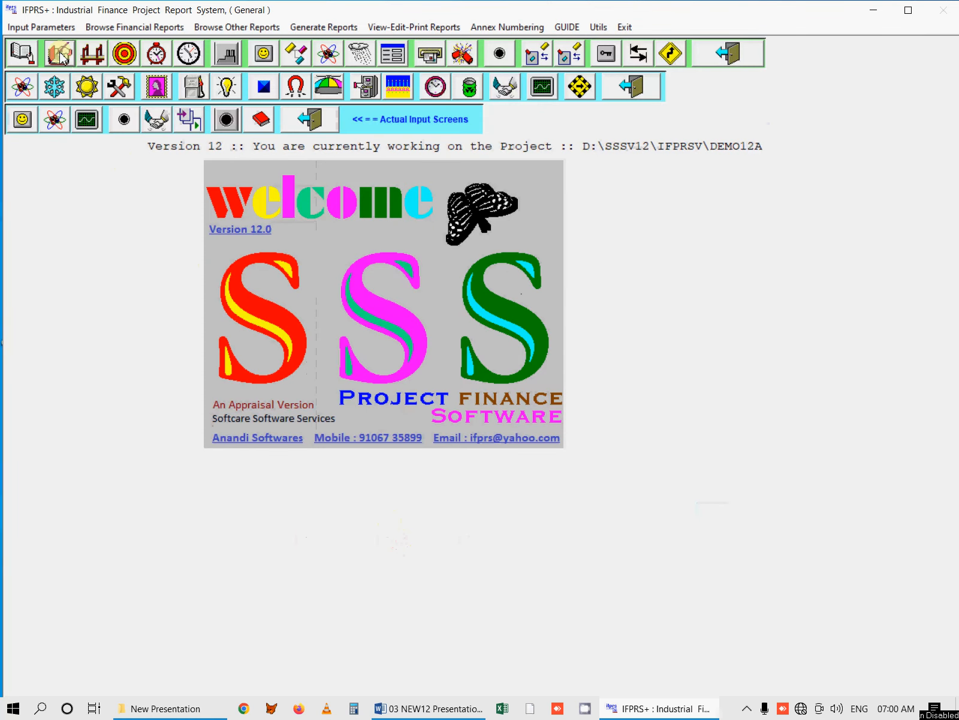
{"action": "left_click", "coordinate": [60, 54]}
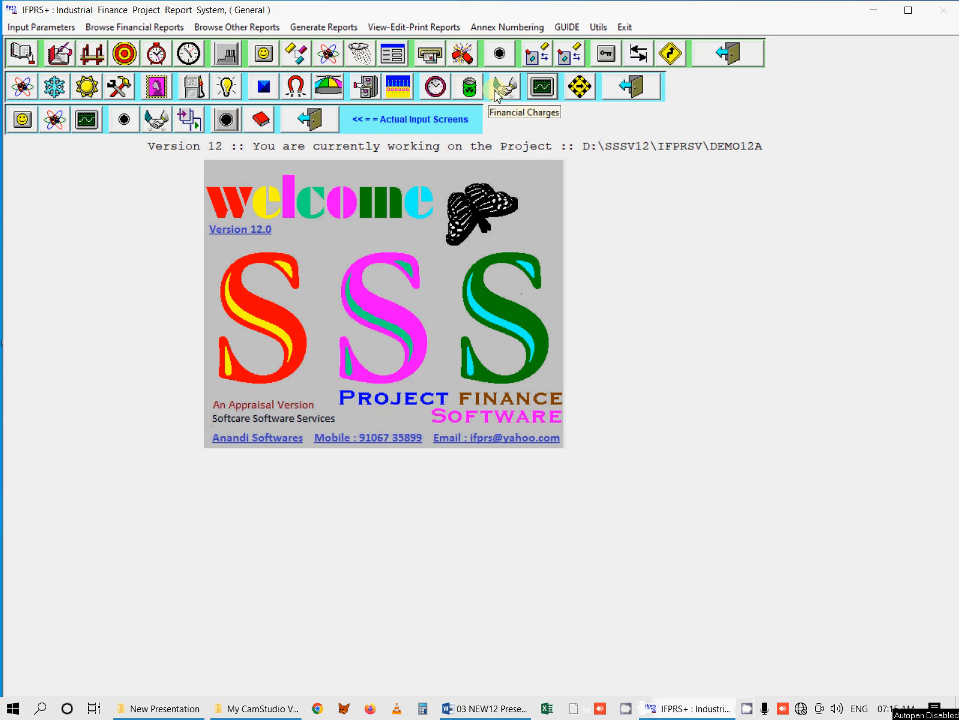
Open the Depreciation Charges, review the SLM/WDV methods and the part-year months for the machinery and tool items, and leave.
{"action": "left_click", "coordinate": [435, 88]}
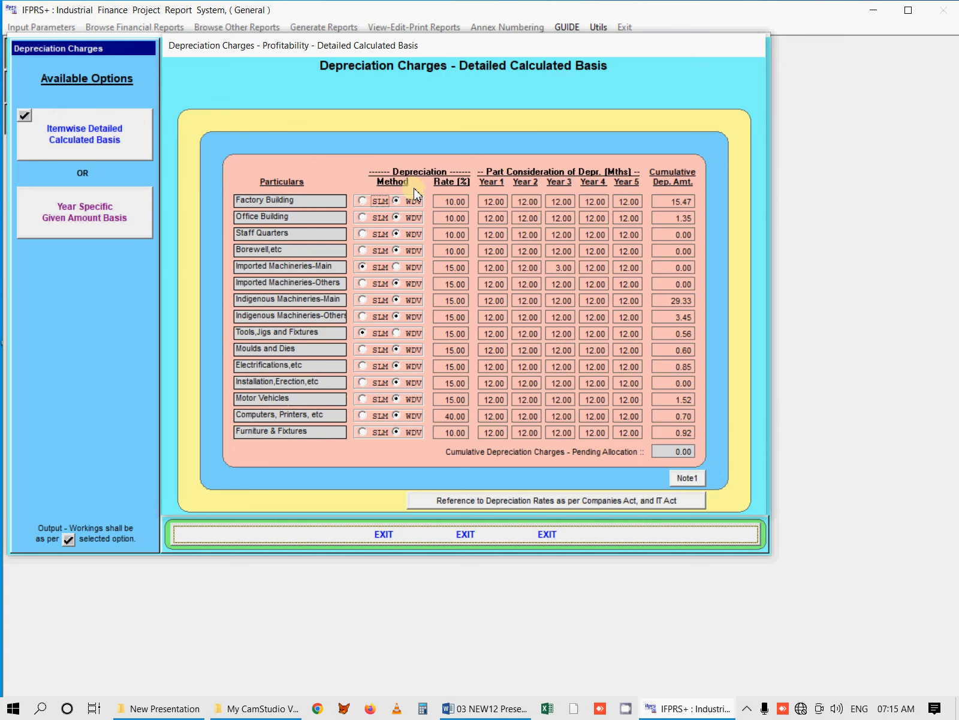
{"action": "left_click", "coordinate": [397, 267]}
{"action": "left_click", "coordinate": [396, 333]}
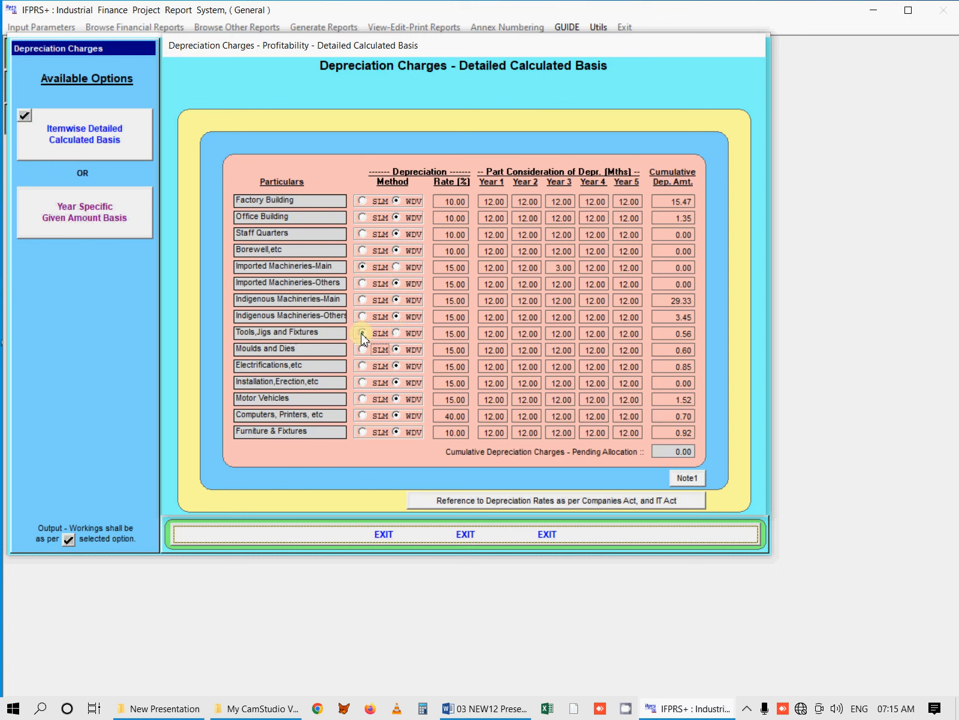
{"action": "left_click", "coordinate": [362, 334]}
{"action": "left_click", "coordinate": [551, 268]}
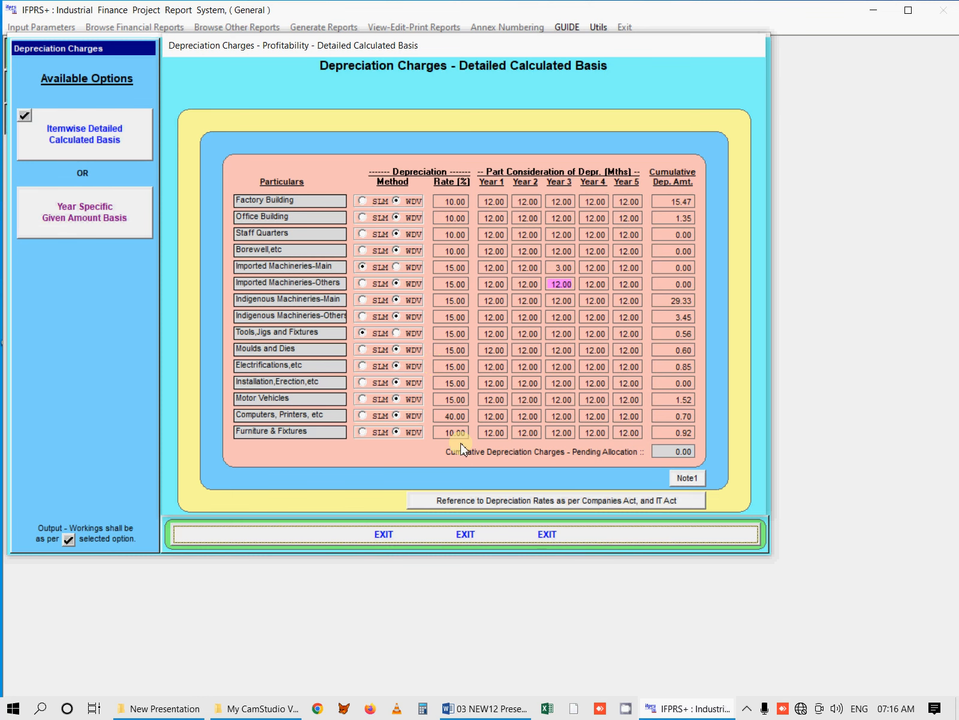
{"action": "left_click", "coordinate": [530, 537]}
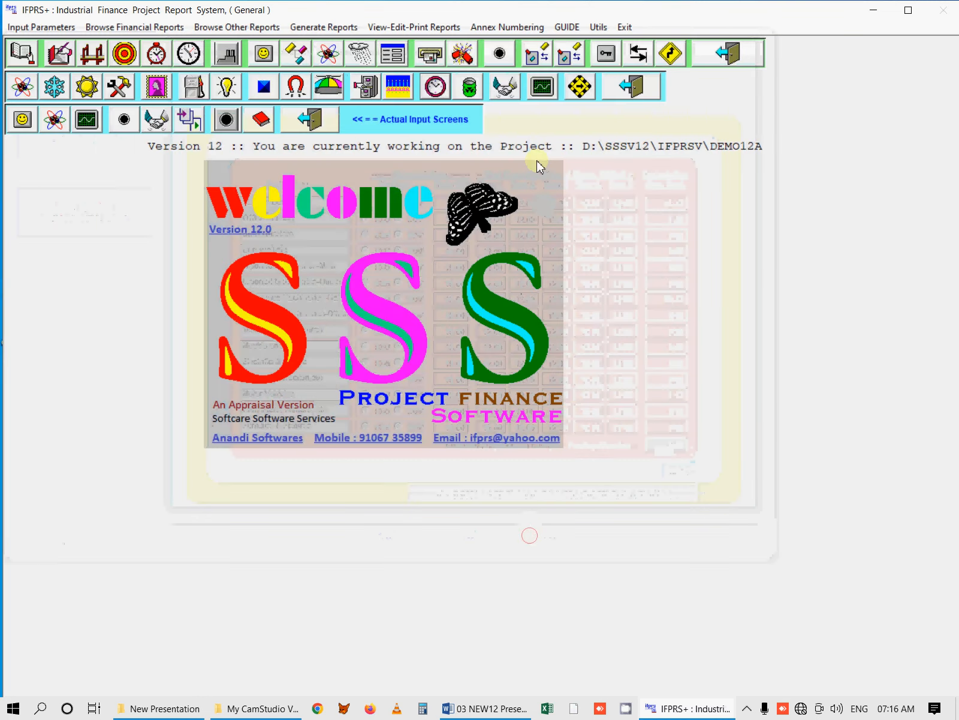
View the Financial Charges options and leave the screen.
{"action": "left_click", "coordinate": [505, 86]}
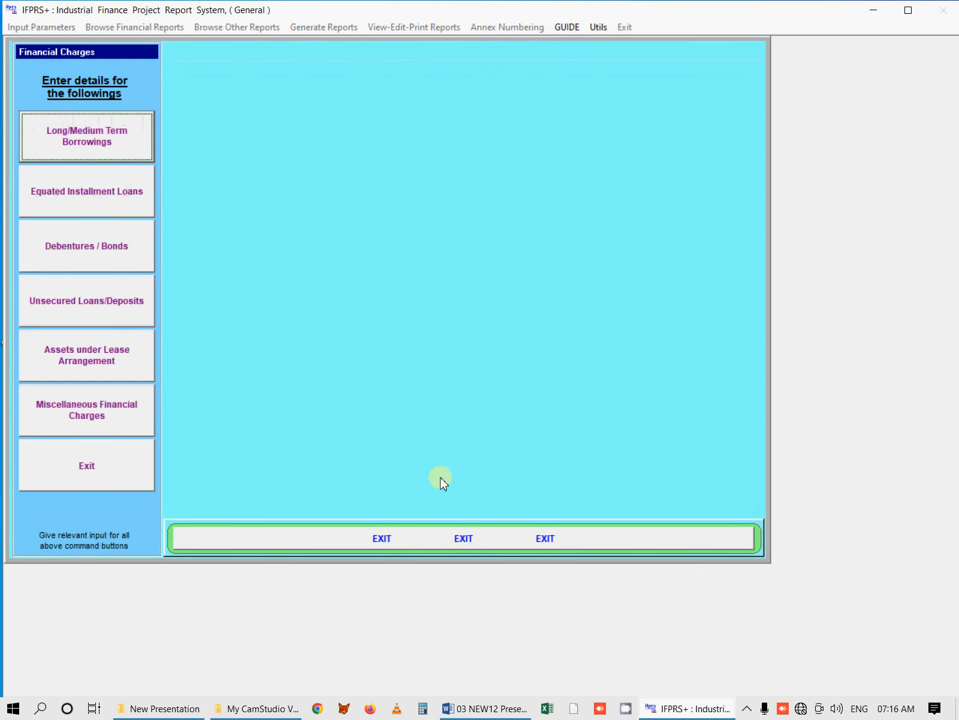
{"action": "left_click", "coordinate": [444, 539]}
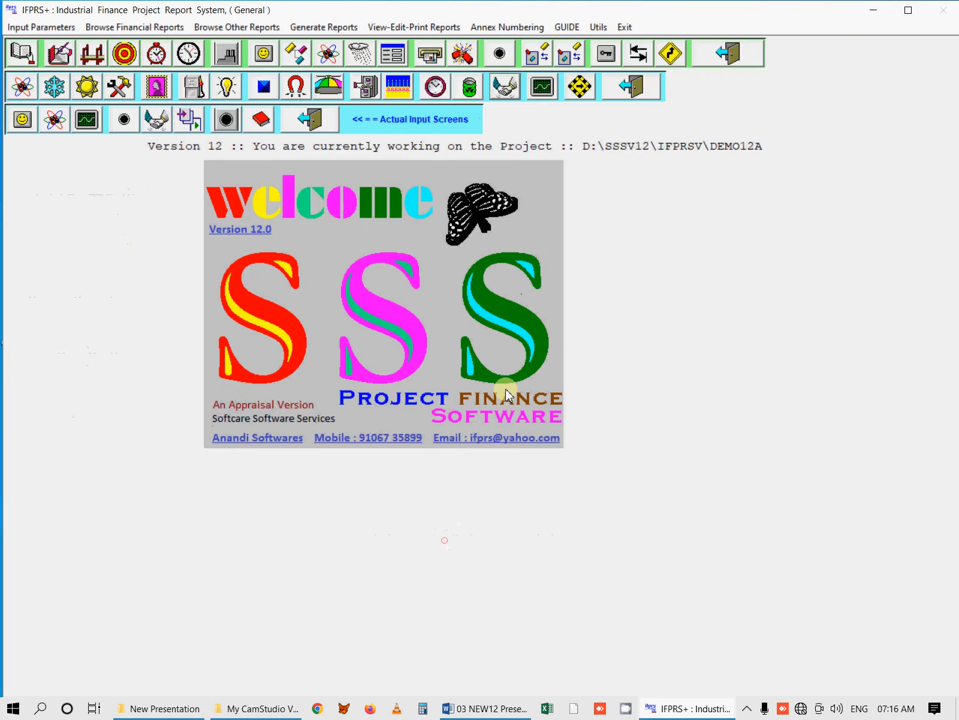
{"action": "left_click", "coordinate": [542, 86]}
{"action": "left_click", "coordinate": [83, 182]}
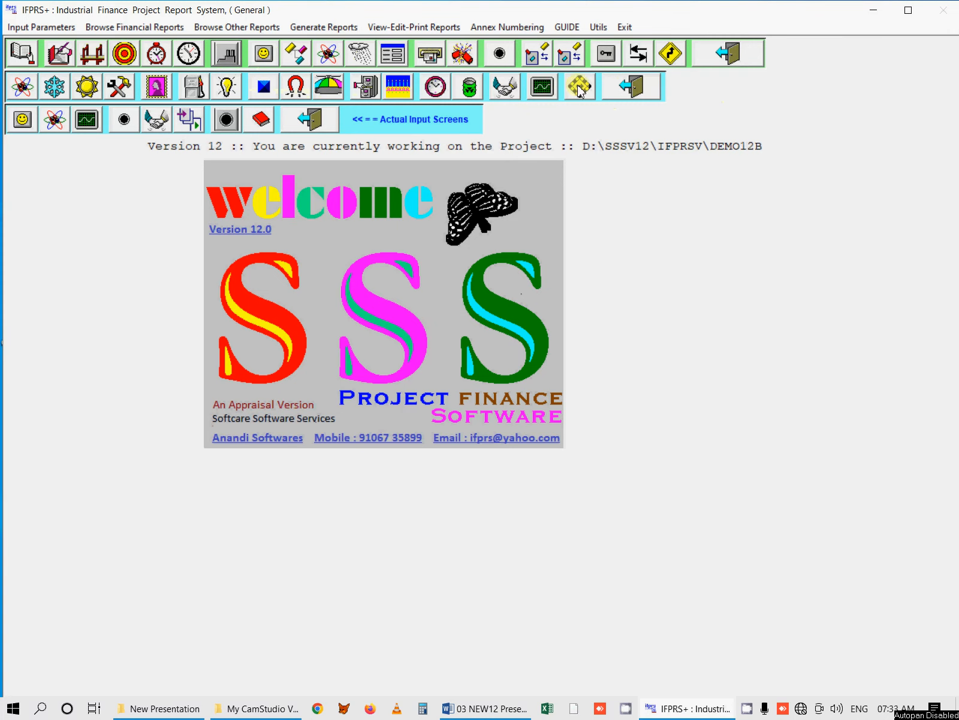
Open the Capacity Determination, view the Generally Fixed Basis, and switch back to the Product / Service / Item Specific Basis.
{"action": "left_click", "coordinate": [226, 57]}
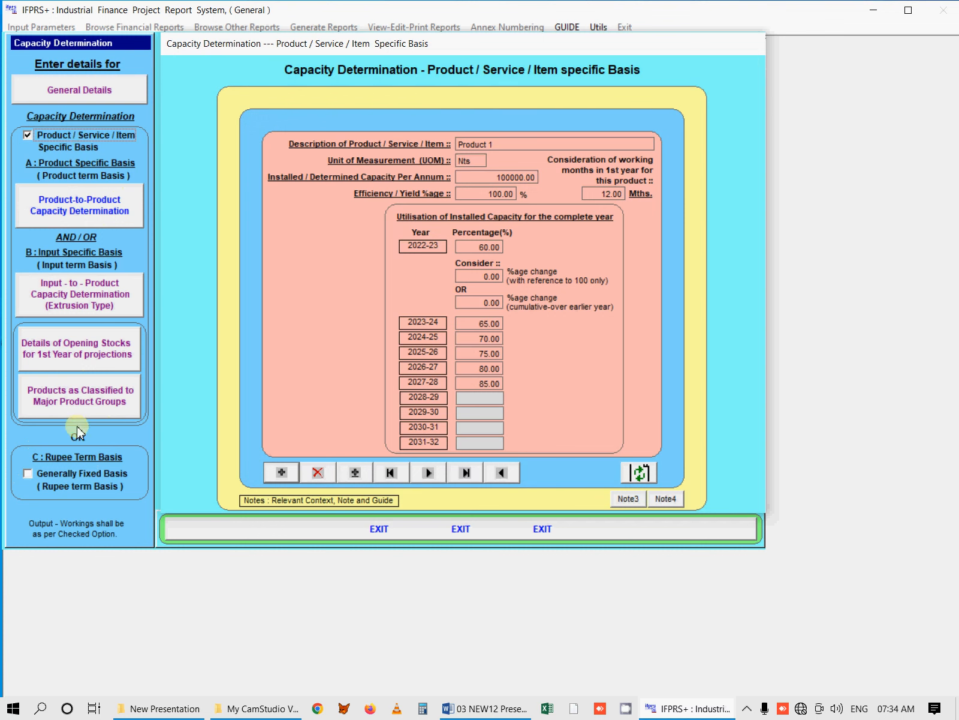
{"action": "left_click", "coordinate": [49, 477]}
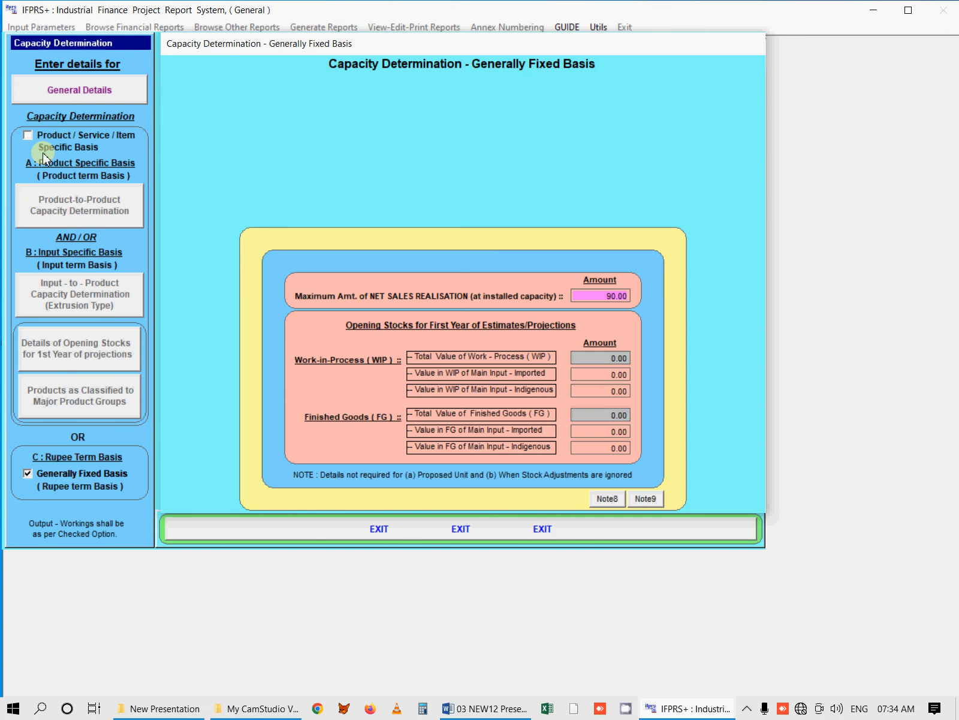
{"action": "left_click", "coordinate": [37, 136]}
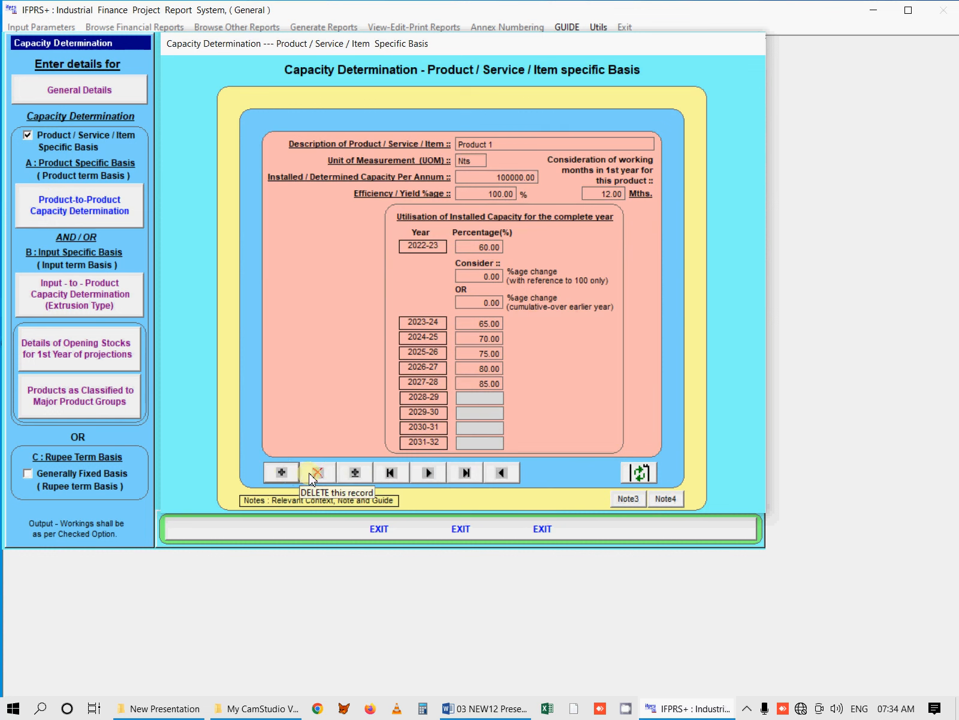
Browse the product capacity records to P4 and review its description, unit of measurement, installed capacity and efficiency.
{"action": "left_click", "coordinate": [392, 473]}
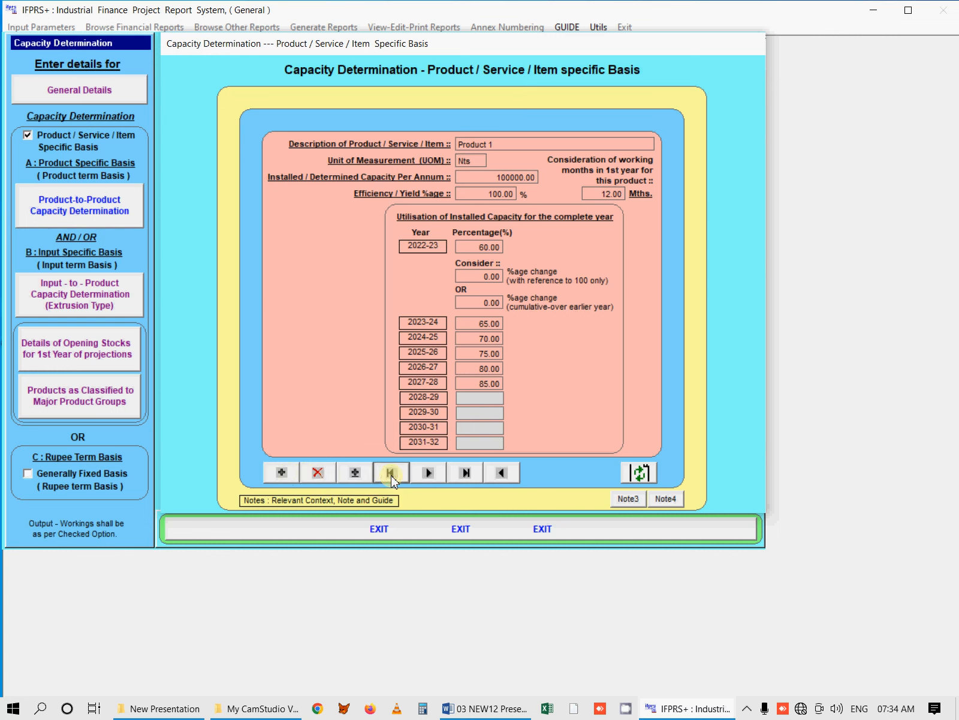
{"action": "left_click", "coordinate": [428, 473]}
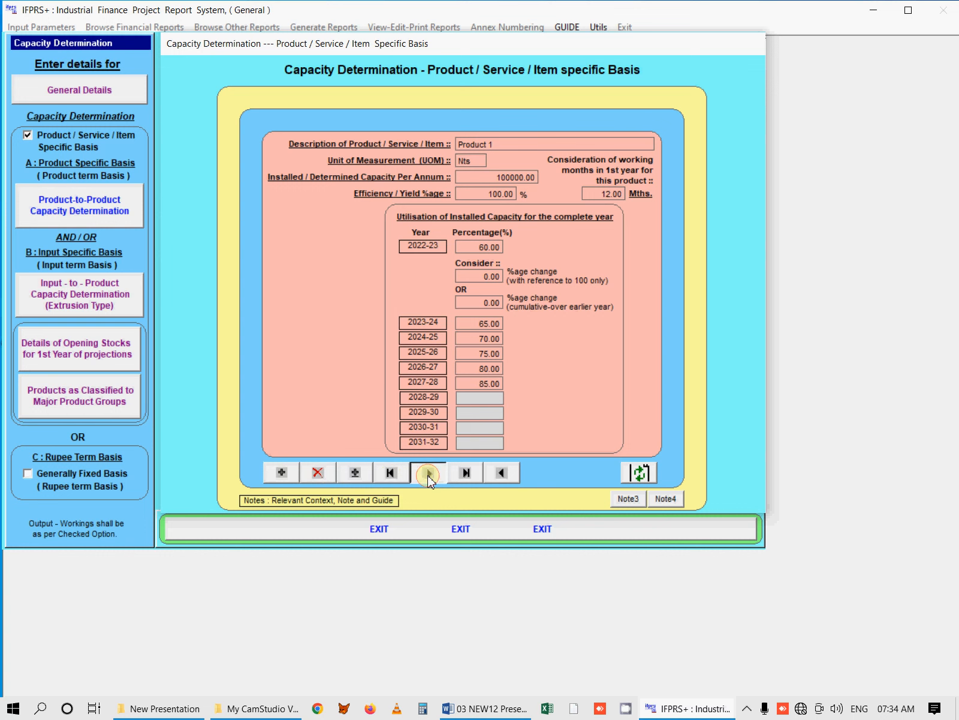
{"action": "left_click", "coordinate": [428, 474]}
{"action": "left_click", "coordinate": [429, 474]}
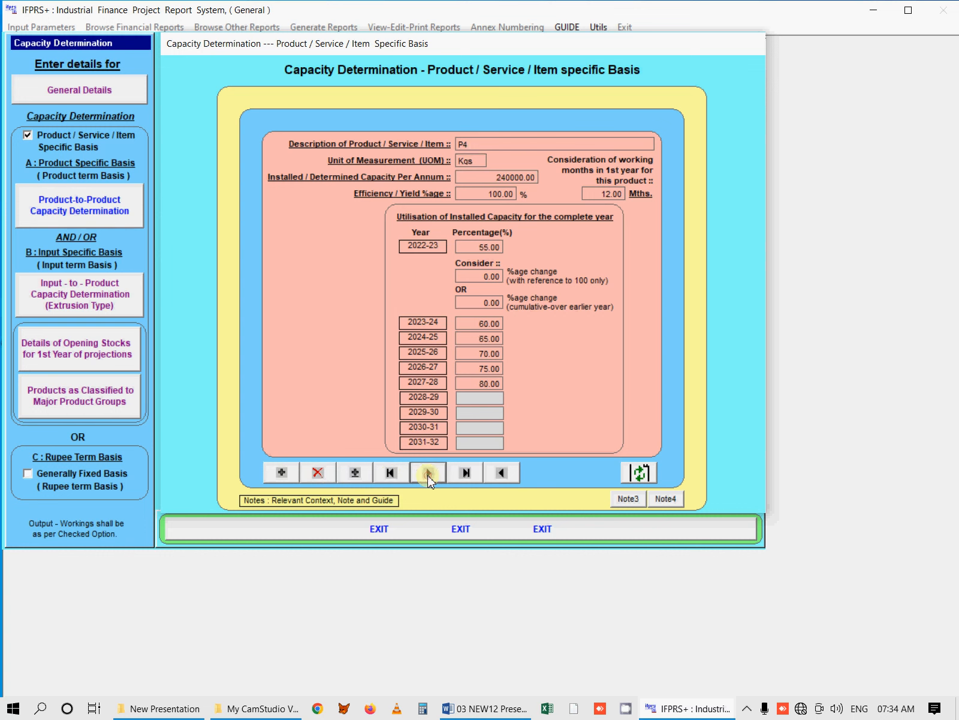
{"action": "left_click", "coordinate": [473, 145]}
{"action": "left_click_drag", "start_coordinate": [473, 148], "coordinate": [461, 147]}
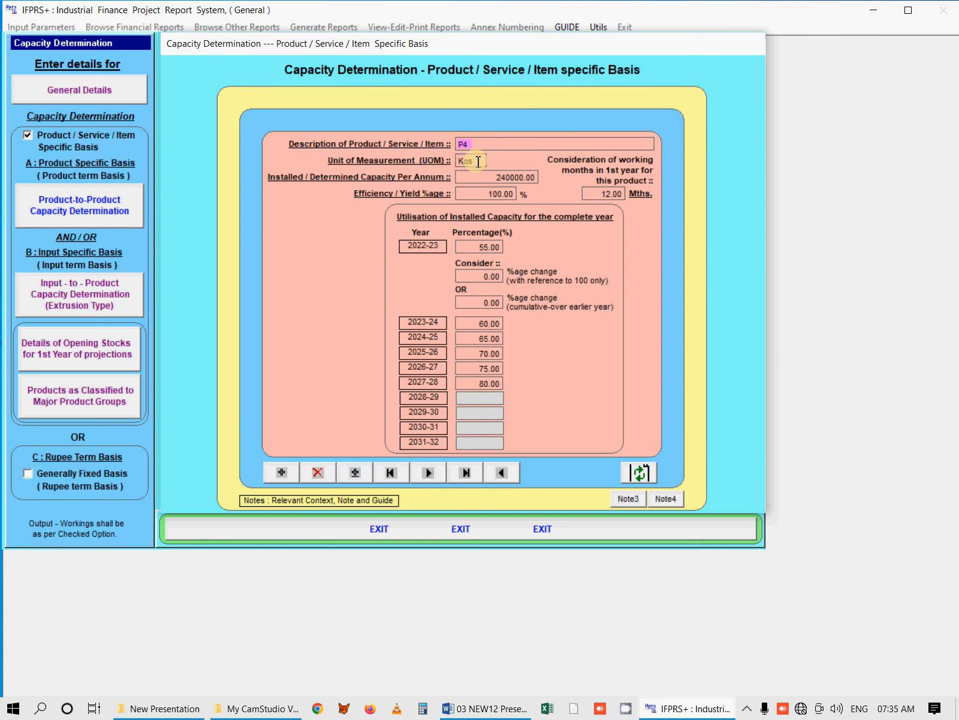
{"action": "left_click_drag", "start_coordinate": [478, 161], "coordinate": [540, 178]}
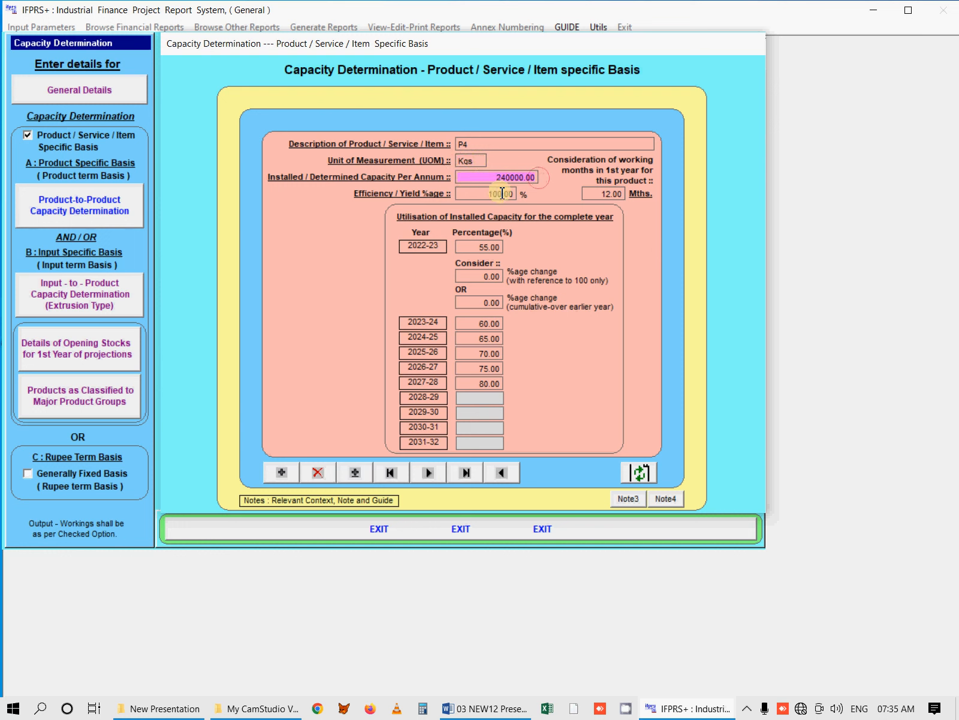
{"action": "left_click_drag", "start_coordinate": [473, 194], "coordinate": [514, 193]}
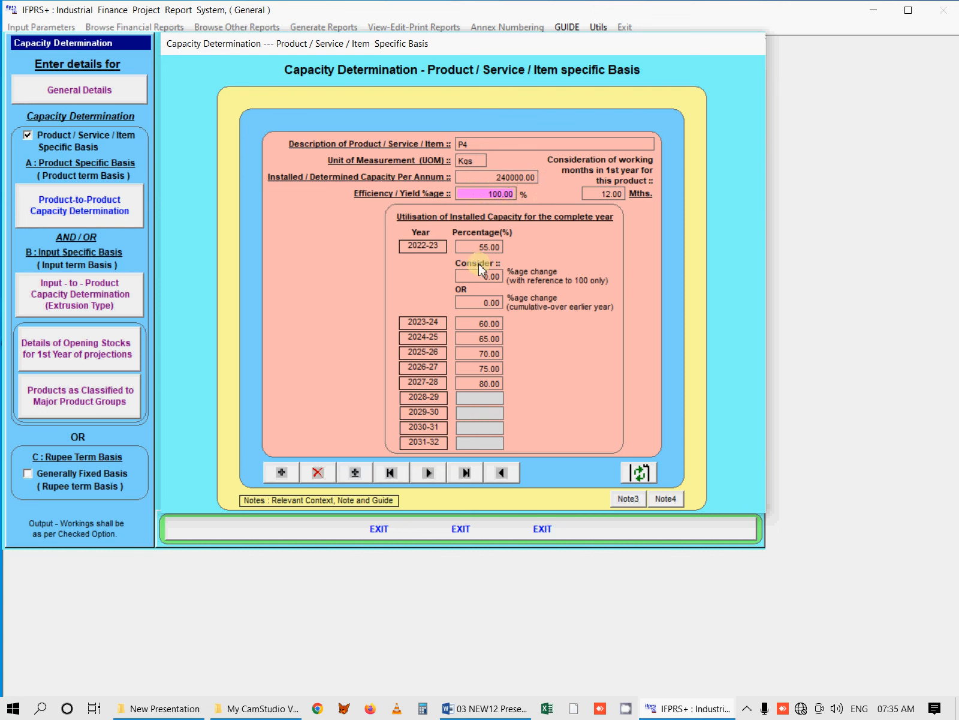
Review P4's year-wise capacity utilisation percentages from 2022-23 to 2027-28 and its description.
{"action": "left_click", "coordinate": [473, 247]}
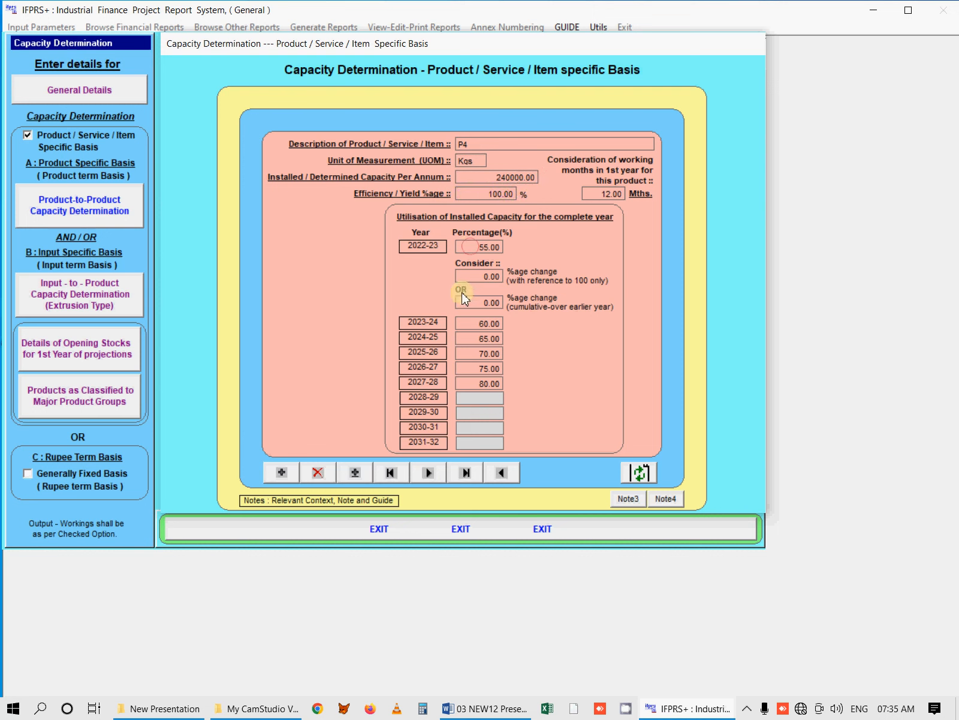
{"action": "left_click", "coordinate": [473, 322]}
{"action": "left_click", "coordinate": [472, 337]}
{"action": "left_click", "coordinate": [472, 350]}
{"action": "left_click", "coordinate": [469, 368]}
{"action": "left_click", "coordinate": [466, 383]}
{"action": "left_click", "coordinate": [482, 146]}
{"action": "left_click_drag", "start_coordinate": [474, 145], "coordinate": [456, 145]}
Set the working months considered in the first year for P4 to 3 and return to the earlier product records.
{"action": "left_click", "coordinate": [592, 195]}
{"action": "left_click_drag", "start_coordinate": [592, 195], "coordinate": [628, 194]}
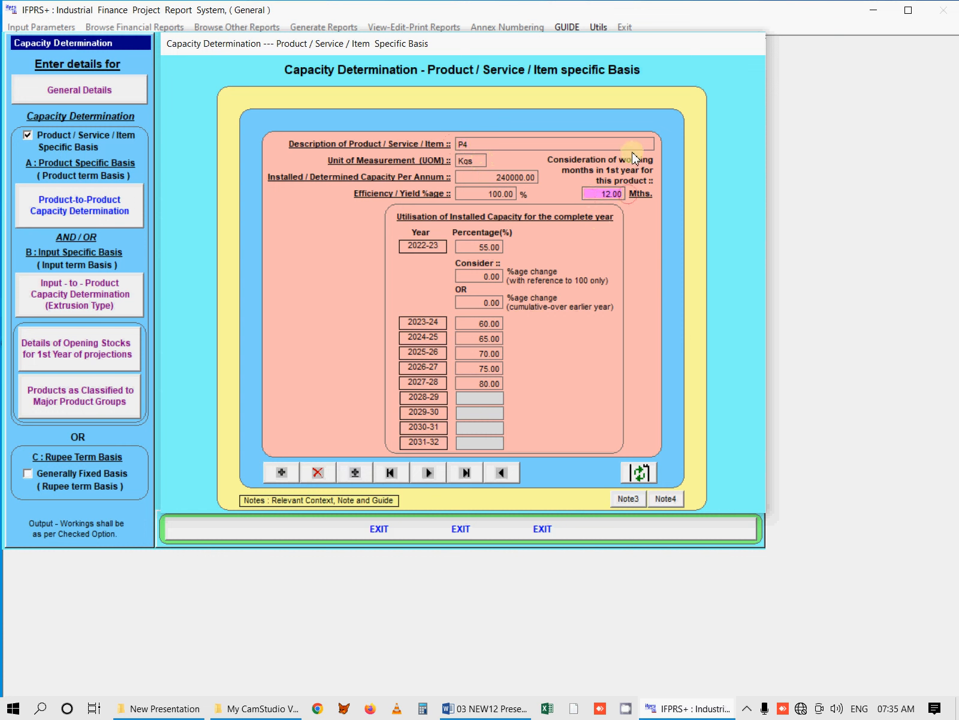
{"action": "type", "text": "3."}
{"action": "key", "text": "Return"}
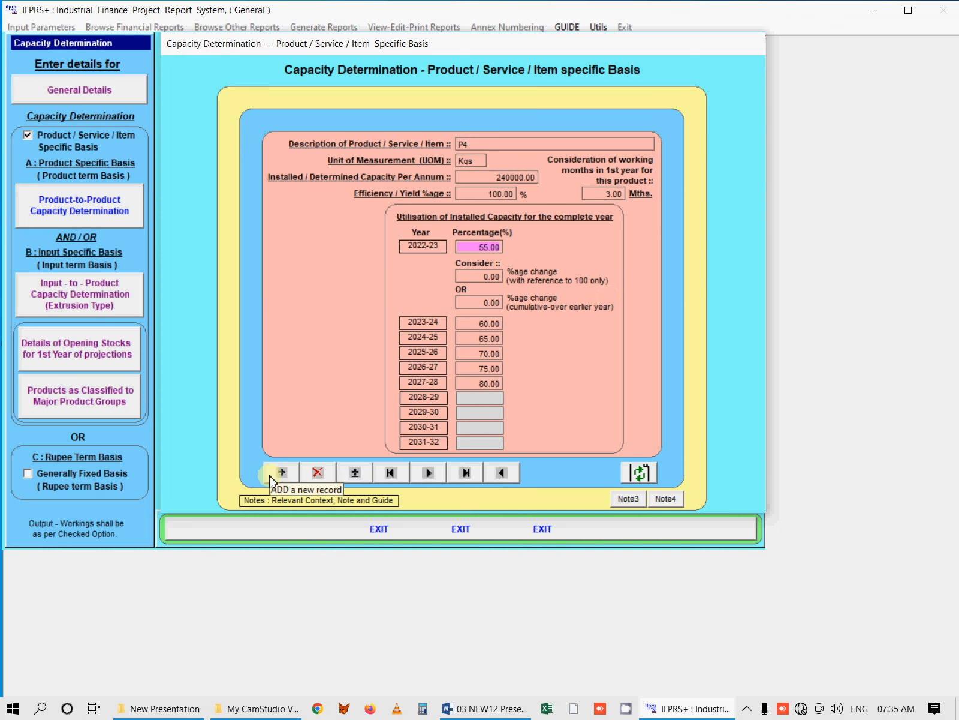
{"action": "left_click", "coordinate": [393, 473]}
{"action": "left_click", "coordinate": [421, 473]}
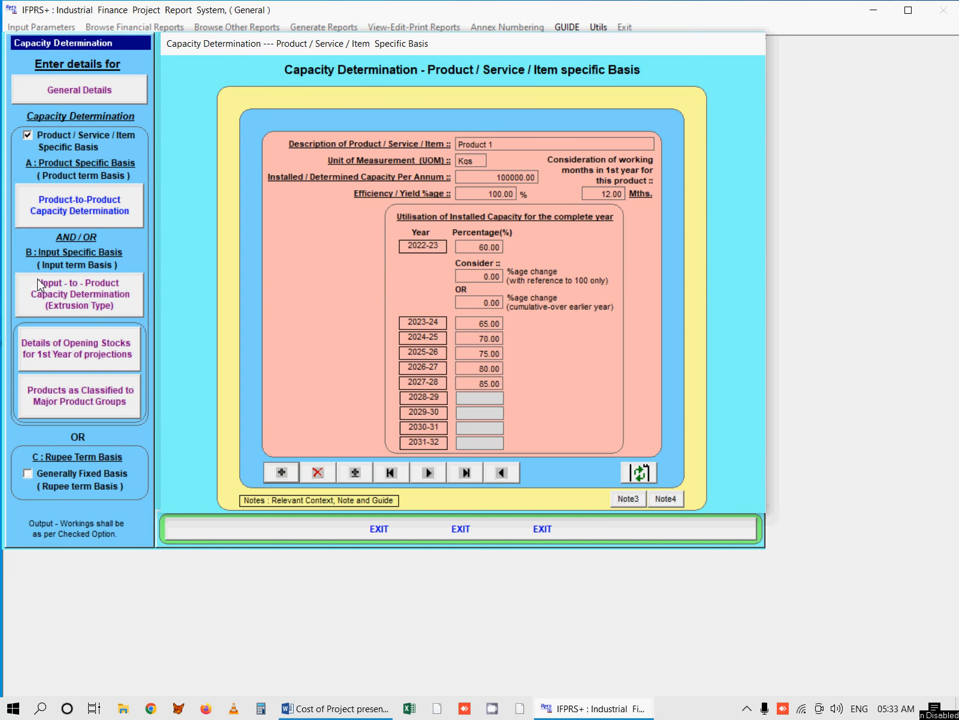
Open the Input-to-Product Capacity Determination and review the MILK - AS SUCH input's description, annual quantity and process loss.
{"action": "left_click", "coordinate": [105, 309]}
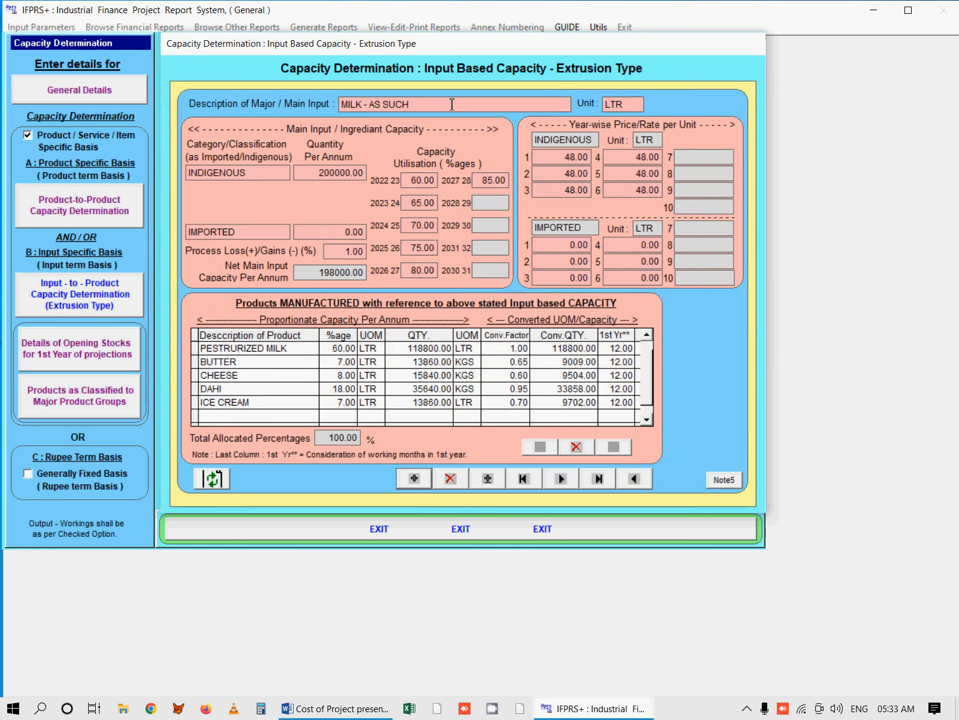
{"action": "left_click_drag", "start_coordinate": [444, 104], "coordinate": [337, 105]}
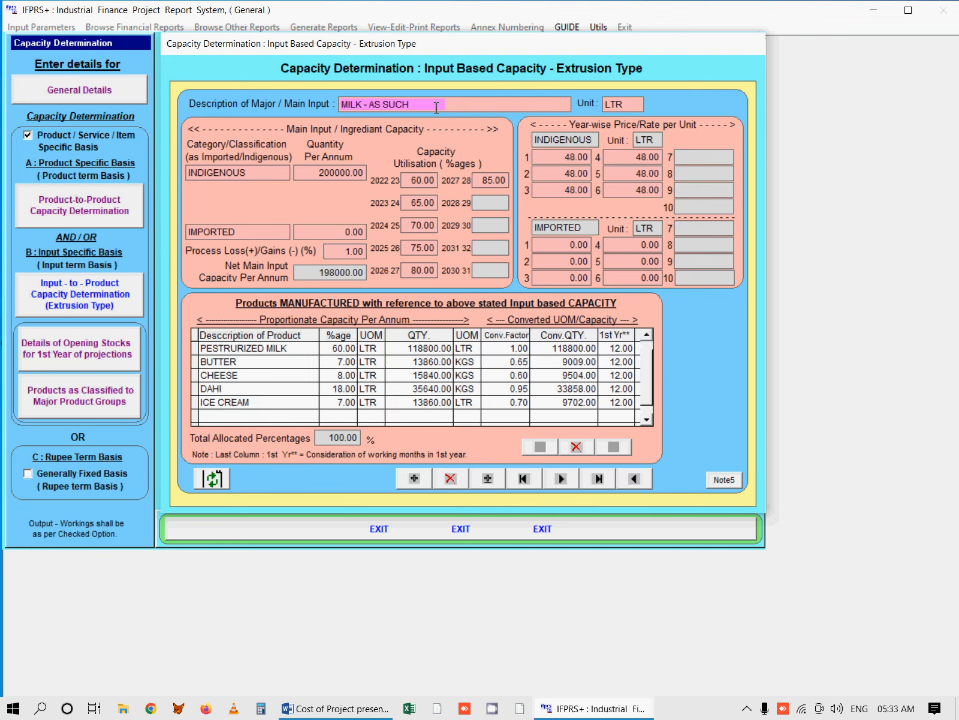
{"action": "left_click_drag", "start_coordinate": [314, 173], "coordinate": [360, 173]}
{"action": "left_click_drag", "start_coordinate": [340, 252], "coordinate": [375, 253]}
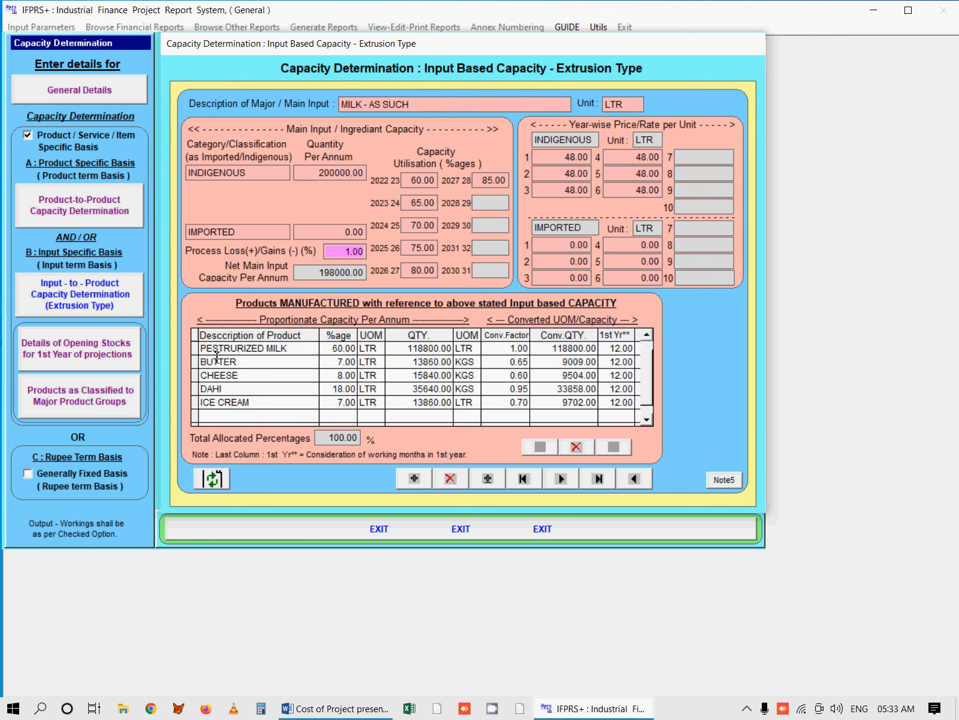
{"action": "key", "text": "Tab"}
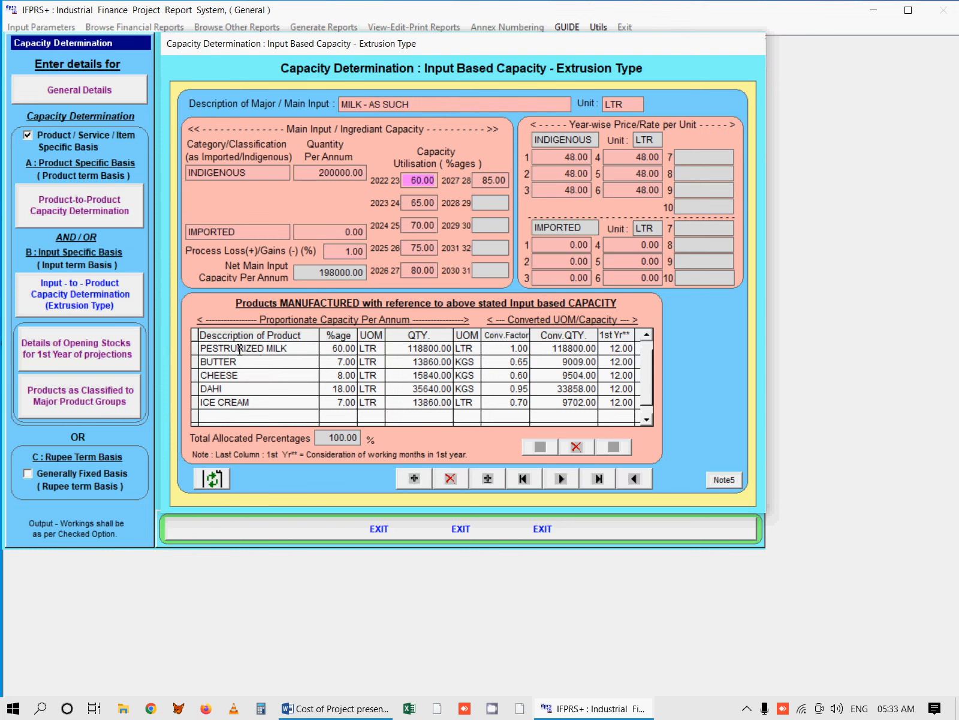
Review the products manufactured from the milk input, covering pasteurised milk, butter, cheese, dahi and ice cream.
{"action": "left_click", "coordinate": [198, 350]}
{"action": "left_click", "coordinate": [197, 362]}
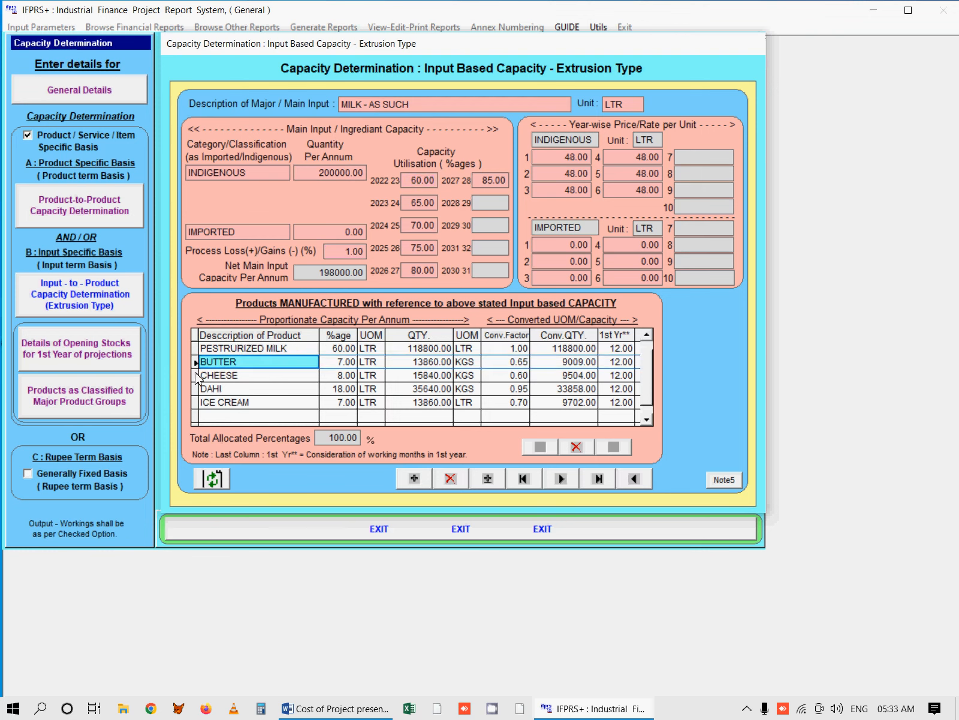
{"action": "left_click", "coordinate": [197, 378]}
{"action": "left_click", "coordinate": [199, 390]}
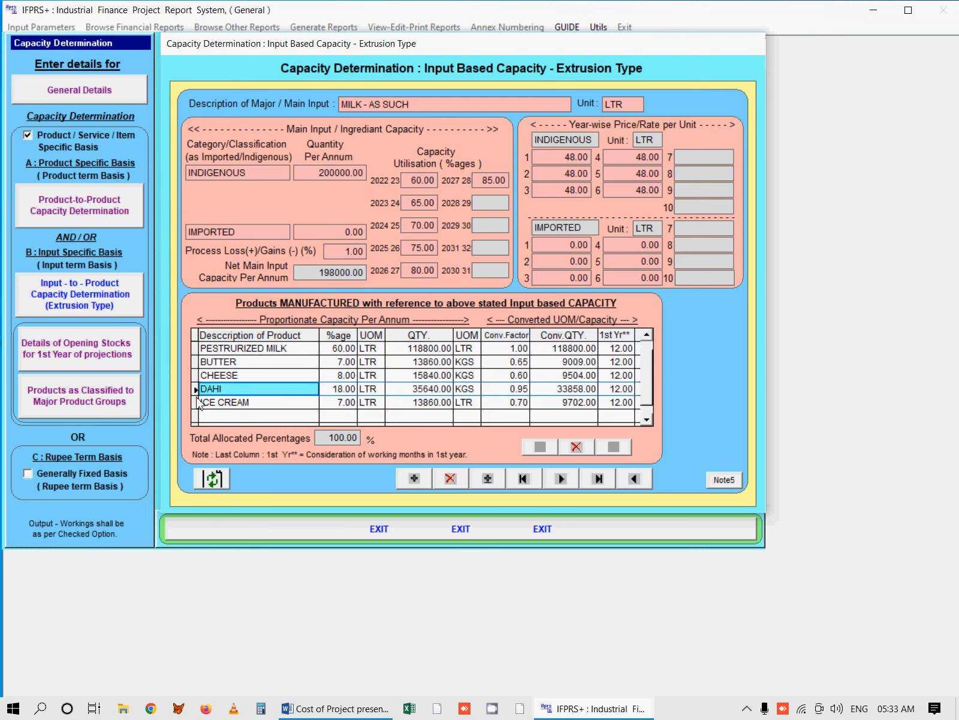
{"action": "left_click", "coordinate": [198, 403]}
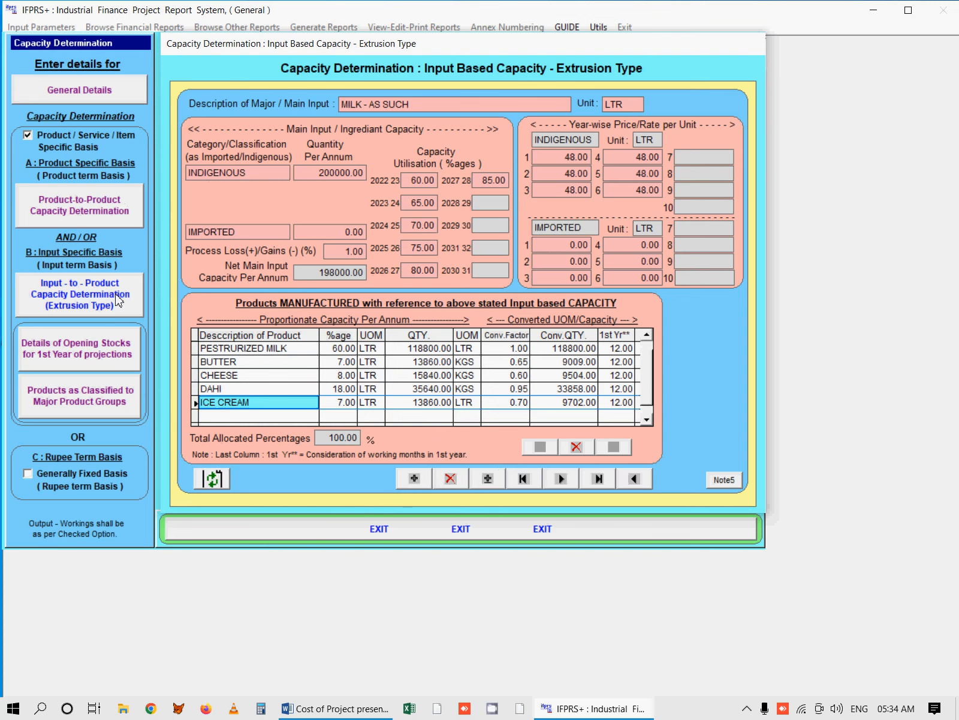
{"action": "left_click", "coordinate": [296, 348]}
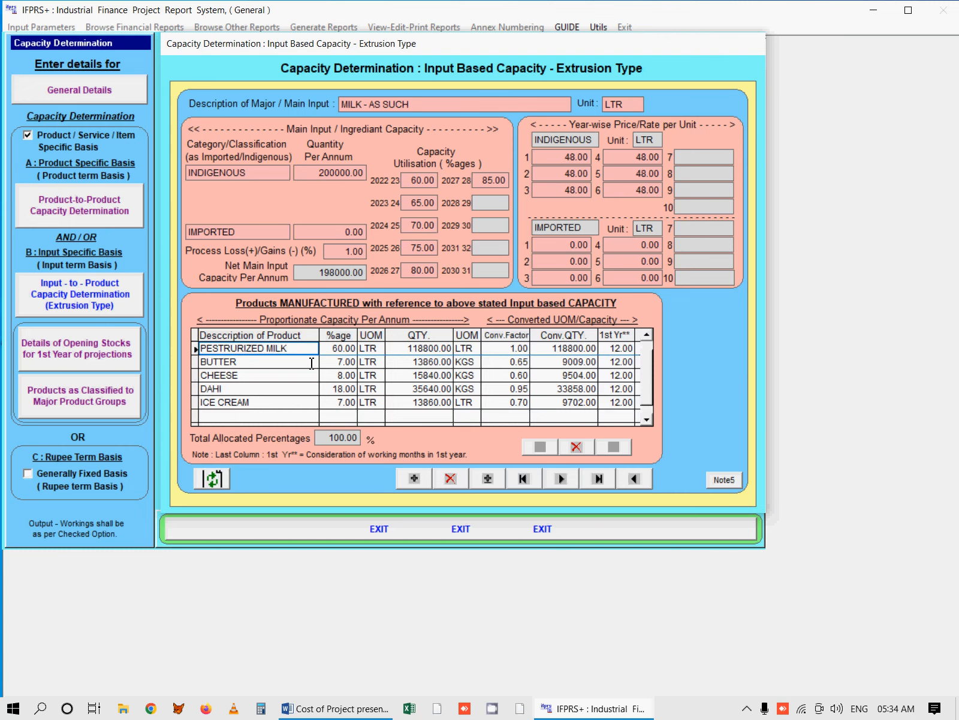
{"action": "left_click", "coordinate": [304, 362]}
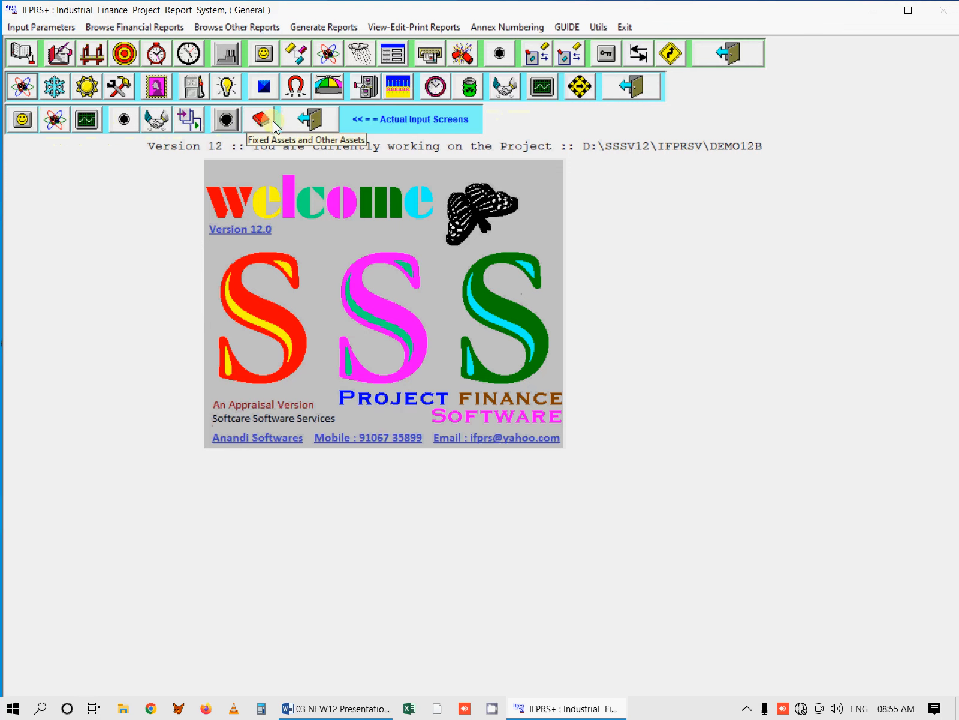
Review the last three years' actuals for Revenue and Income, and for Fixed Assets and Other Assets.
{"action": "left_click", "coordinate": [23, 119]}
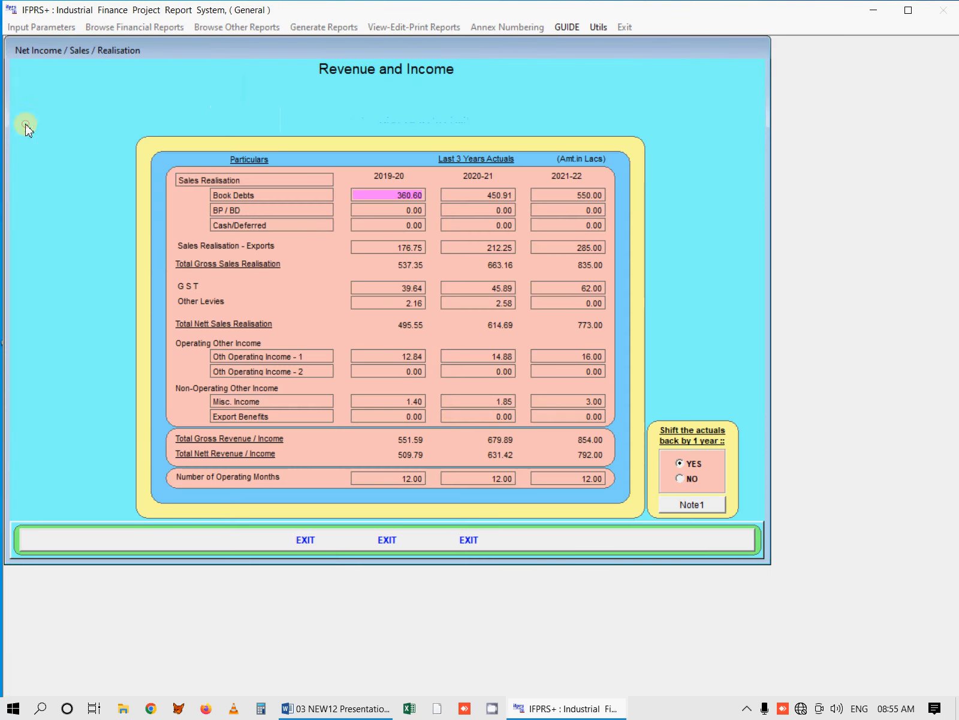
{"action": "left_click", "coordinate": [337, 539]}
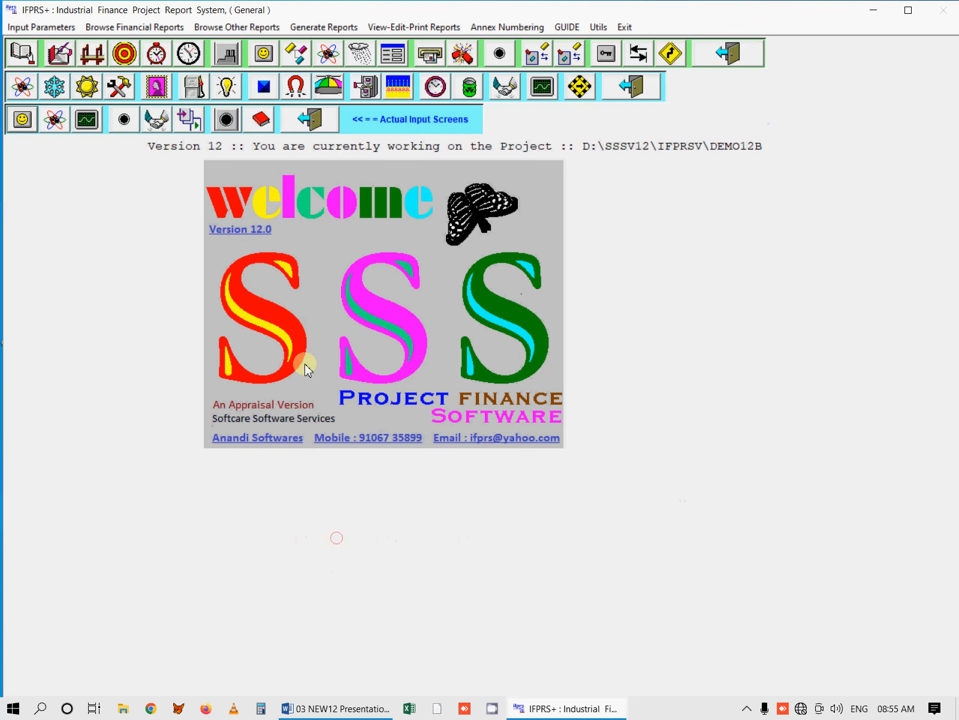
{"action": "left_click", "coordinate": [263, 125]}
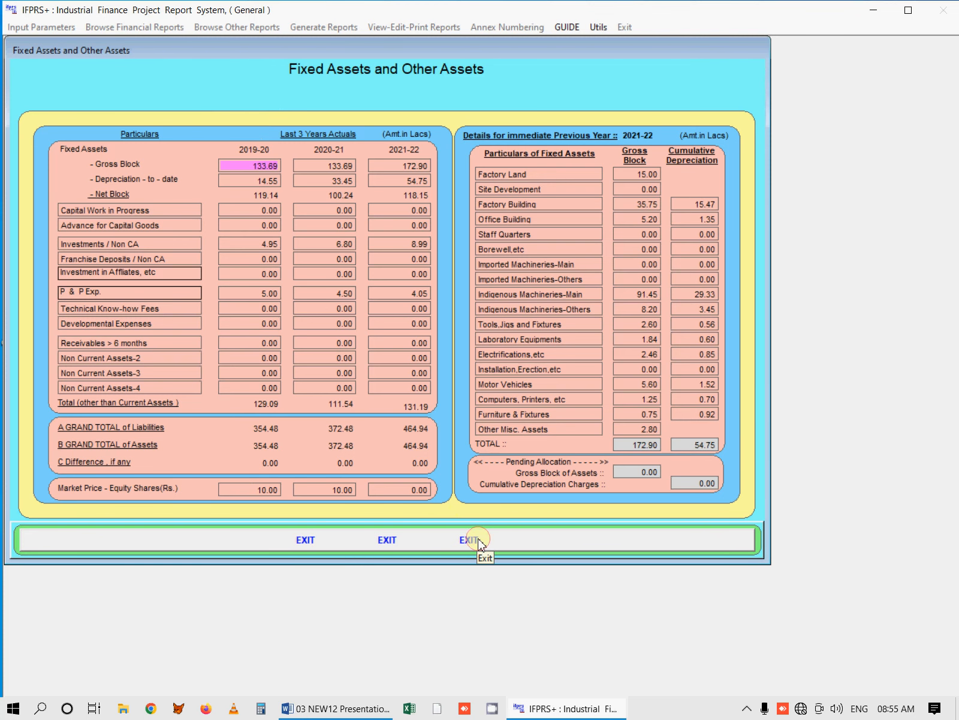
{"action": "left_click", "coordinate": [469, 540]}
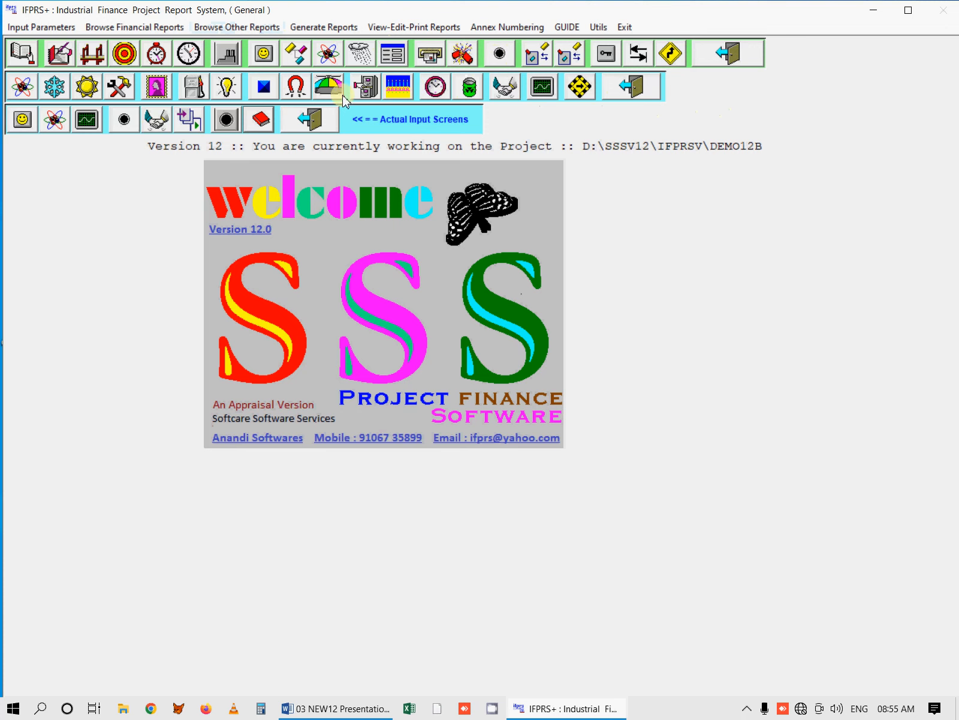
Open the Raw Material Cost inputs and review the reference to status of previous years.
{"action": "left_click", "coordinate": [24, 88]}
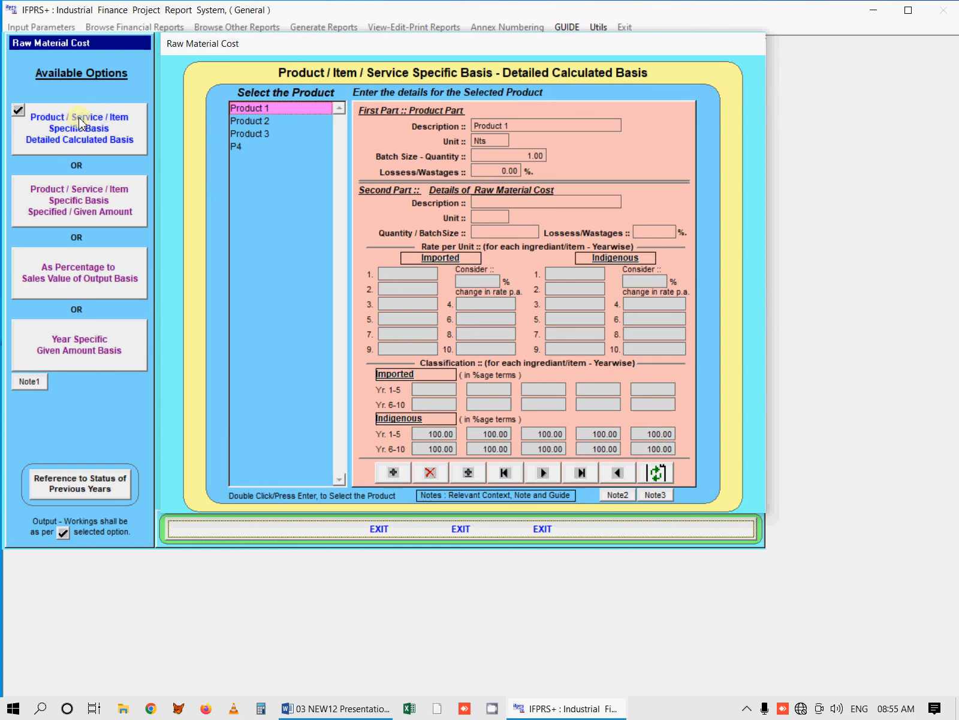
{"action": "left_click", "coordinate": [96, 489]}
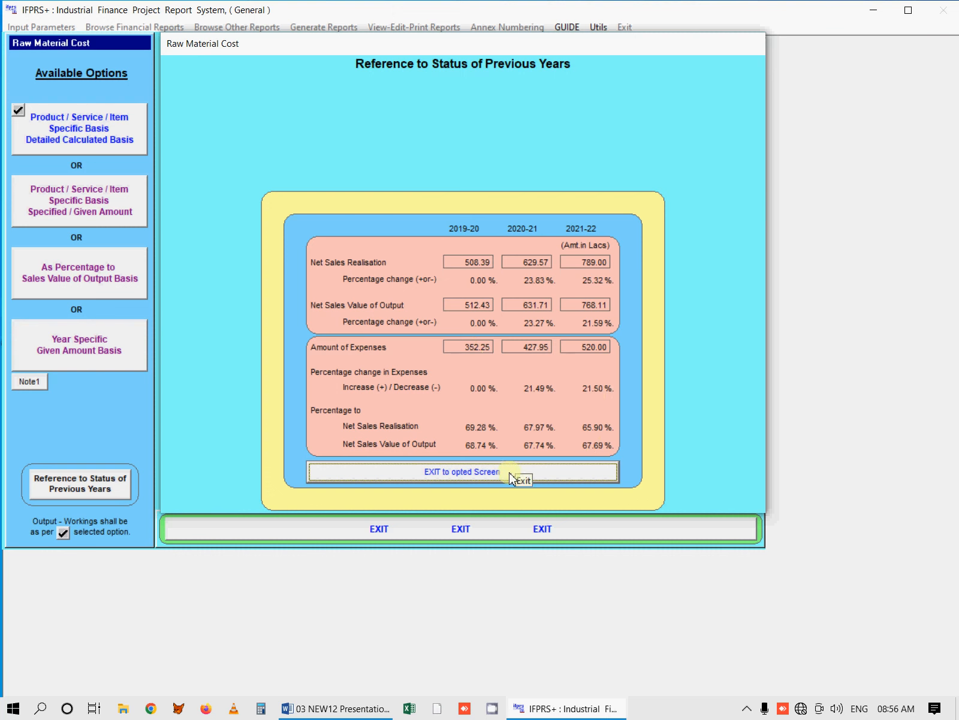
{"action": "left_click", "coordinate": [468, 481]}
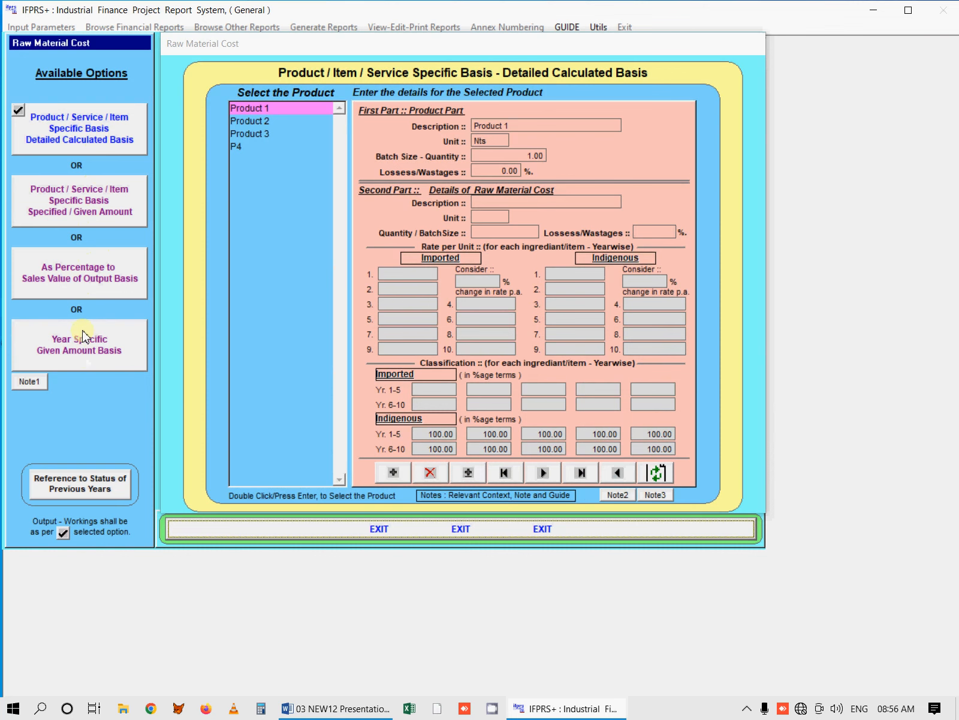
Switch raw material cost to the percentage of sales value of output basis and review the year-wise overall percentages of total sales.
{"action": "left_click", "coordinate": [93, 278]}
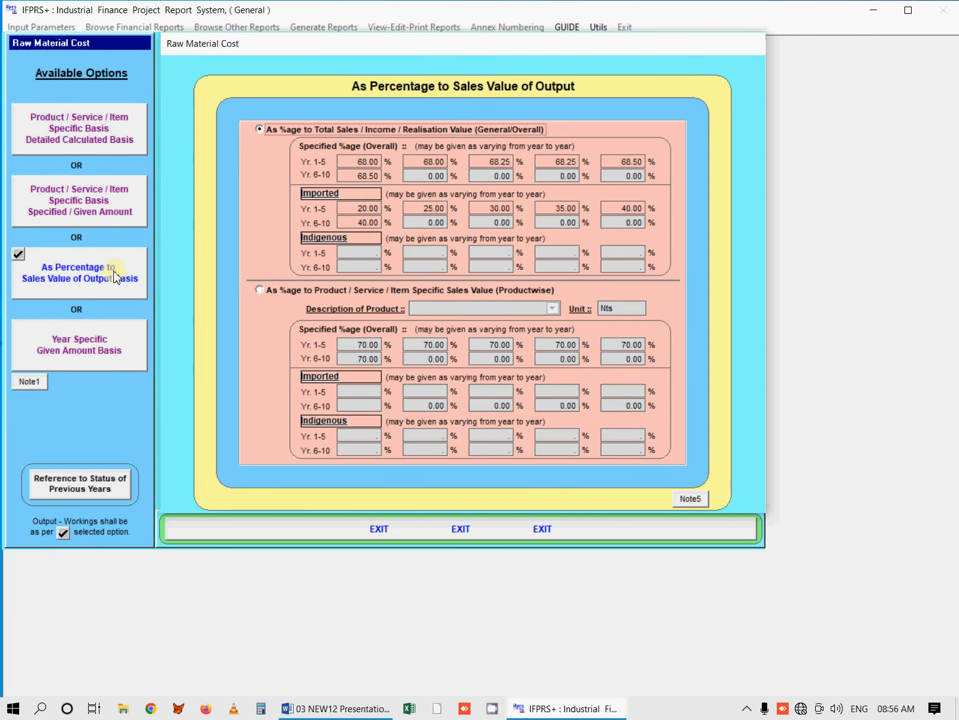
{"action": "left_click", "coordinate": [259, 130]}
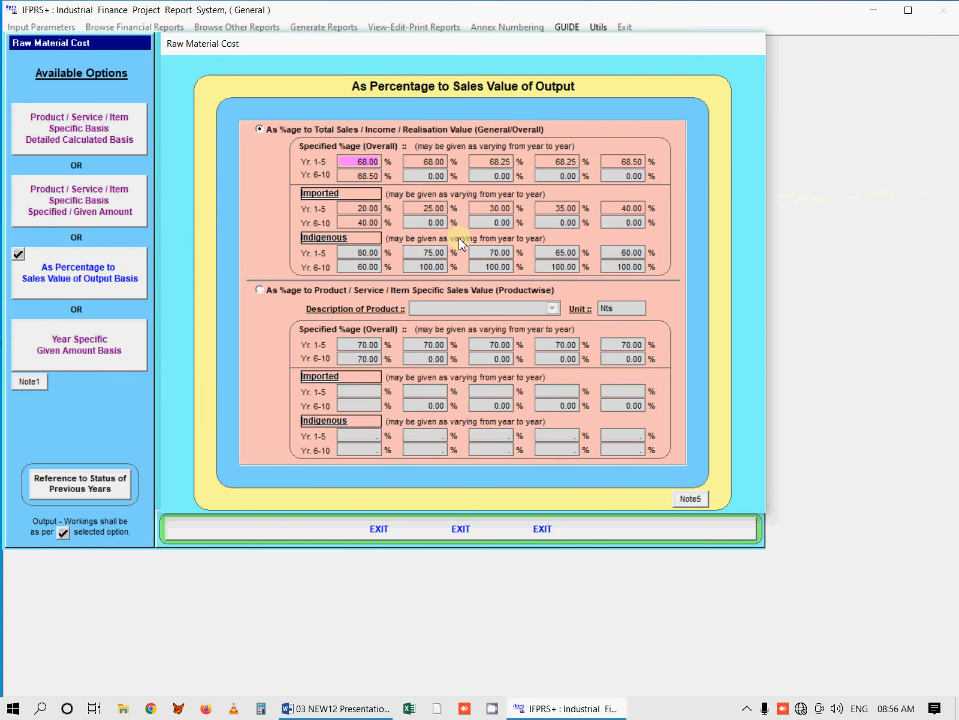
{"action": "key", "text": "Tab"}
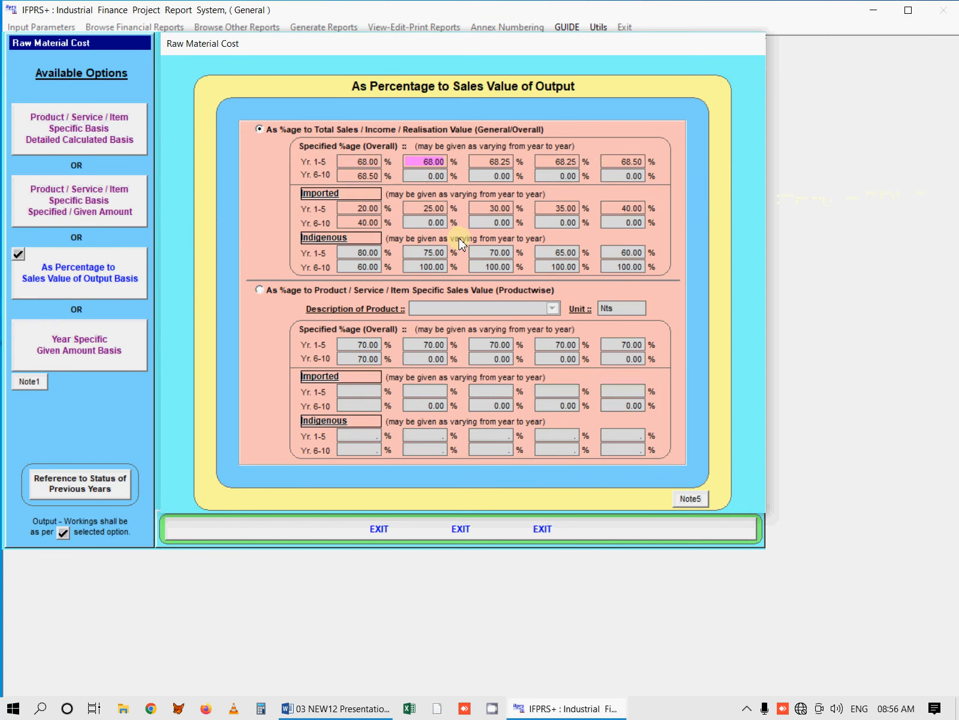
{"action": "key", "text": "Tab"}
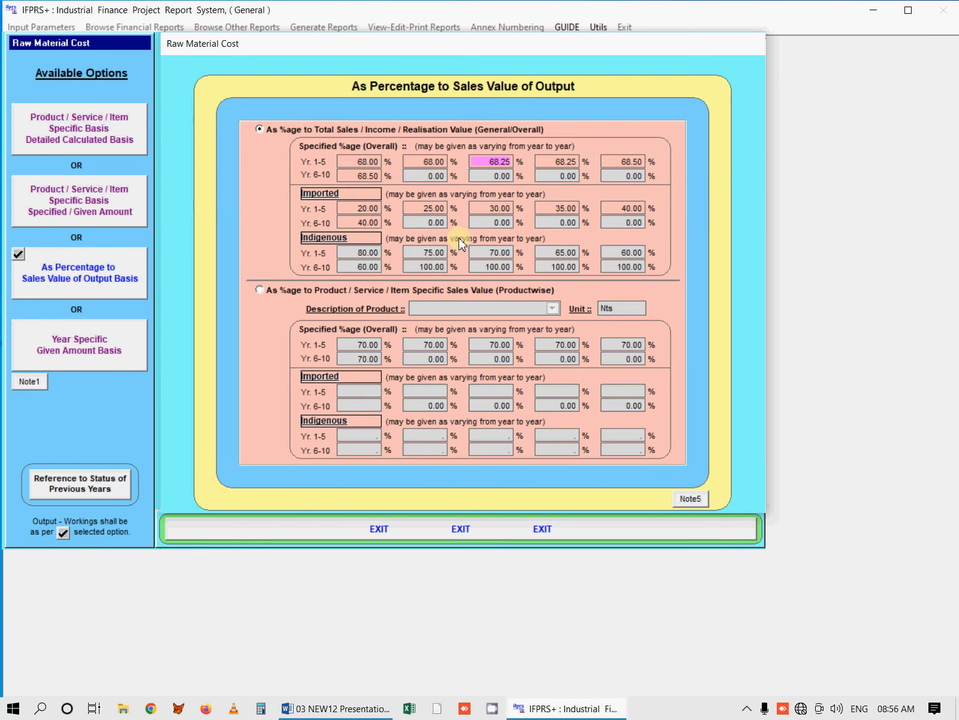
{"action": "key", "text": "Tab"}
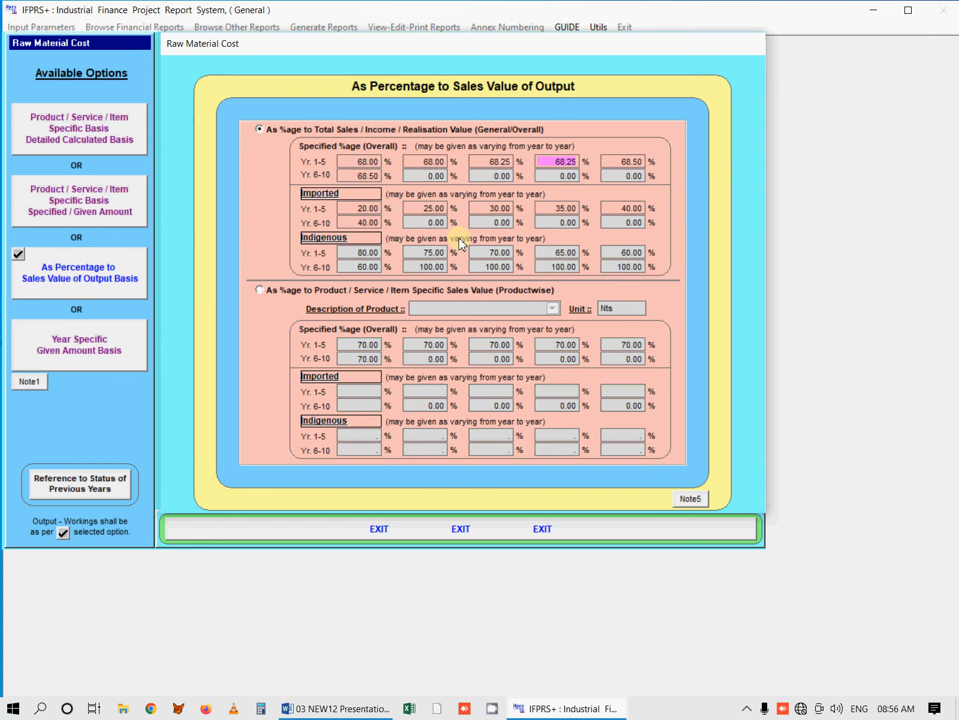
{"action": "key", "text": "Tab"}
{"action": "key", "text": "Tab"}
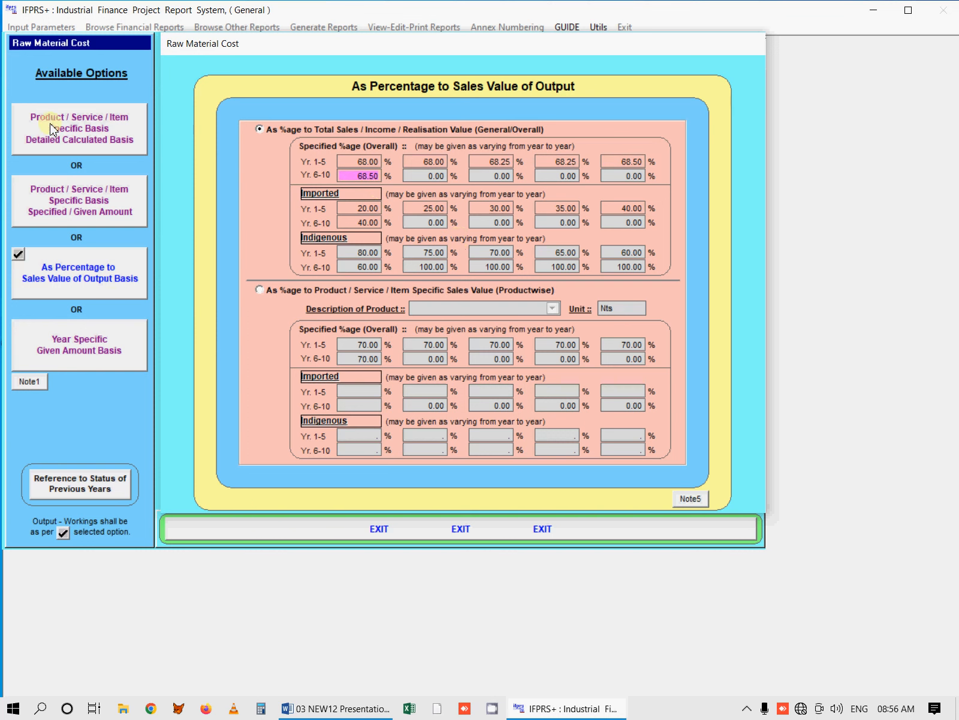
Return to the detailed calculated basis and review P4's batch size and its raw material R1P4's description, unit and quantity.
{"action": "left_click", "coordinate": [118, 136]}
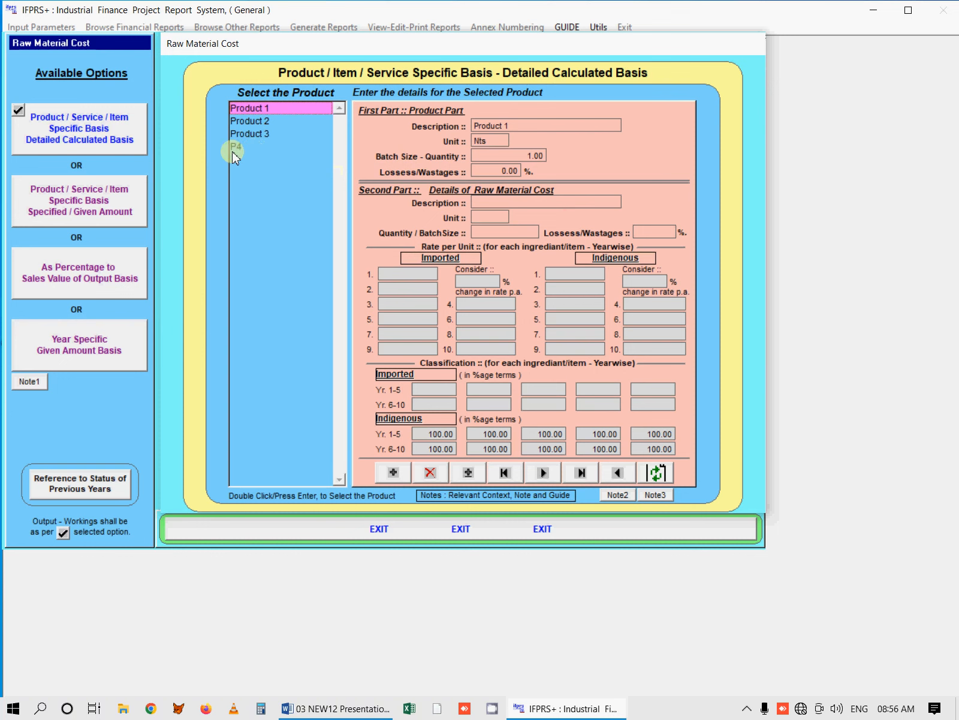
{"action": "double_click", "coordinate": [259, 147]}
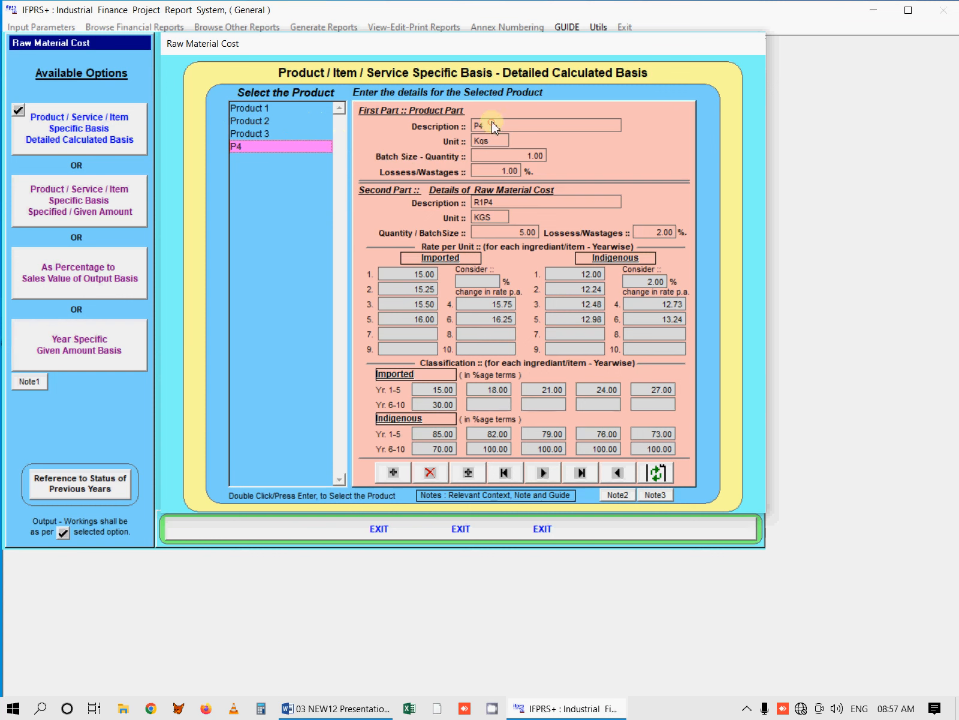
{"action": "double_click", "coordinate": [255, 146]}
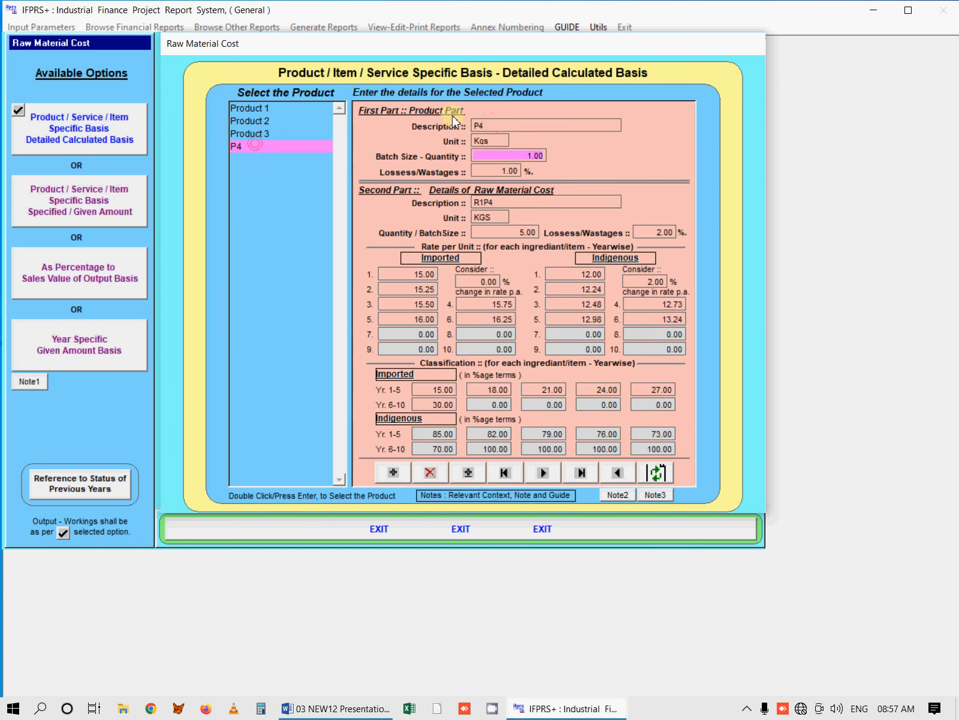
{"action": "left_click", "coordinate": [513, 202]}
{"action": "mouse_move", "coordinate": [491, 207]}
{"action": "left_mouse_down"}
{"action": "mouse_move", "coordinate": [469, 212]}
{"action": "mouse_move", "coordinate": [474, 203]}
{"action": "left_mouse_up"}
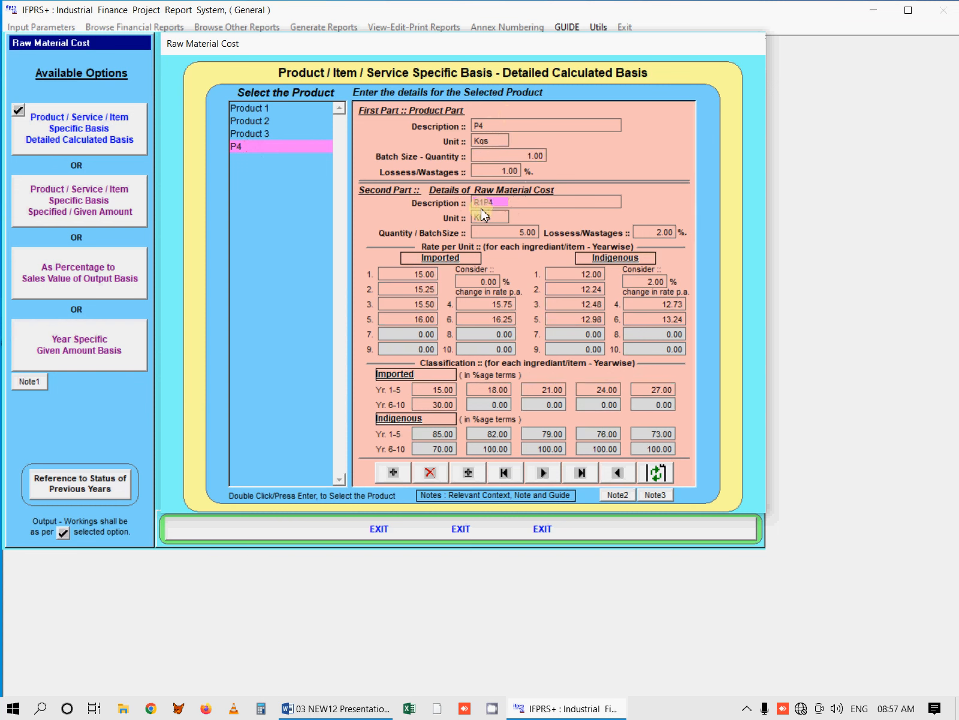
{"action": "left_click", "coordinate": [498, 216]}
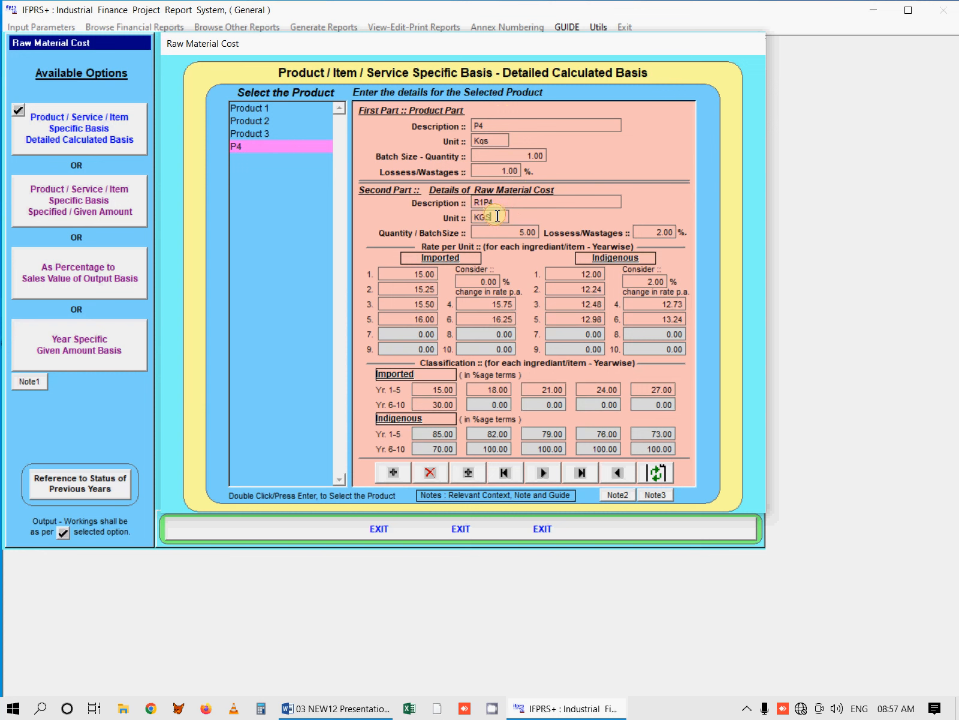
{"action": "left_click", "coordinate": [518, 232]}
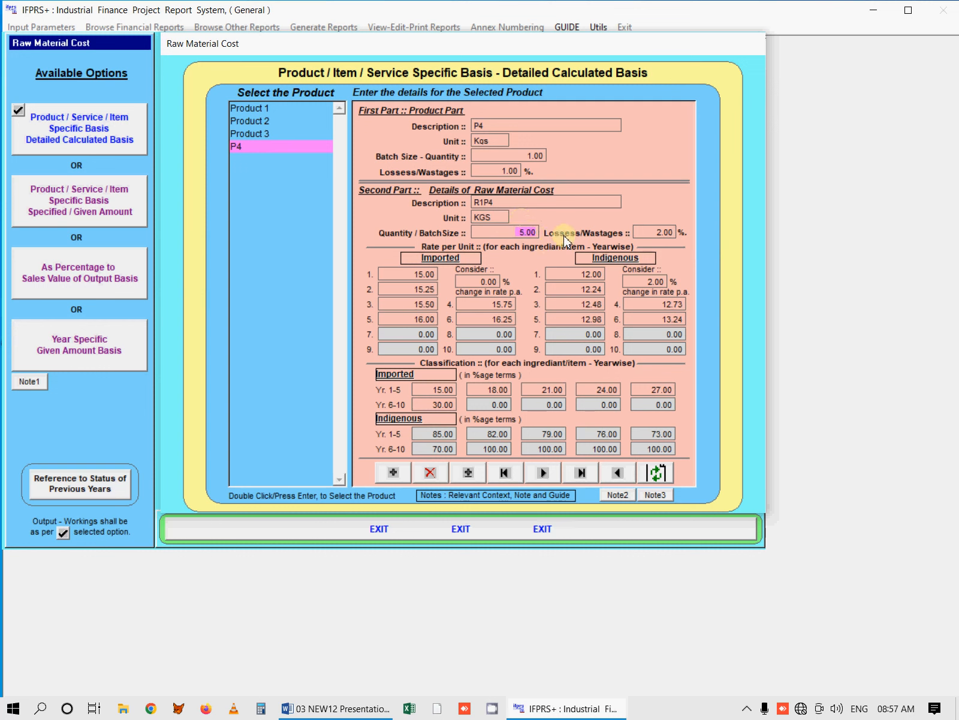
Compare the losses/wastages of product P4 and raw material R1P4, and examine the yearly change in the indigenous rate.
{"action": "left_click", "coordinate": [639, 232]}
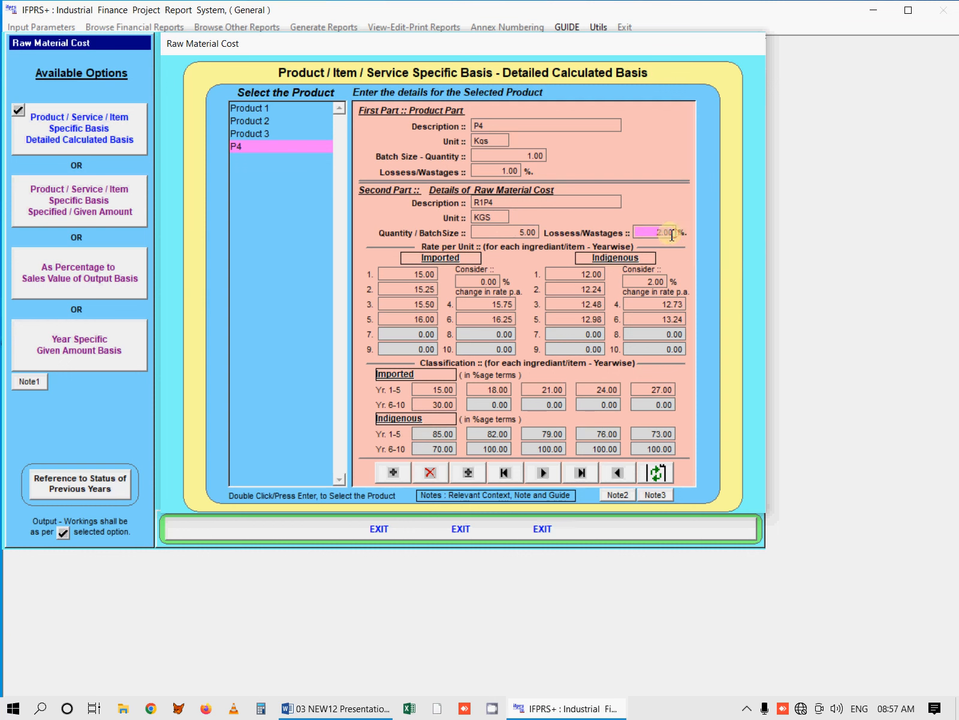
{"action": "left_click", "coordinate": [497, 172]}
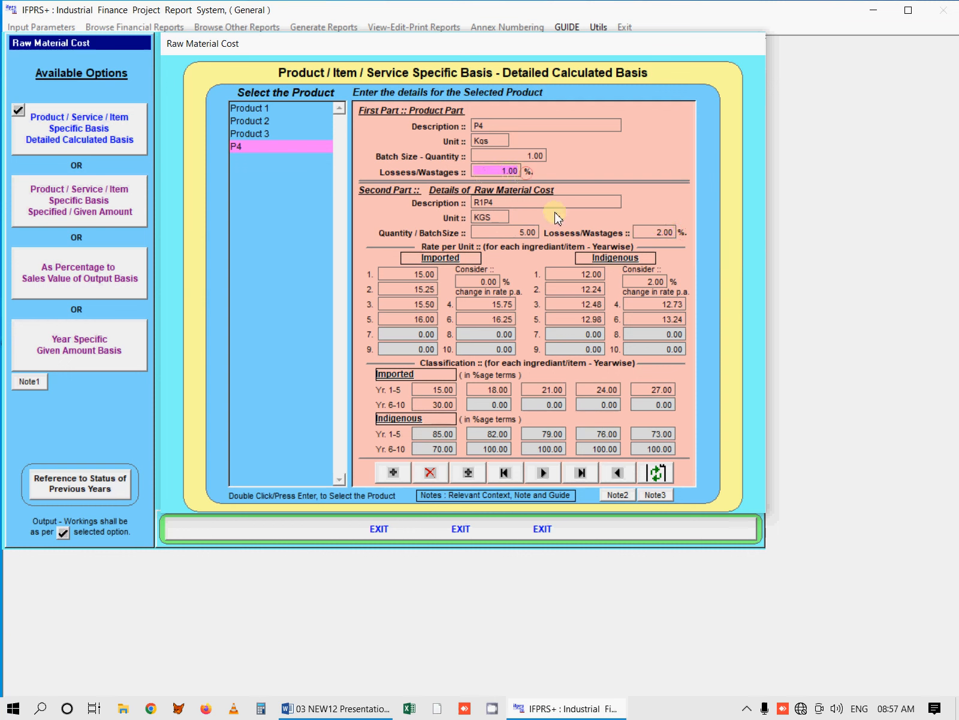
{"action": "left_click", "coordinate": [670, 233]}
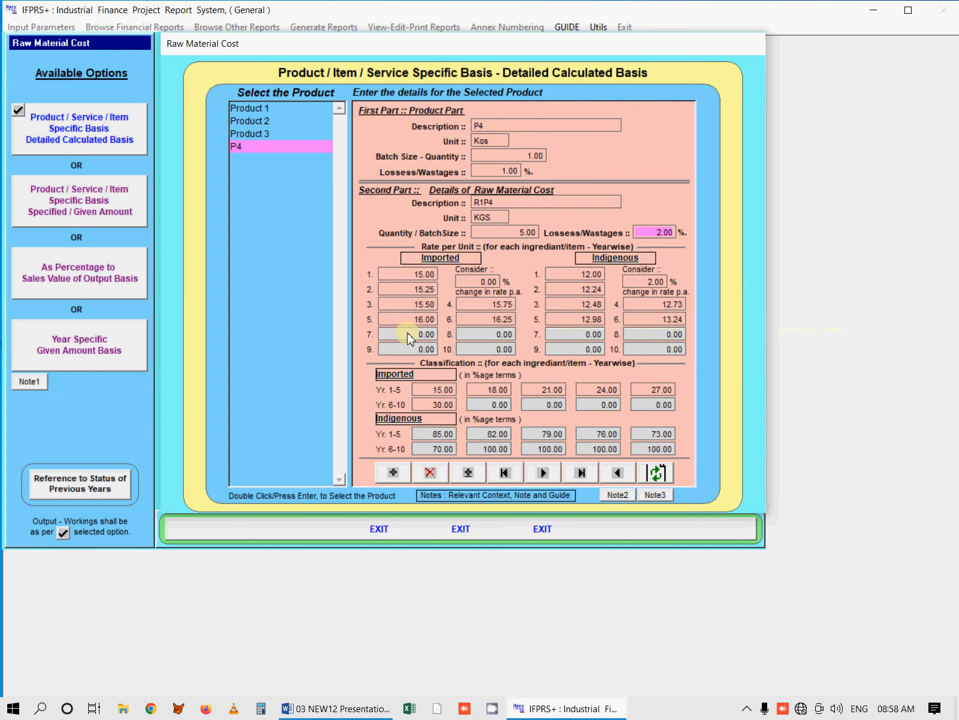
{"action": "left_click", "coordinate": [633, 282]}
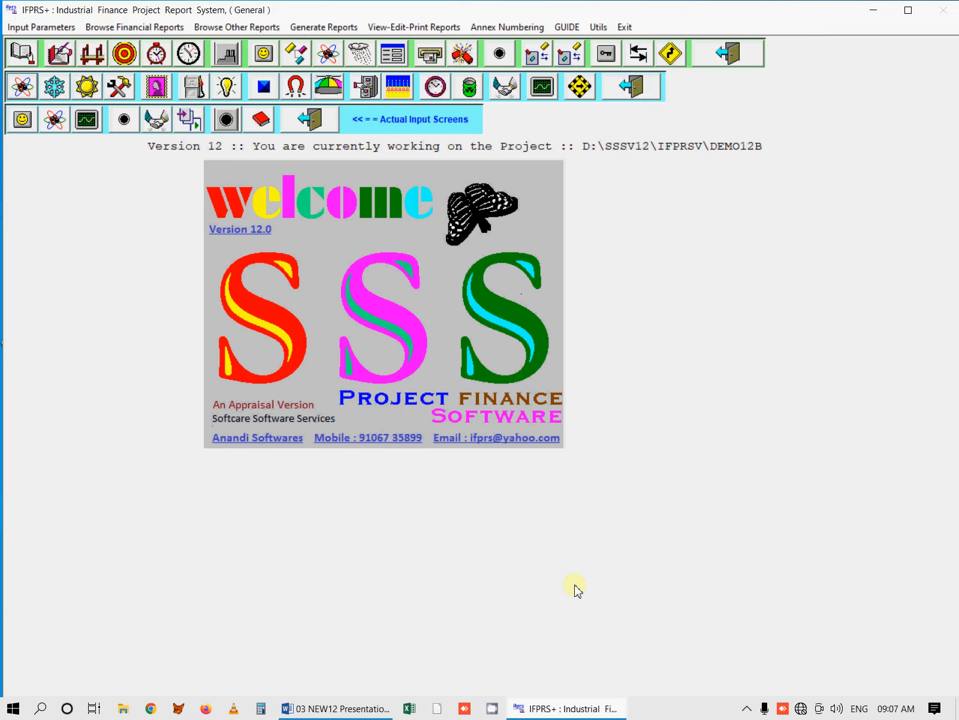
Choose the product-specific given amount basis for raw material cost and set Product 1's year 1 rate per unit to 150.
{"action": "left_click", "coordinate": [49, 119]}
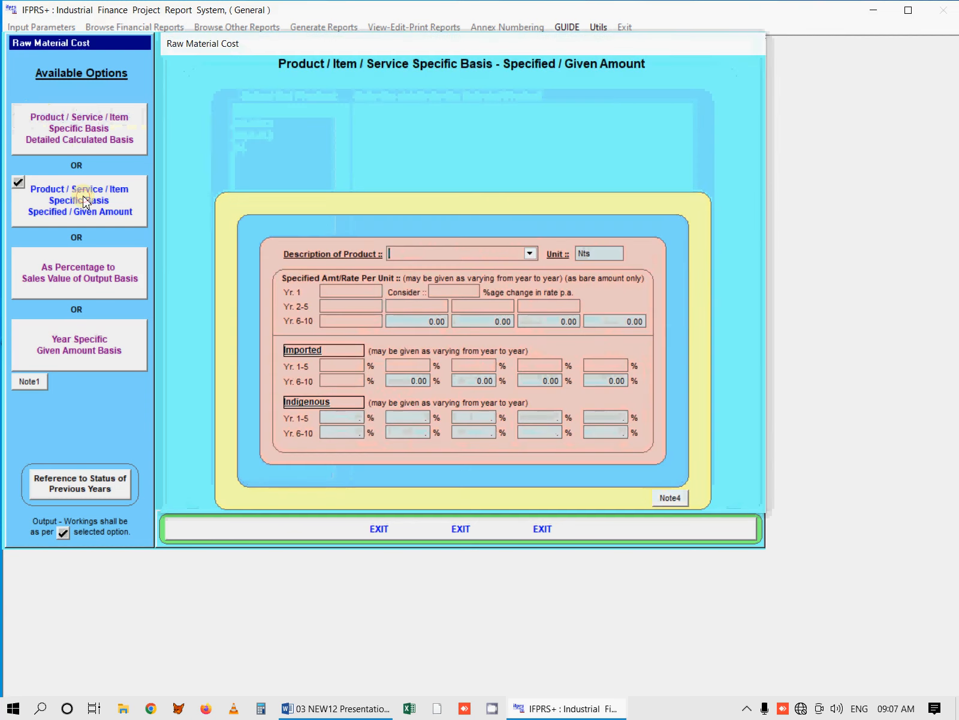
{"action": "left_click", "coordinate": [529, 254]}
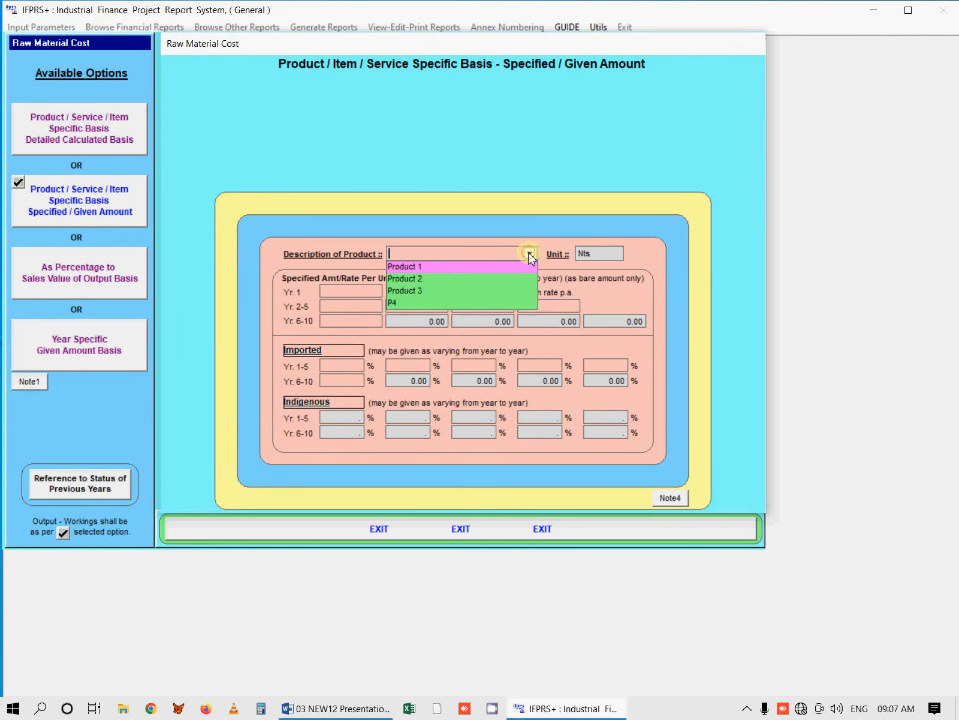
{"action": "left_click", "coordinate": [498, 268]}
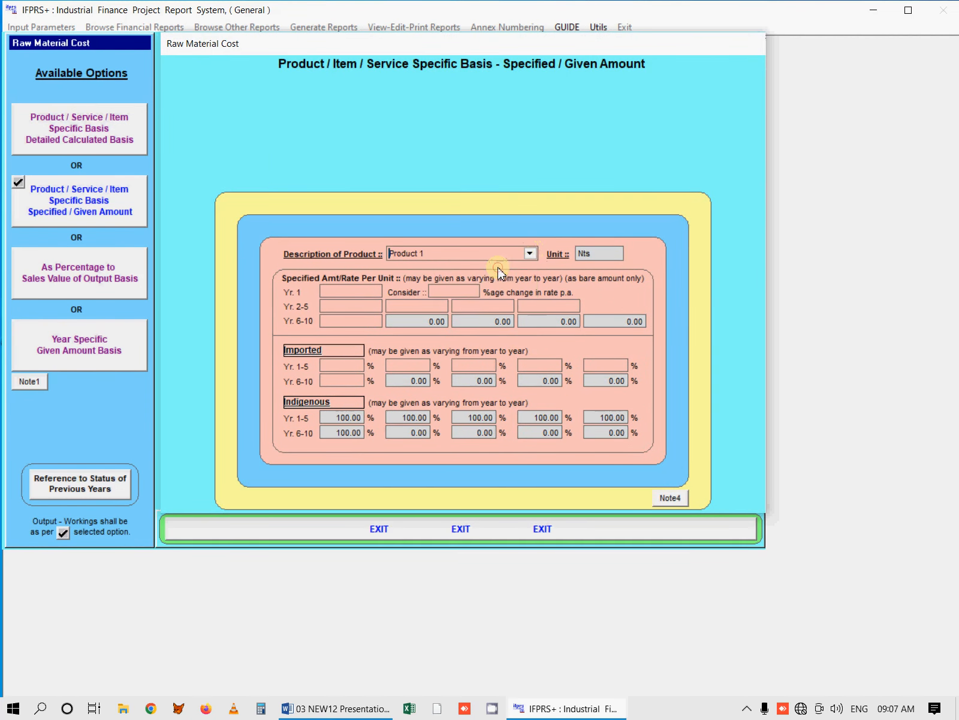
{"action": "left_click", "coordinate": [339, 292]}
{"action": "type", "text": "150"}
{"action": "key", "text": "Return"}
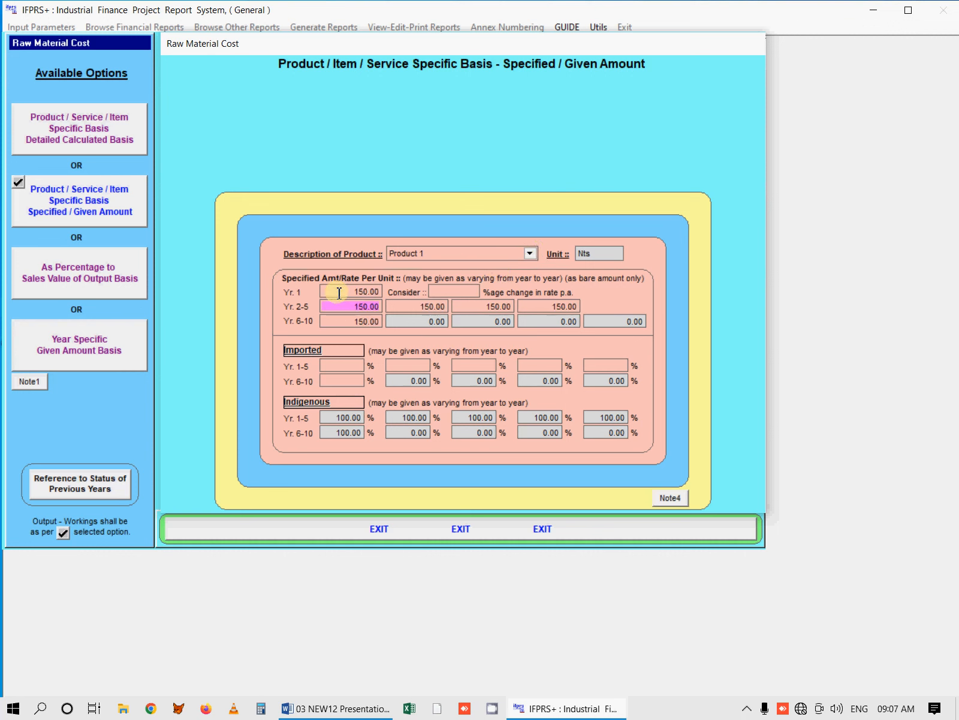
Set Product 2's year 1 raw material rate per unit to 200 on the given amount basis.
{"action": "left_click", "coordinate": [532, 253]}
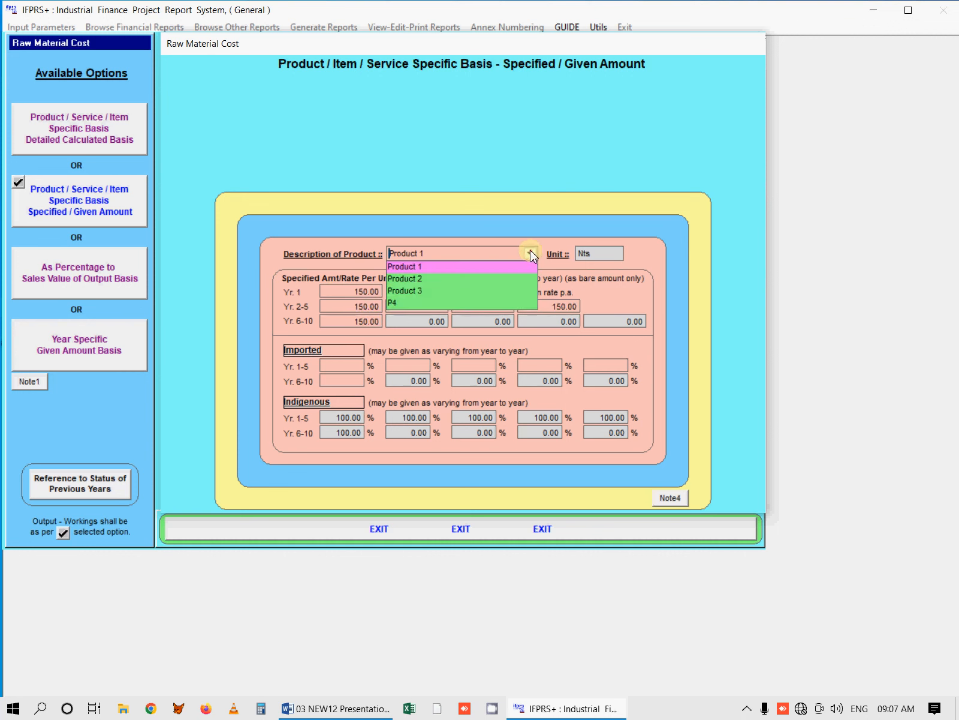
{"action": "left_click", "coordinate": [498, 277]}
{"action": "left_click", "coordinate": [353, 292]}
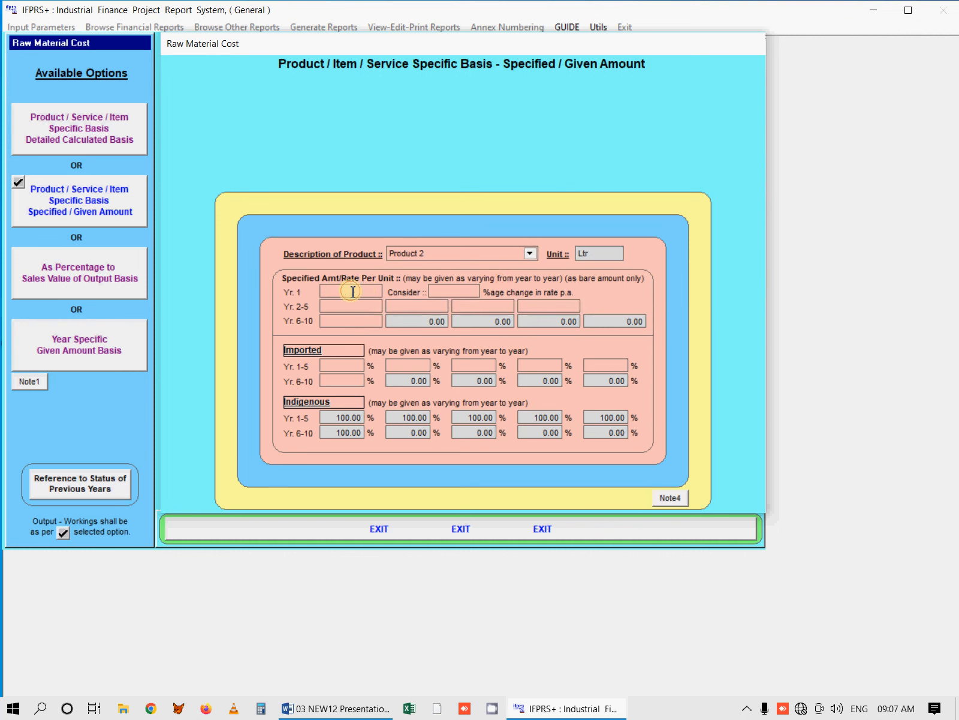
{"action": "type", "text": "200"}
{"action": "key", "text": "Return"}
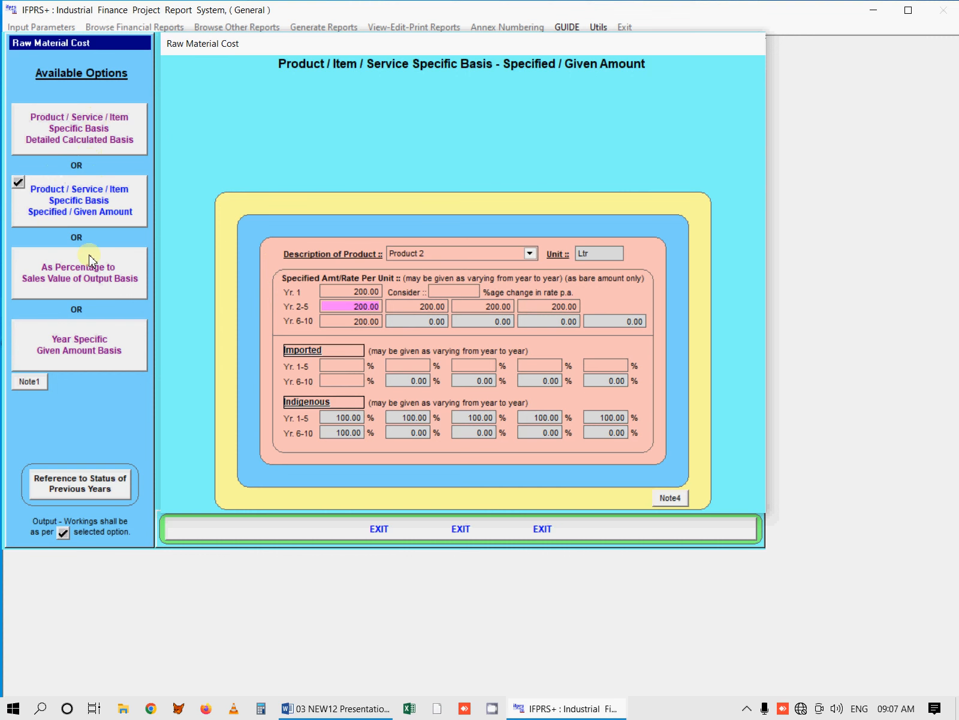
Look through the four raw material cost bases and finish with the product-specific detailed calculated basis selected.
{"action": "left_click", "coordinate": [93, 135]}
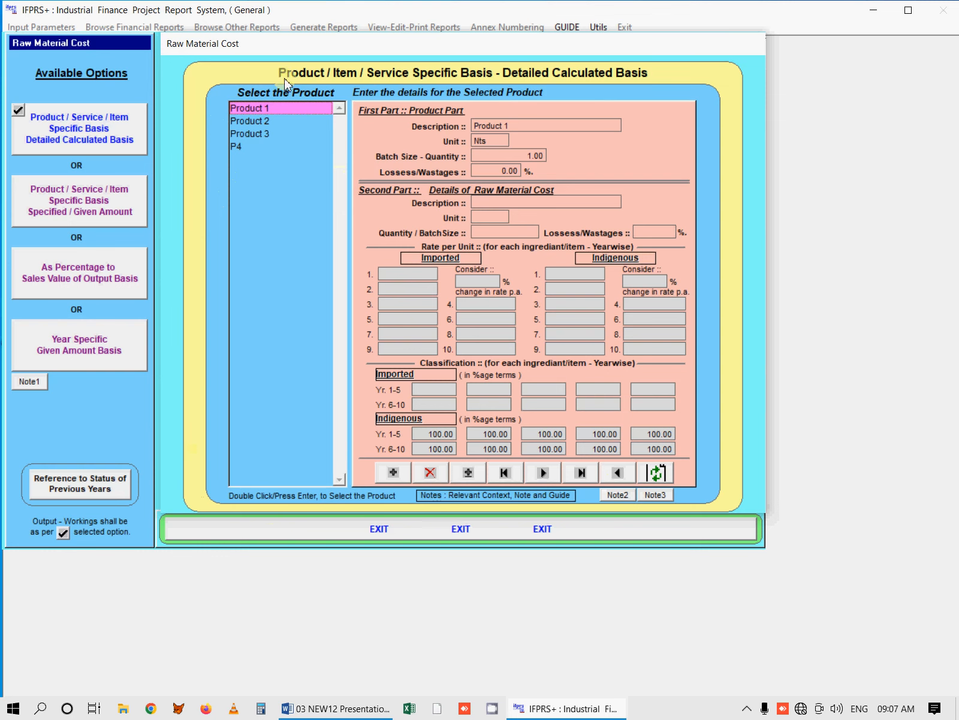
{"action": "left_click", "coordinate": [111, 201]}
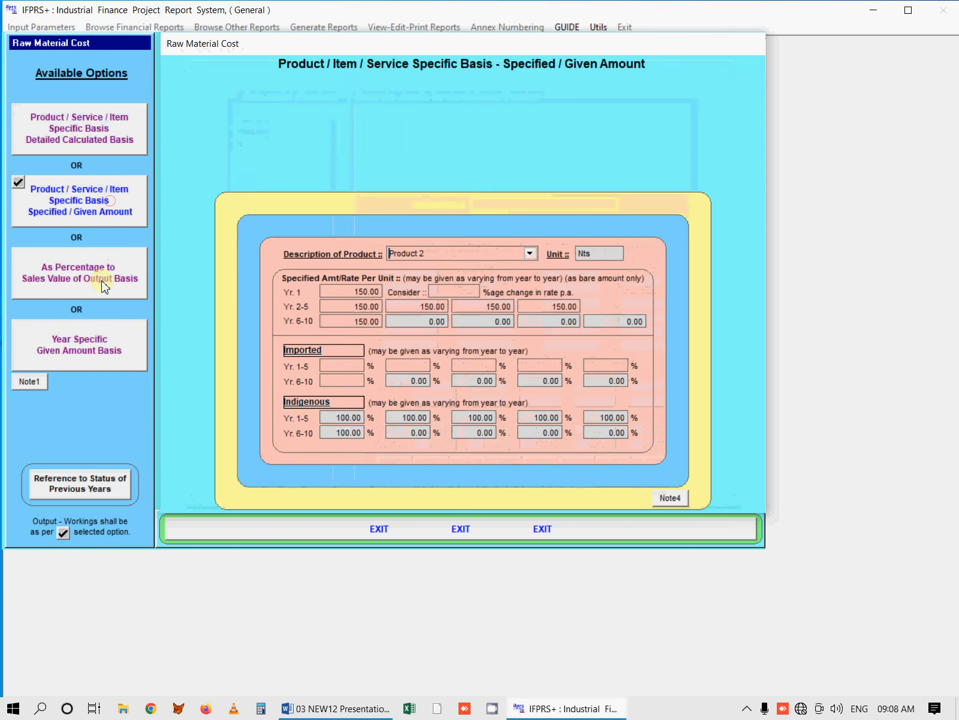
{"action": "left_click", "coordinate": [105, 282]}
{"action": "left_click", "coordinate": [94, 331]}
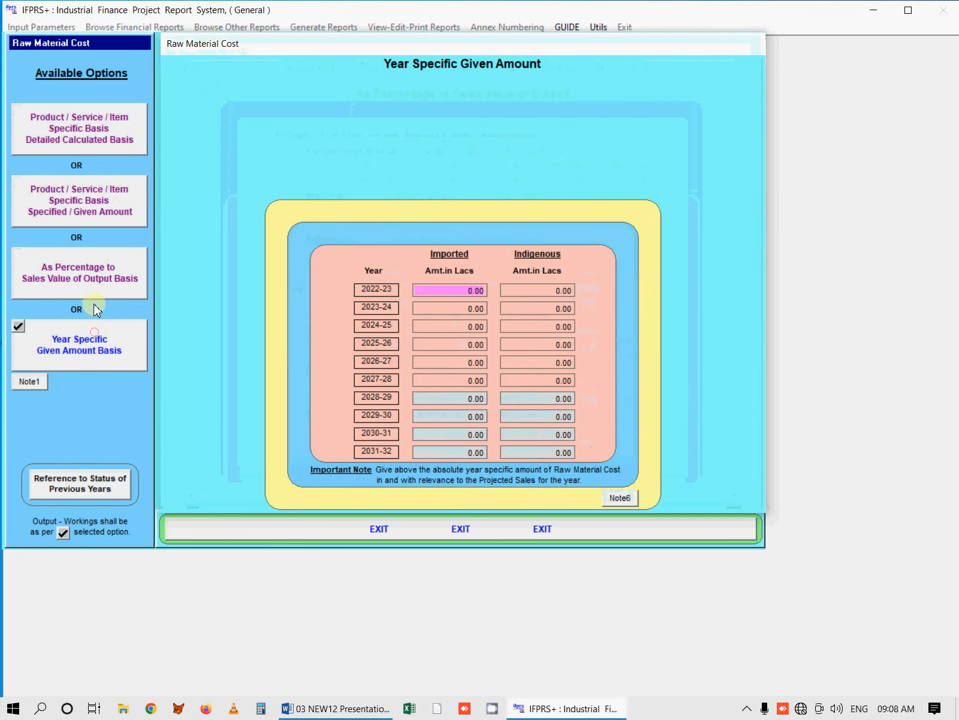
{"action": "left_click", "coordinate": [94, 208]}
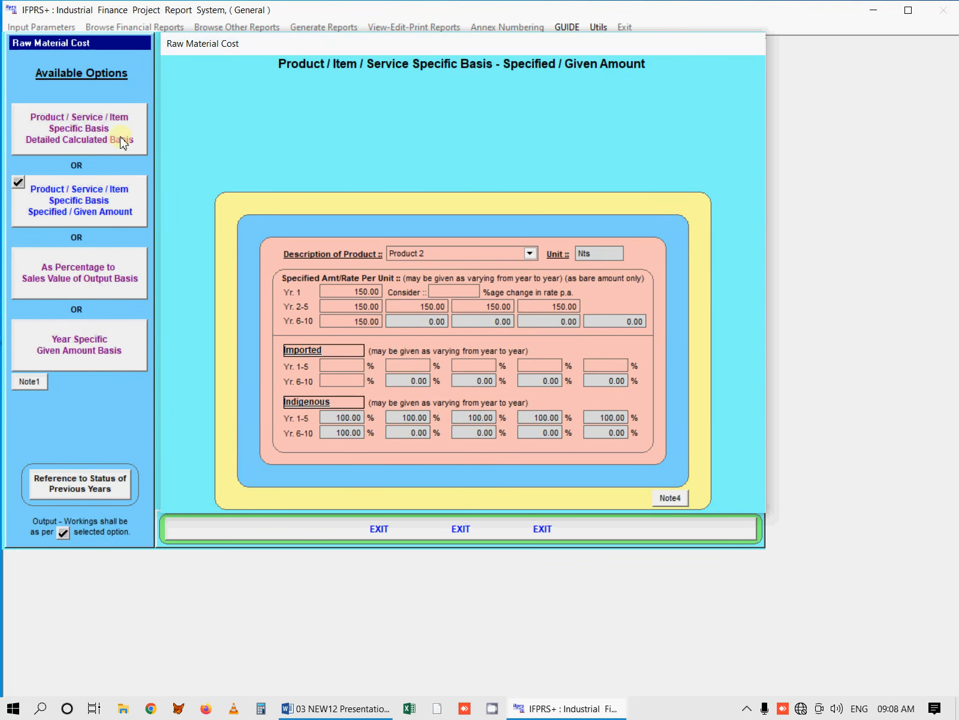
{"action": "left_click", "coordinate": [83, 123]}
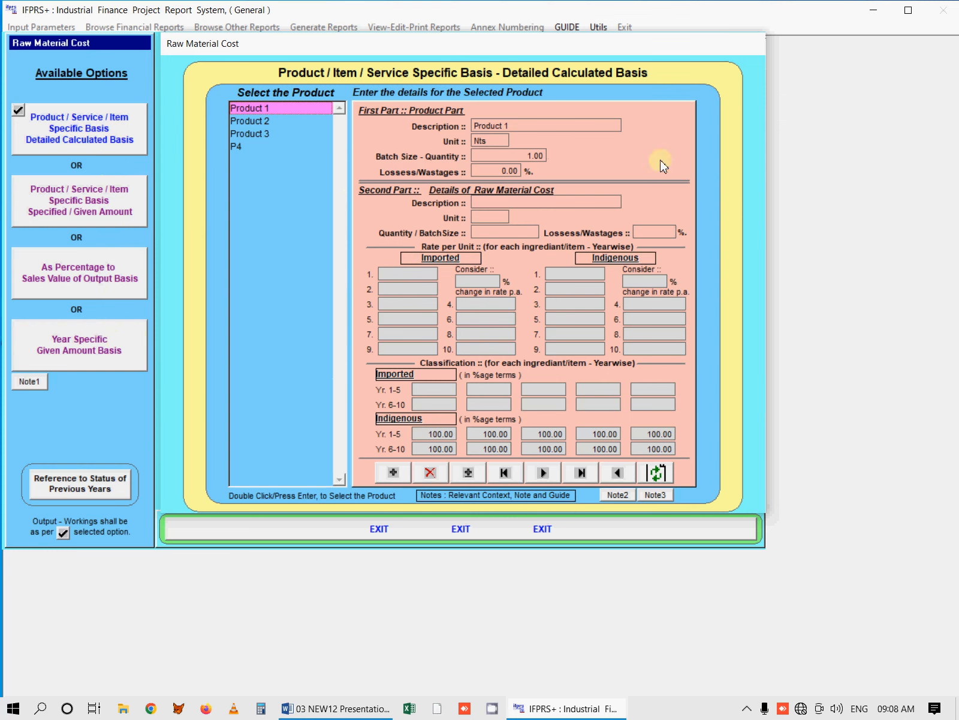
Choose the productwise percentage to sales value basis for raw material cost and review Product 1's specified yearly percentages.
{"action": "left_click", "coordinate": [100, 268]}
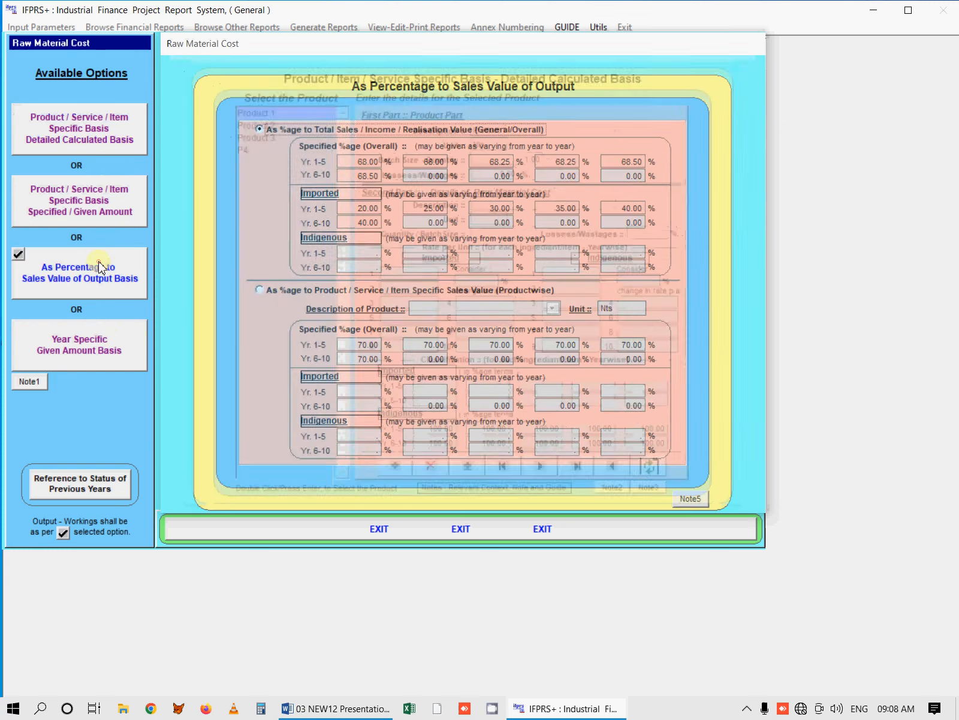
{"action": "left_click", "coordinate": [266, 130]}
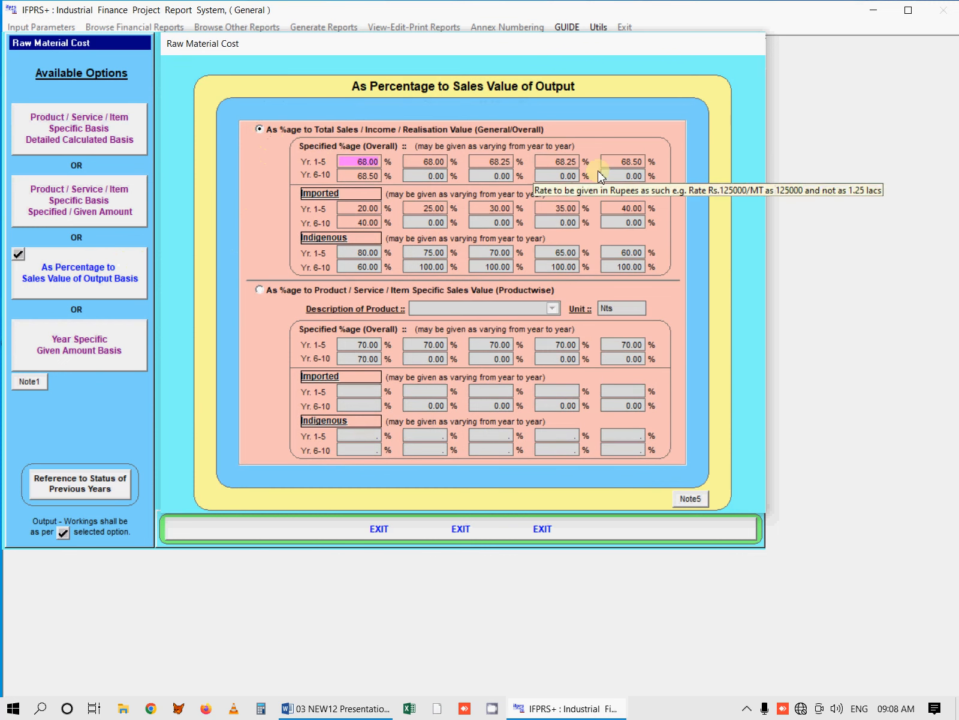
{"action": "left_click", "coordinate": [261, 291]}
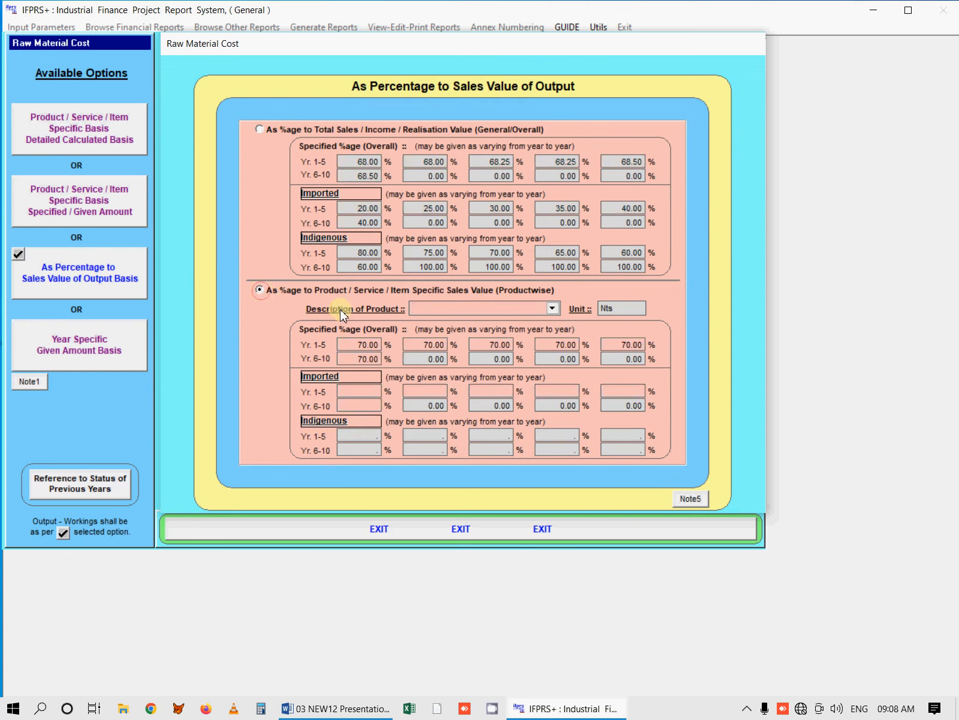
{"action": "left_click", "coordinate": [551, 308]}
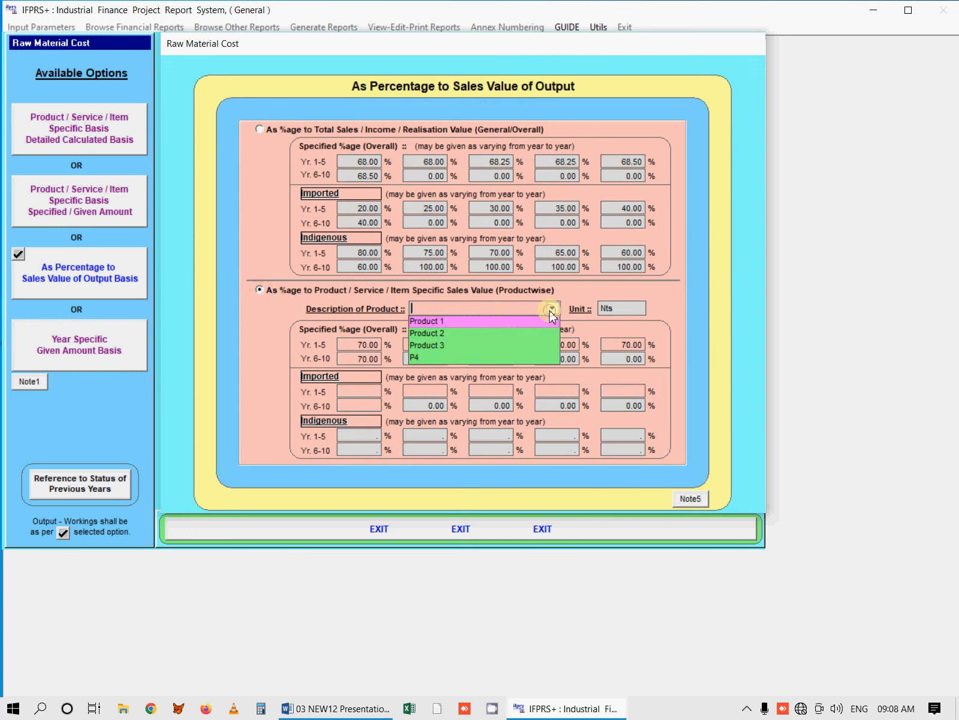
{"action": "left_click", "coordinate": [503, 323]}
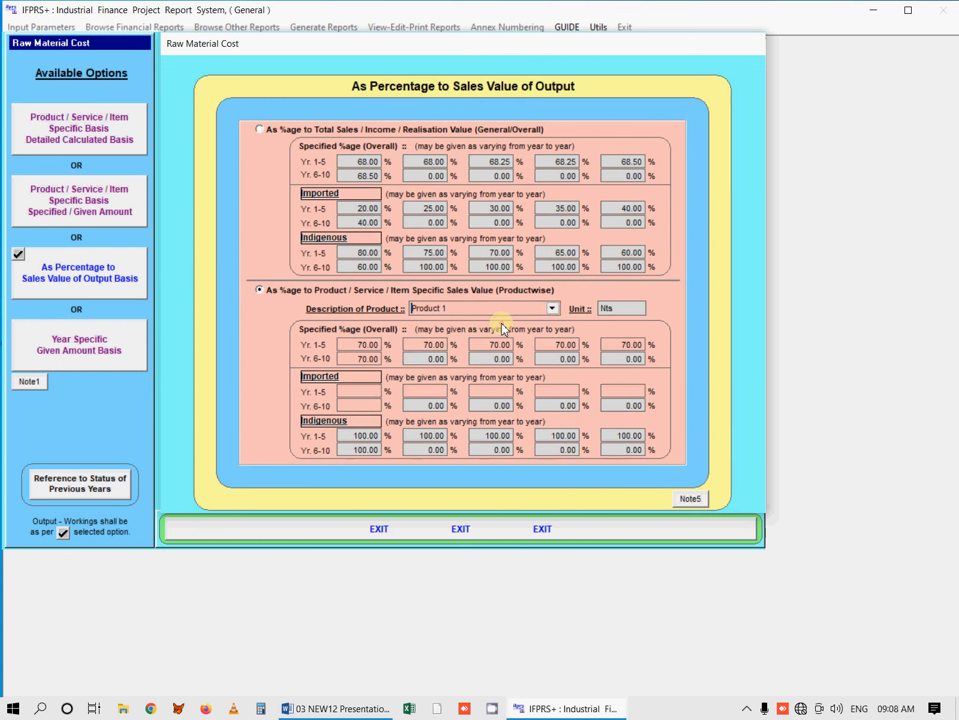
{"action": "left_click", "coordinate": [347, 345]}
{"action": "left_click", "coordinate": [427, 345]}
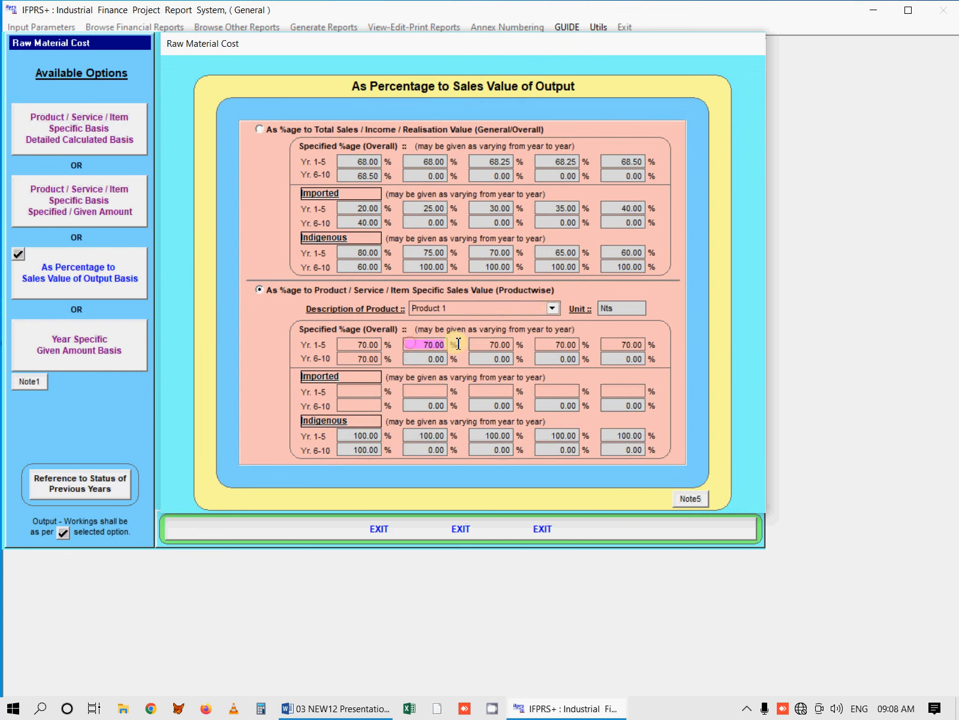
Review P4's productwise percentages for years 1 to 4, and choose the year-specific given amount basis for raw material cost.
{"action": "left_click", "coordinate": [551, 308]}
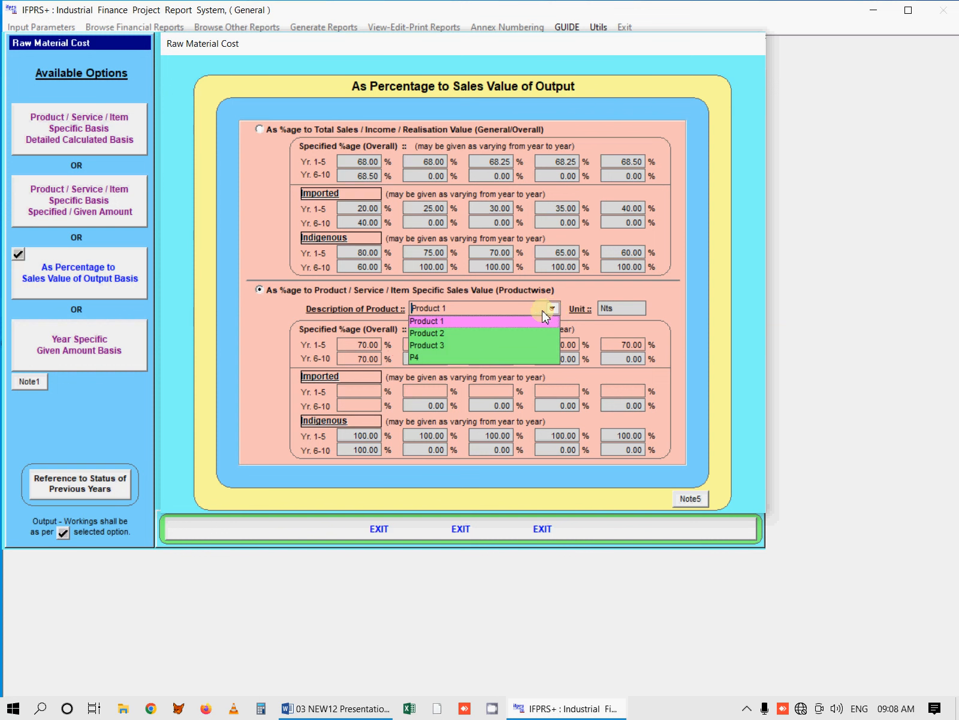
{"action": "left_click", "coordinate": [496, 358]}
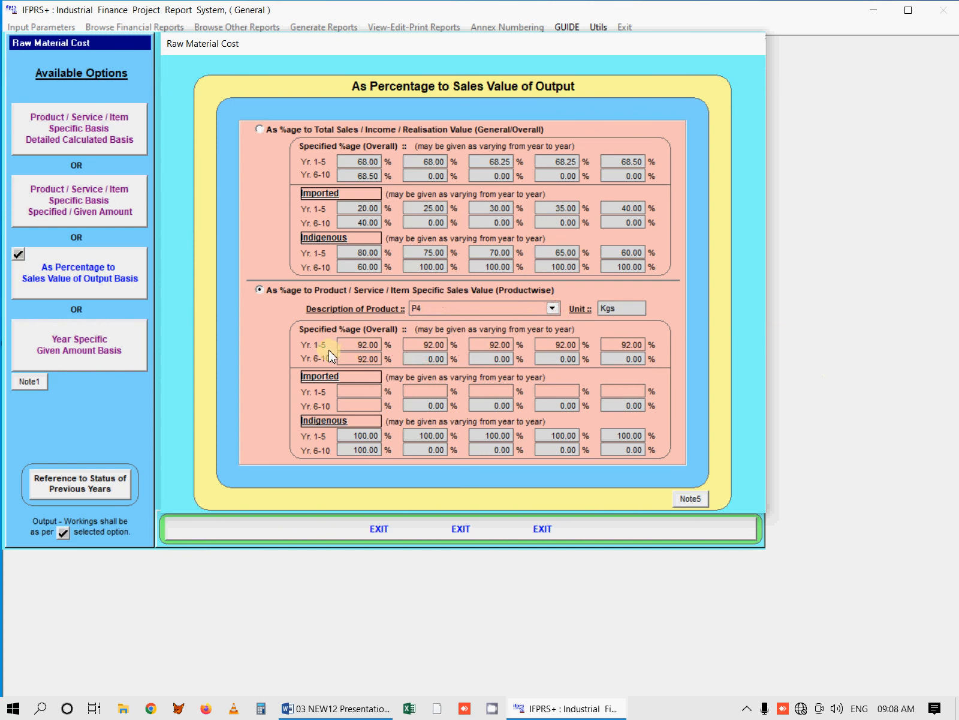
{"action": "left_click", "coordinate": [352, 346]}
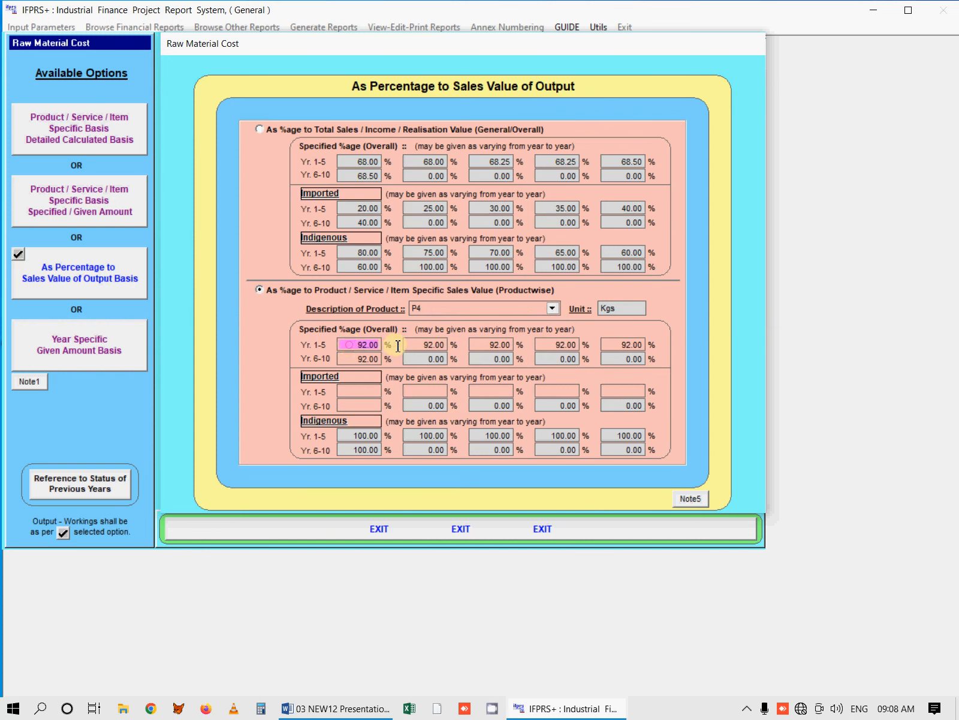
{"action": "left_click", "coordinate": [429, 345]}
{"action": "left_click", "coordinate": [483, 345]}
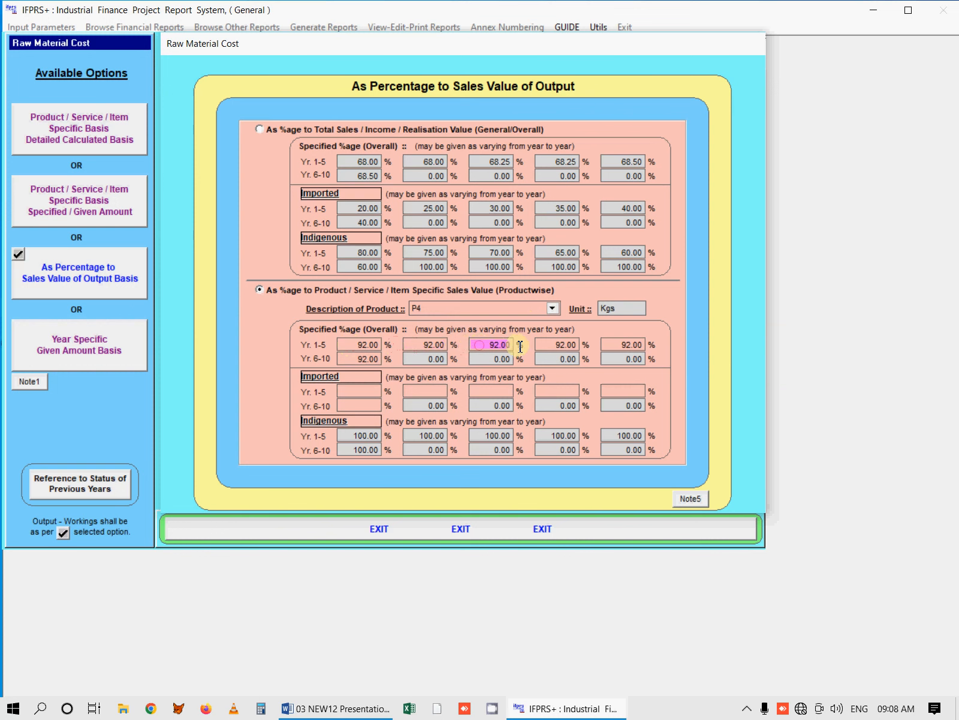
{"action": "left_click", "coordinate": [564, 345]}
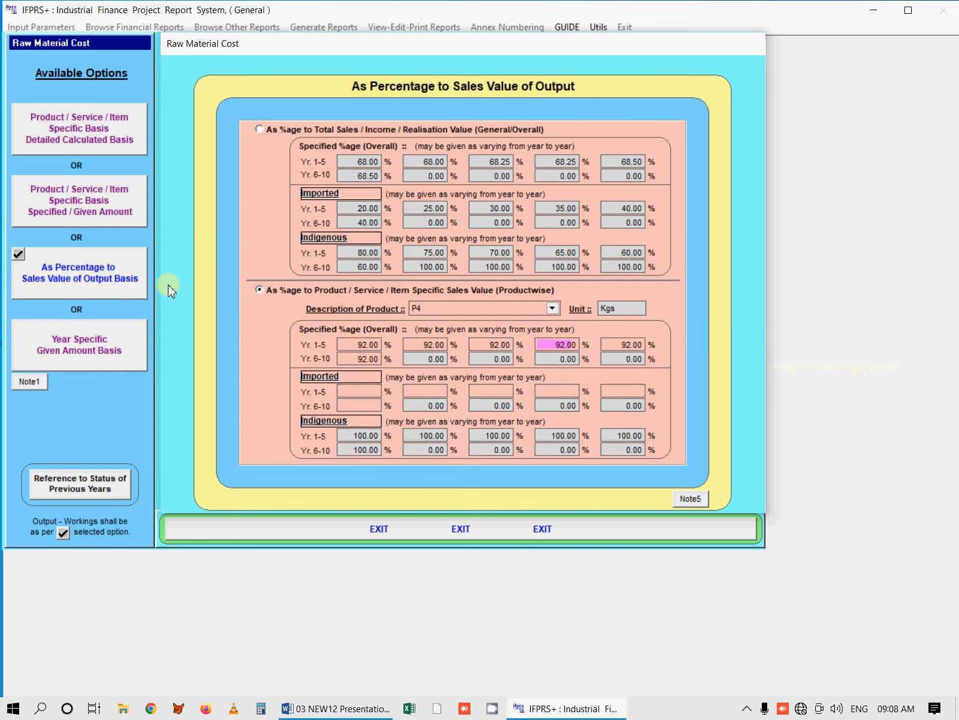
{"action": "left_click", "coordinate": [98, 348]}
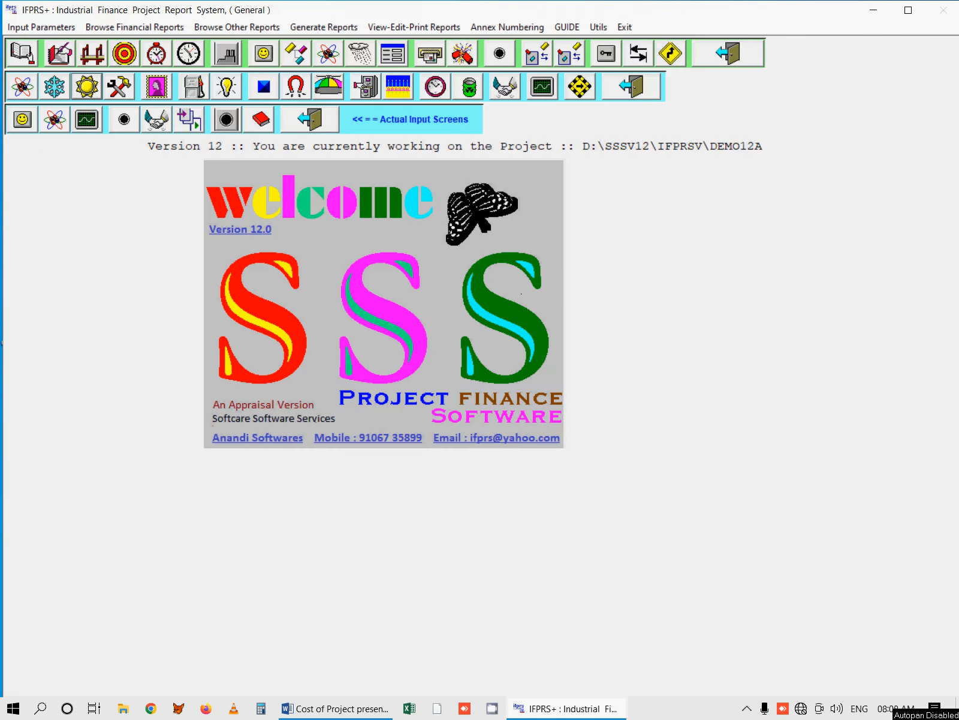
Open the packing material cost inputs and examine the expense percentages in the status of previous years.
{"action": "left_click", "coordinate": [87, 89]}
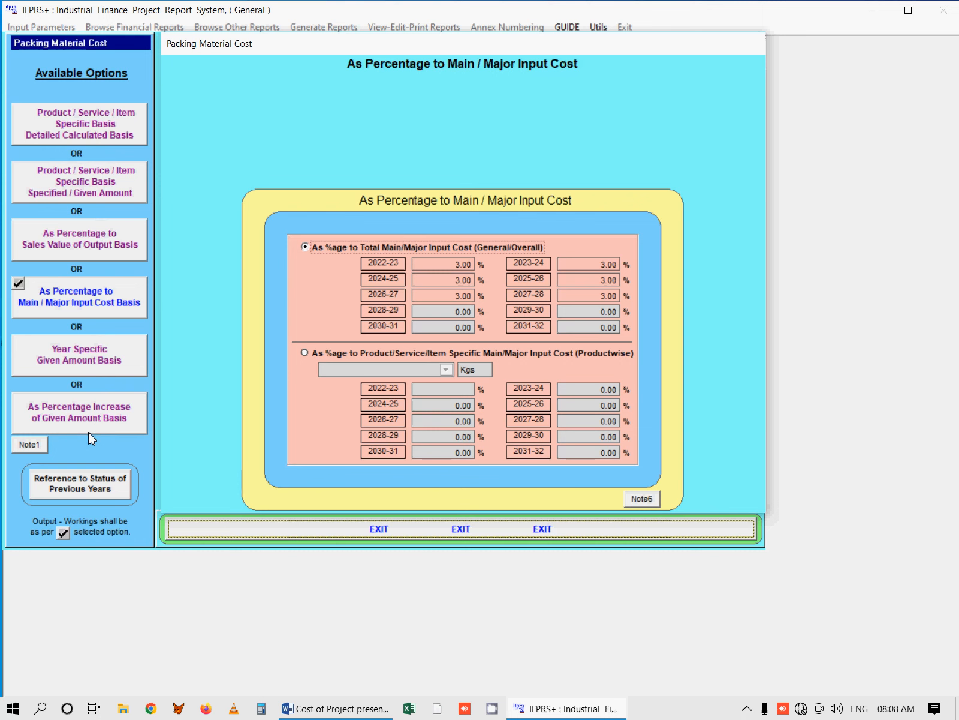
{"action": "left_click", "coordinate": [88, 492]}
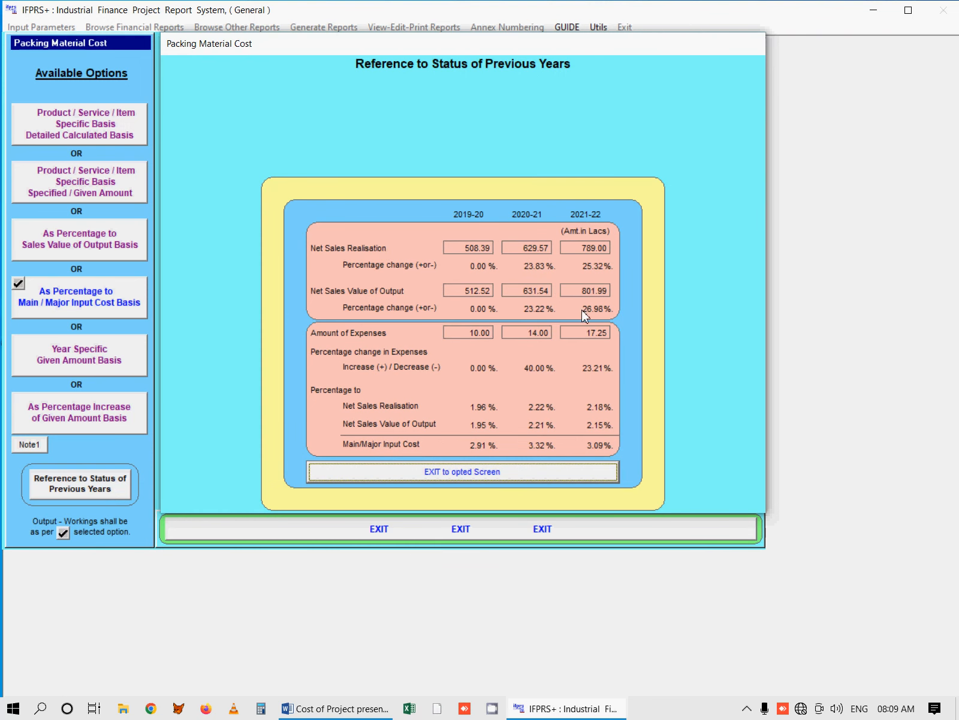
{"action": "left_click", "coordinate": [474, 472]}
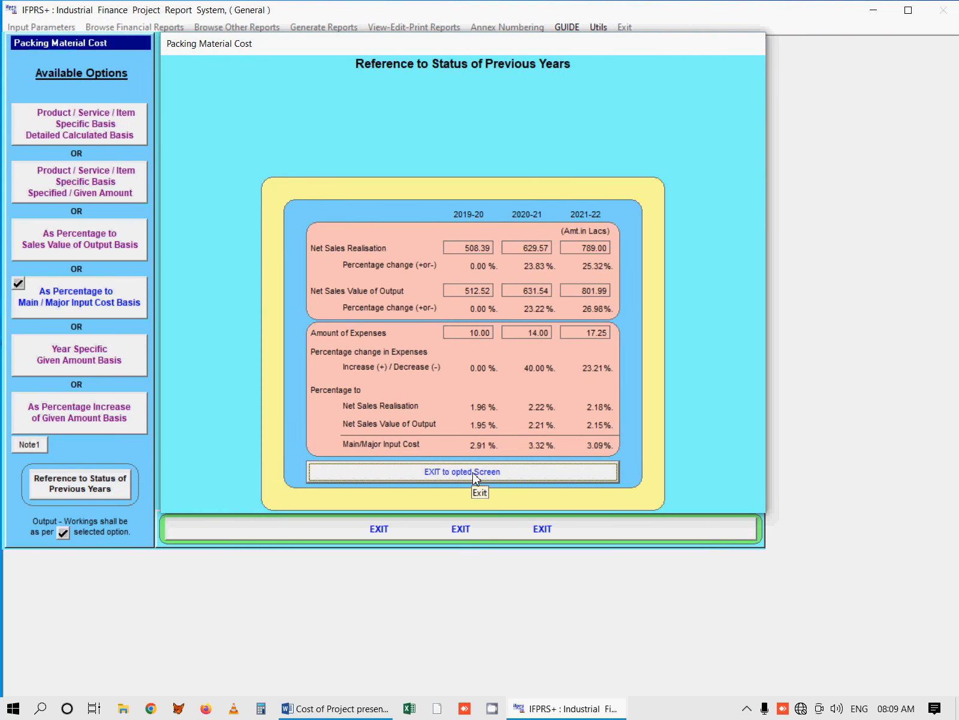
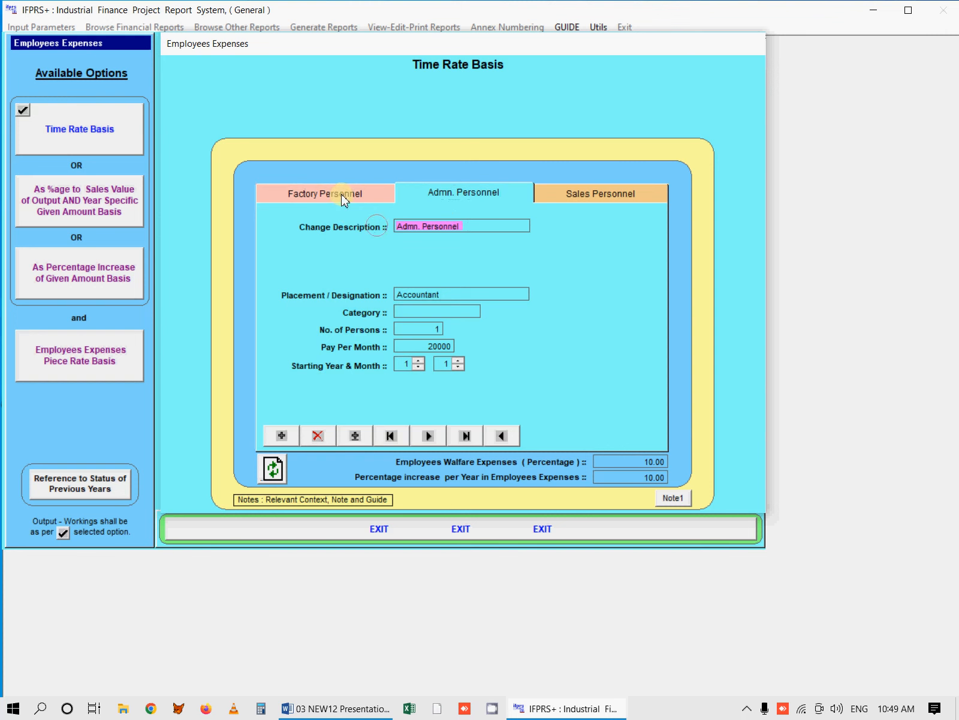
Compare the factory, administrative and sales personnel categories under the time rate basis of employees expenses.
{"action": "left_click", "coordinate": [343, 194]}
{"action": "left_click_drag", "start_coordinate": [475, 228], "coordinate": [388, 234]}
{"action": "left_click", "coordinate": [422, 199]}
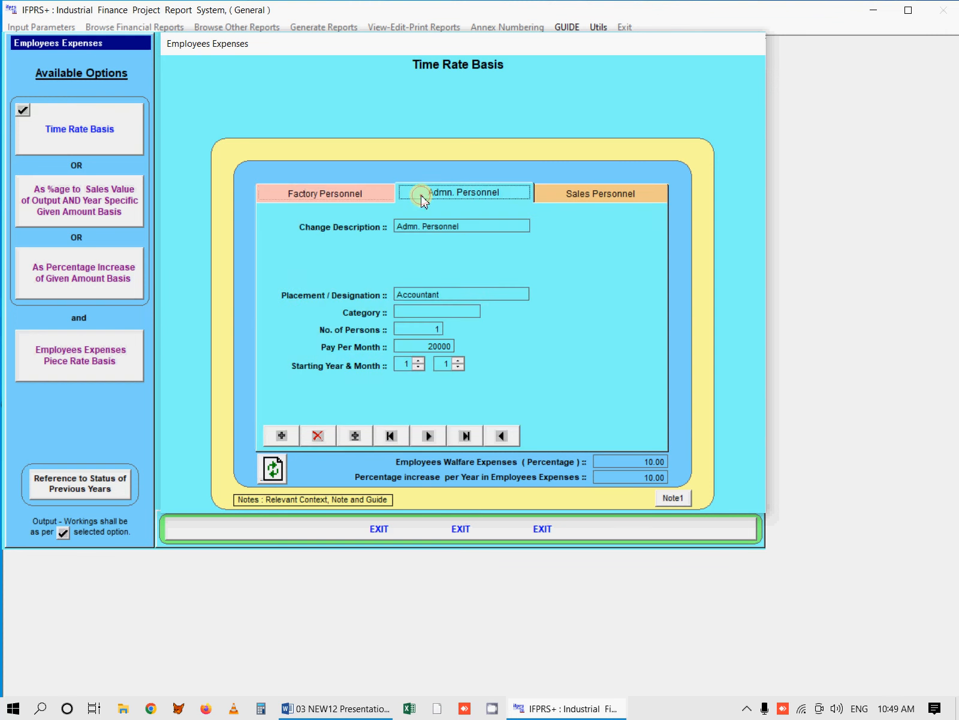
{"action": "left_click", "coordinate": [362, 201]}
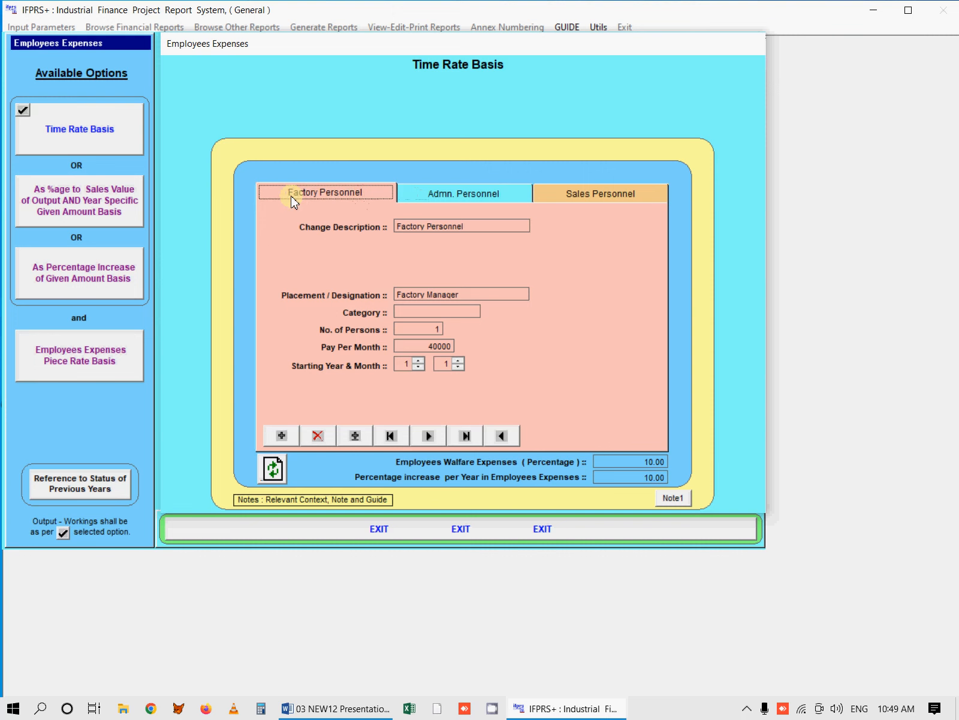
{"action": "left_click", "coordinate": [424, 198]}
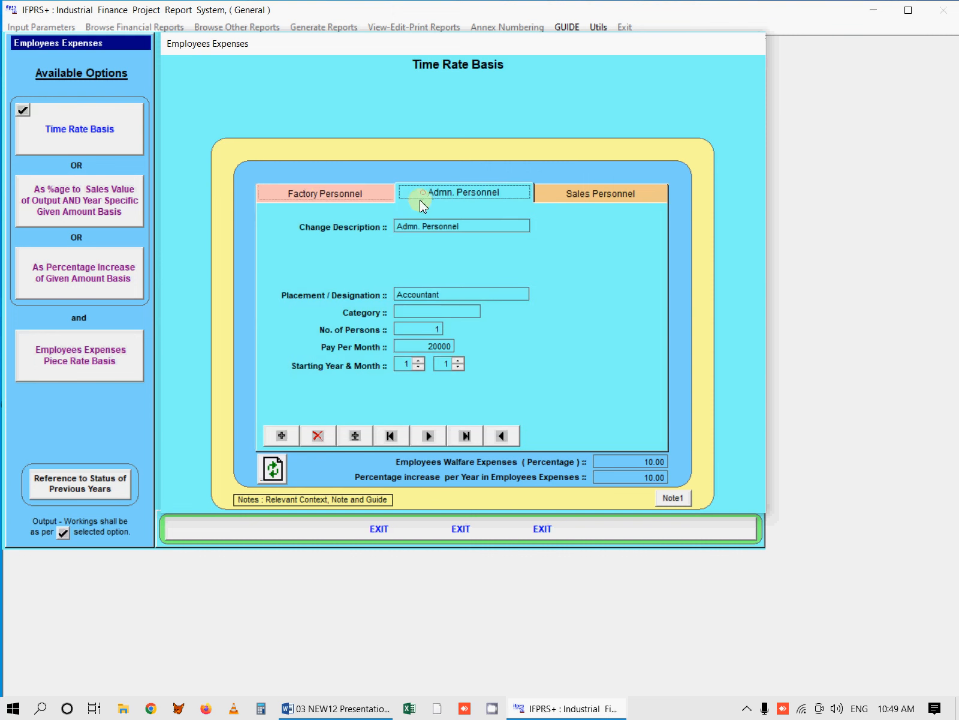
{"action": "left_click", "coordinate": [566, 193]}
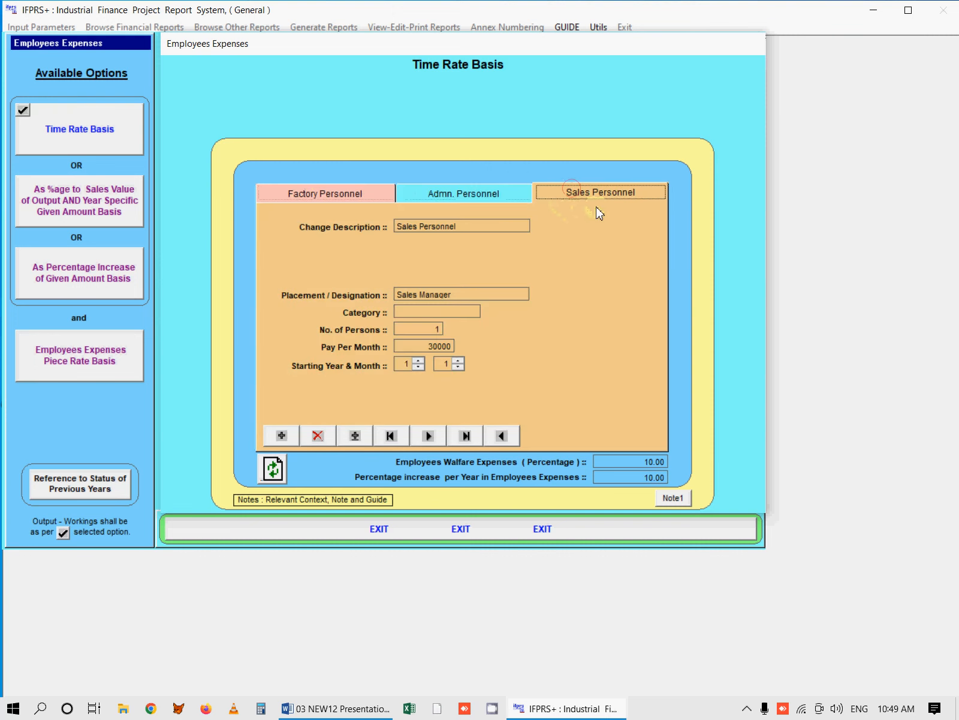
{"action": "left_click", "coordinate": [358, 200]}
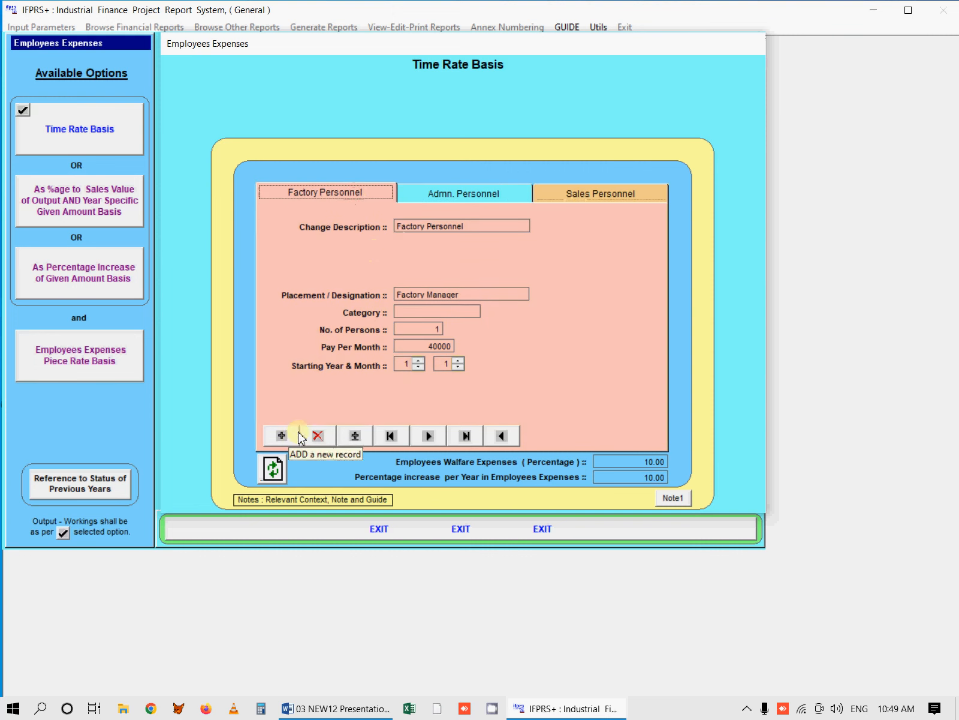
Examine the Factory Manager record's designation, category, number of persons, monthly pay, and starting year and month.
{"action": "left_click_drag", "start_coordinate": [468, 295], "coordinate": [372, 292]}
{"action": "left_click", "coordinate": [458, 311]}
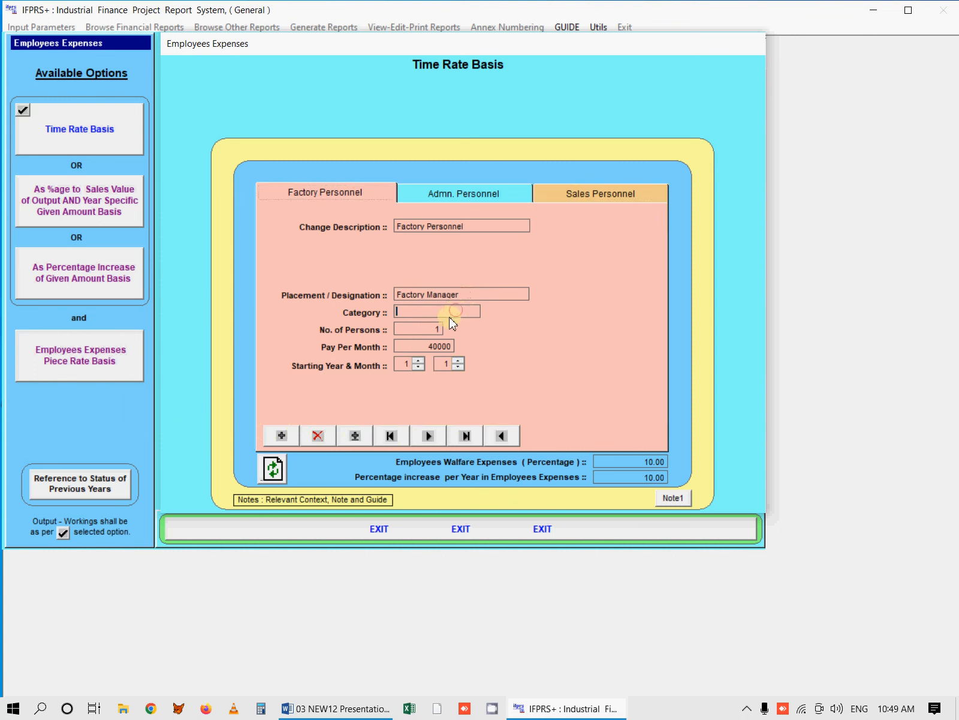
{"action": "left_click", "coordinate": [424, 328]}
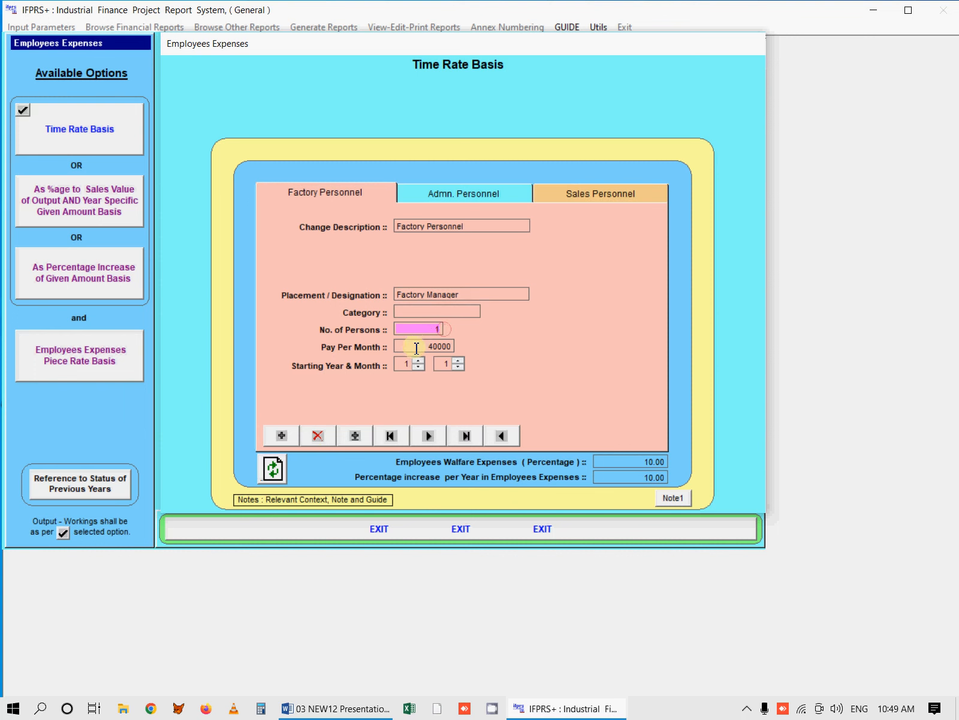
{"action": "left_click", "coordinate": [447, 346]}
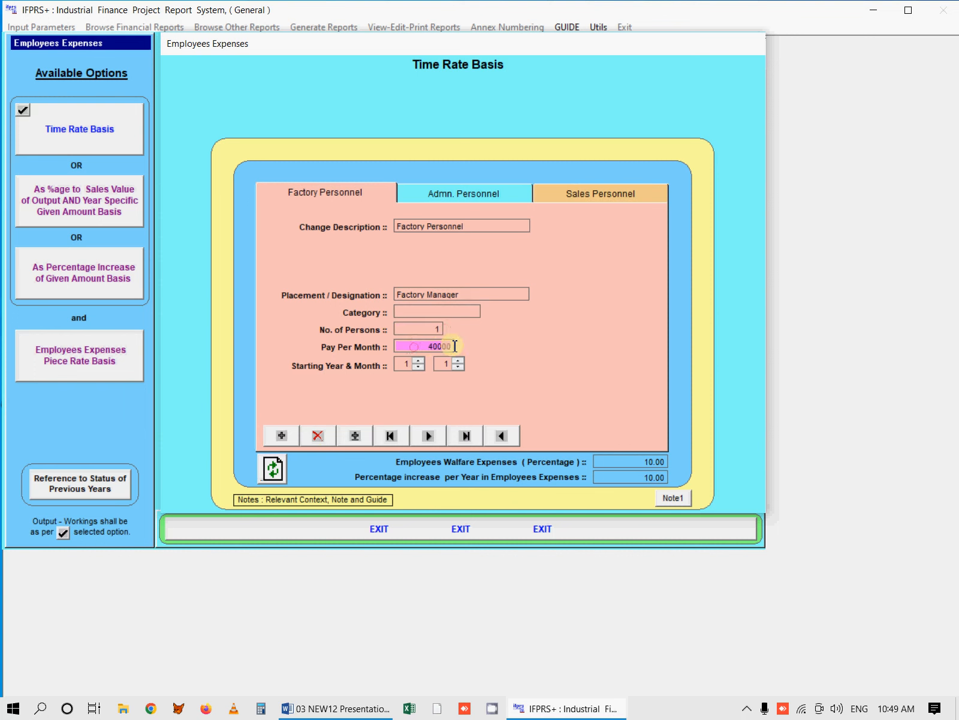
{"action": "left_click", "coordinate": [408, 362]}
{"action": "left_click", "coordinate": [457, 366]}
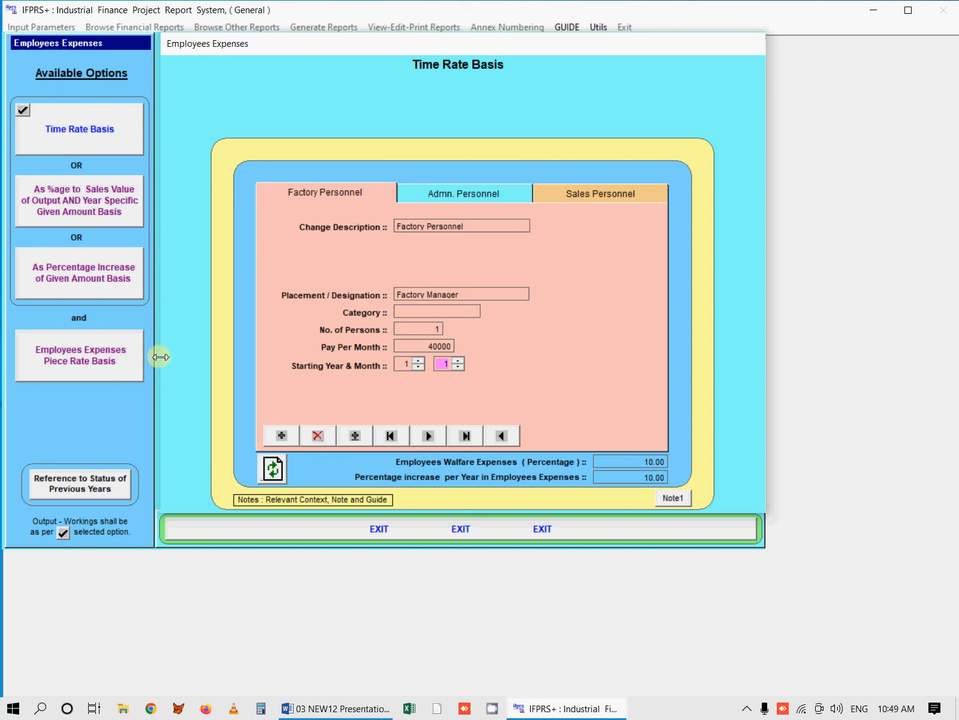
Consult the previous years' status and set employees expenses to 4% of sales value of output for 2022-23 through 2027-28.
{"action": "left_click", "coordinate": [80, 204]}
{"action": "left_click", "coordinate": [88, 478]}
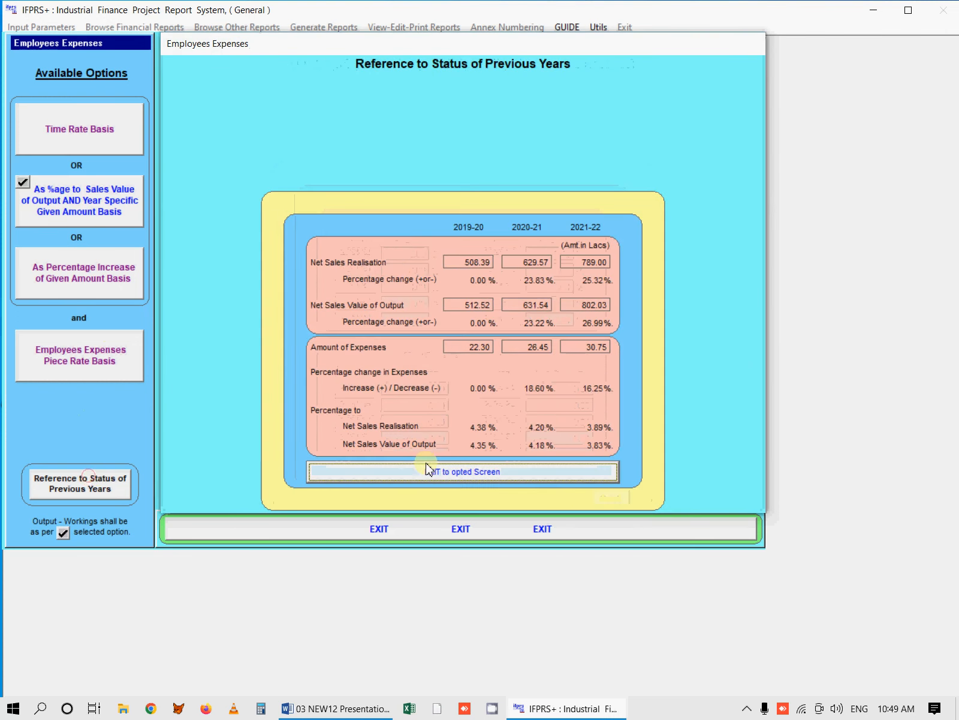
{"action": "left_click", "coordinate": [108, 215]}
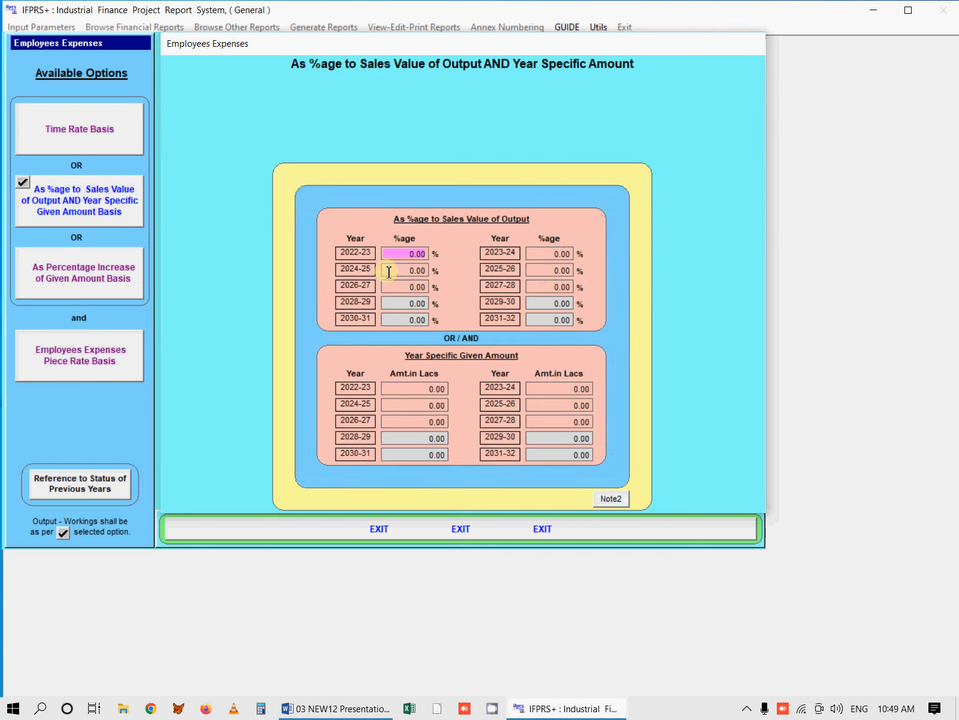
{"action": "type", "text": "4"}
{"action": "key", "text": "Return"}
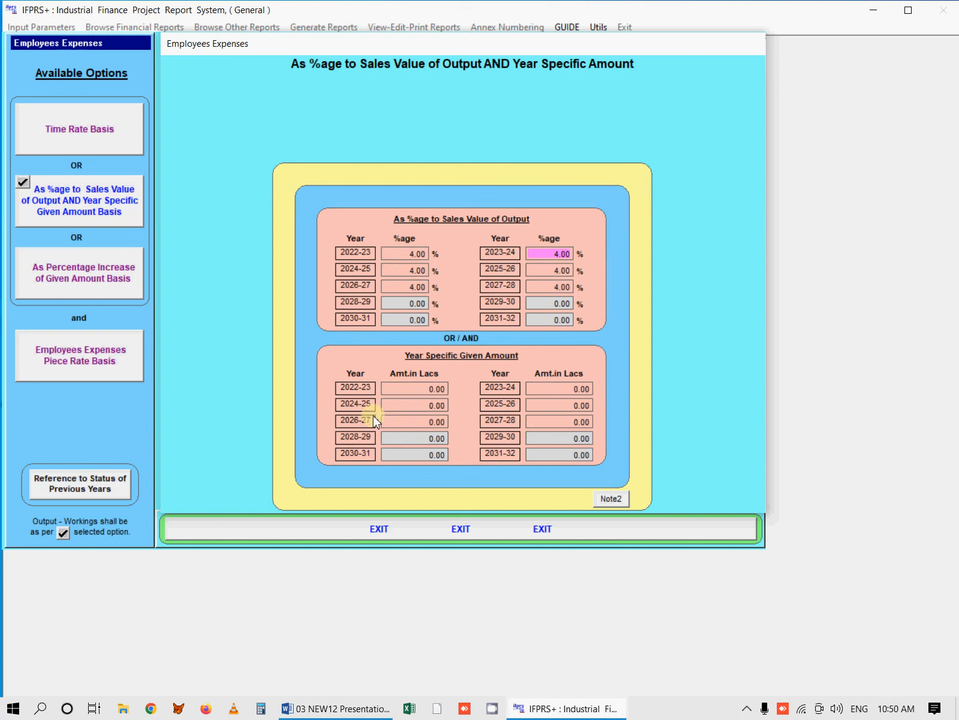
Choose the percentage increase basis together with the piece rate basis for employees expenses, and set P4's 2022-23 rate per unit to 5.
{"action": "left_click", "coordinate": [82, 276]}
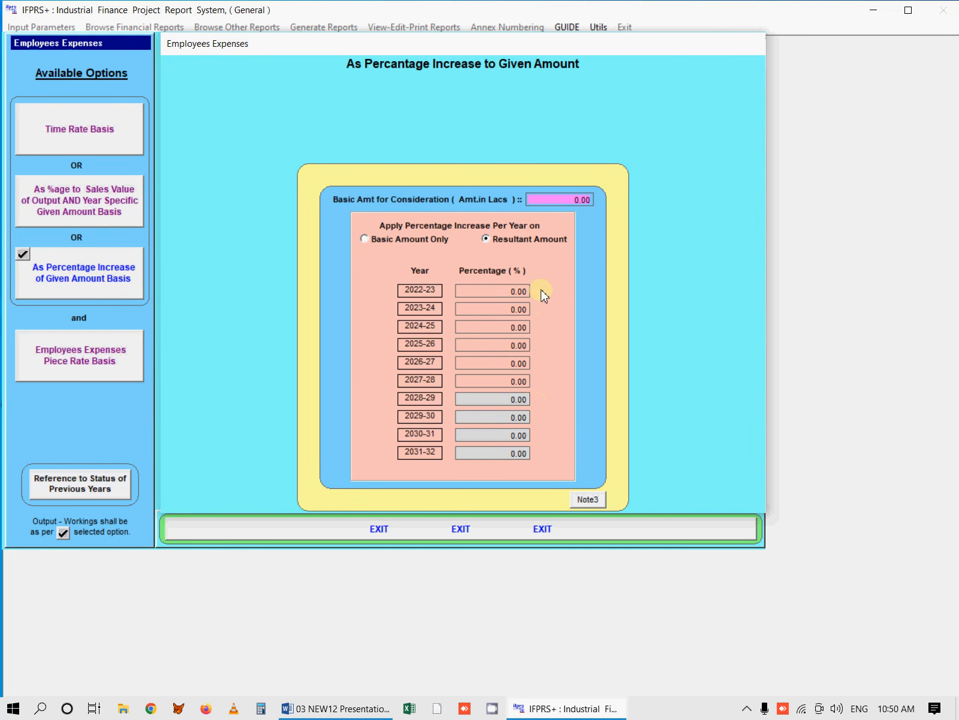
{"action": "left_click", "coordinate": [93, 366]}
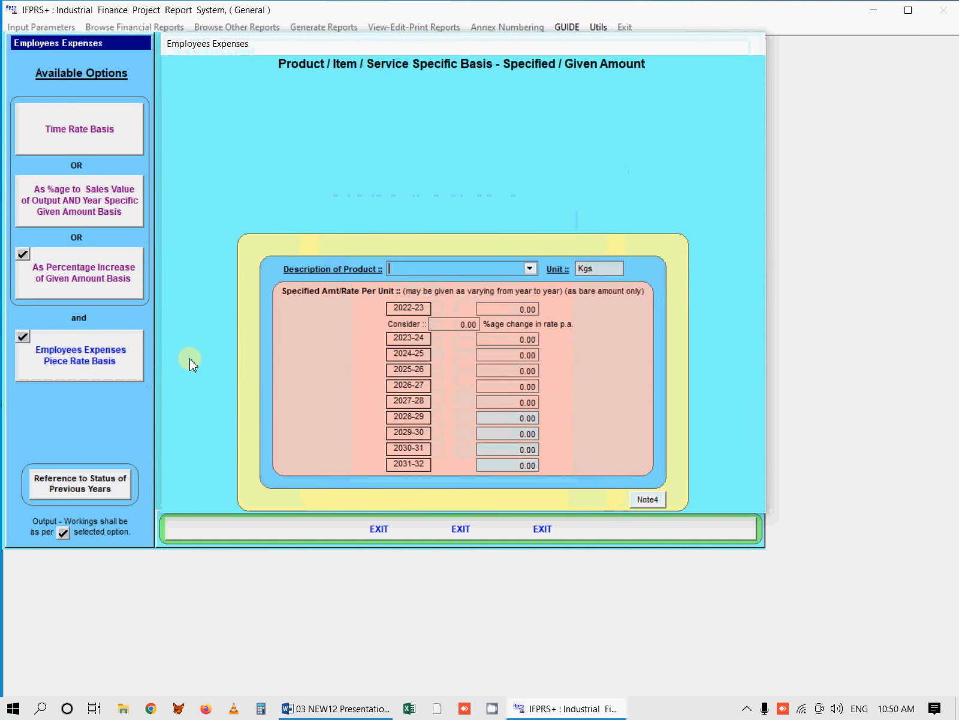
{"action": "left_click", "coordinate": [530, 268]}
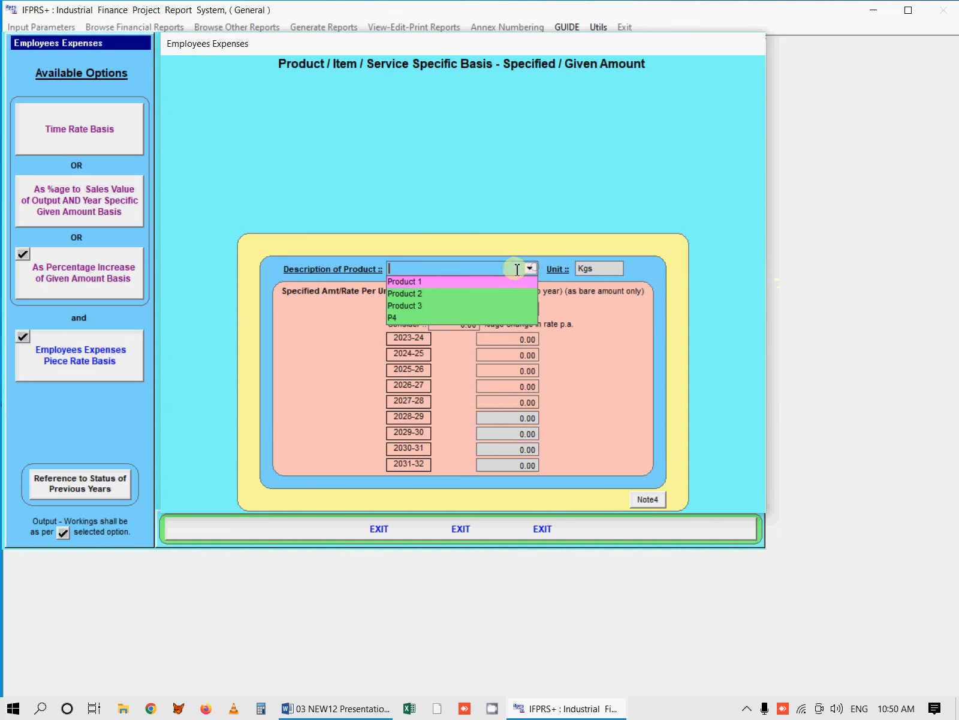
{"action": "left_click", "coordinate": [496, 318]}
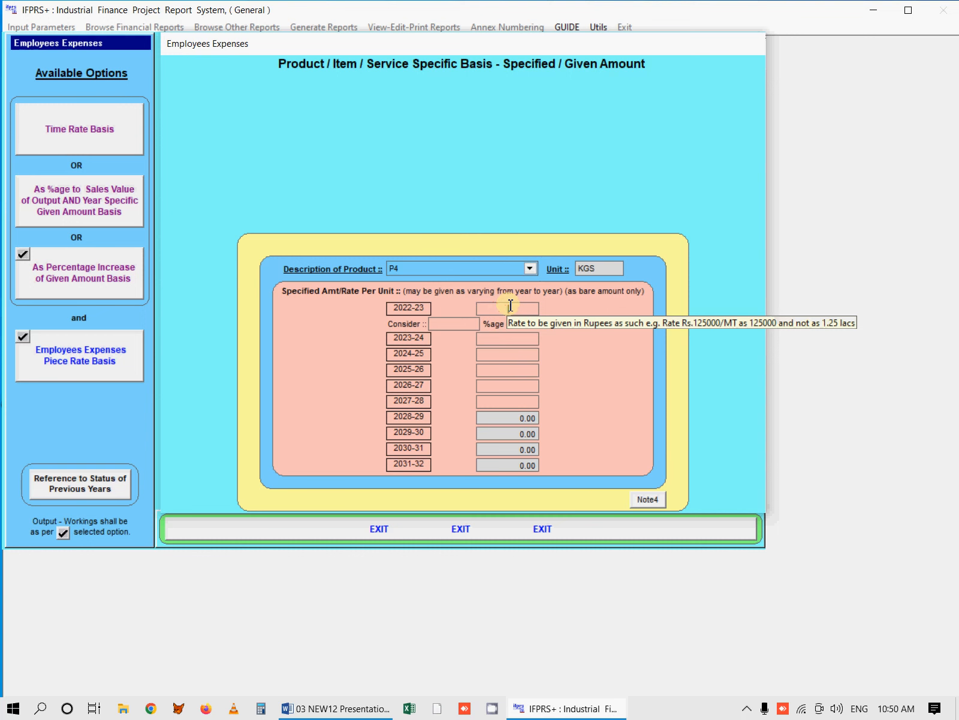
{"action": "left_click", "coordinate": [510, 306]}
{"action": "type", "text": "5"}
{"action": "key", "text": "Return"}
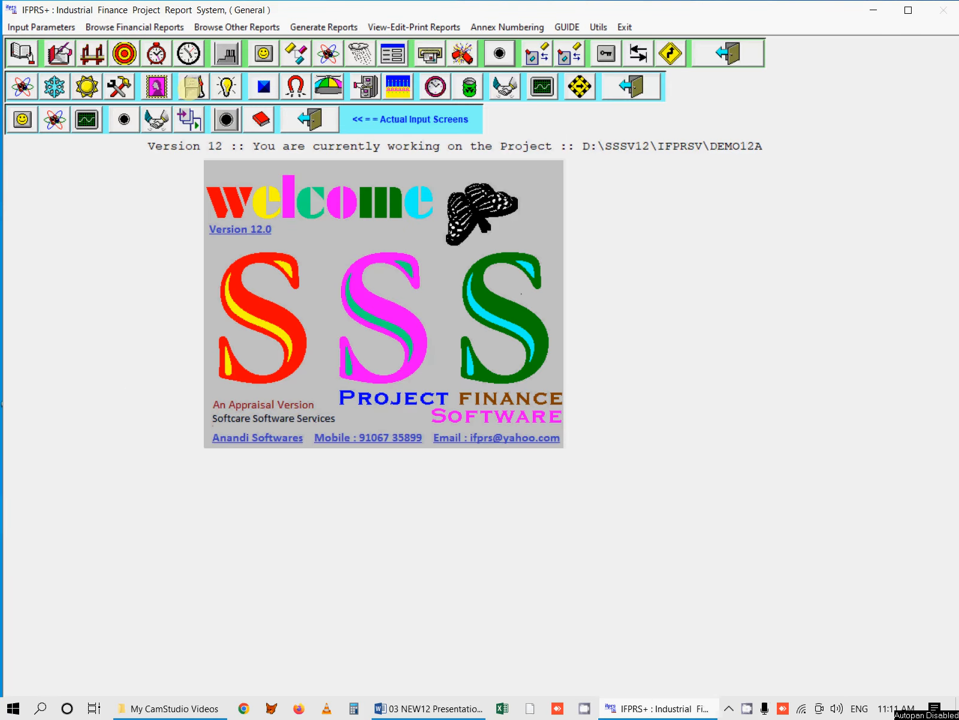
Open the fuel expenses inputs, look over the available bases and yearly percentages, and return to the main screen.
{"action": "left_click", "coordinate": [195, 90]}
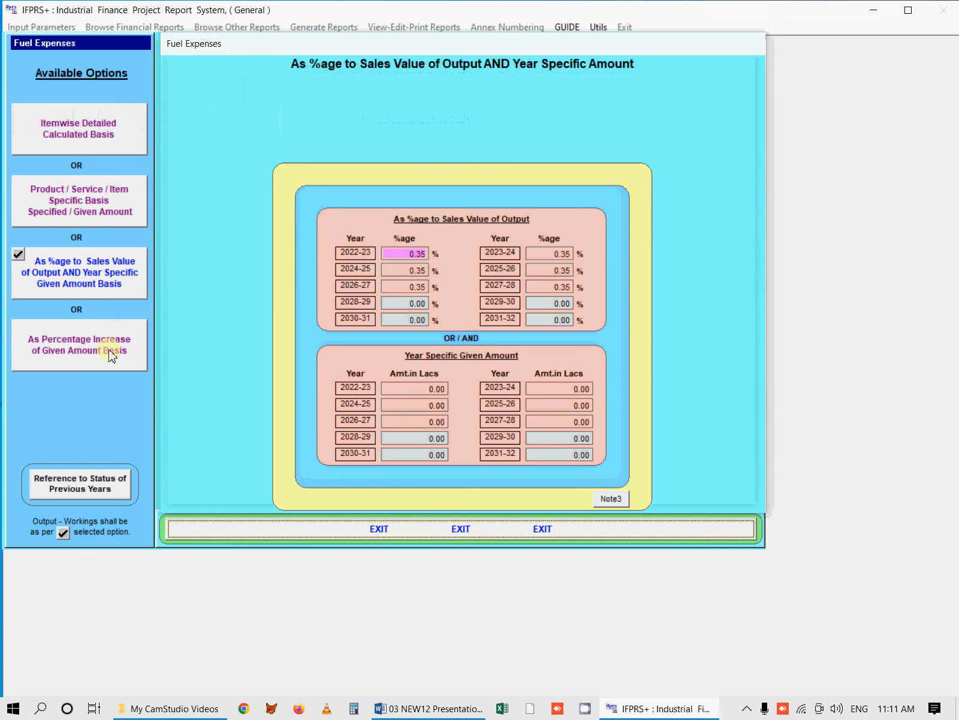
{"action": "left_click", "coordinate": [343, 537]}
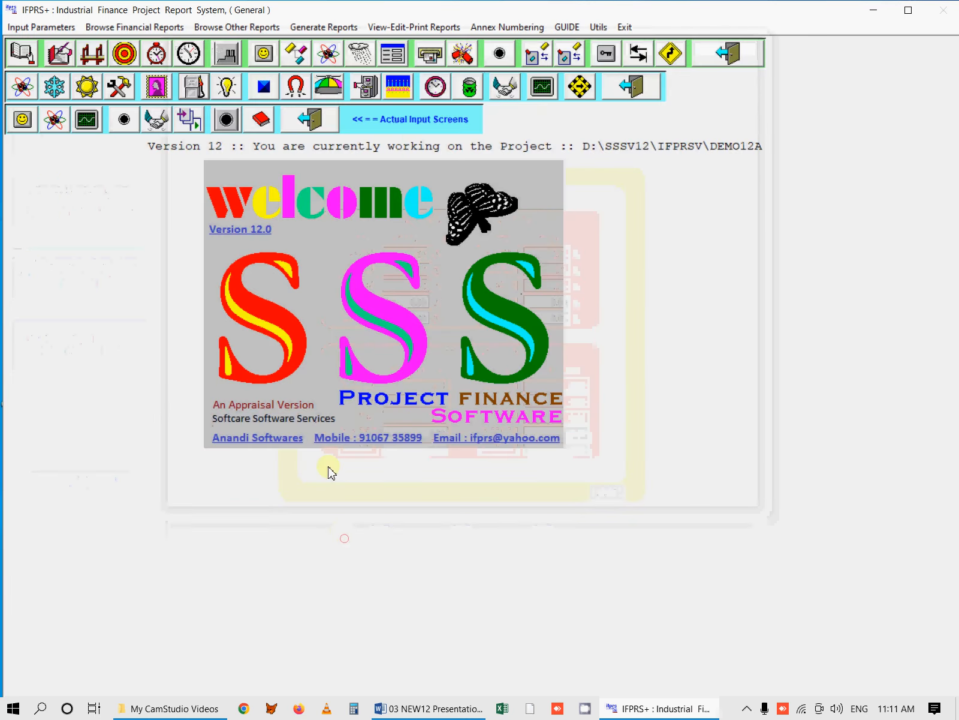
Look over the power/electricity expenses bases, return to the main screen, and check Product 1's sales realisation details.
{"action": "left_click", "coordinate": [220, 85]}
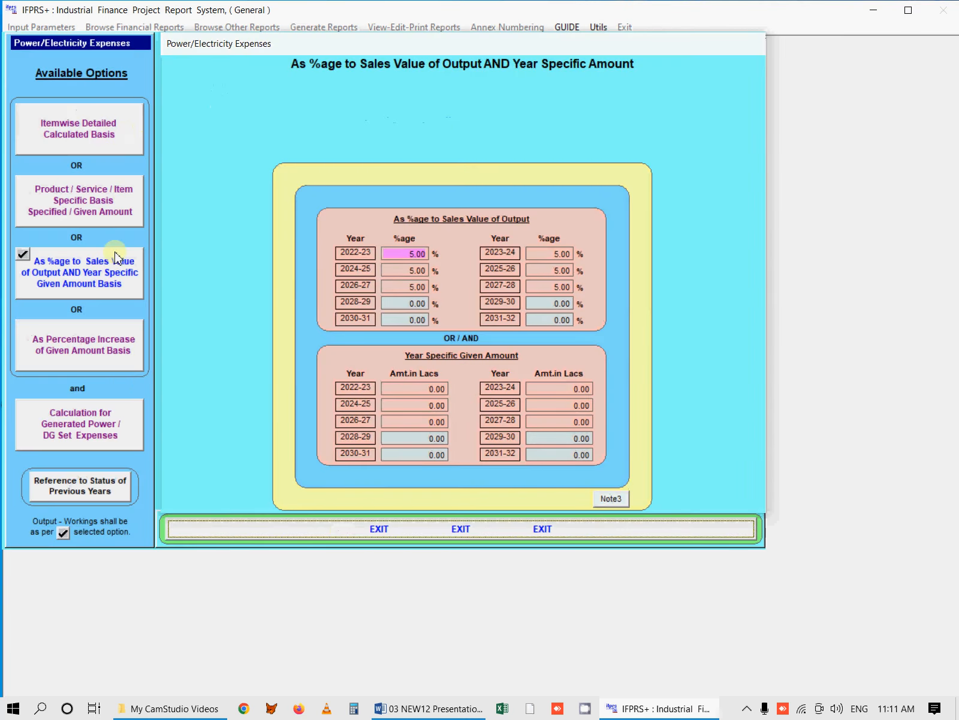
{"action": "left_click", "coordinate": [295, 522]}
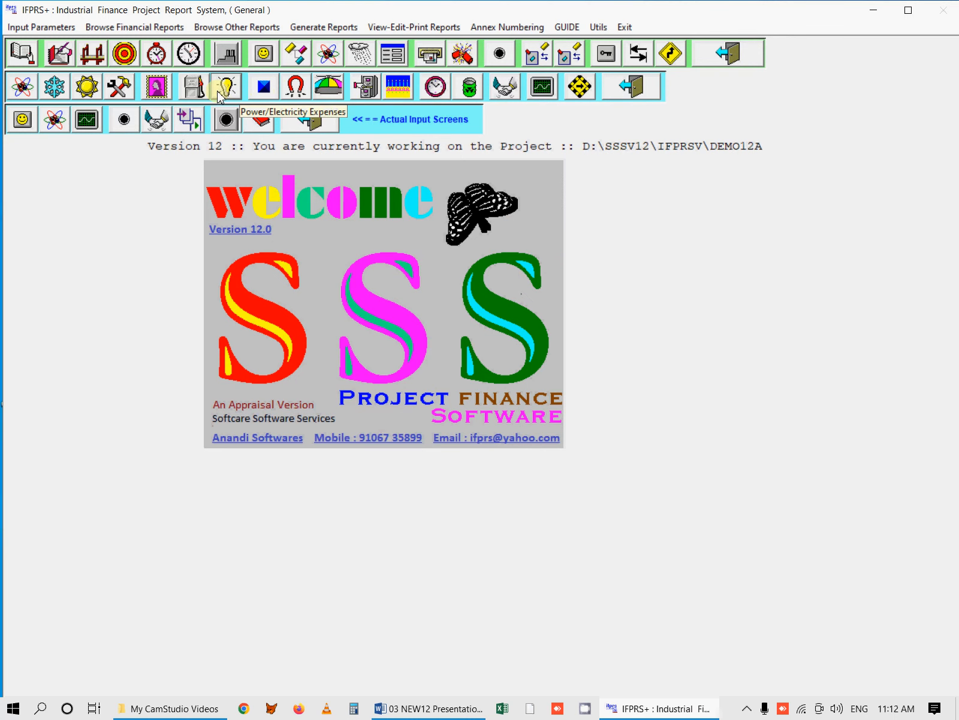
{"action": "left_click", "coordinate": [262, 55]}
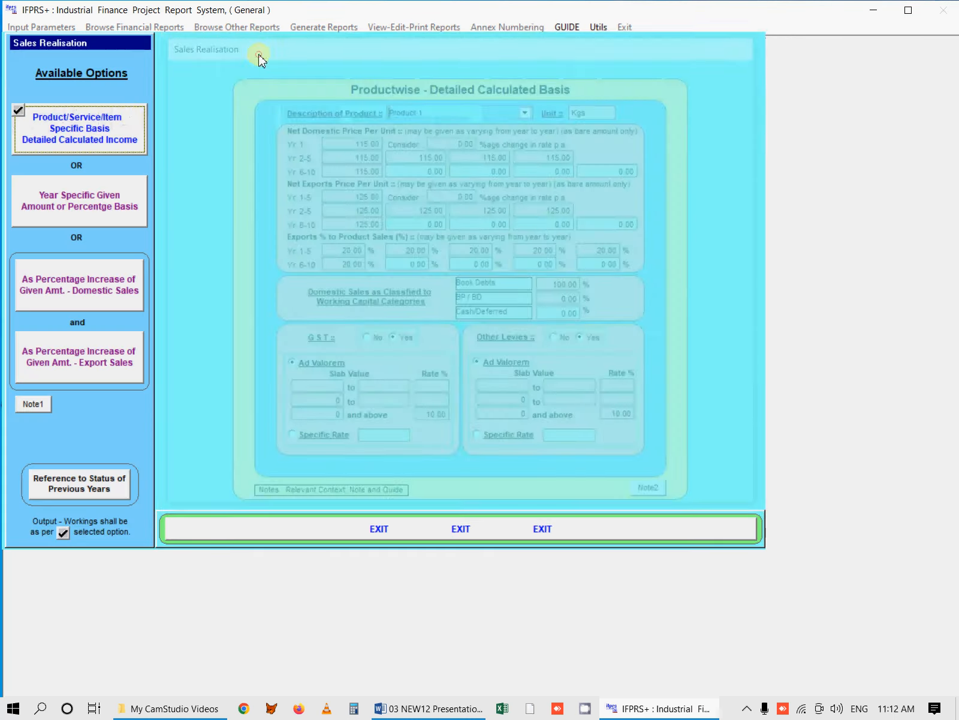
{"action": "left_click", "coordinate": [530, 110]}
{"action": "left_click", "coordinate": [464, 124]}
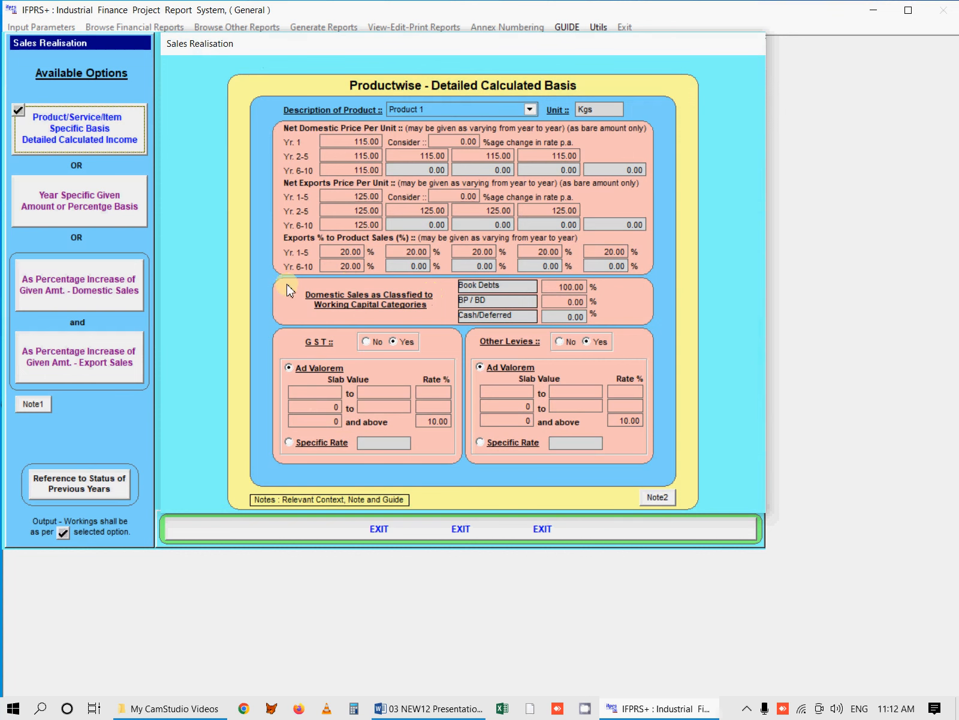
Preview the year-specific and domestic percentage increase bases for sales realisation, return to the product-specific basis, and leave the inputs.
{"action": "left_click", "coordinate": [113, 208]}
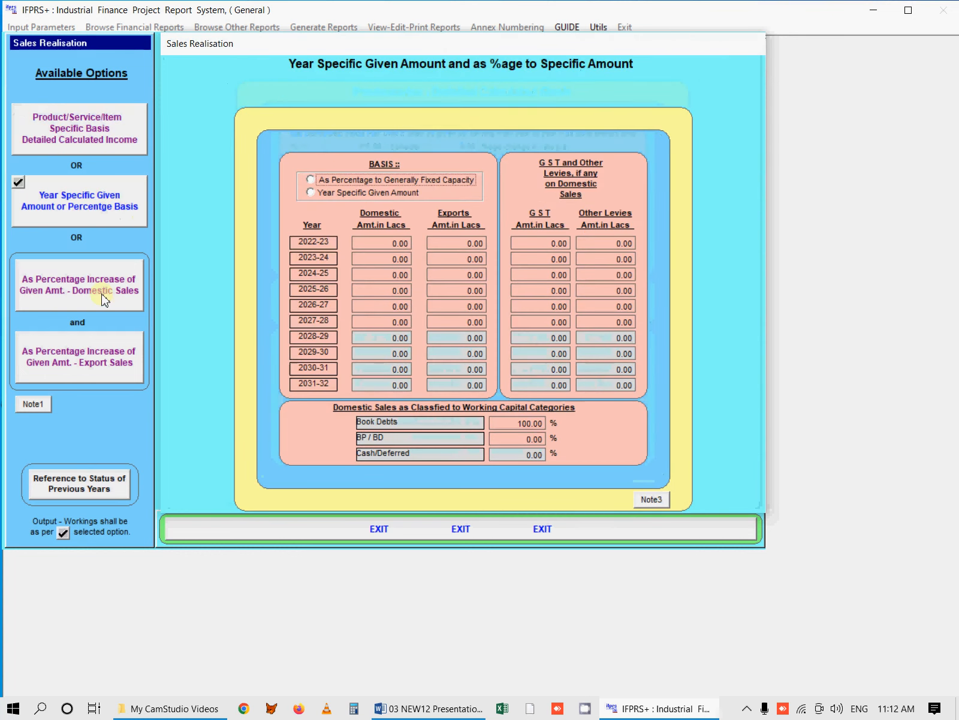
{"action": "left_click", "coordinate": [105, 300]}
{"action": "left_click", "coordinate": [108, 140]}
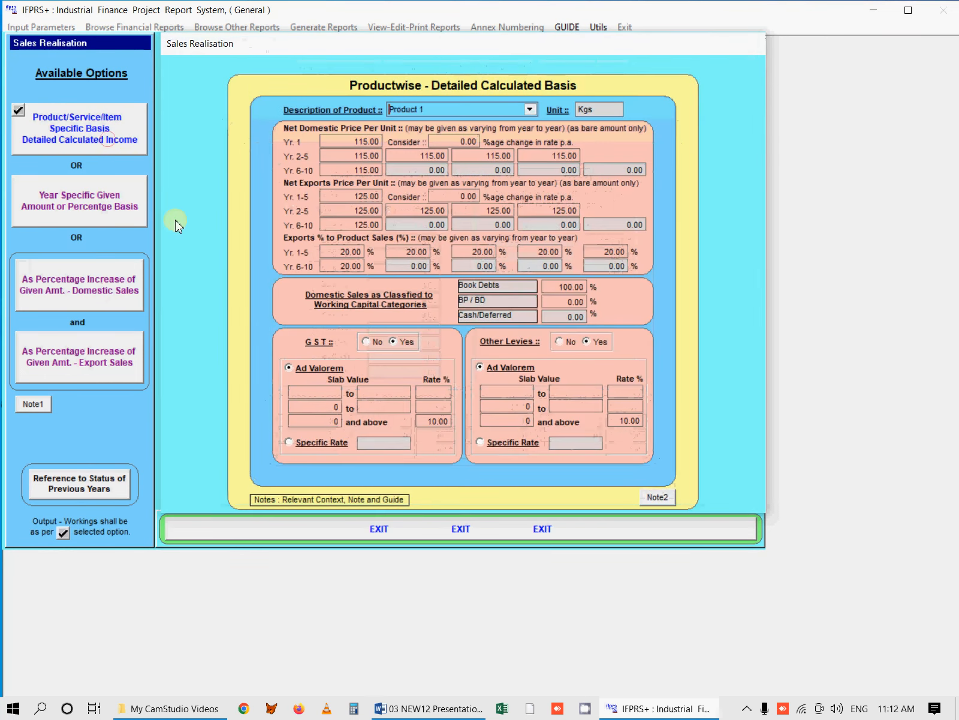
{"action": "left_click", "coordinate": [363, 520]}
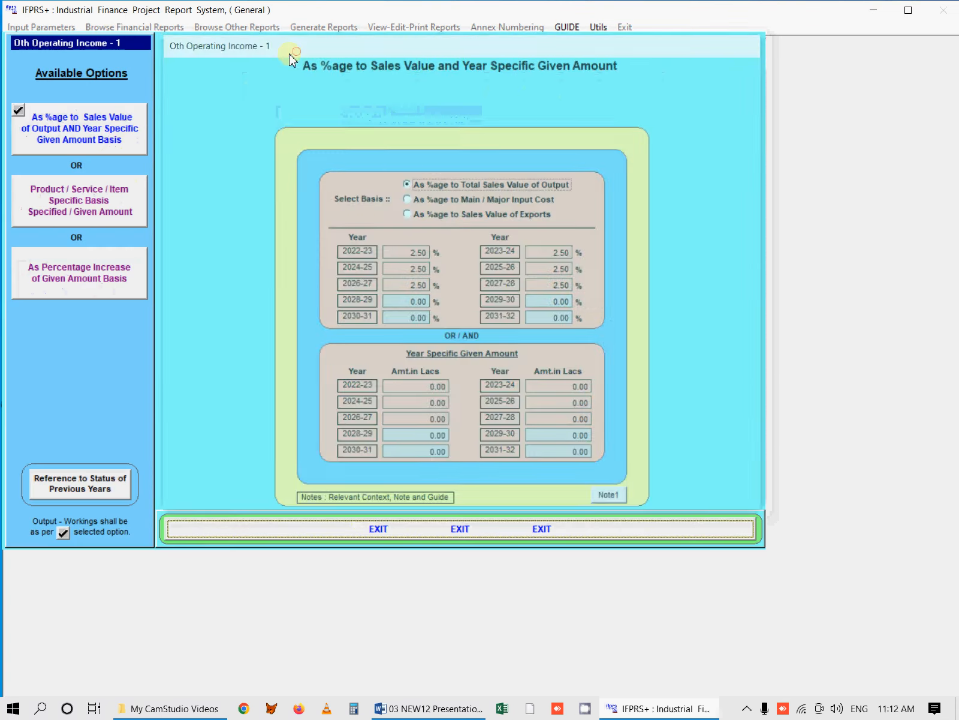
Look over the other operating income and miscellaneous income inputs with their available bases, and return to the main screen.
{"action": "left_click", "coordinate": [297, 52]}
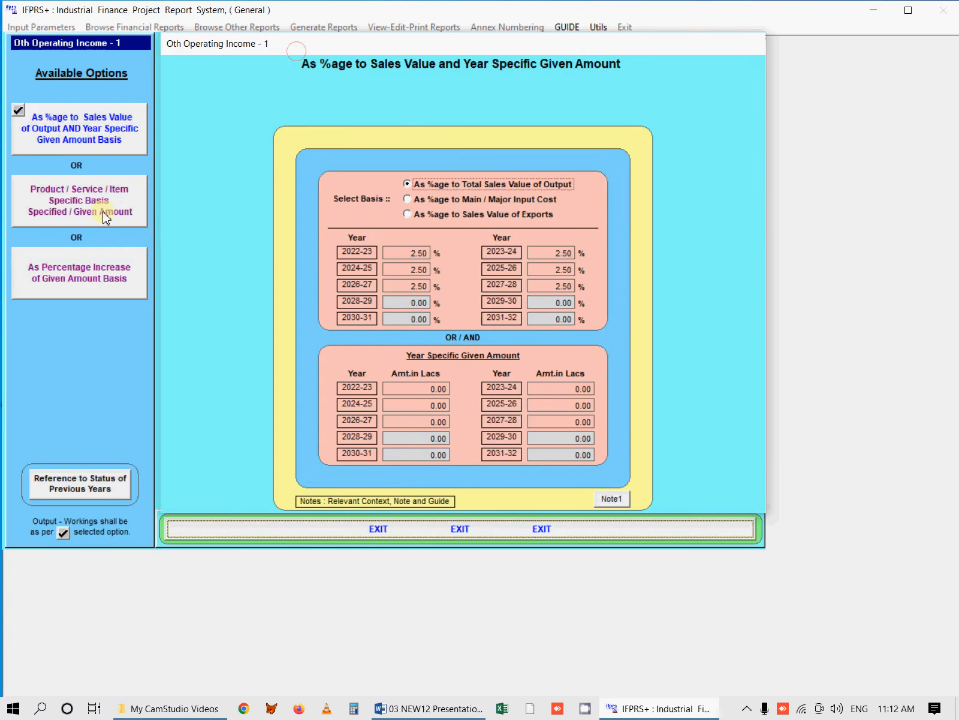
{"action": "left_click", "coordinate": [407, 527]}
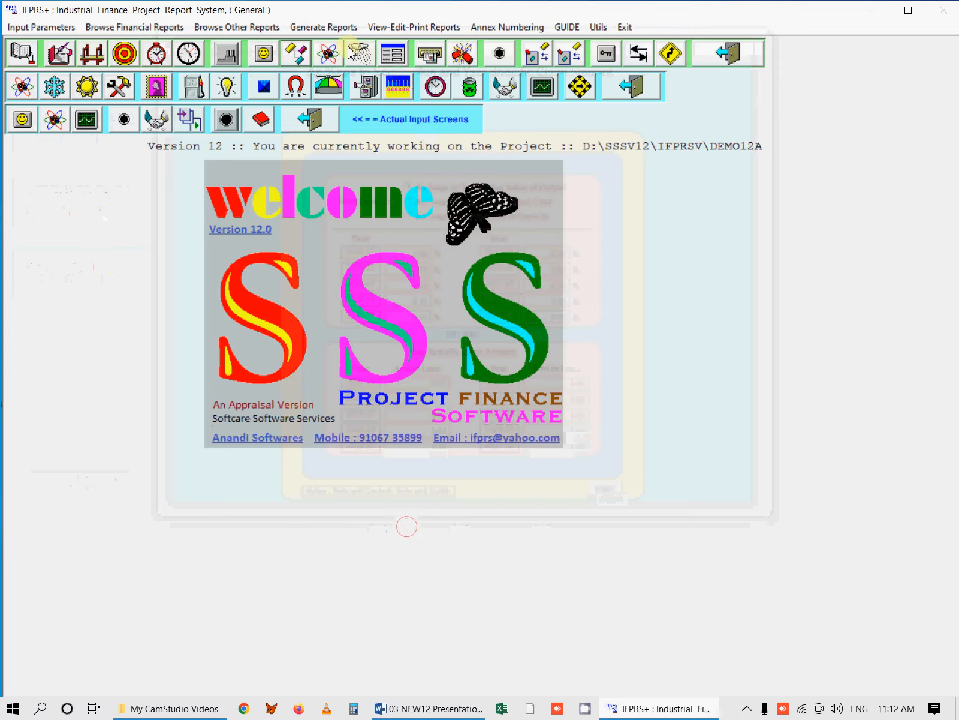
{"action": "left_click", "coordinate": [354, 53]}
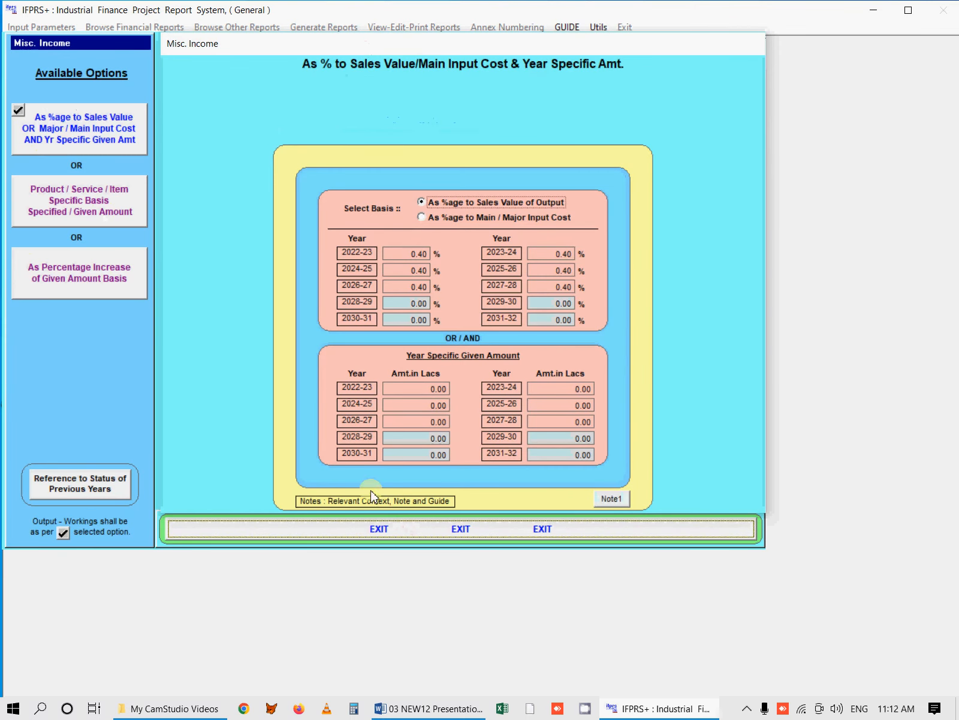
{"action": "left_click", "coordinate": [439, 536]}
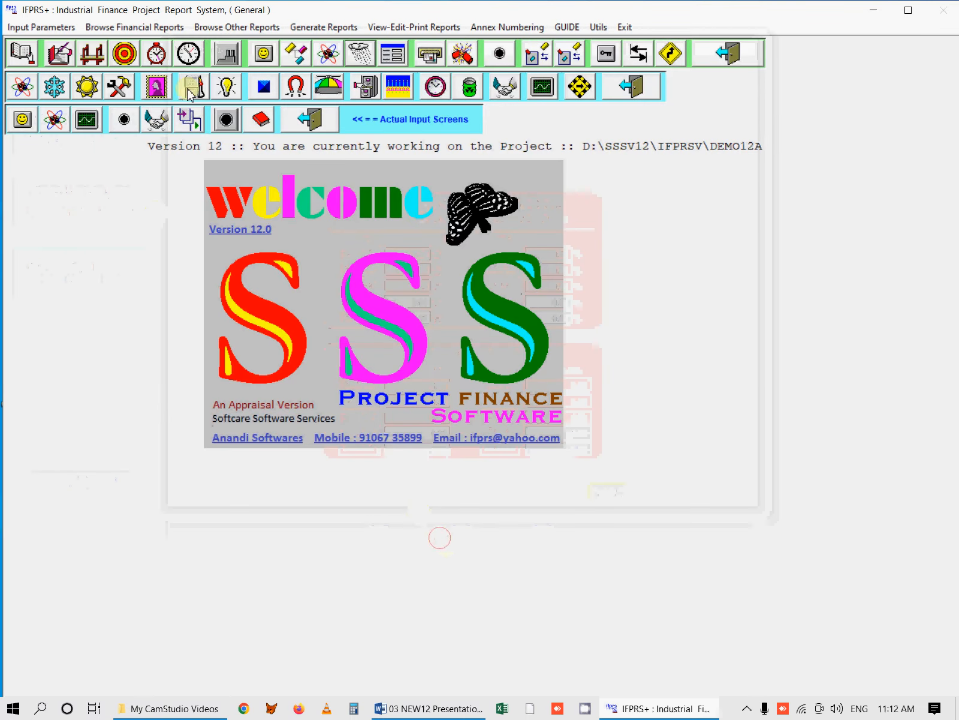
Reopen the sales realisation inputs and choose Product 1 to examine its domestic and export prices and levies.
{"action": "left_click", "coordinate": [263, 52]}
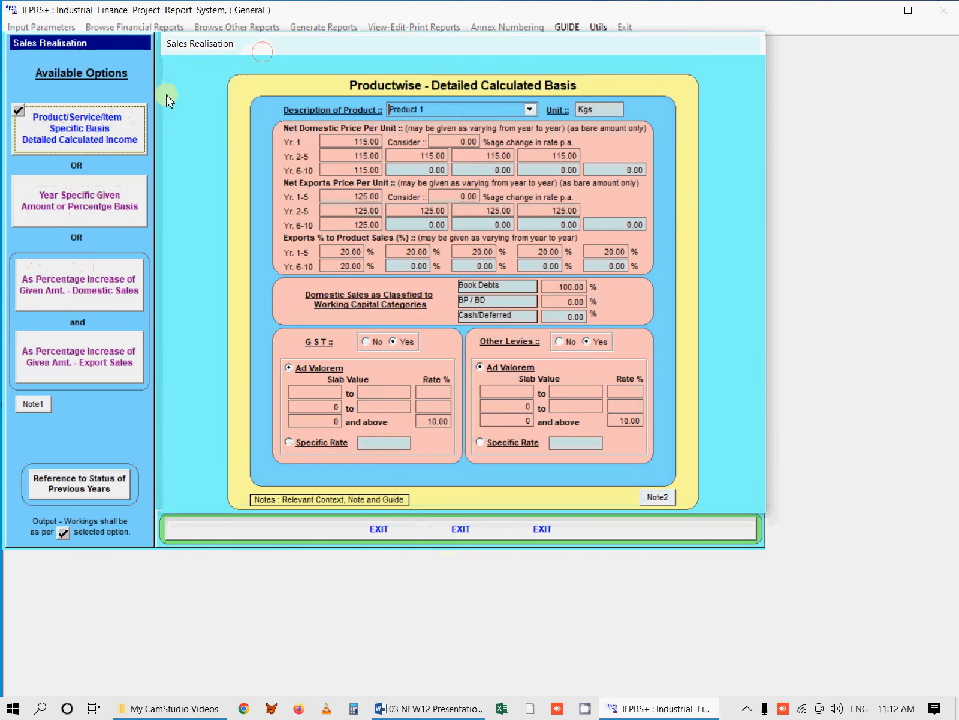
{"action": "left_click", "coordinate": [530, 110]}
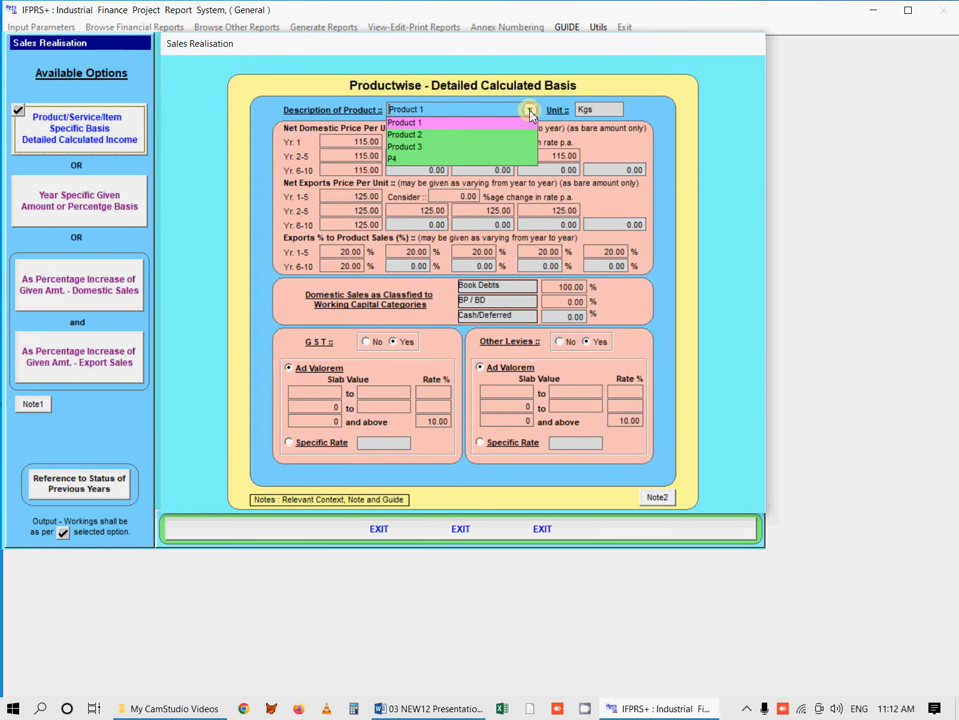
{"action": "left_click", "coordinate": [509, 122]}
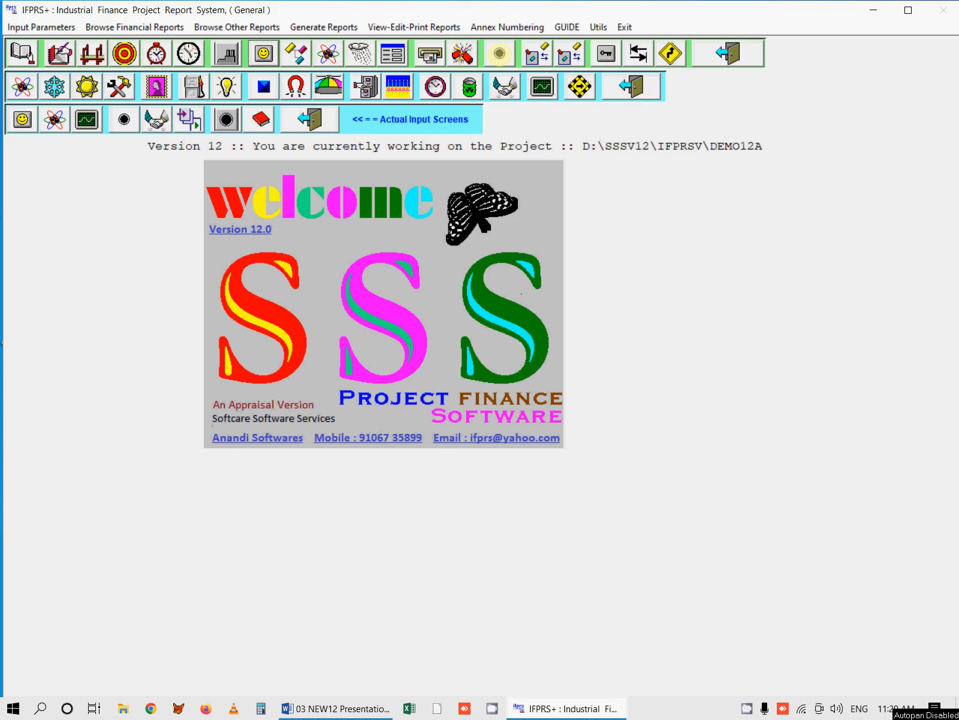
Examine the current assets parameters for working capital and compare them with the previous years' reference.
{"action": "left_click", "coordinate": [501, 55]}
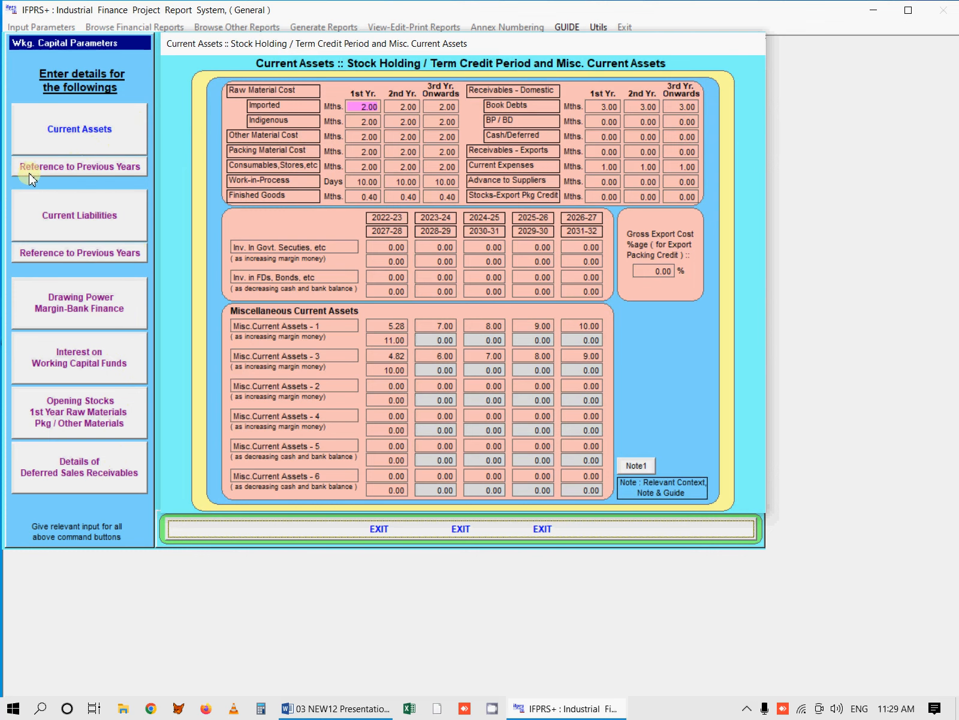
{"action": "left_click", "coordinate": [107, 167]}
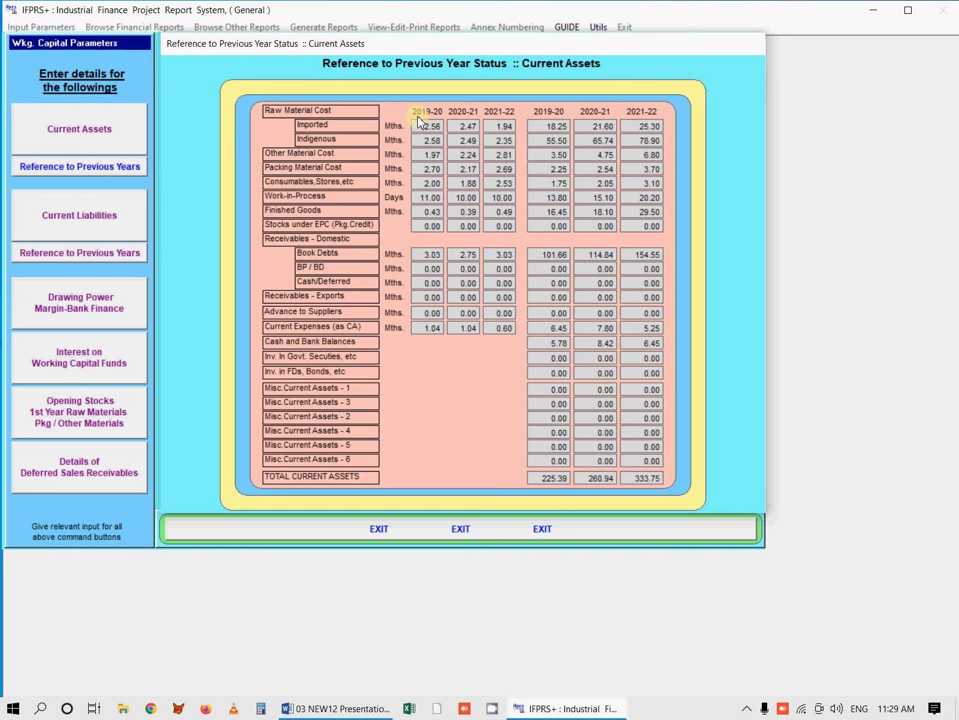
{"action": "left_click", "coordinate": [123, 133]}
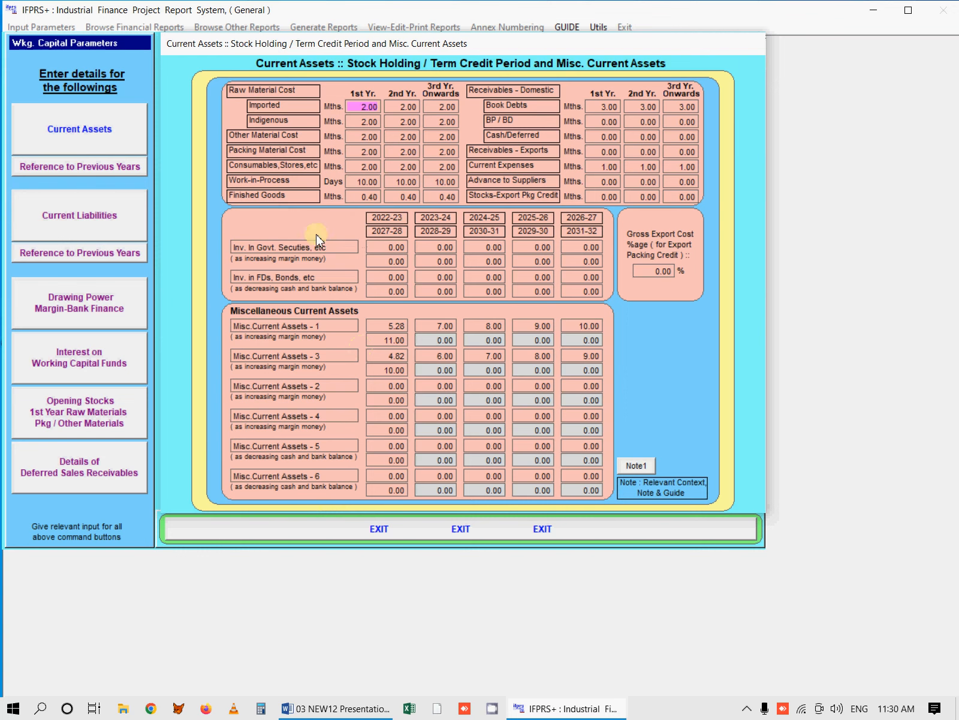
Examine the current liabilities parameters and compare them with the previous years' reference.
{"action": "left_click", "coordinate": [84, 231]}
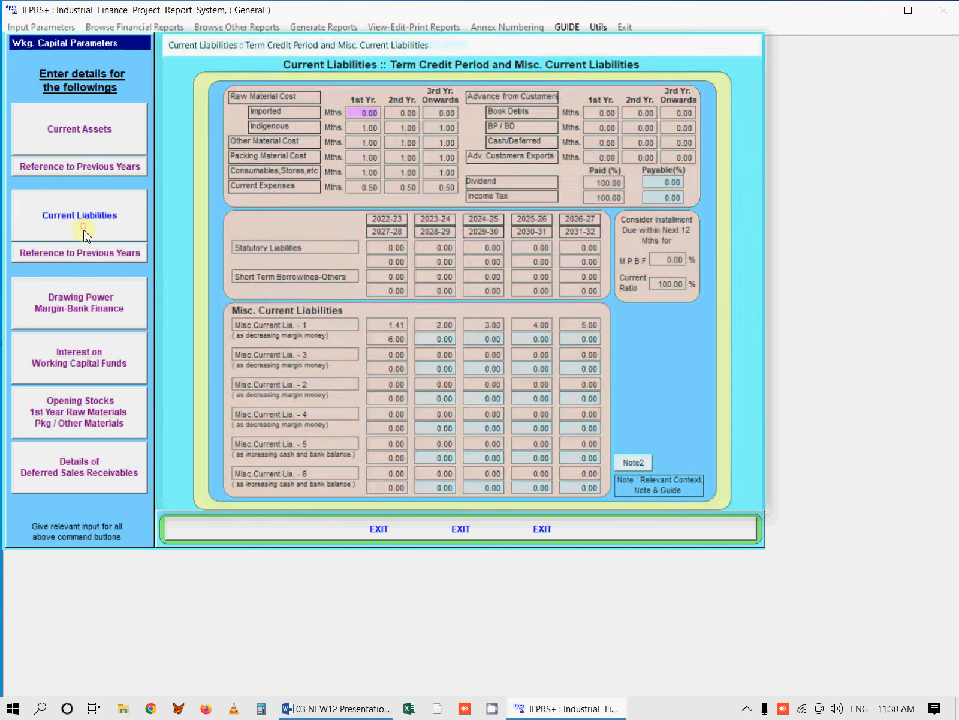
{"action": "left_click", "coordinate": [86, 252]}
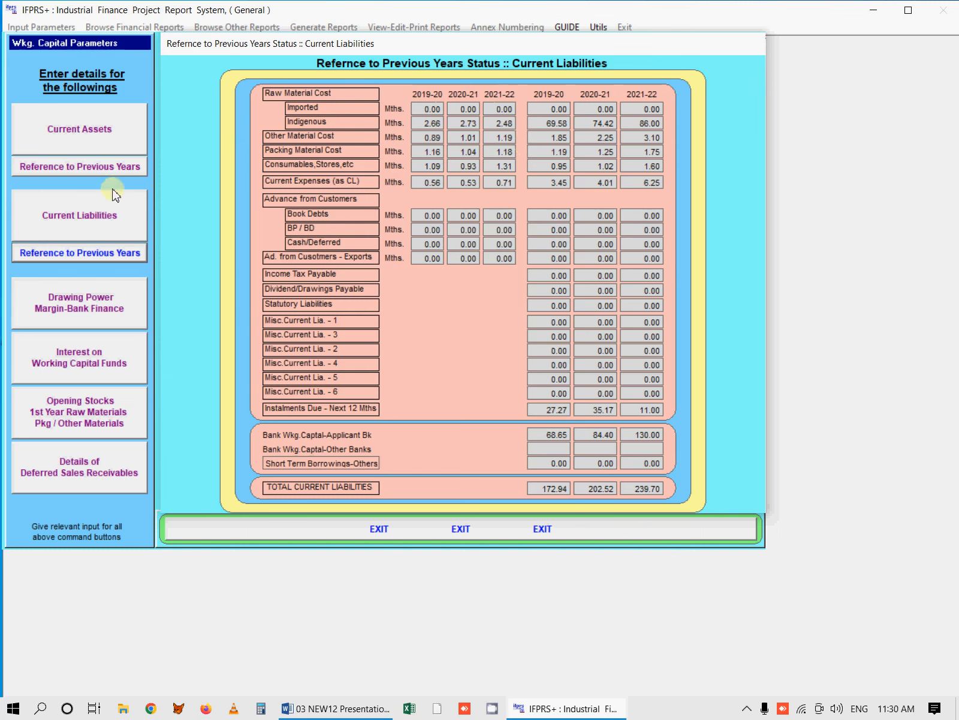
{"action": "left_click", "coordinate": [101, 214]}
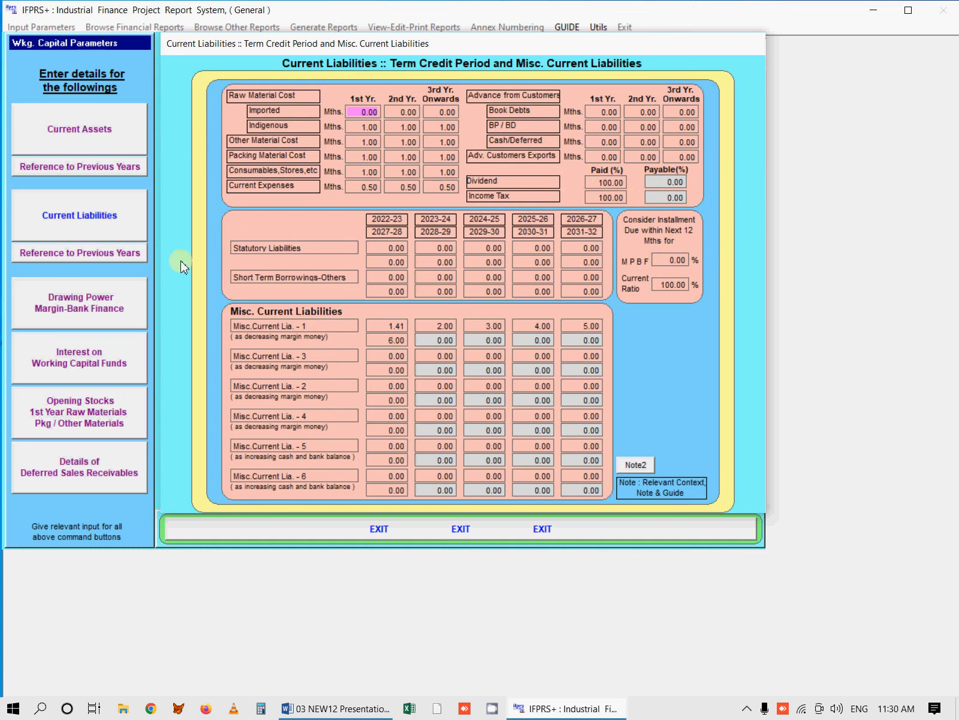
Set the drawing power percentage for domestic book debts to 75% in the drawing power and bank finance parameters.
{"action": "left_click", "coordinate": [107, 293]}
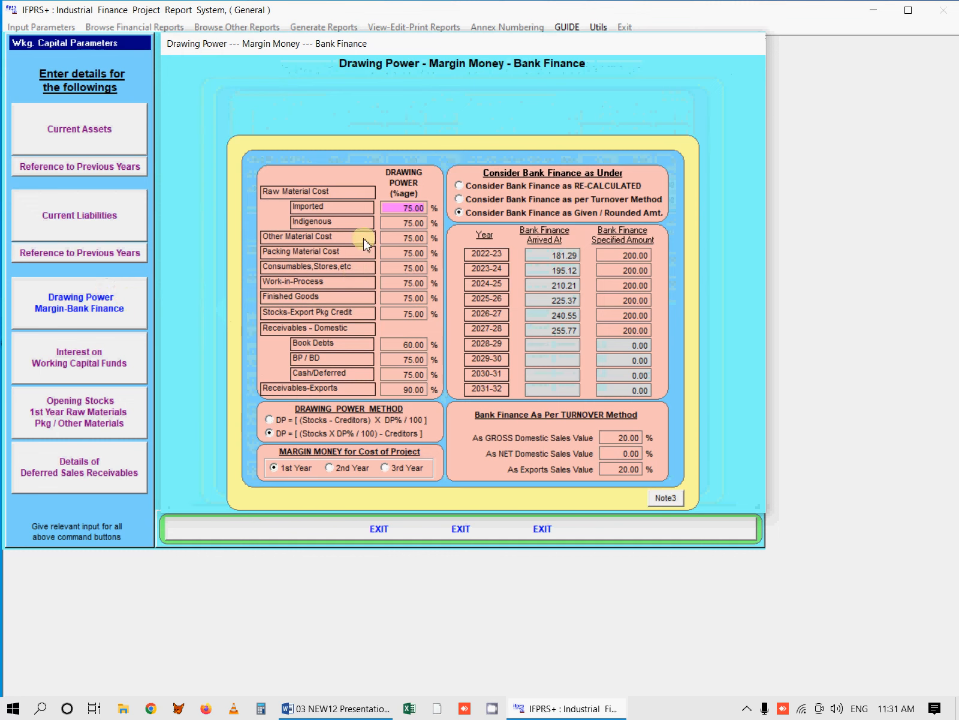
{"action": "key", "text": "Return"}
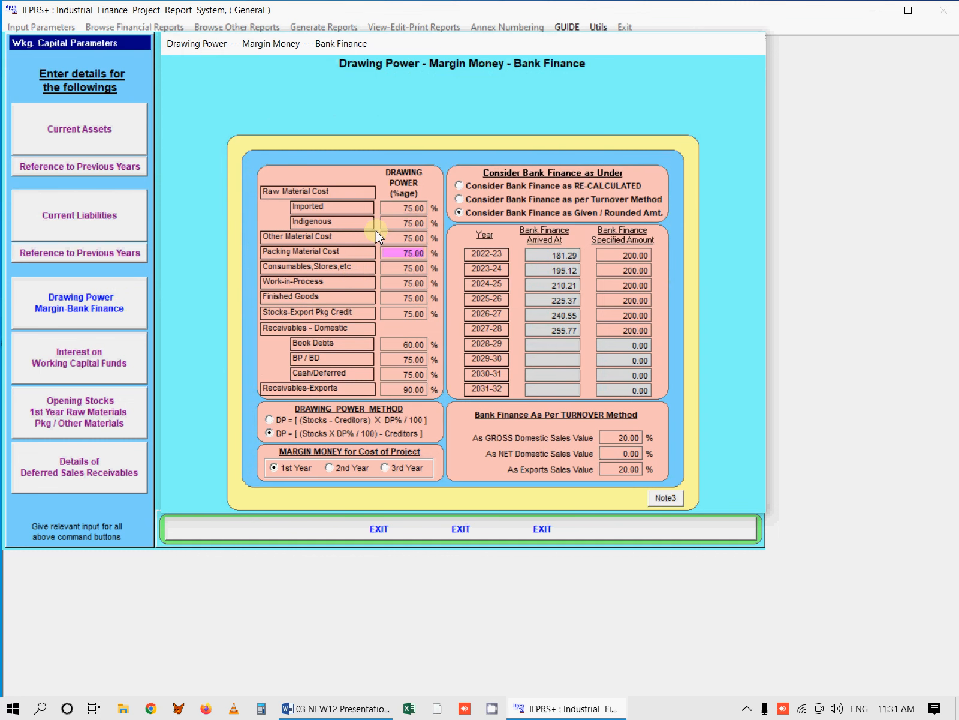
{"action": "key", "text": "Return"}
{"action": "key", "text": "Return"}
{"action": "key", "text": "Return"}
{"action": "key", "text": "Return"}
{"action": "key", "text": "Return"}
{"action": "type", "text": "75"}
{"action": "key", "text": "Return"}
Choose to consider bank finance as given/rounded amount, and highlight the specified bank finance amount for 2022-23.
{"action": "left_click", "coordinate": [400, 391]}
{"action": "left_click", "coordinate": [460, 212]}
{"action": "left_click_drag", "start_coordinate": [617, 256], "coordinate": [647, 258]}
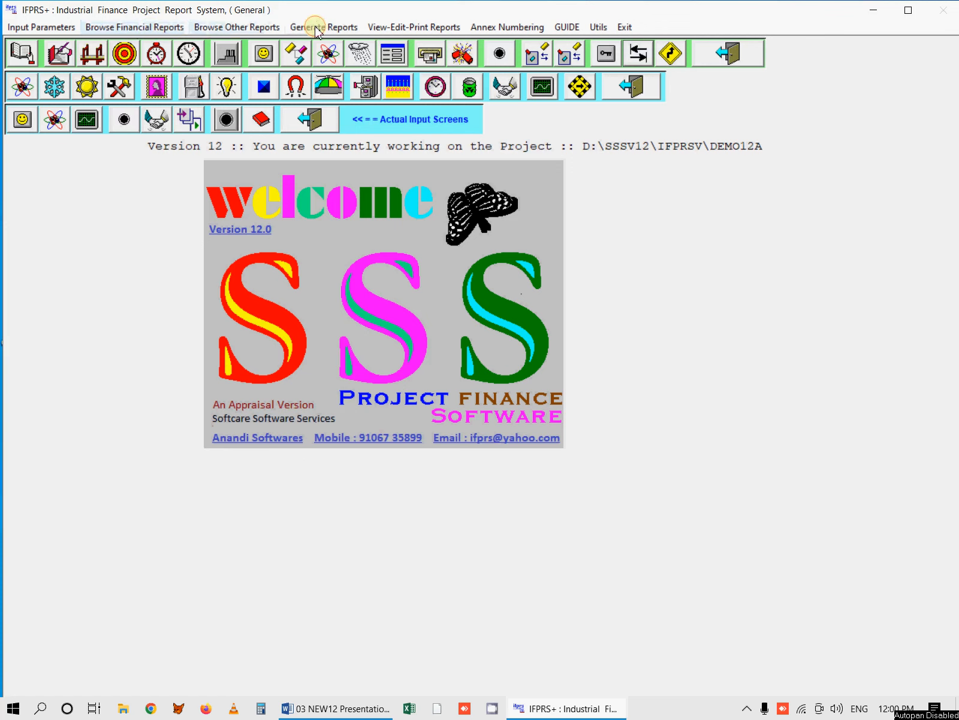
Browse the output, profitability and net cash accruals report from revenue down to net cash accruals, and close it.
{"action": "left_click", "coordinate": [359, 65]}
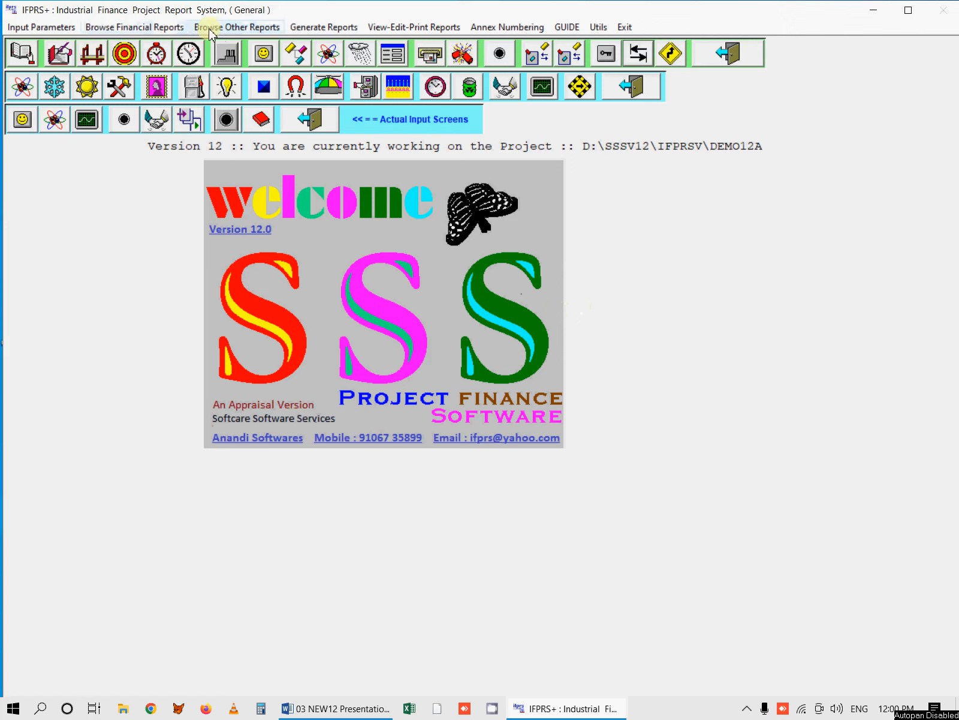
{"action": "left_click", "coordinate": [166, 32]}
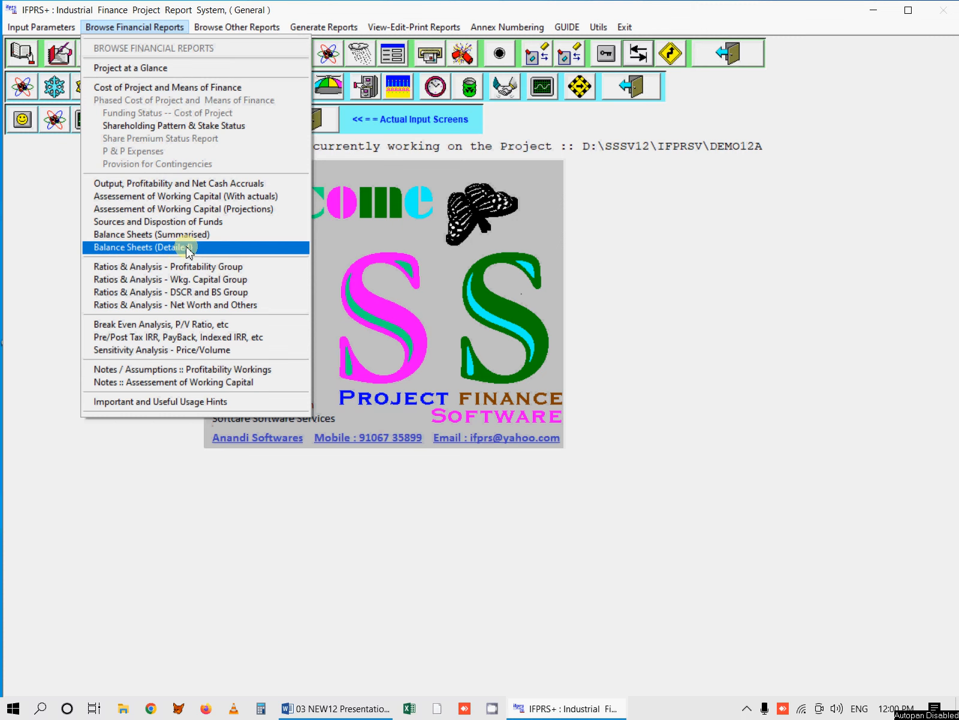
{"action": "left_click", "coordinate": [190, 184]}
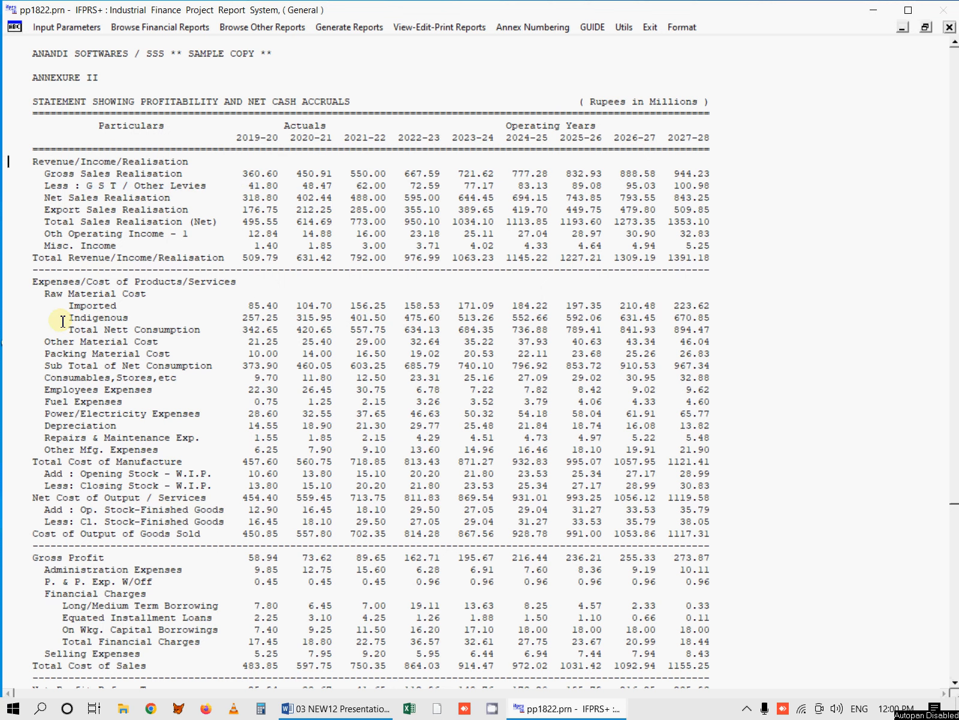
{"action": "key", "text": "Down"}
{"action": "key", "text": "Down"}
{"action": "key", "text": "Down"}
{"action": "key", "text": "Down"}
{"action": "key", "text": "Down"}
{"action": "key", "text": "Down"}
{"action": "key", "text": "Down"}
{"action": "key", "text": "Down"}
{"action": "key", "text": "Down"}
{"action": "key", "text": "Down"}
{"action": "key", "text": "Down"}
{"action": "key", "text": "Down"}
{"action": "key", "text": "Down"}
{"action": "key", "text": "Down"}
{"action": "key", "text": "Down"}
{"action": "key", "text": "Down"}
{"action": "key", "text": "Down"}
{"action": "key", "text": "Down"}
{"action": "key", "text": "Down"}
{"action": "key", "text": "Down"}
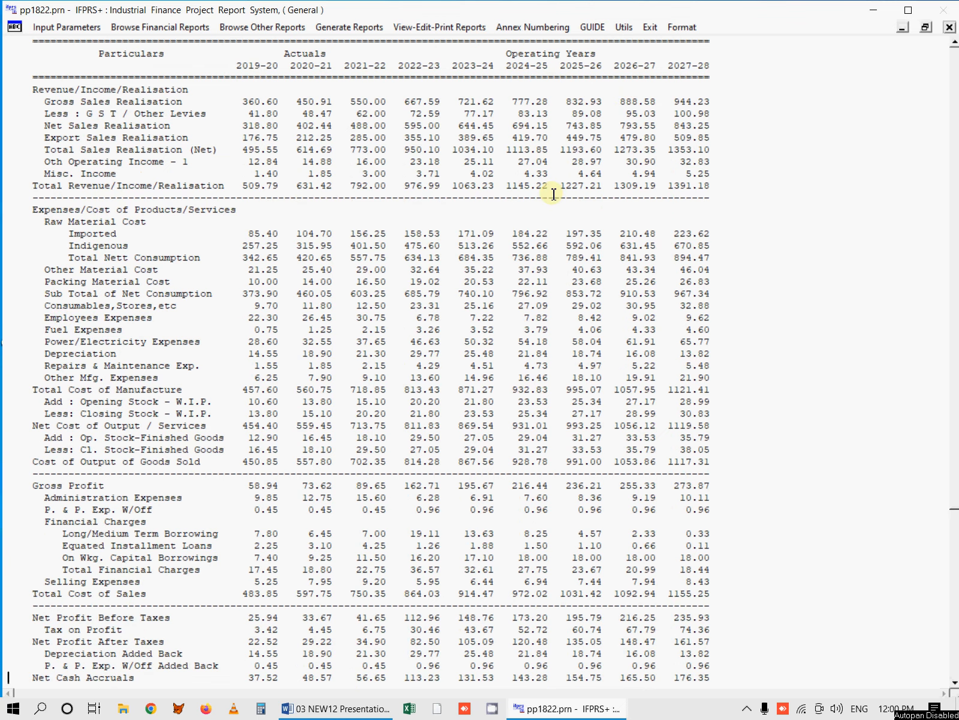
{"action": "key", "text": "Escape"}
Open the assessment of working capital report with actuals and highlight the gross working capital row.
{"action": "left_click", "coordinate": [167, 27]}
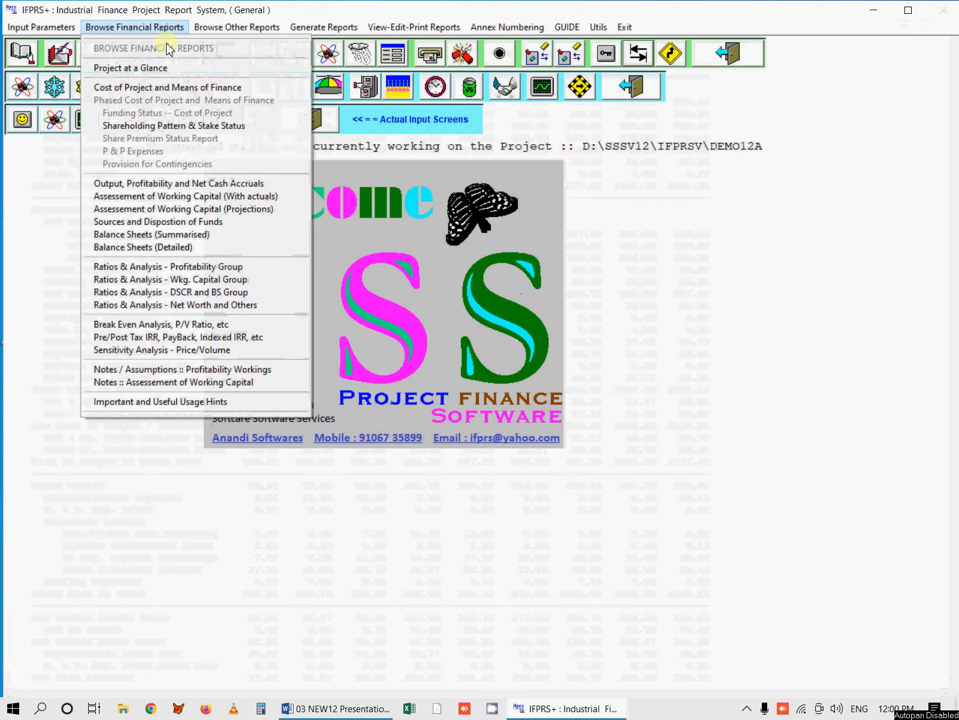
{"action": "left_click", "coordinate": [182, 197]}
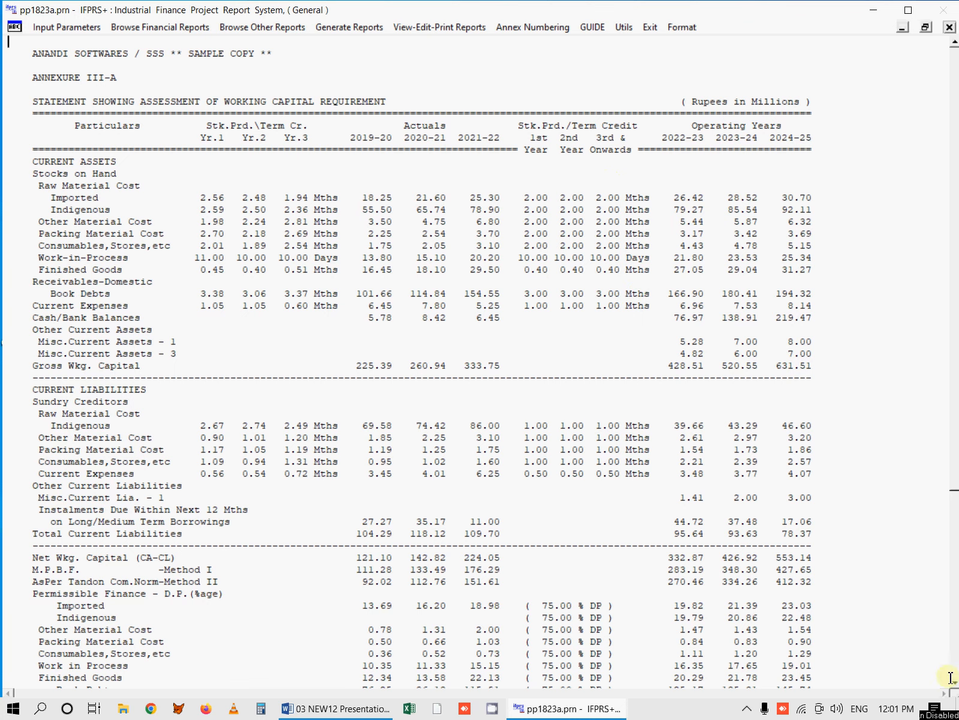
{"action": "scroll", "coordinate": [953, 686], "scroll_direction": "down", "scroll_amount": 3}
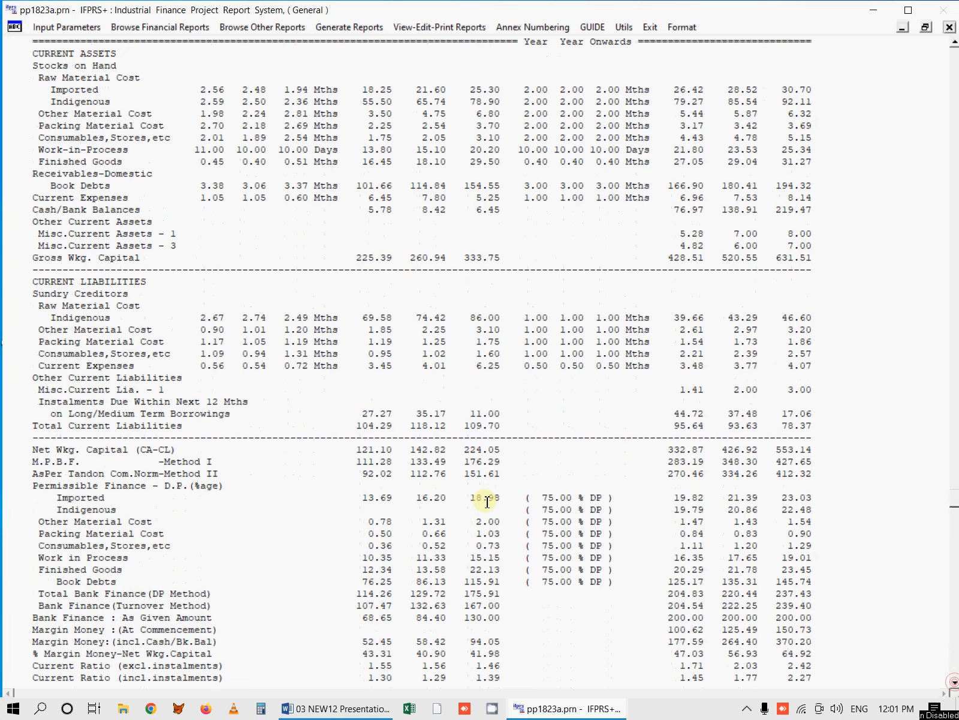
{"action": "left_click_drag", "start_coordinate": [8, 254], "coordinate": [820, 253]}
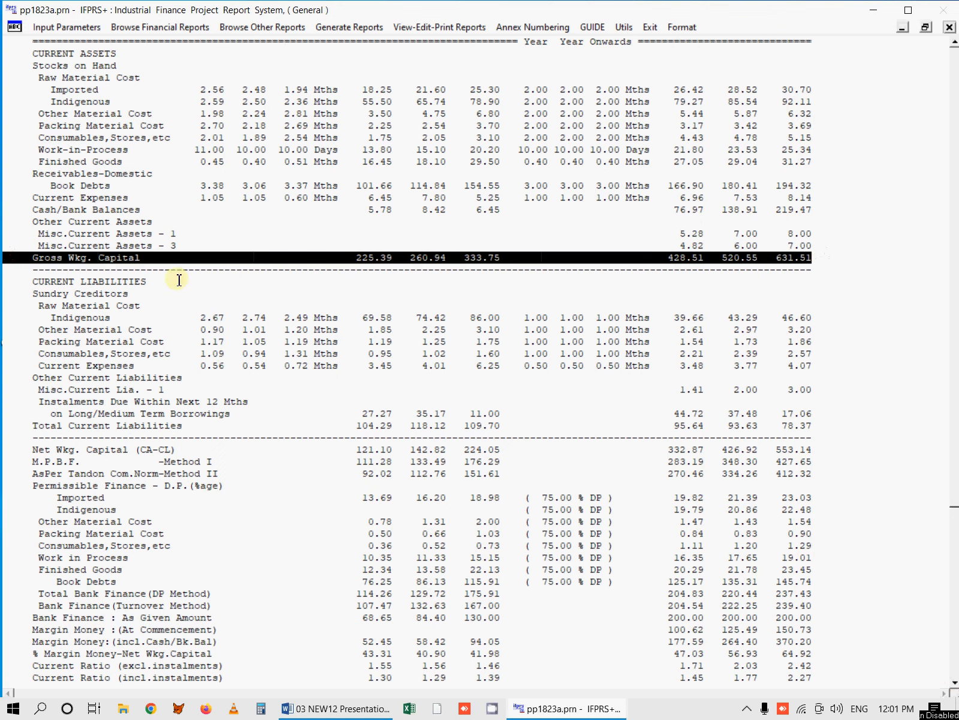
{"action": "left_click", "coordinate": [186, 306]}
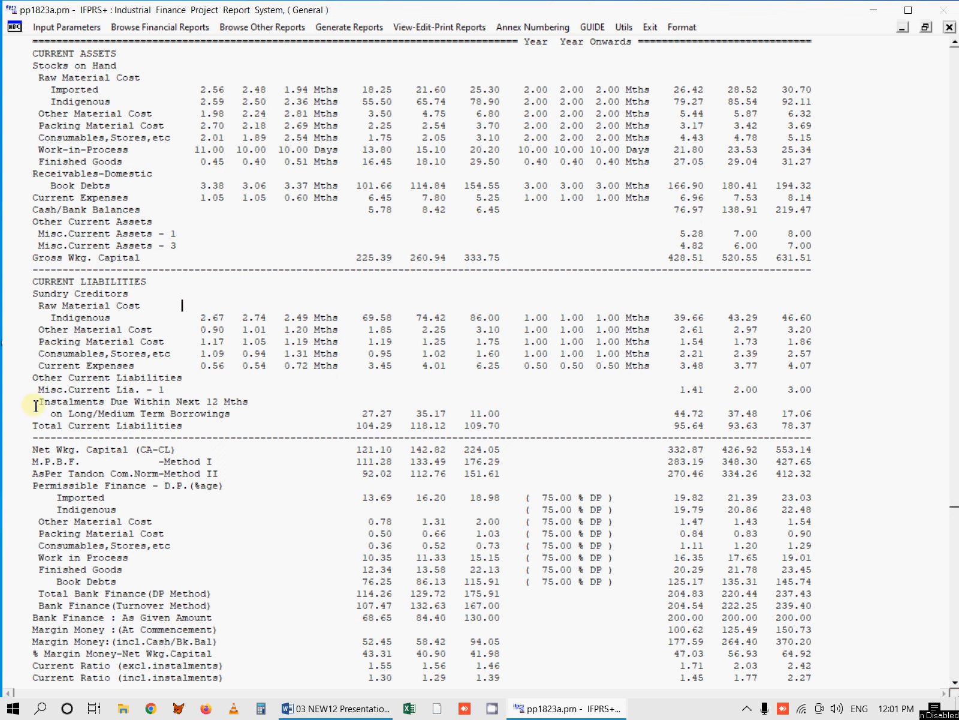
Highlight the instalments due within the next 12 months, and review the rows from net working capital to the current ratios.
{"action": "left_click_drag", "start_coordinate": [34, 405], "coordinate": [814, 418]}
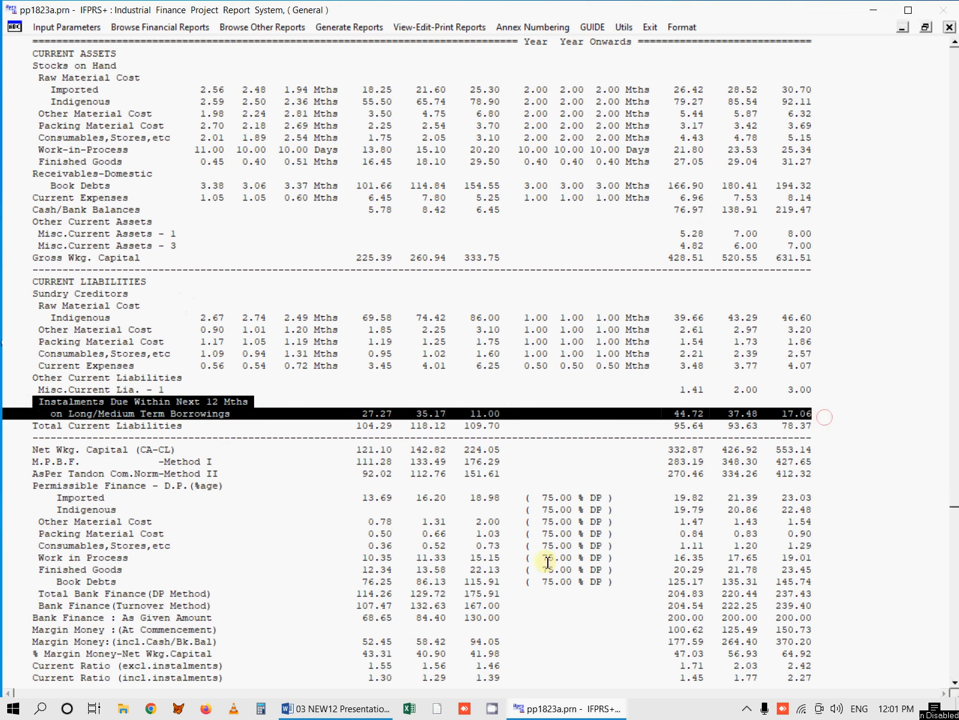
{"action": "left_click", "coordinate": [954, 683]}
{"action": "left_click", "coordinate": [954, 684]}
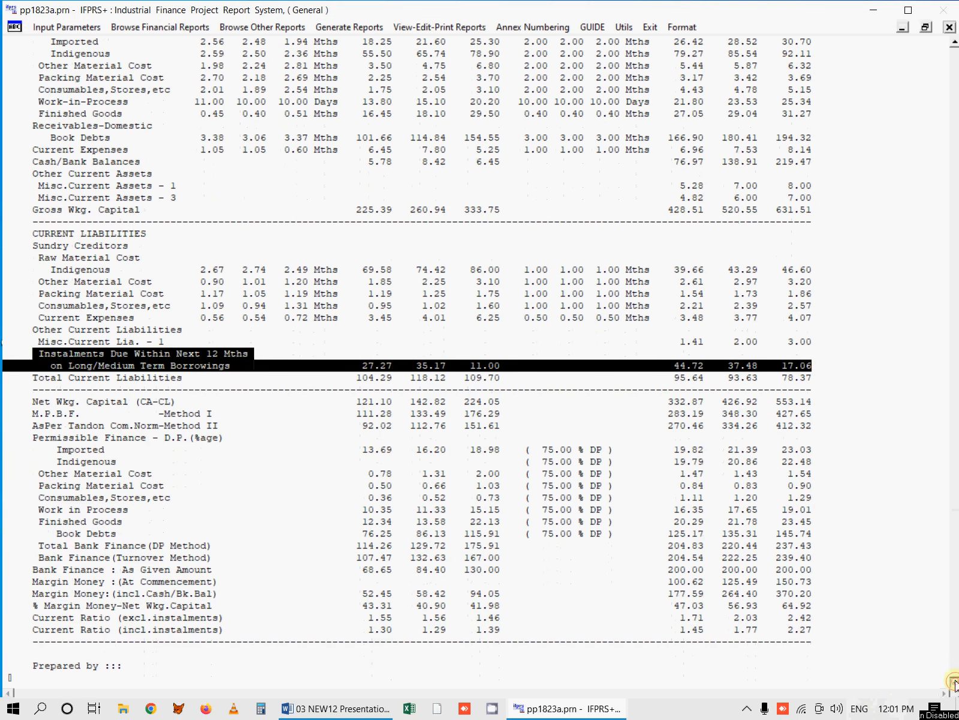
{"action": "left_click_drag", "start_coordinate": [12, 399], "coordinate": [25, 636]}
{"action": "left_click", "coordinate": [161, 496]}
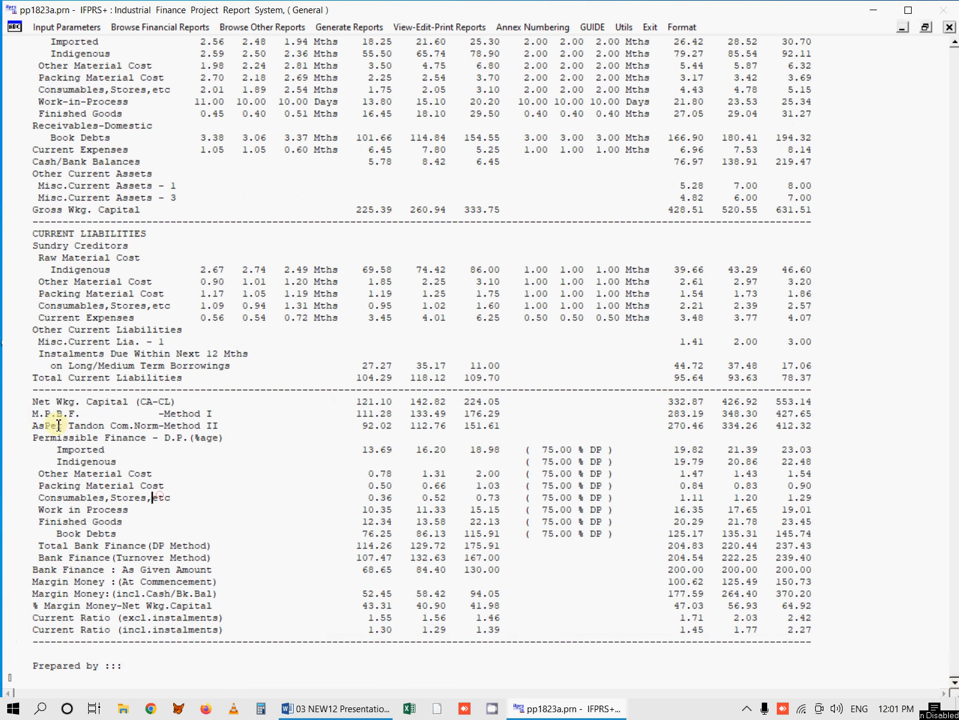
Highlight the net working capital, M.P.B.F., DP-method bank finance and current ratio rows, and close the working capital report.
{"action": "left_click_drag", "start_coordinate": [34, 401], "coordinate": [786, 414]}
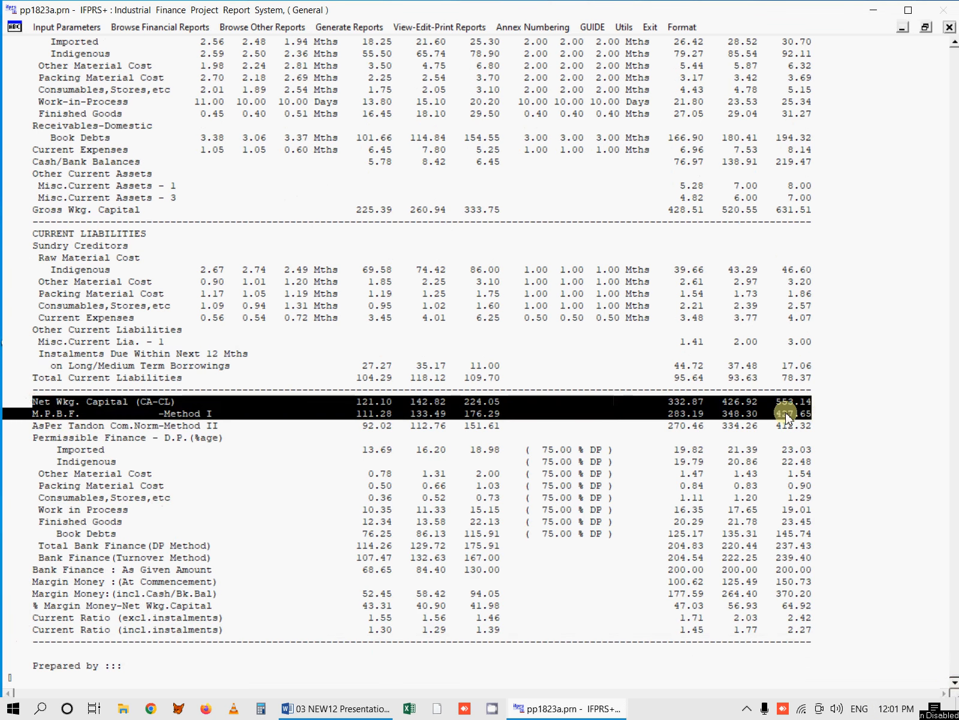
{"action": "left_click", "coordinate": [340, 463]}
{"action": "left_click_drag", "start_coordinate": [28, 413], "coordinate": [855, 421]}
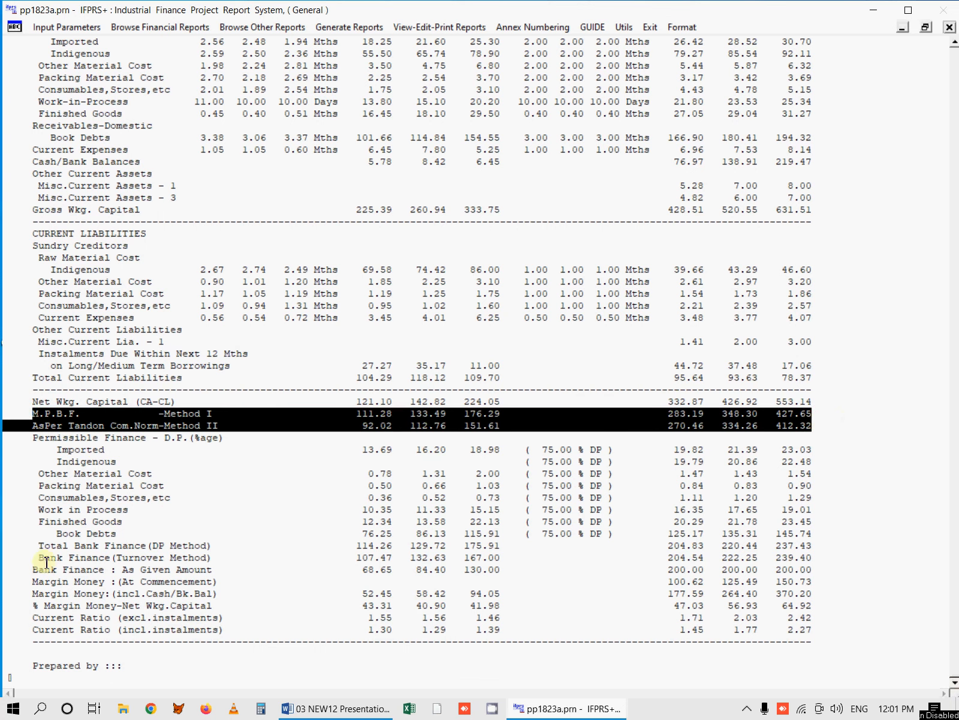
{"action": "left_click_drag", "start_coordinate": [35, 544], "coordinate": [775, 532]}
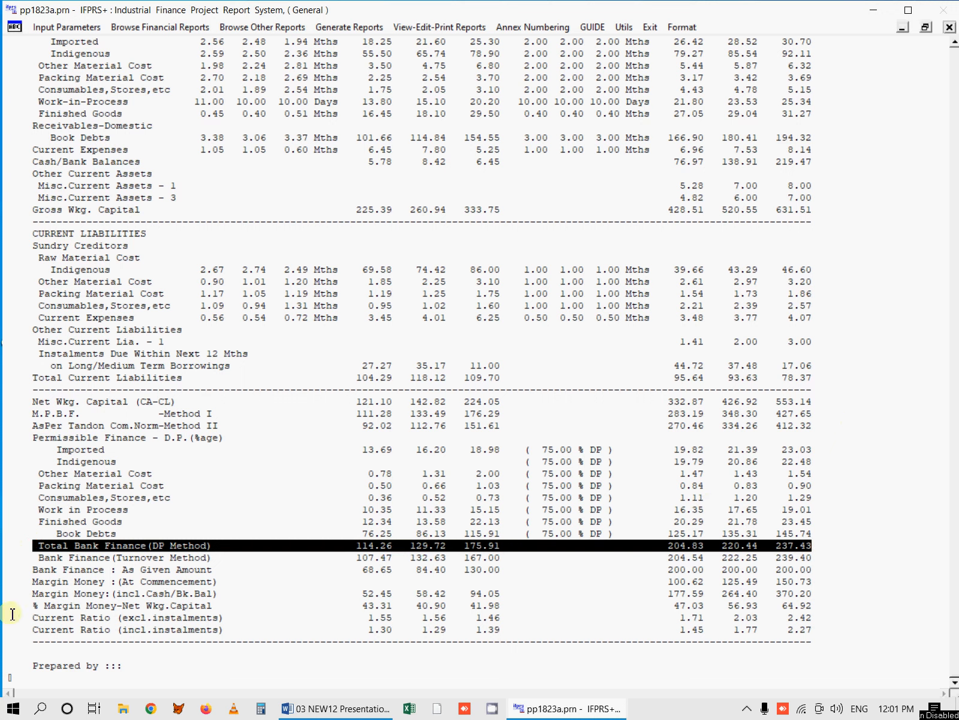
{"action": "left_click_drag", "start_coordinate": [12, 616], "coordinate": [771, 637]}
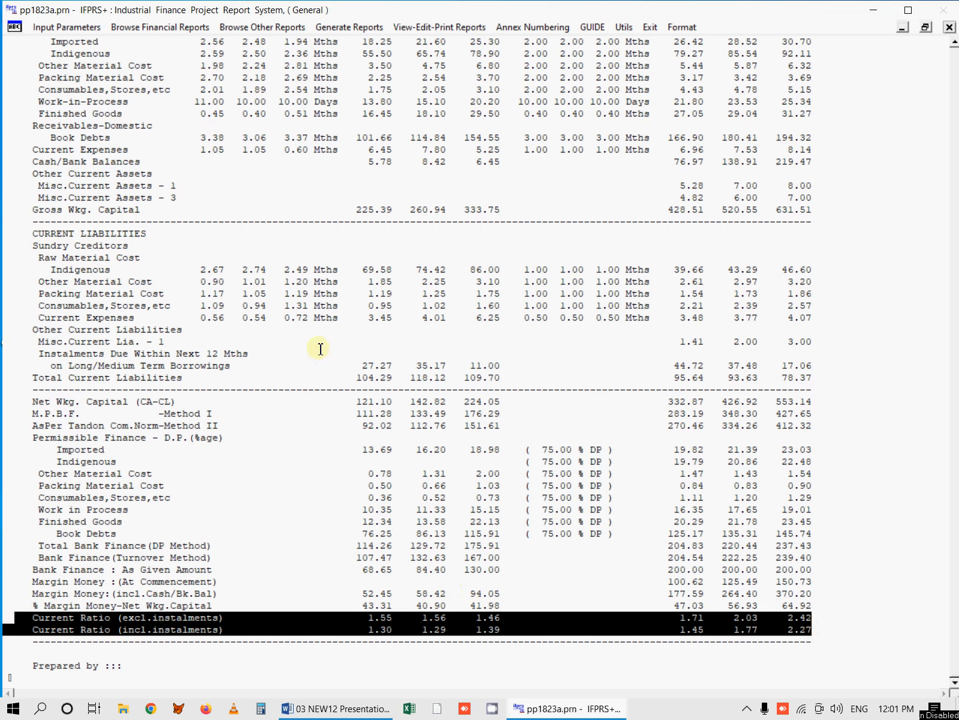
{"action": "left_click", "coordinate": [280, 342]}
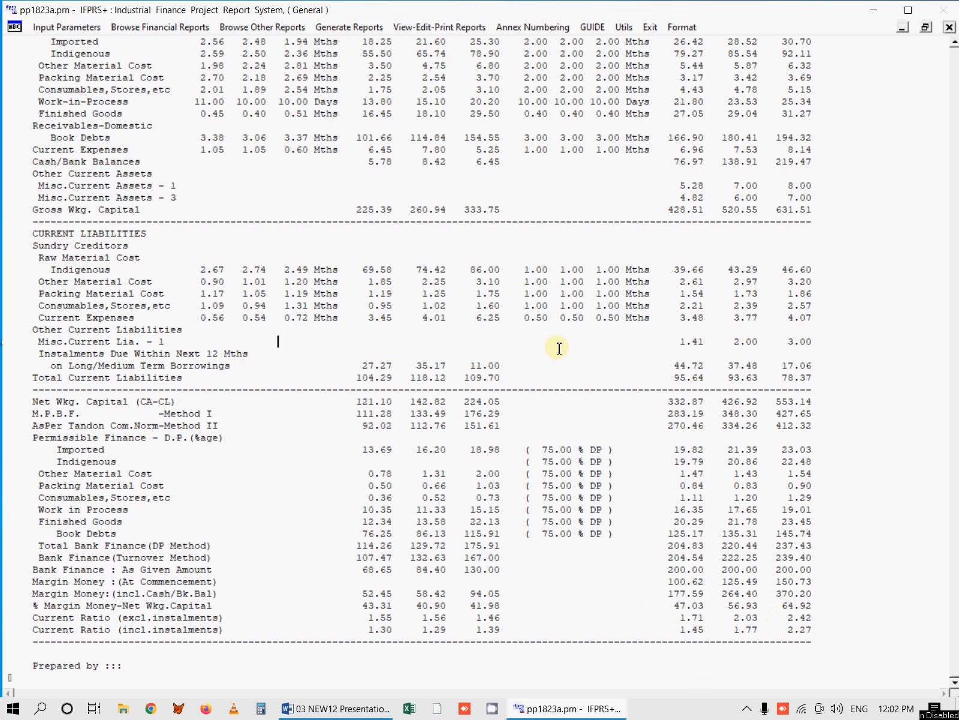
{"action": "key", "text": "Escape"}
Open the profitability group ratios report, highlight its profitability, cost parameters and cost composition group headings, and close it.
{"action": "left_click", "coordinate": [135, 27]}
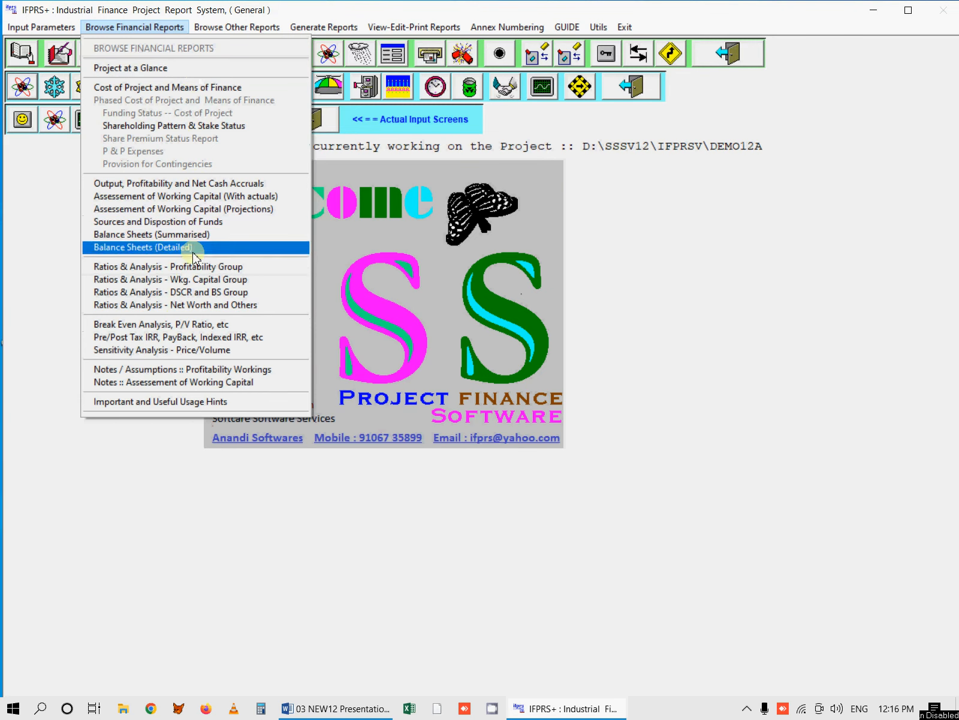
{"action": "left_click", "coordinate": [194, 268]}
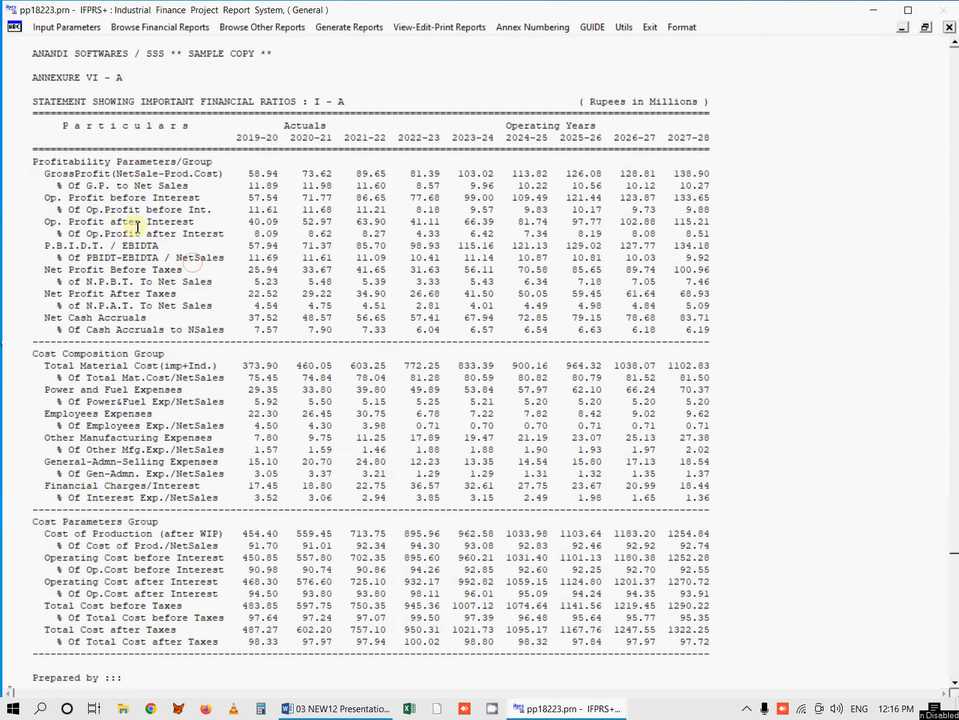
{"action": "left_click_drag", "start_coordinate": [36, 166], "coordinate": [233, 163]}
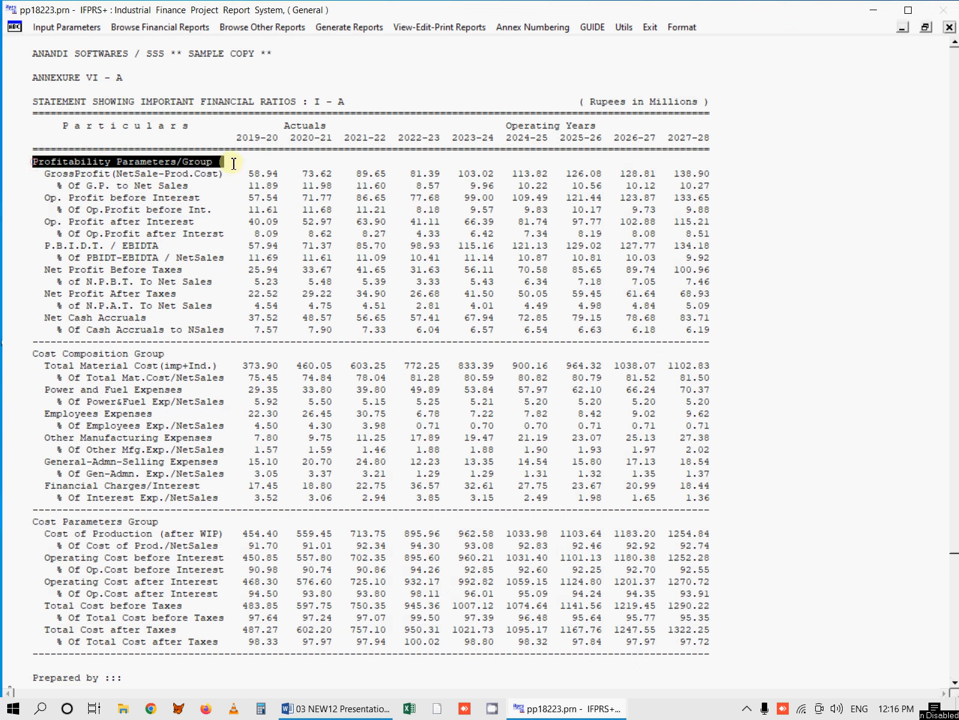
{"action": "left_click_drag", "start_coordinate": [27, 521], "coordinate": [182, 522]}
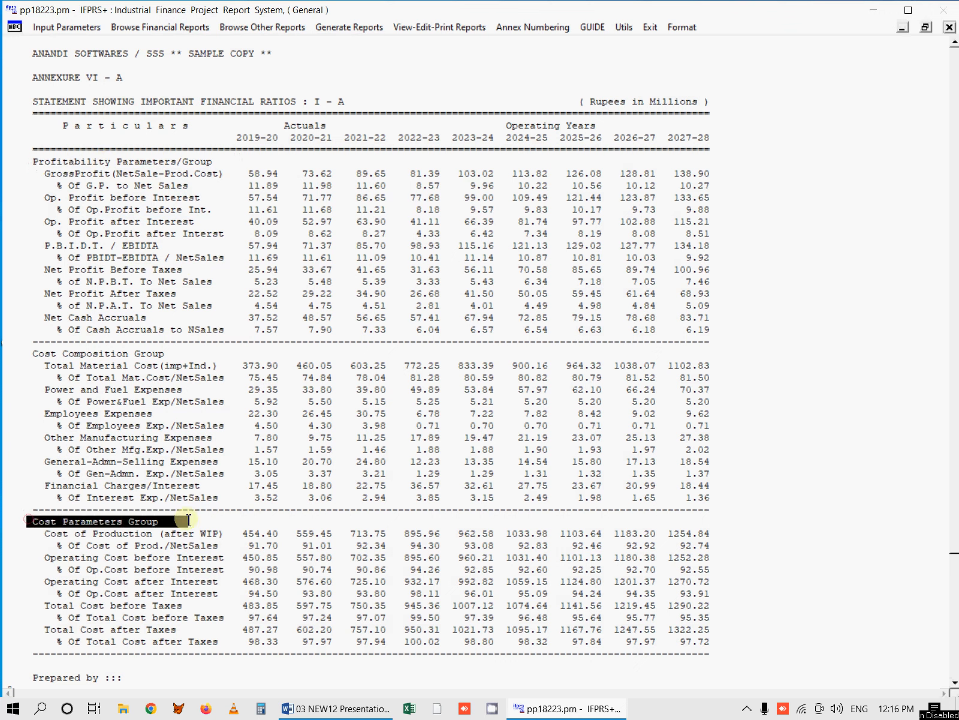
{"action": "left_click_drag", "start_coordinate": [27, 354], "coordinate": [178, 356]}
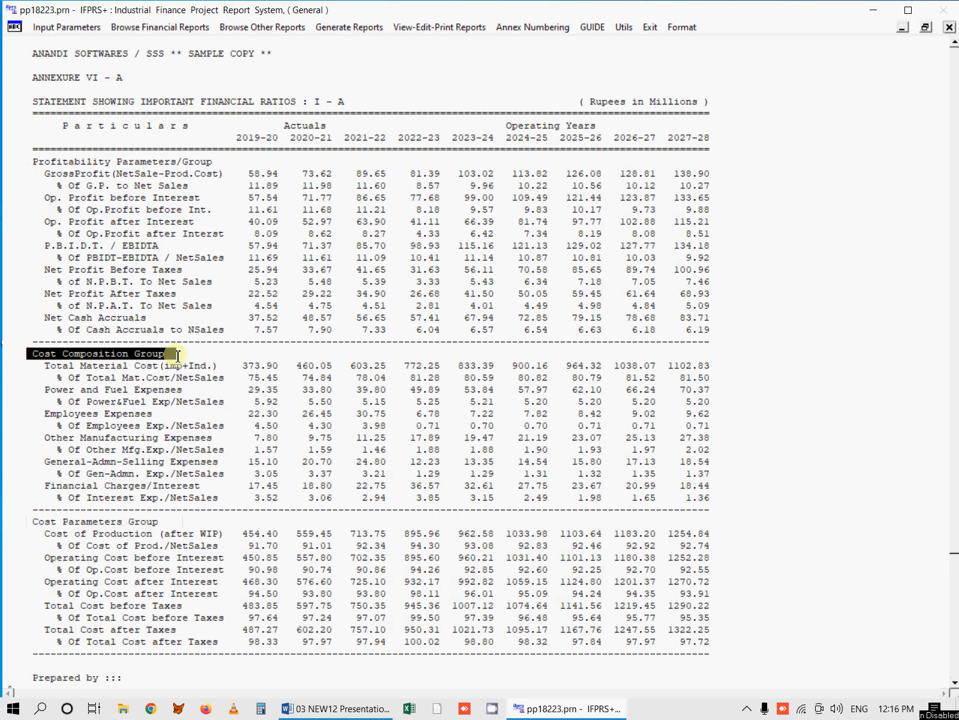
{"action": "key", "text": "Escape"}
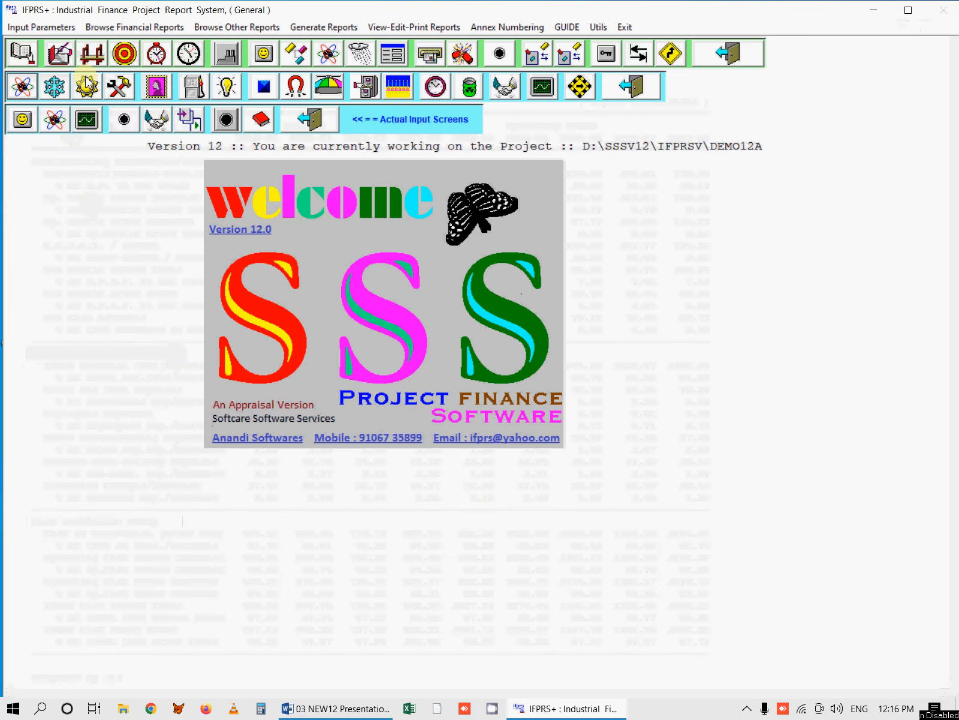
Browse the working capital group ratios from current ratio down to the bank finance composition, and close the report.
{"action": "left_click", "coordinate": [135, 27]}
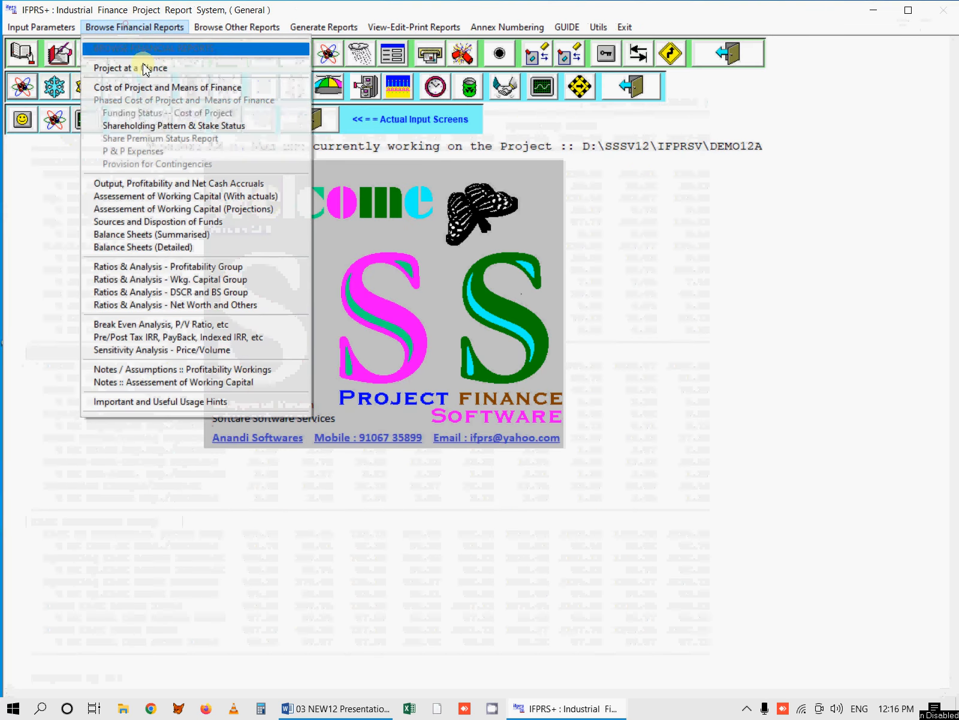
{"action": "left_click", "coordinate": [188, 279]}
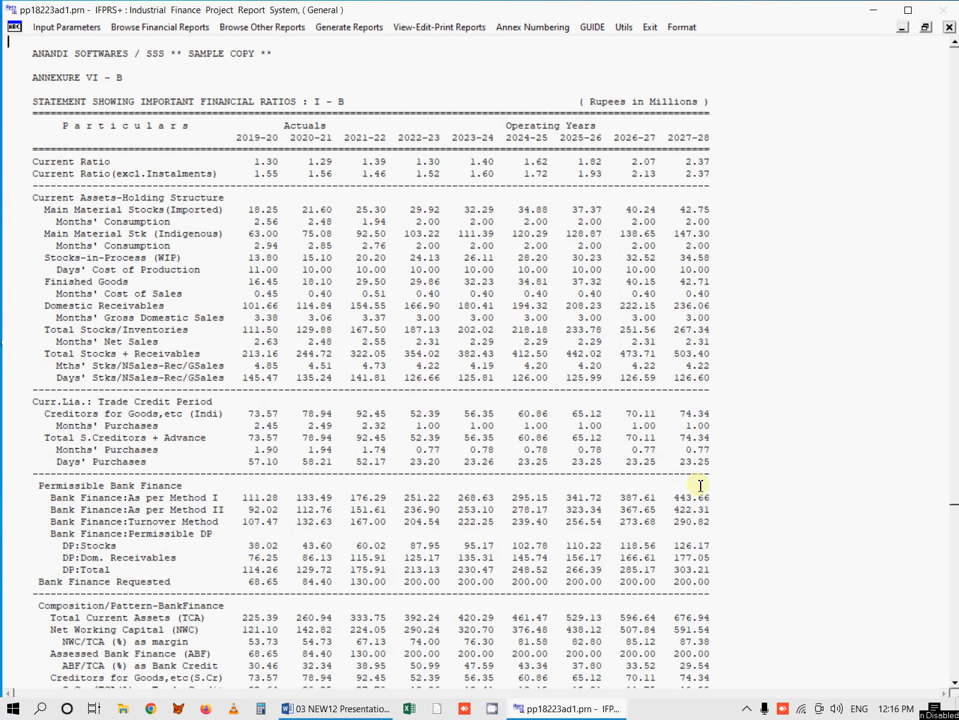
{"action": "scroll", "coordinate": [954, 685], "scroll_direction": "down", "scroll_amount": 3}
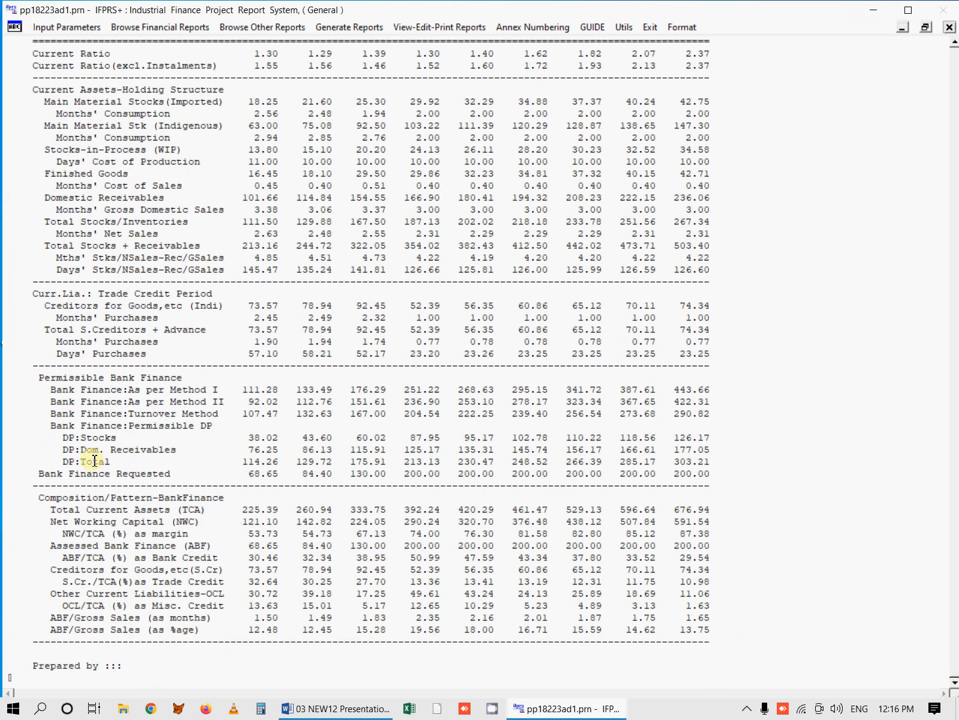
{"action": "key", "text": "Escape"}
Open the DSCR and BS group ratios and highlight the funds available, debt service obligations, overall gross DSCR and overall net DSCR.
{"action": "left_click", "coordinate": [120, 27]}
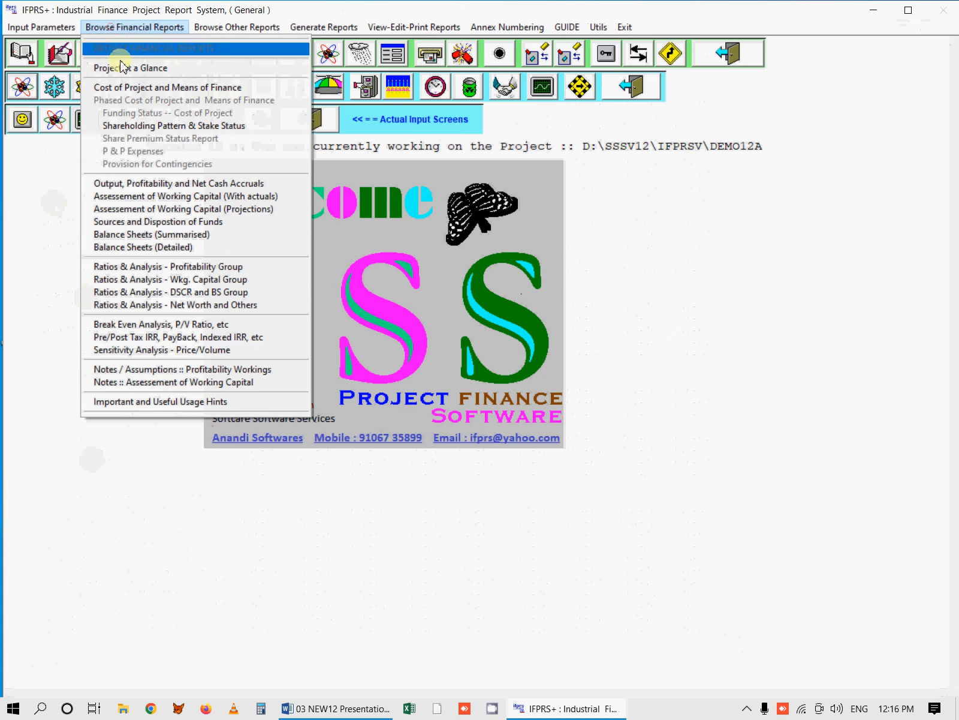
{"action": "left_click", "coordinate": [172, 292]}
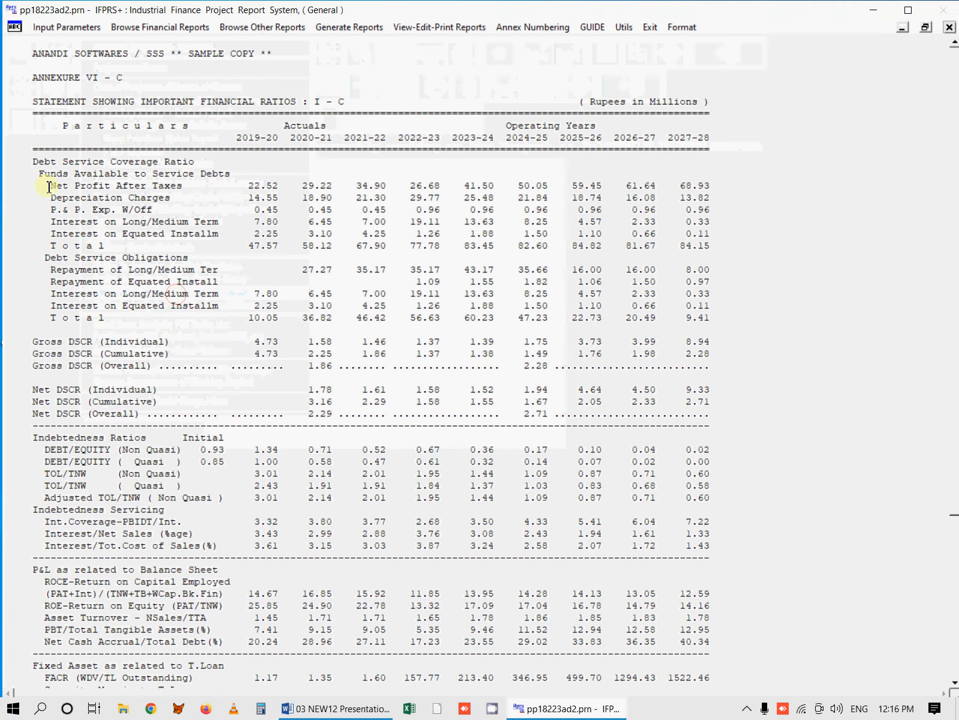
{"action": "left_click_drag", "start_coordinate": [29, 175], "coordinate": [240, 175]}
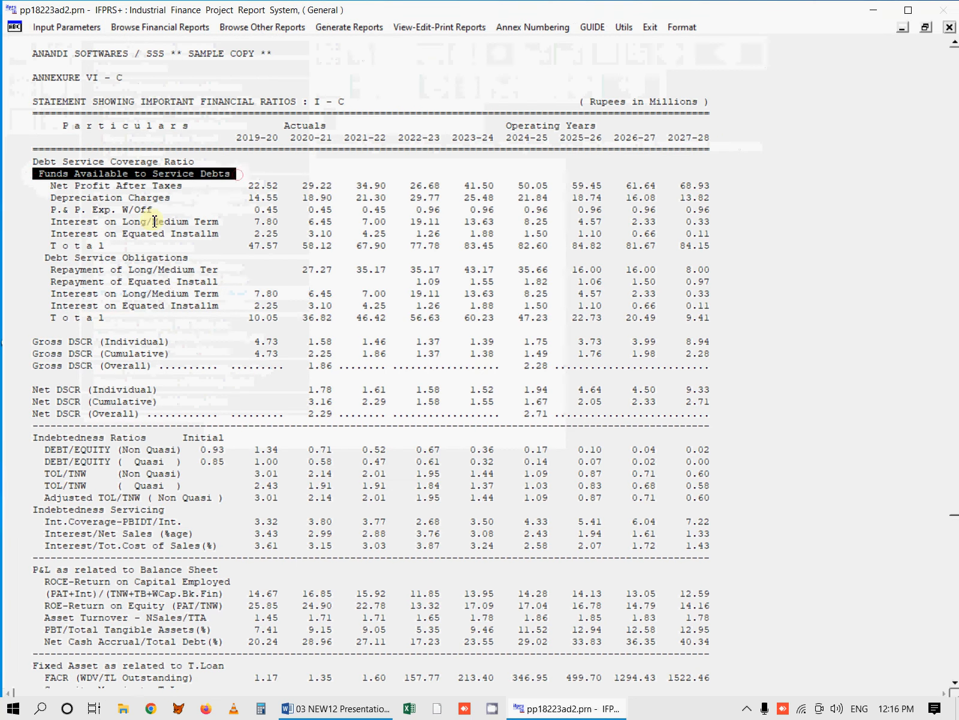
{"action": "left_click_drag", "start_coordinate": [38, 257], "coordinate": [226, 259]}
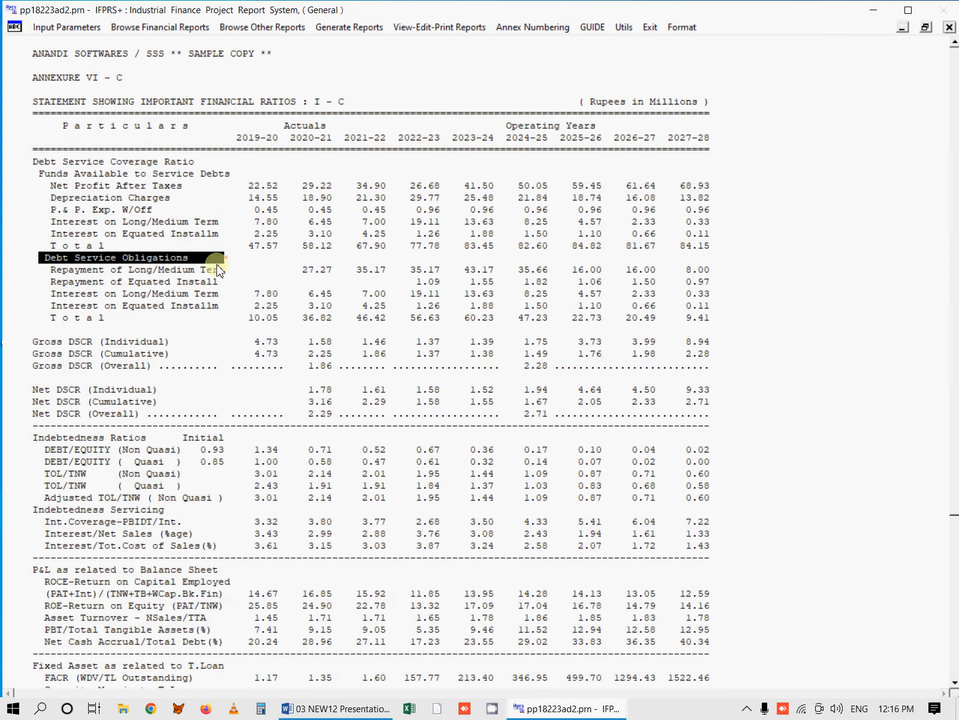
{"action": "left_click_drag", "start_coordinate": [28, 368], "coordinate": [658, 374]}
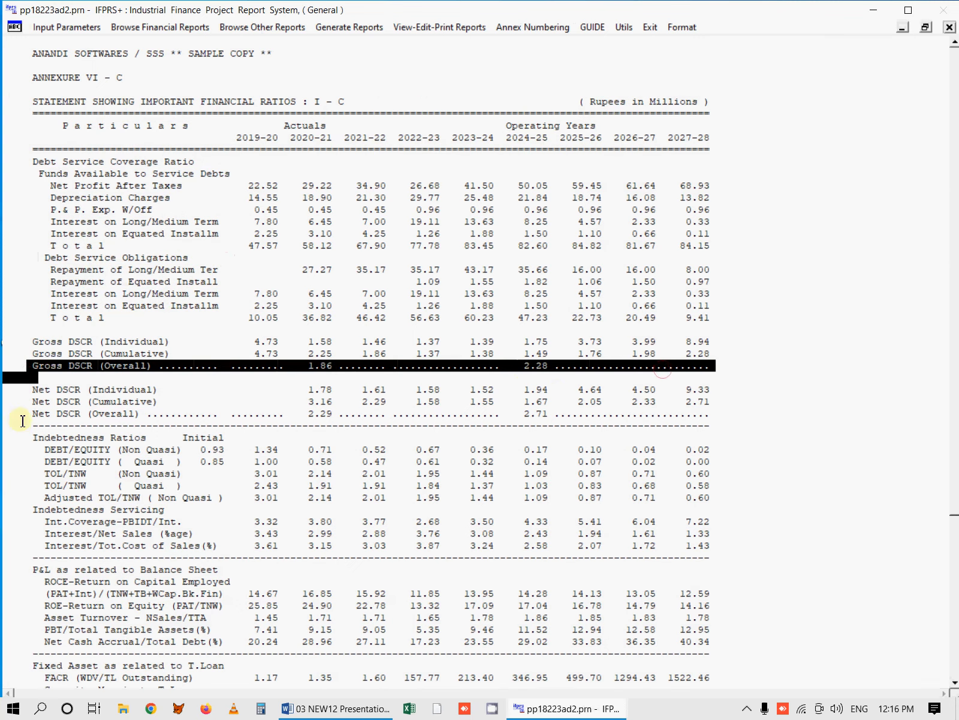
{"action": "left_click_drag", "start_coordinate": [22, 421], "coordinate": [723, 419]}
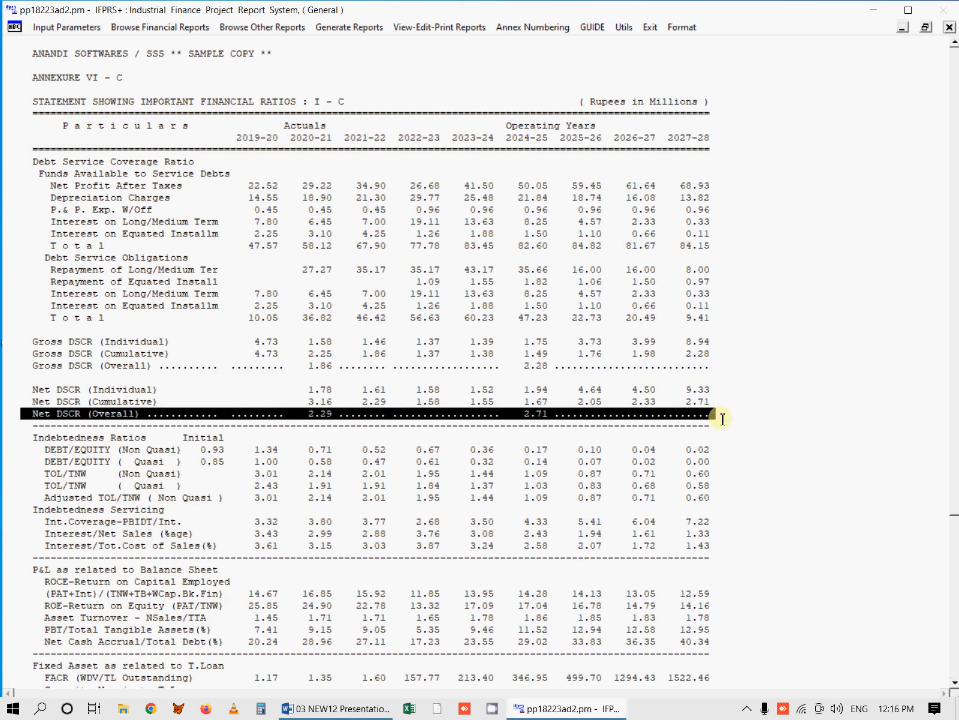
{"action": "left_click", "coordinate": [93, 354]}
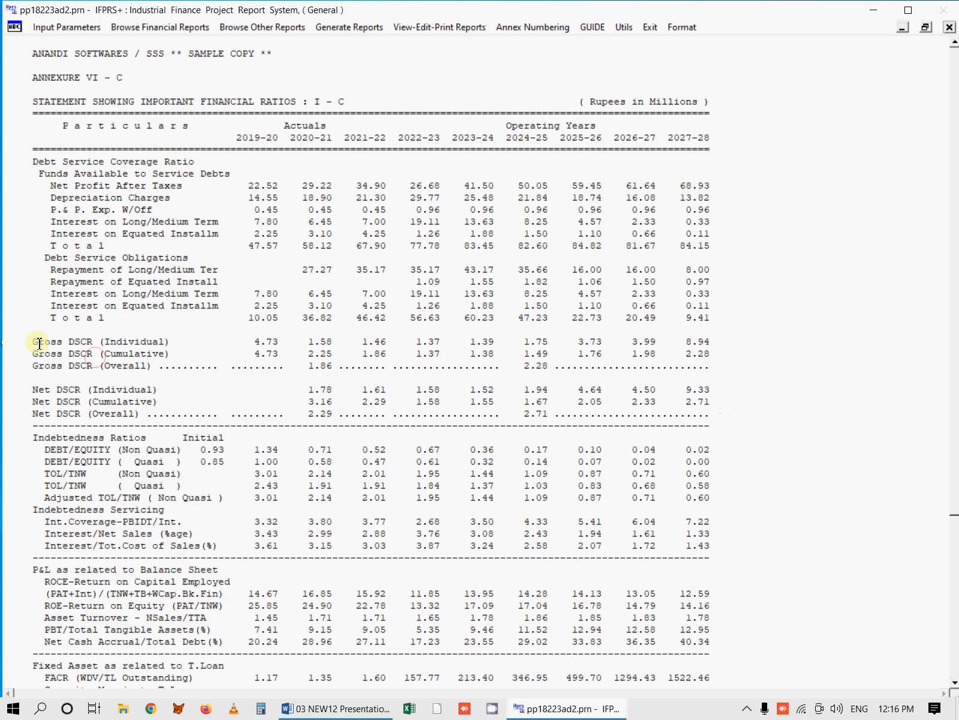
Highlight the individual and cumulative gross DSCR rows and the overall gross DSCR for the operating years.
{"action": "left_click_drag", "start_coordinate": [39, 343], "coordinate": [690, 341]}
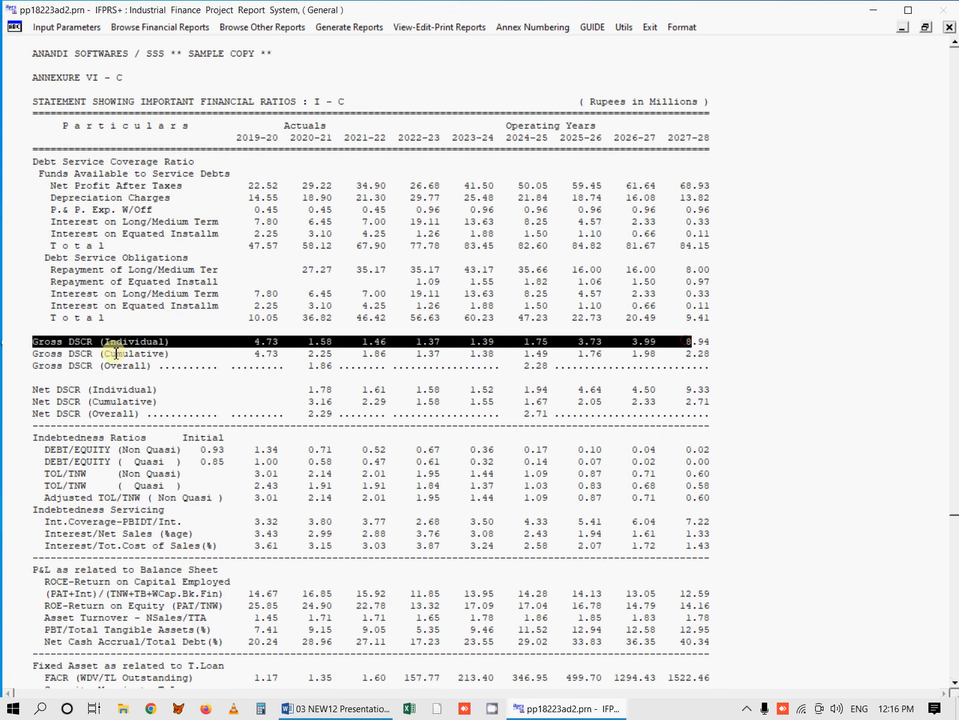
{"action": "left_click_drag", "start_coordinate": [20, 355], "coordinate": [692, 360]}
{"action": "left_click", "coordinate": [452, 351]}
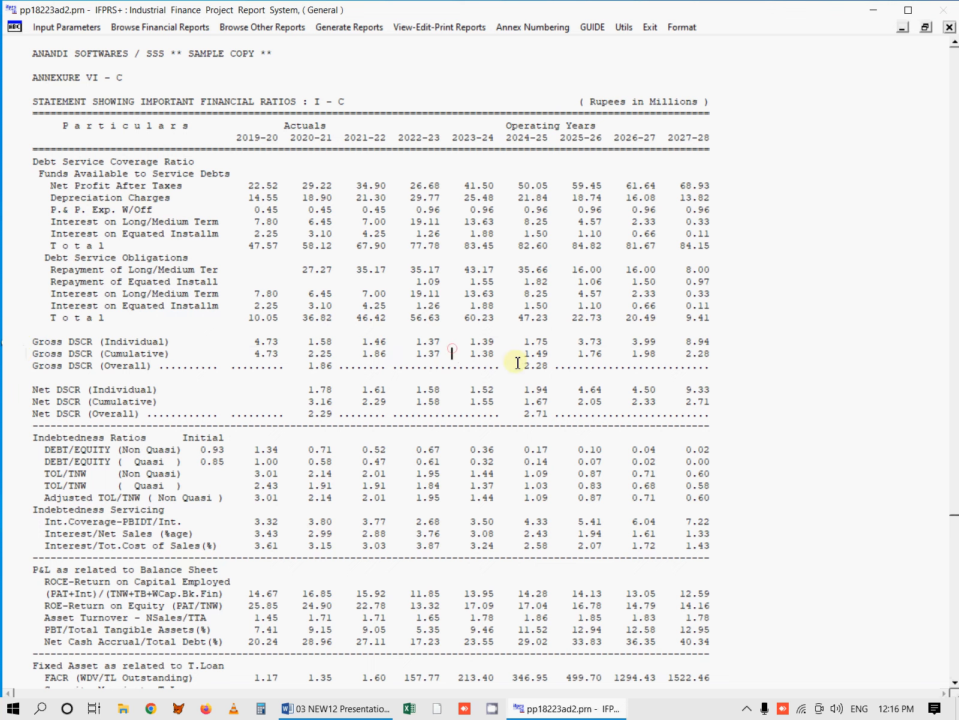
{"action": "left_click_drag", "start_coordinate": [517, 362], "coordinate": [560, 363]}
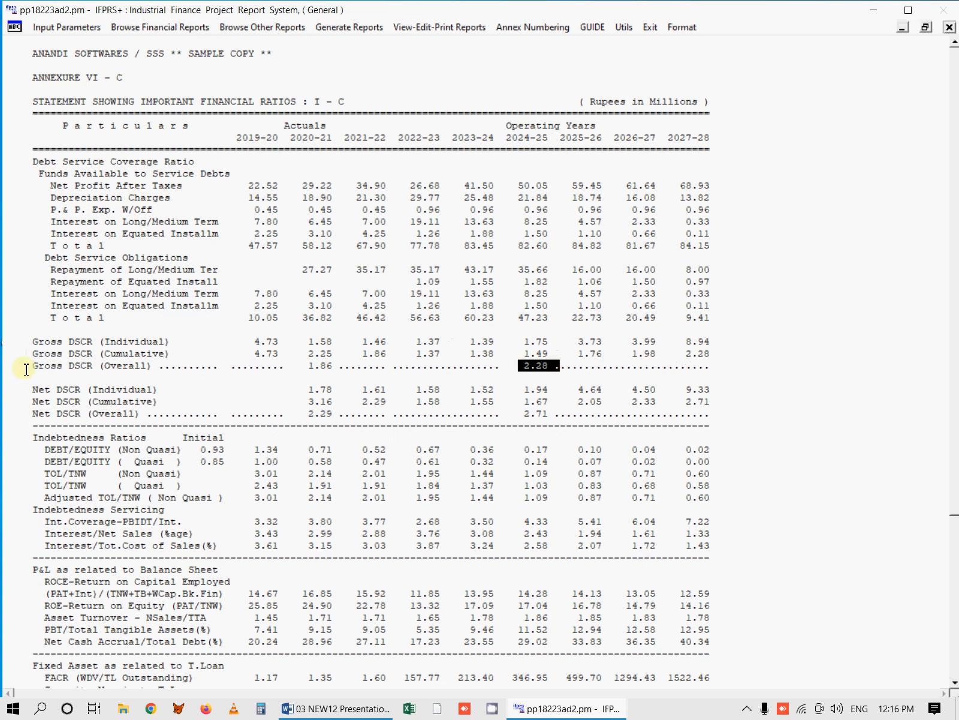
{"action": "left_click", "coordinate": [61, 376]}
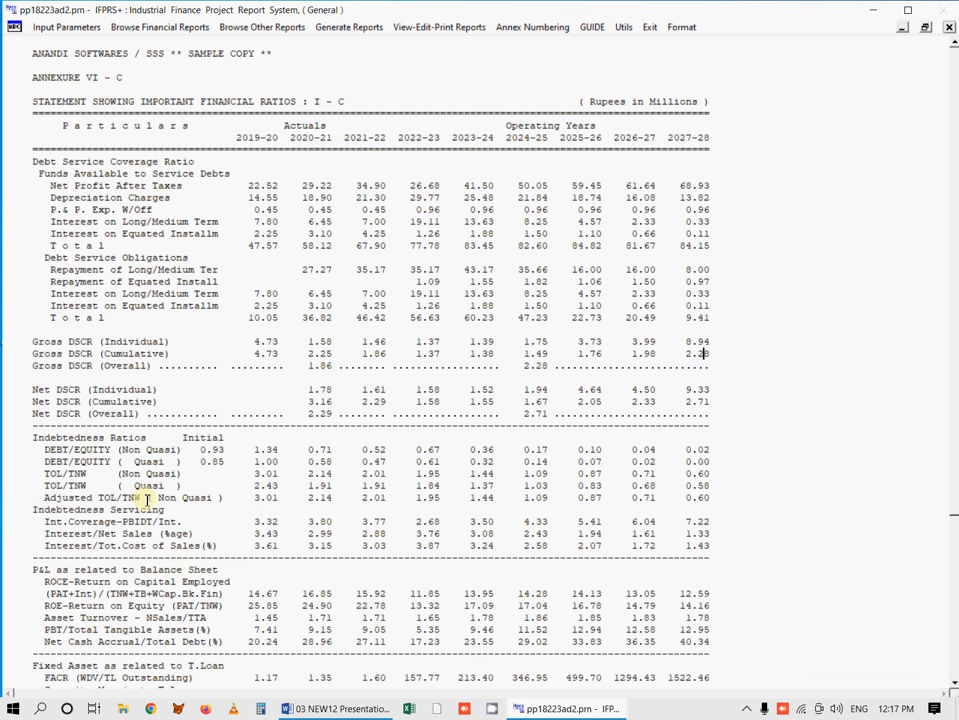
Review the rest of the ratios report, highlighting the heading for P&L as related to balance sheet.
{"action": "left_click", "coordinate": [954, 686]}
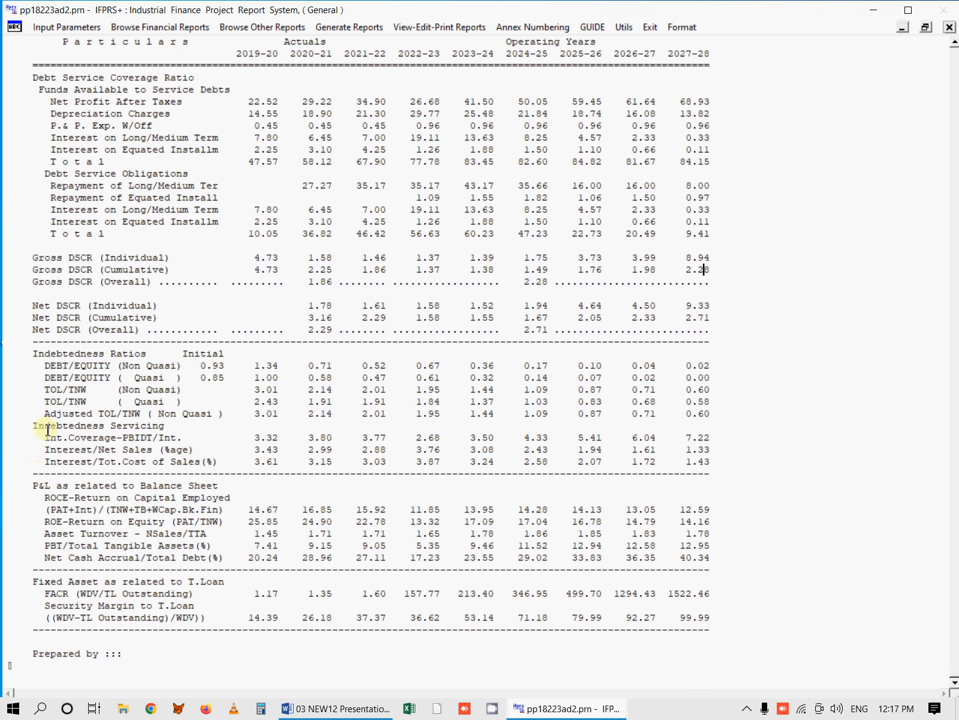
{"action": "left_click_drag", "start_coordinate": [37, 481], "coordinate": [220, 486]}
{"action": "left_click", "coordinate": [45, 545]}
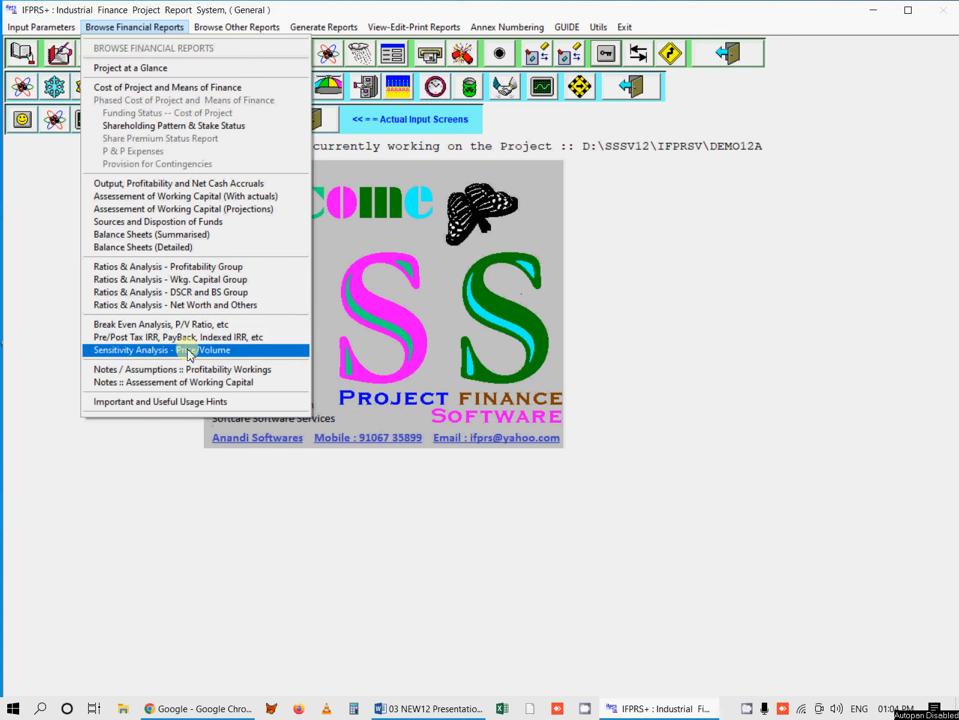
Open the BEP calculation basis and variability chart, review the variable and fixed percentages, and close it.
{"action": "left_click", "coordinate": [604, 63]}
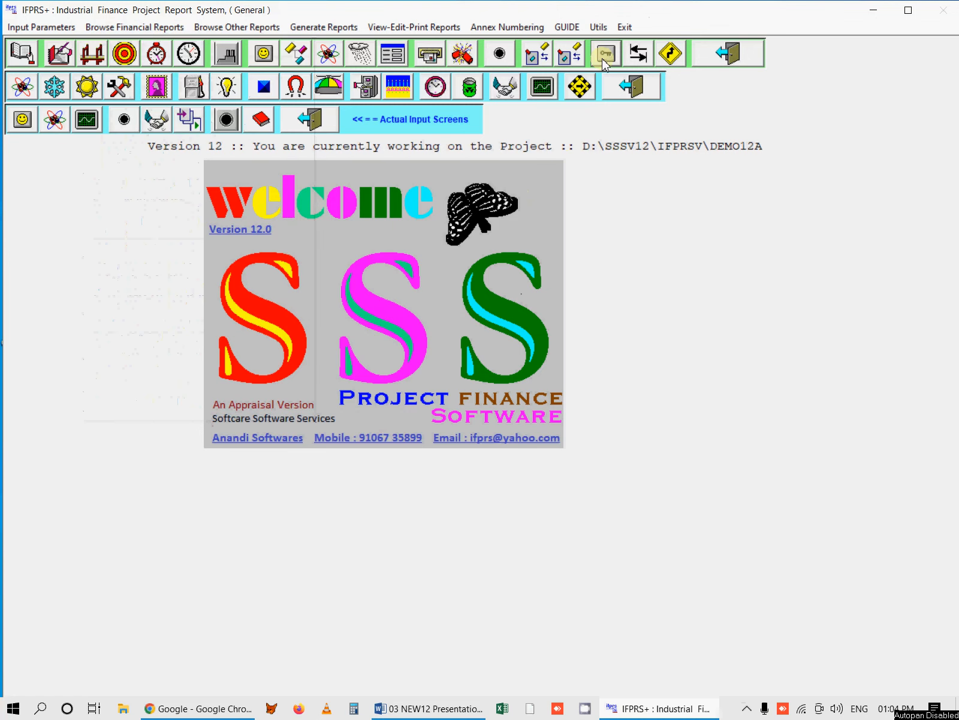
{"action": "left_click", "coordinate": [607, 54]}
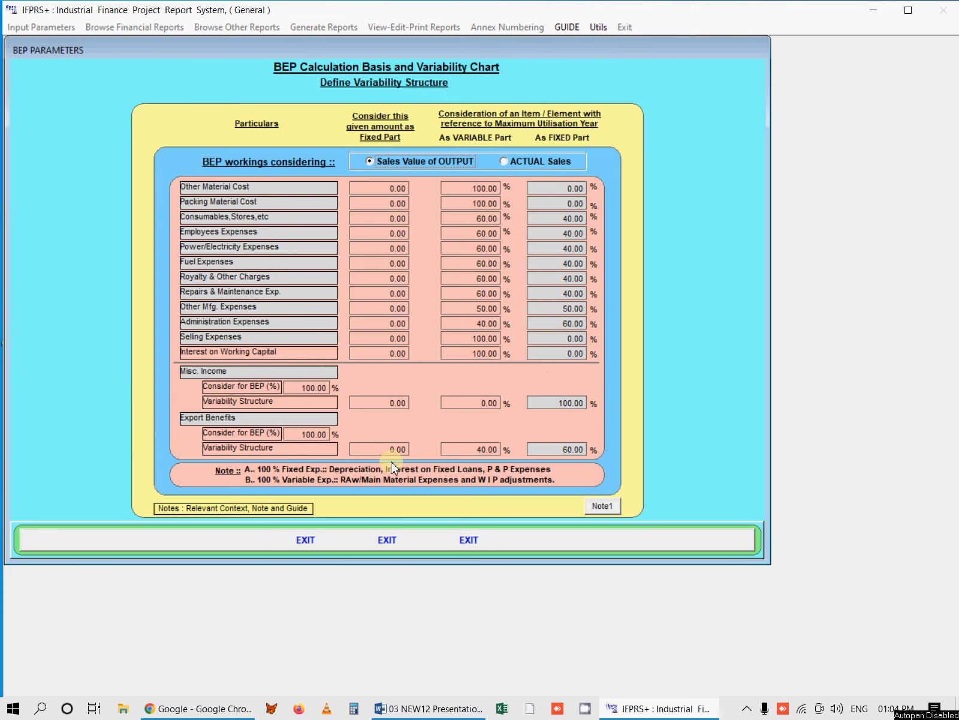
{"action": "left_click", "coordinate": [456, 537]}
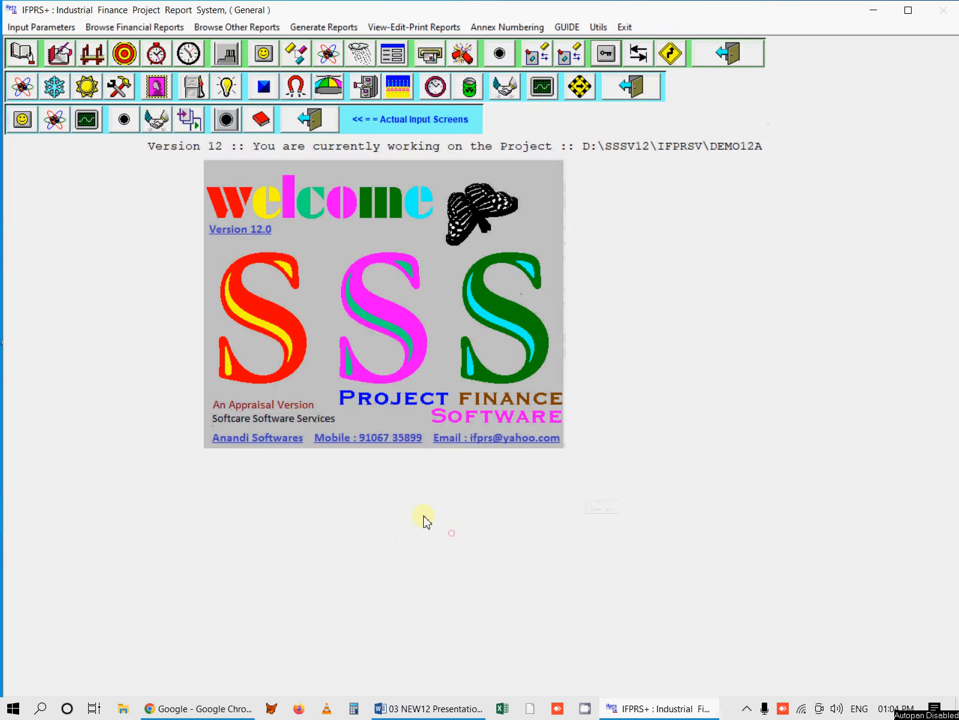
Browse the break even analysis report from operating income down to the break even percentages at maximum utilisation, and close it.
{"action": "left_click", "coordinate": [123, 26]}
{"action": "left_click", "coordinate": [180, 324]}
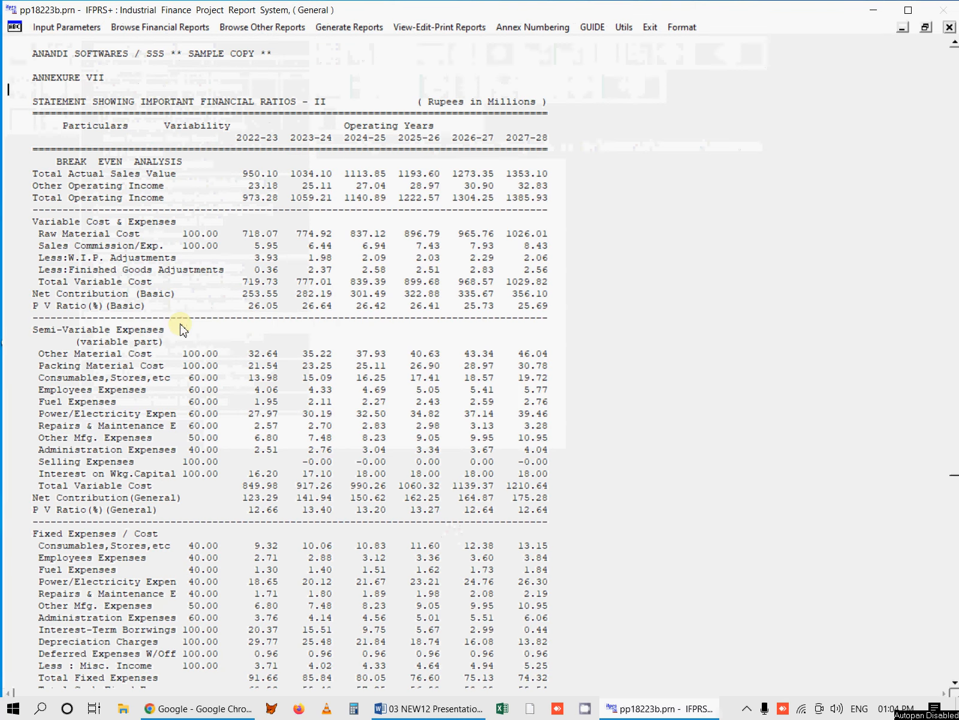
{"action": "key", "text": "Down"}
{"action": "key", "text": "Down"}
{"action": "key", "text": "Down"}
{"action": "key", "text": "Down"}
{"action": "key", "text": "Down"}
{"action": "key", "text": "Down"}
{"action": "key", "text": "Down"}
{"action": "key", "text": "Down"}
{"action": "key", "text": "Down"}
{"action": "key", "text": "Down"}
{"action": "key", "text": "Down"}
{"action": "key", "text": "Down"}
{"action": "key", "text": "Down"}
{"action": "key", "text": "Down"}
{"action": "key", "text": "Down"}
{"action": "key", "text": "Down"}
{"action": "key", "text": "Down"}
{"action": "key", "text": "Down"}
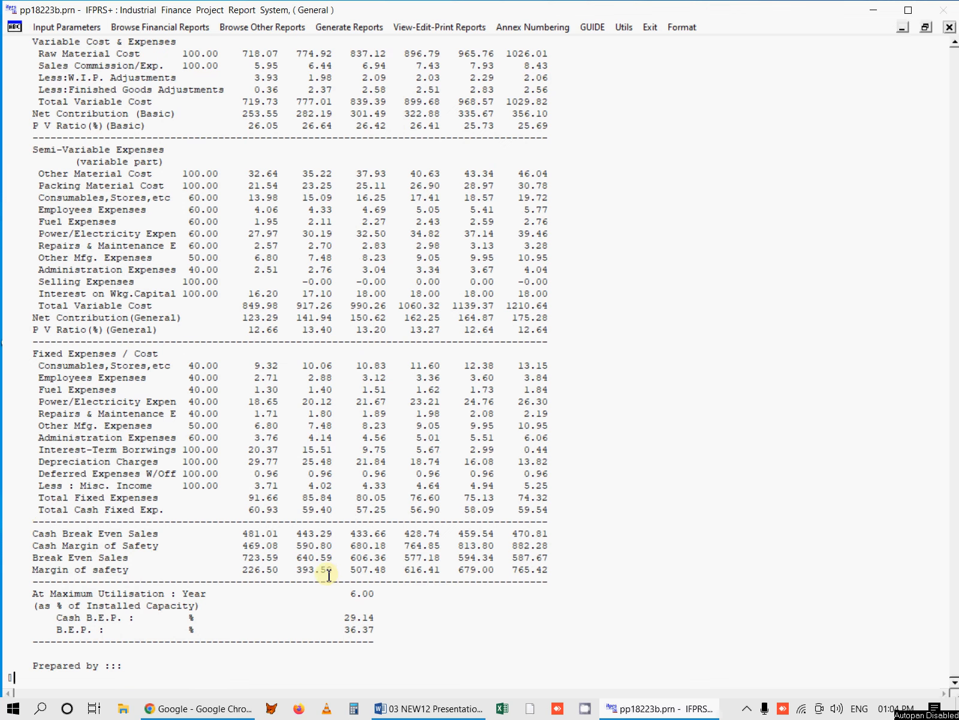
{"action": "key", "text": "Escape"}
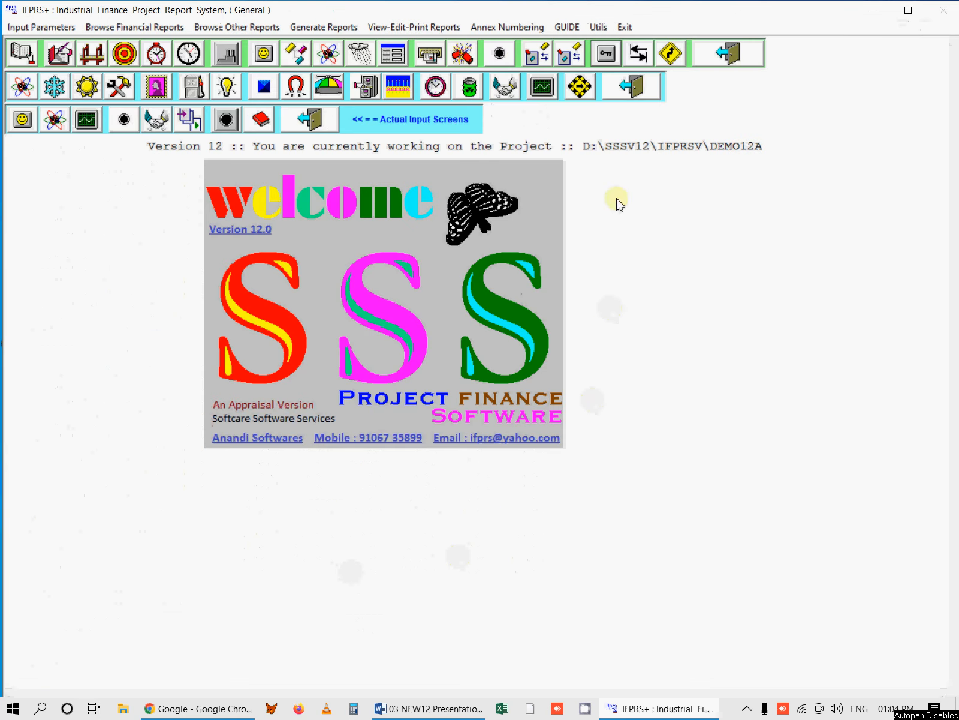
Review and close the IRR and sensitivity analysis inputs, and open the residual value of assets and goodwill inputs for IRR workings.
{"action": "left_click", "coordinate": [635, 52]}
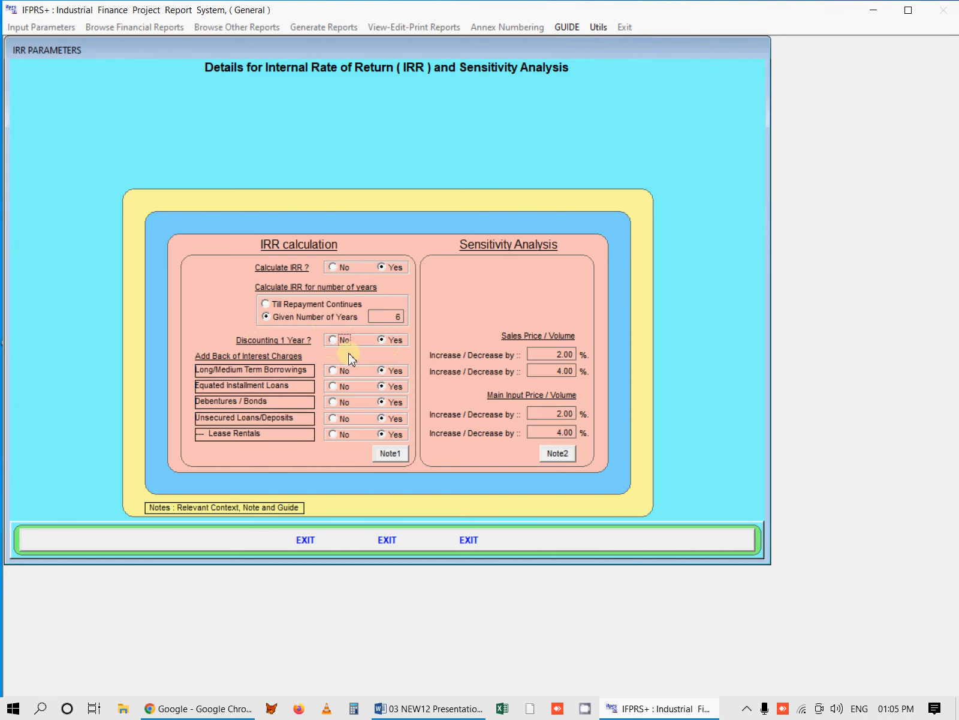
{"action": "left_click", "coordinate": [538, 549]}
{"action": "left_click", "coordinate": [466, 58]}
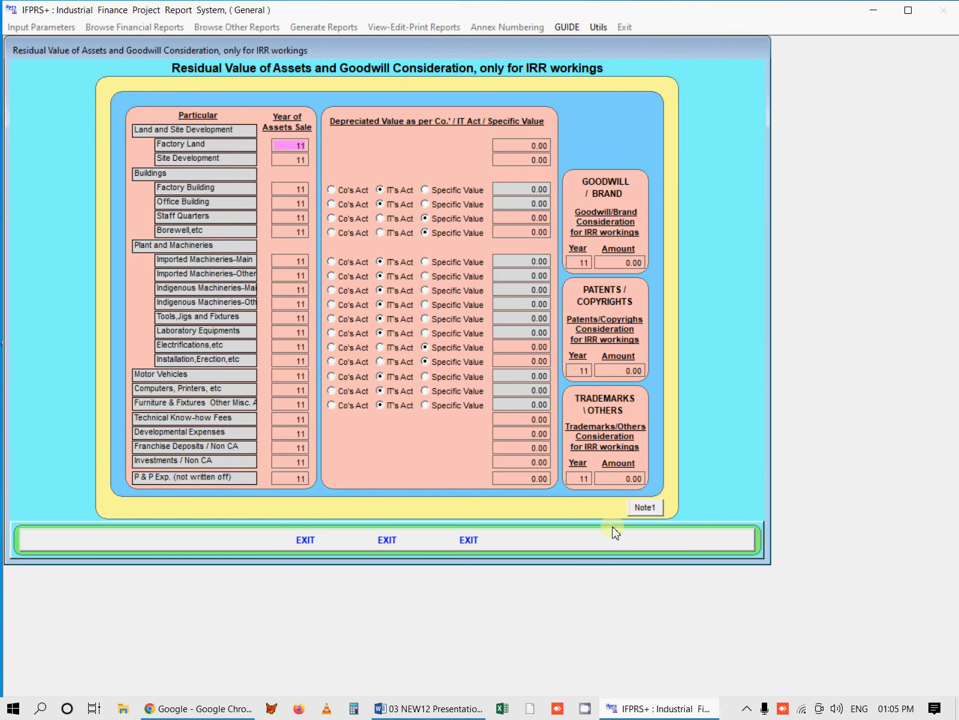
Close the residual value inputs, browse the IRR and payback report highlighting the effective post-tax and pre-tax IRR, and close it.
{"action": "left_click", "coordinate": [606, 545]}
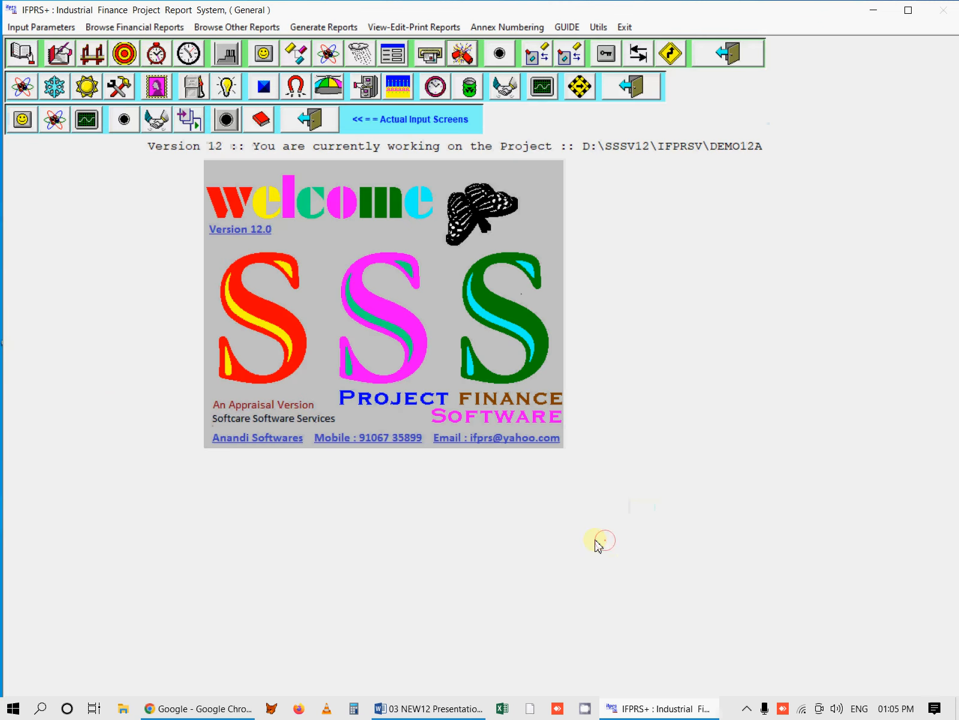
{"action": "left_click", "coordinate": [118, 26]}
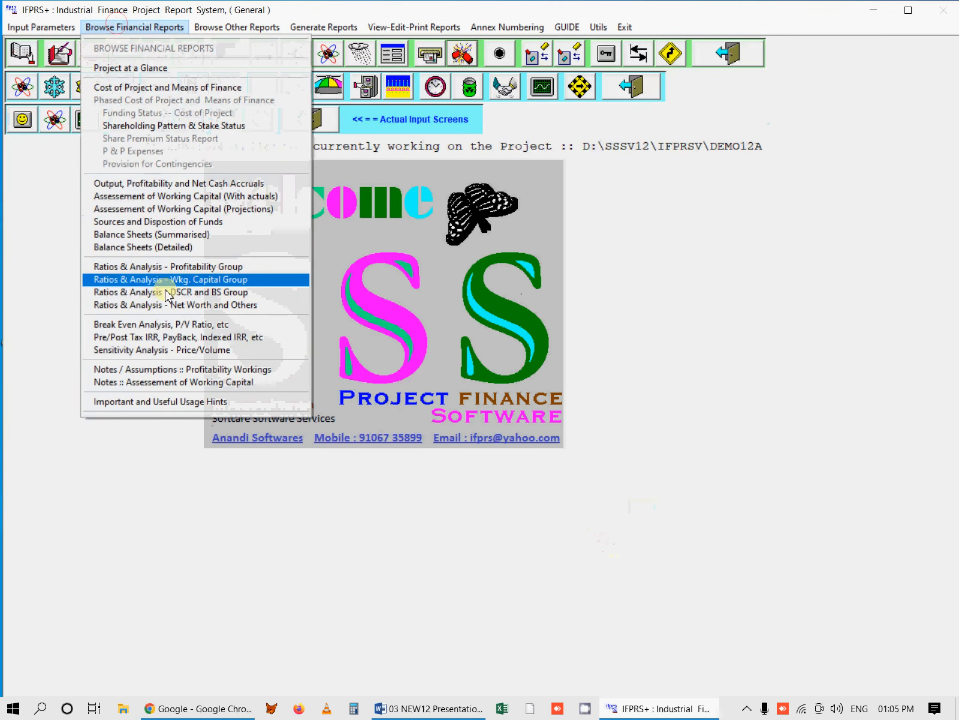
{"action": "left_click", "coordinate": [171, 337]}
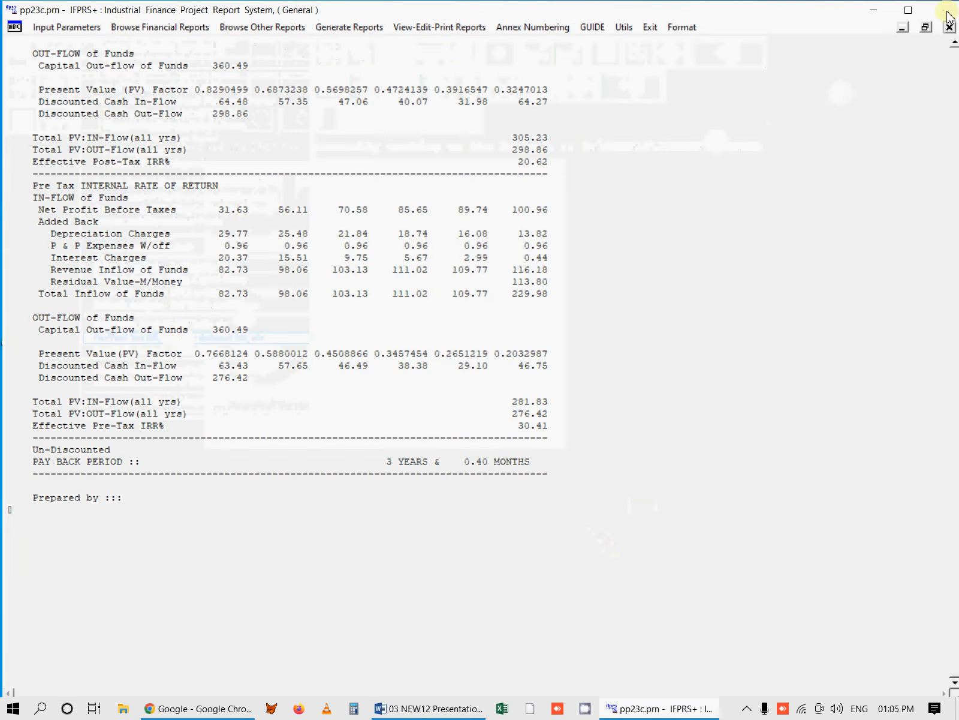
{"action": "left_click", "coordinate": [954, 59]}
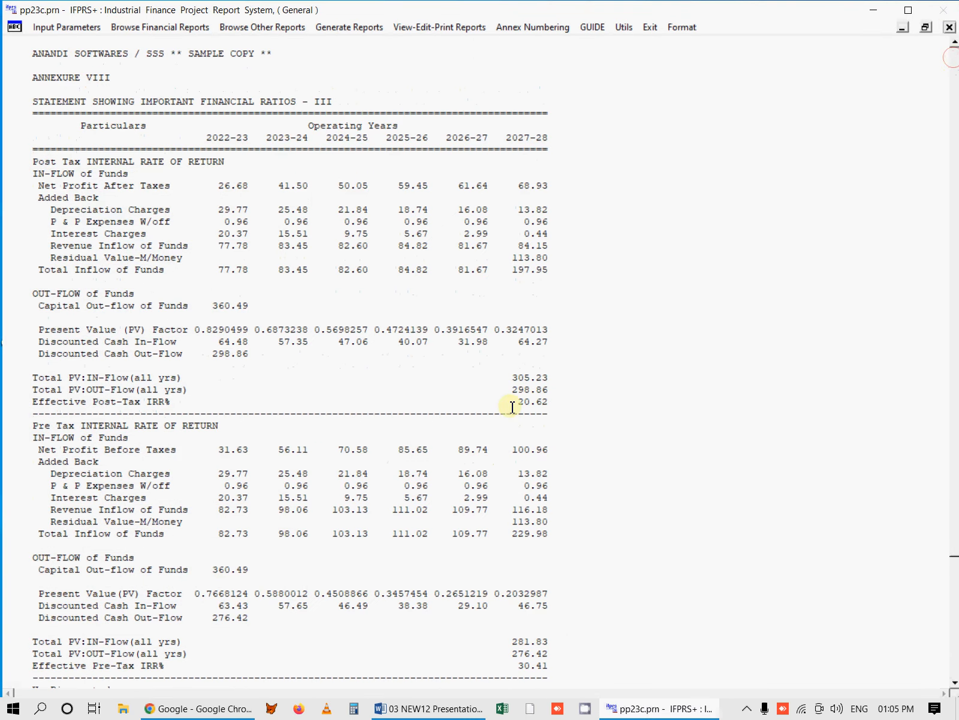
{"action": "left_click_drag", "start_coordinate": [509, 401], "coordinate": [537, 420]}
{"action": "left_click_drag", "start_coordinate": [510, 665], "coordinate": [564, 667]}
{"action": "key", "text": "Escape"}
{"action": "key", "text": "Escape"}
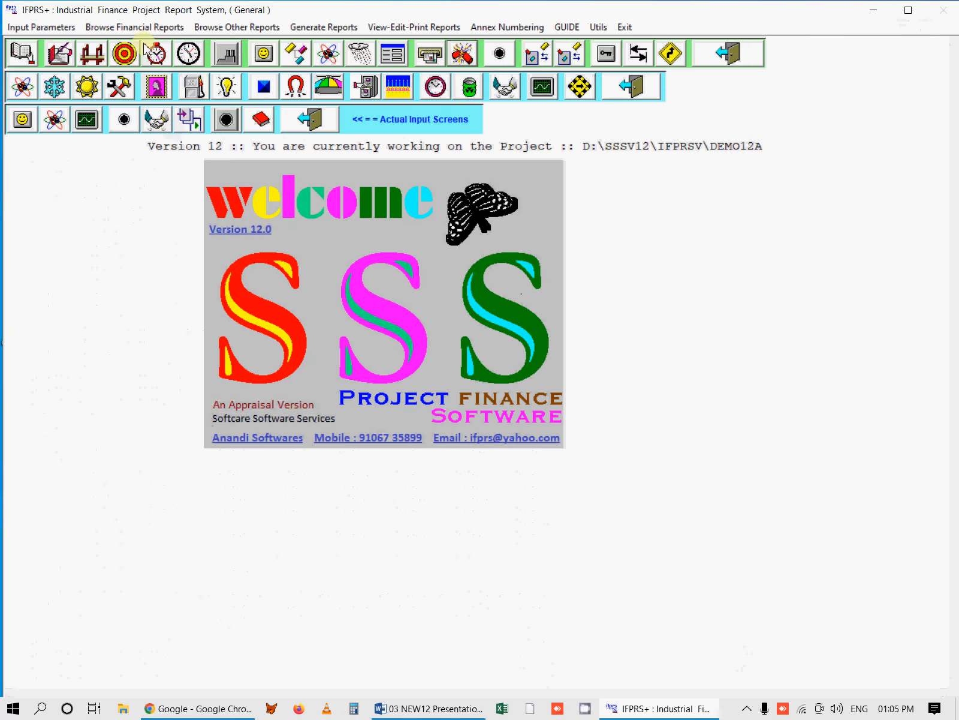
Open the price/volume sensitivity analysis report and highlight the price change percentages and the sale value, N.P.B.T., N.P.A.T., overall DSCR, BEP, ROI and RONW lines.
{"action": "left_click", "coordinate": [134, 27]}
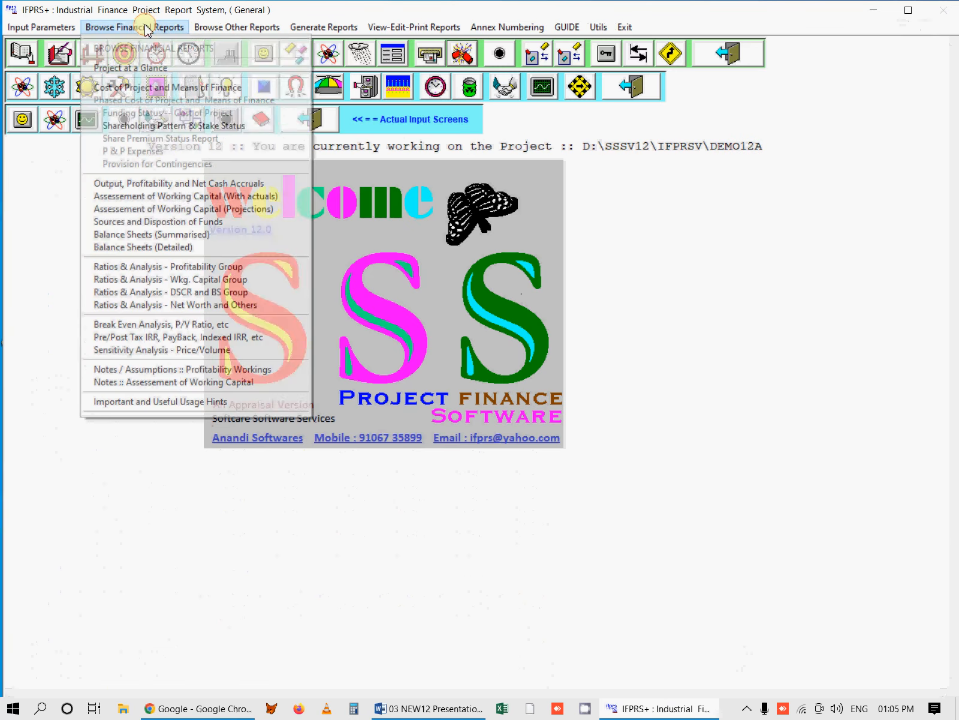
{"action": "left_click", "coordinate": [195, 350]}
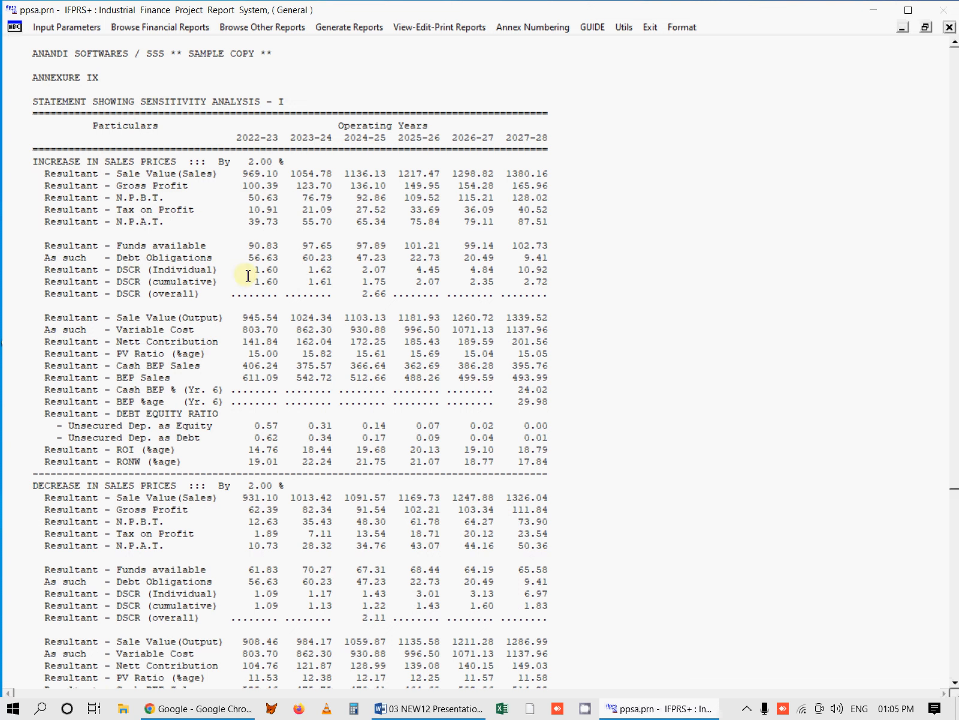
{"action": "left_click_drag", "start_coordinate": [223, 161], "coordinate": [278, 162]}
{"action": "left_click_drag", "start_coordinate": [223, 485], "coordinate": [290, 487]}
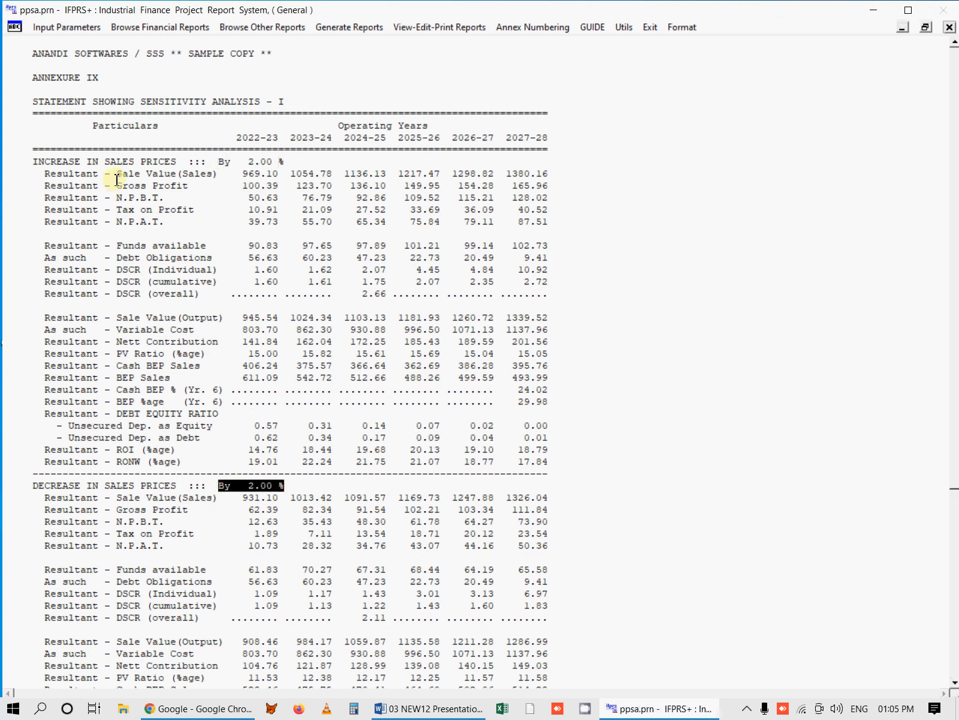
{"action": "left_click_drag", "start_coordinate": [116, 175], "coordinate": [207, 175]}
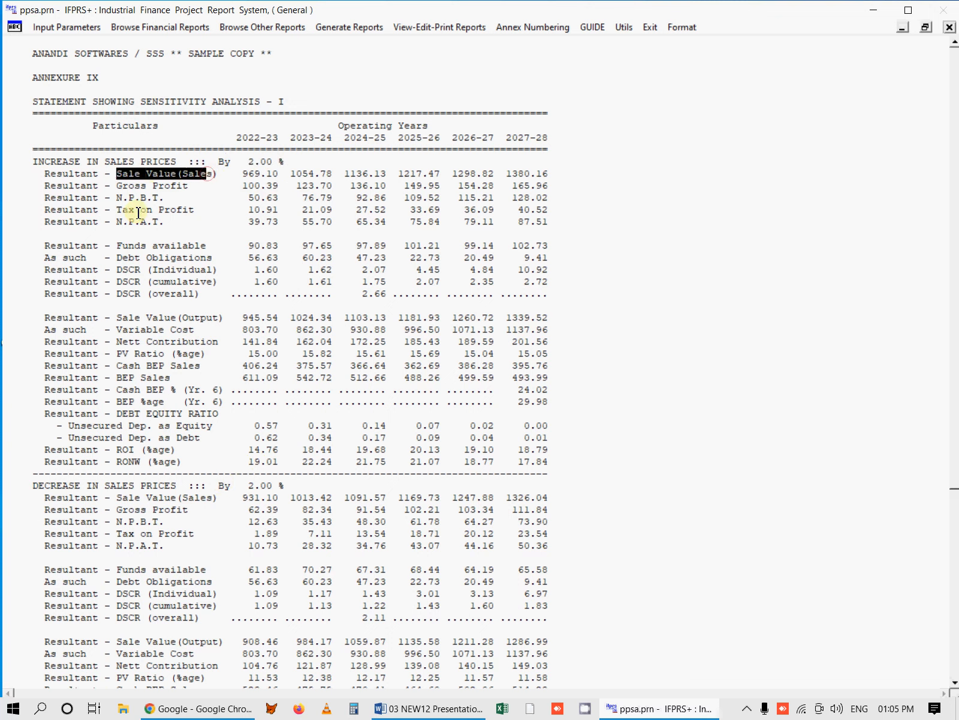
{"action": "left_click_drag", "start_coordinate": [117, 197], "coordinate": [172, 197]}
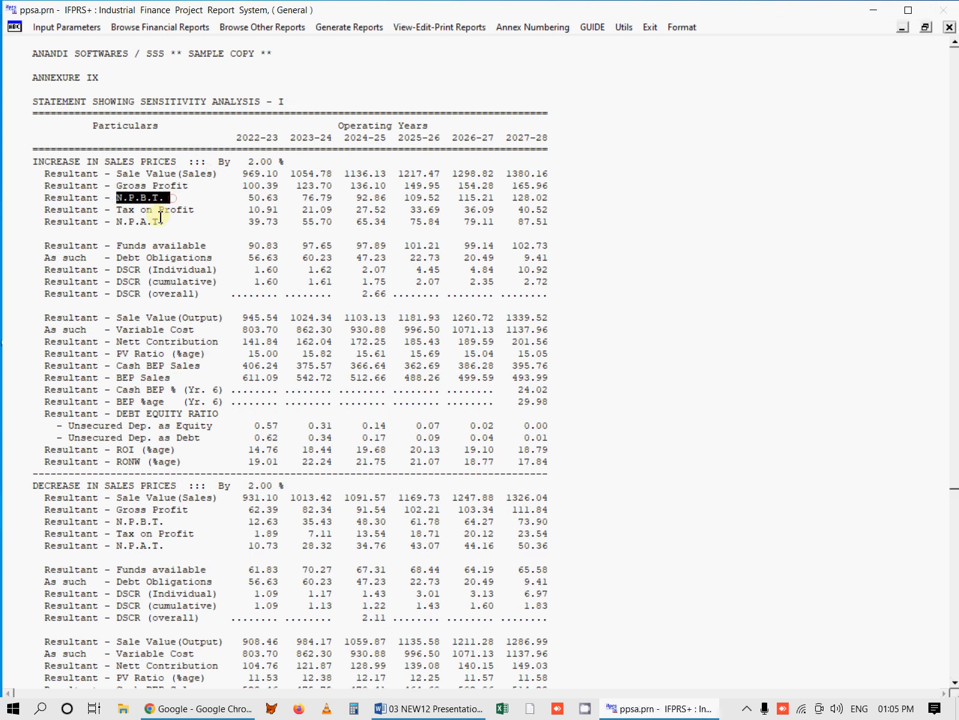
{"action": "left_click_drag", "start_coordinate": [117, 221], "coordinate": [173, 222]}
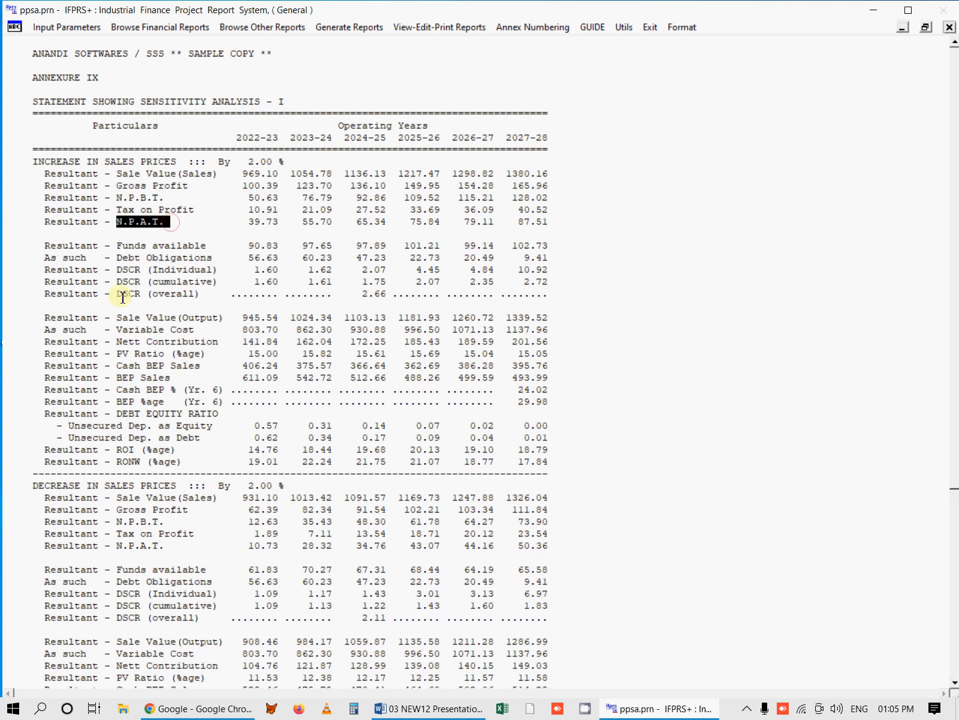
{"action": "left_click_drag", "start_coordinate": [118, 293], "coordinate": [332, 304]}
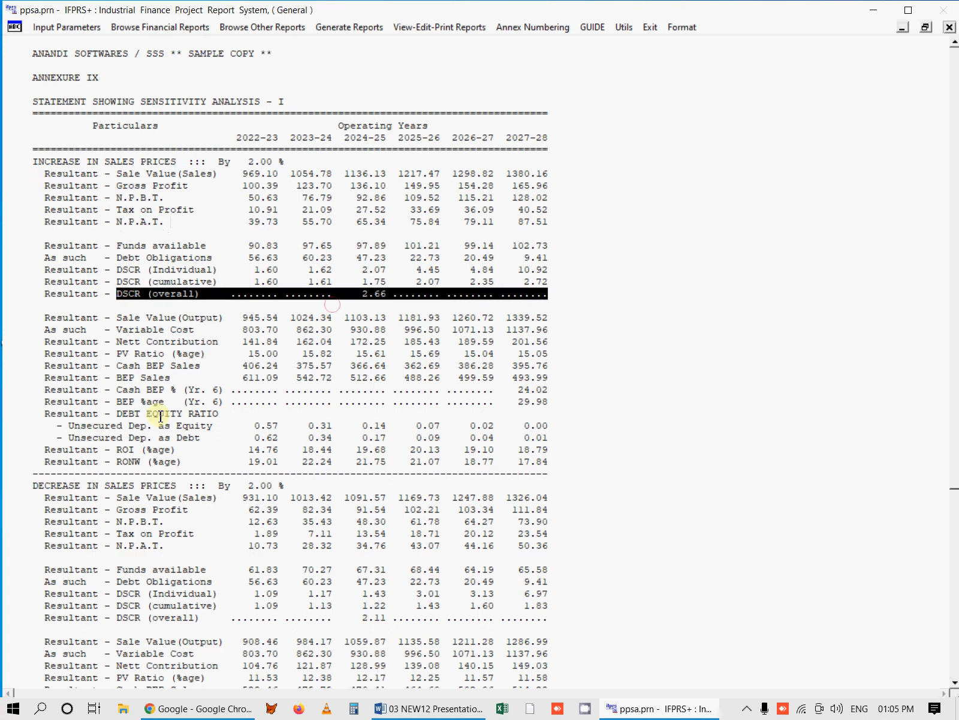
{"action": "left_click_drag", "start_coordinate": [117, 401], "coordinate": [238, 405]}
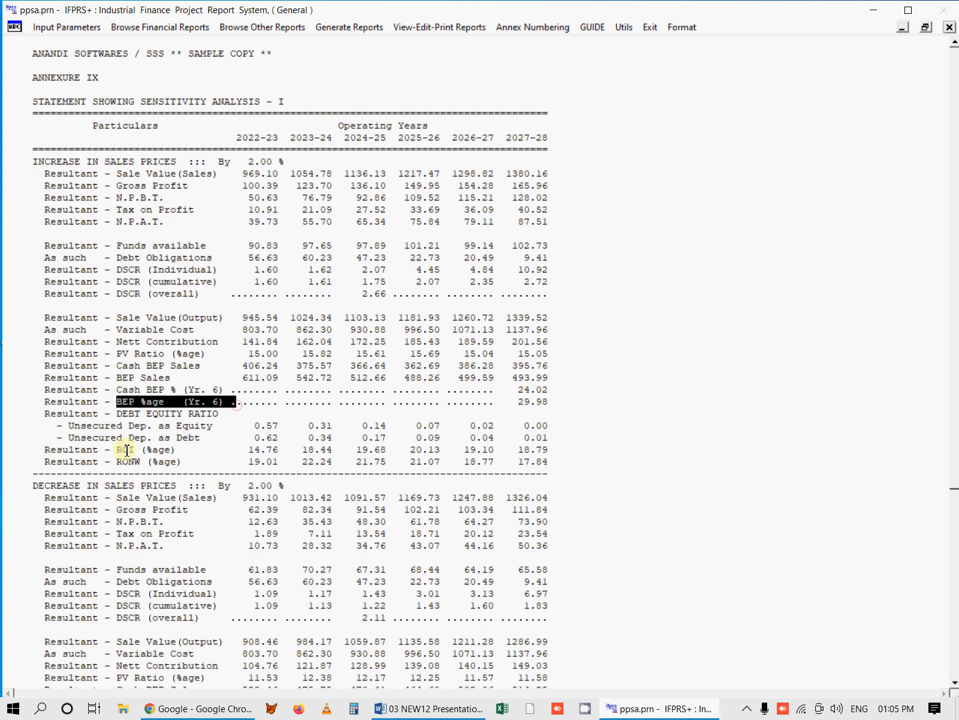
{"action": "left_click_drag", "start_coordinate": [117, 449], "coordinate": [181, 463]}
{"action": "left_click", "coordinate": [197, 468]}
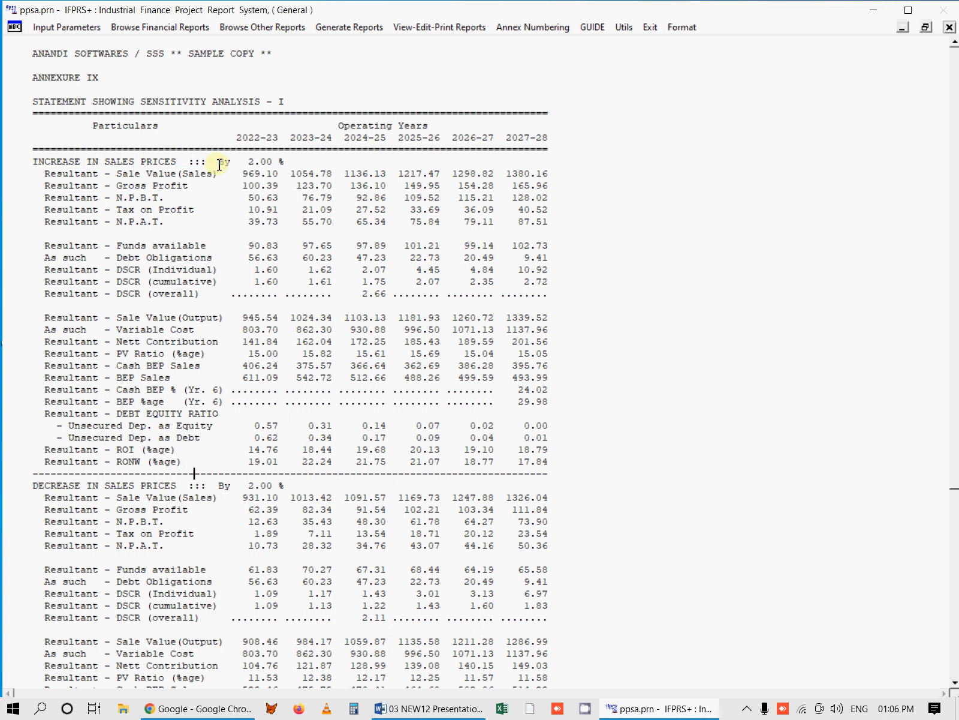
Compare the overall DSCR under the sales price increase and decrease, and close the sensitivity analysis reports.
{"action": "left_click_drag", "start_coordinate": [218, 161], "coordinate": [278, 162]}
{"action": "left_click_drag", "start_coordinate": [358, 295], "coordinate": [386, 296]}
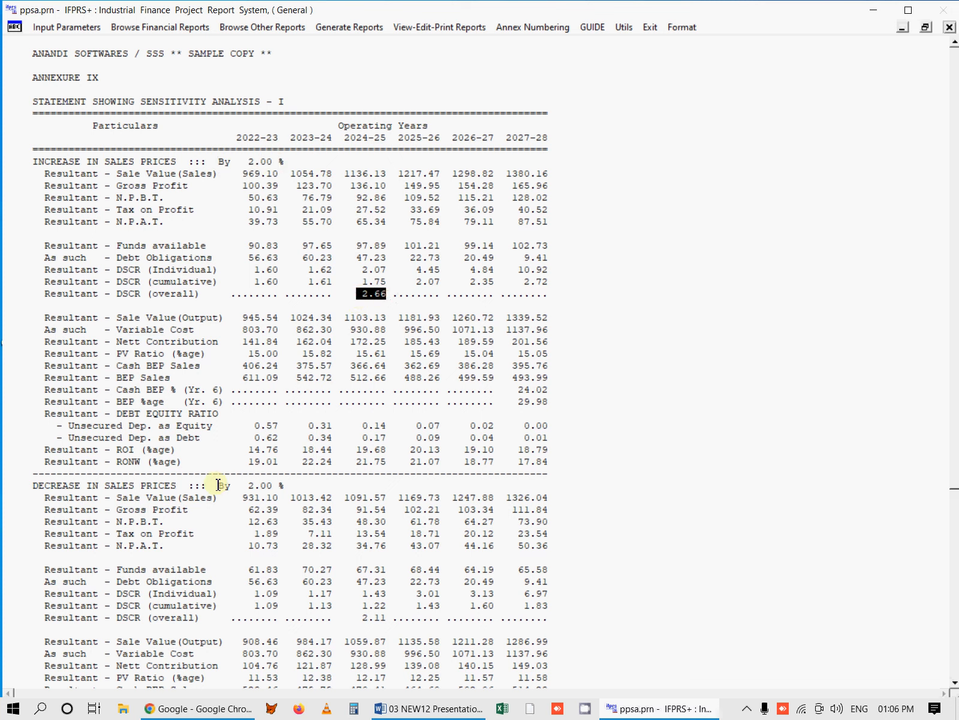
{"action": "left_click_drag", "start_coordinate": [218, 487], "coordinate": [274, 486]}
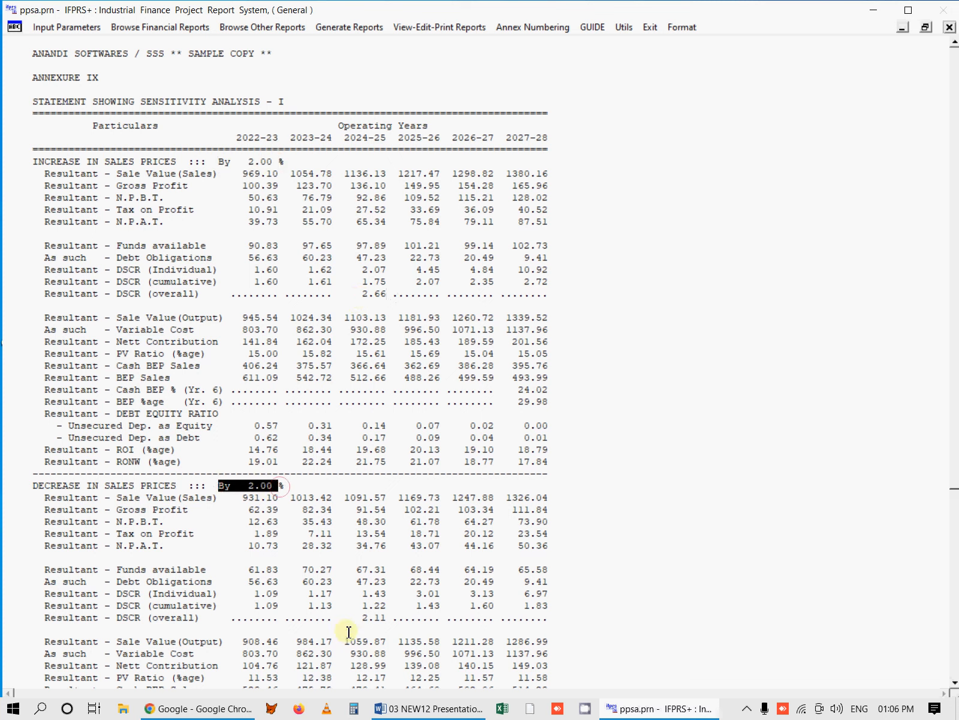
{"action": "left_click_drag", "start_coordinate": [344, 618], "coordinate": [392, 617]}
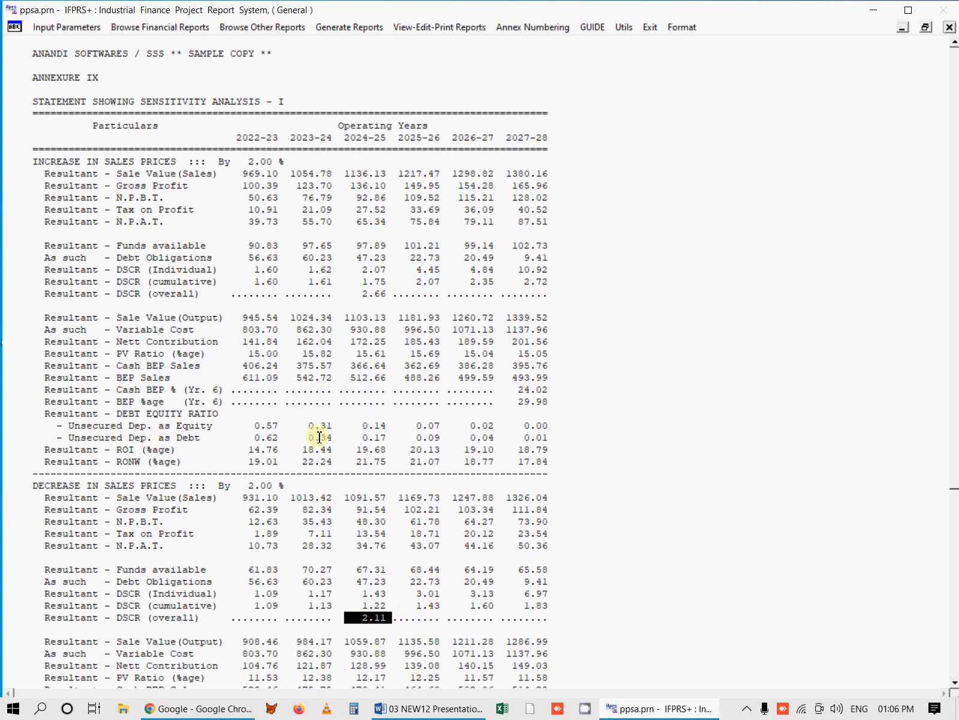
{"action": "left_click", "coordinate": [338, 297]}
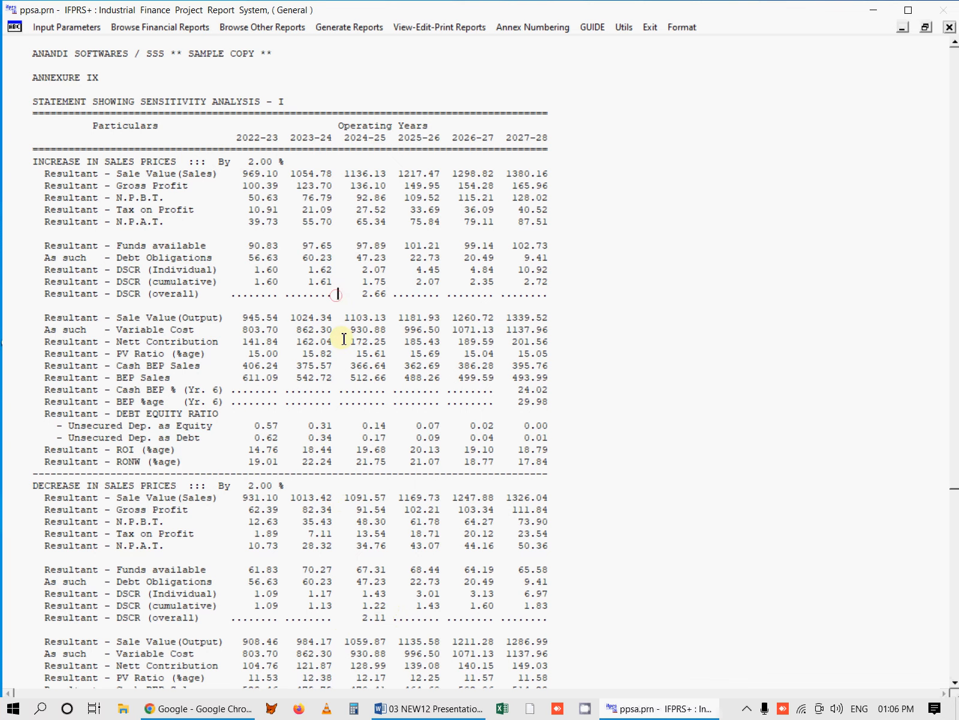
{"action": "key", "text": "Escape"}
{"action": "key", "text": "Escape"}
{"action": "key", "text": "Escape"}
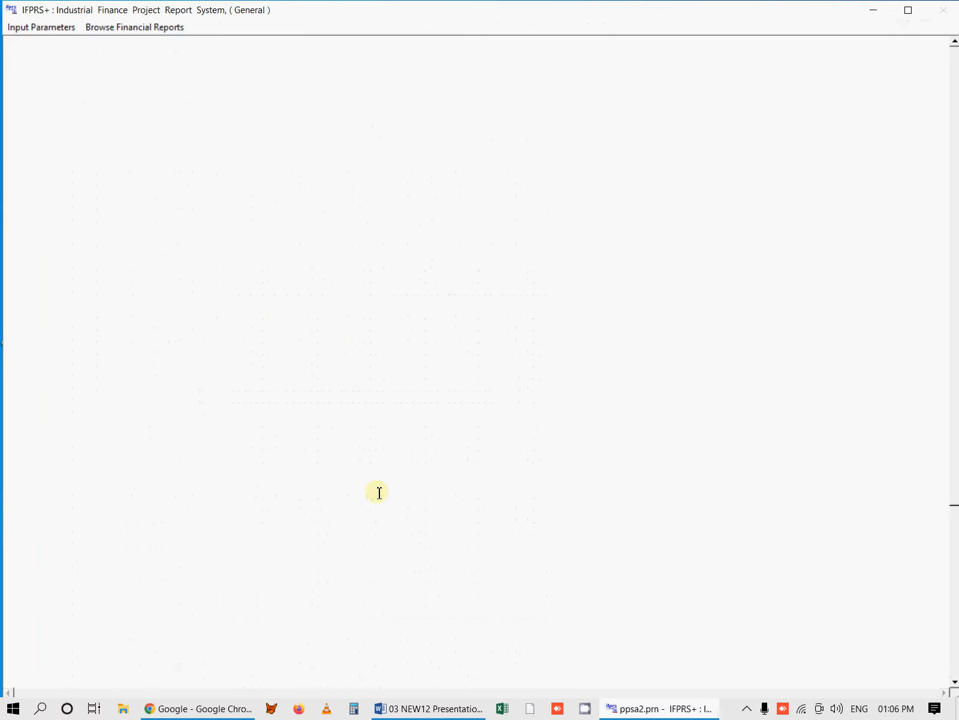
{"action": "key", "text": "Escape"}
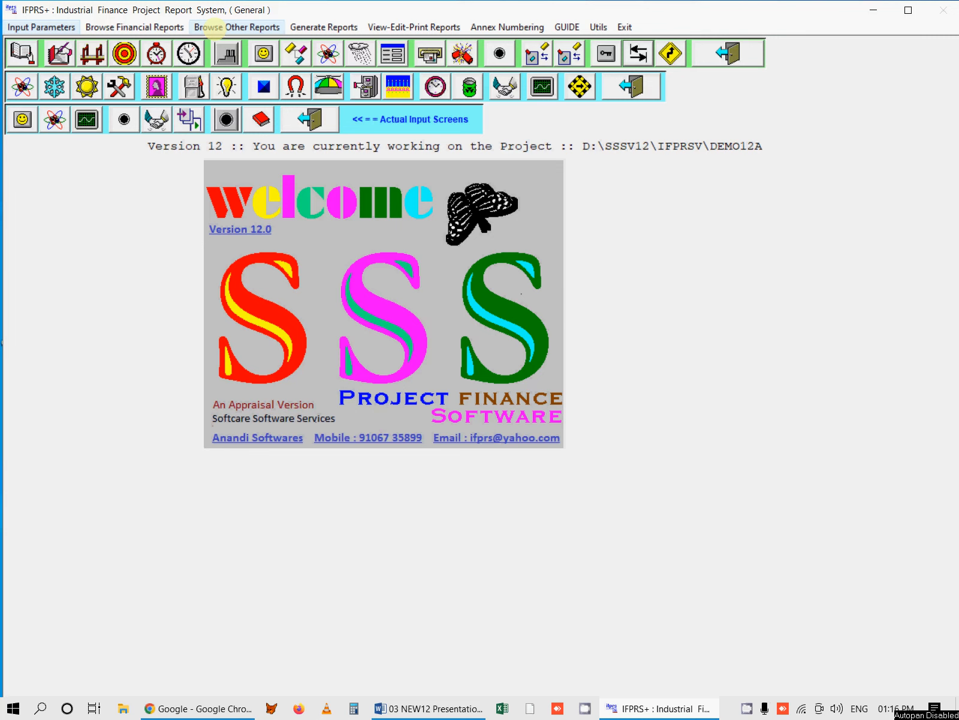
Browse the supporting reports for quantitative details and employees expenses, and look over the list of other supporting reports.
{"action": "left_click", "coordinate": [214, 28]}
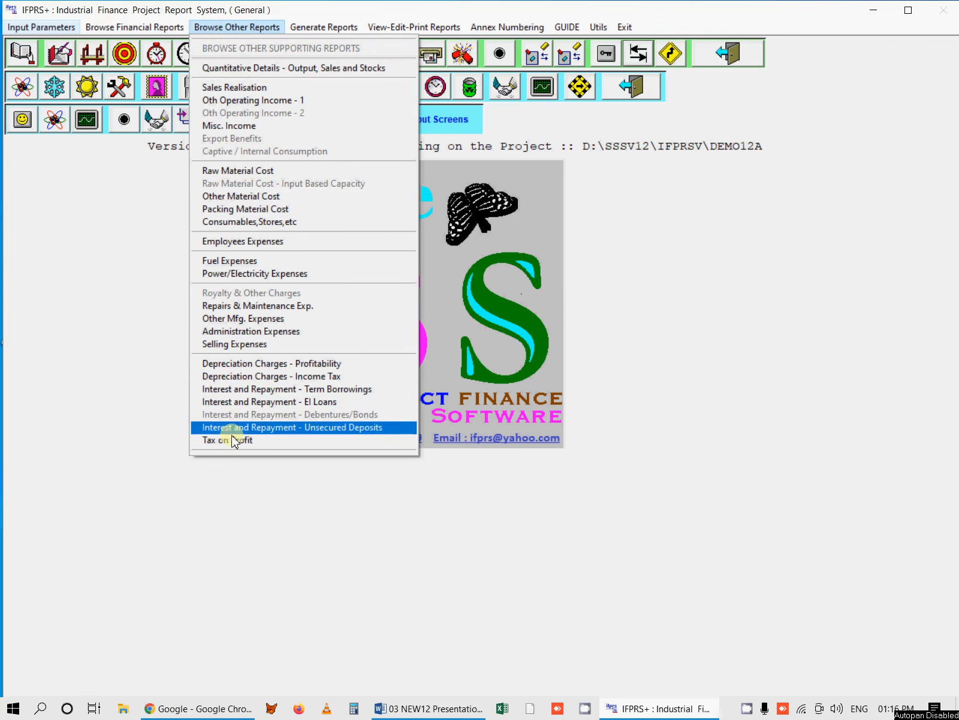
{"action": "left_click", "coordinate": [245, 70]}
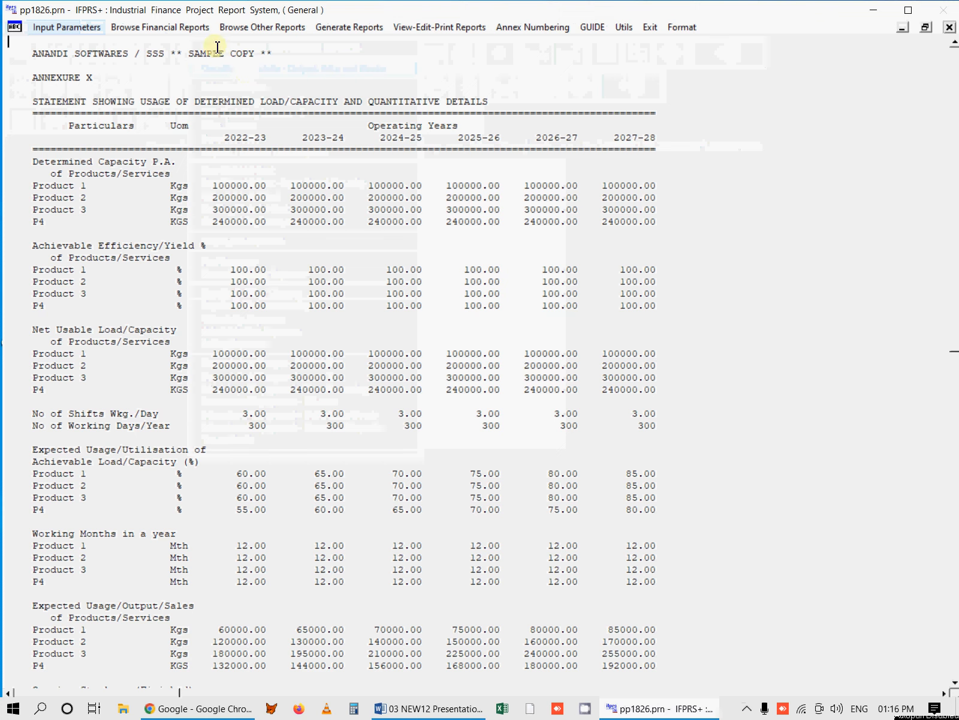
{"action": "key", "text": "Escape"}
{"action": "left_click", "coordinate": [175, 27]}
{"action": "mouse_move", "coordinate": [204, 28]}
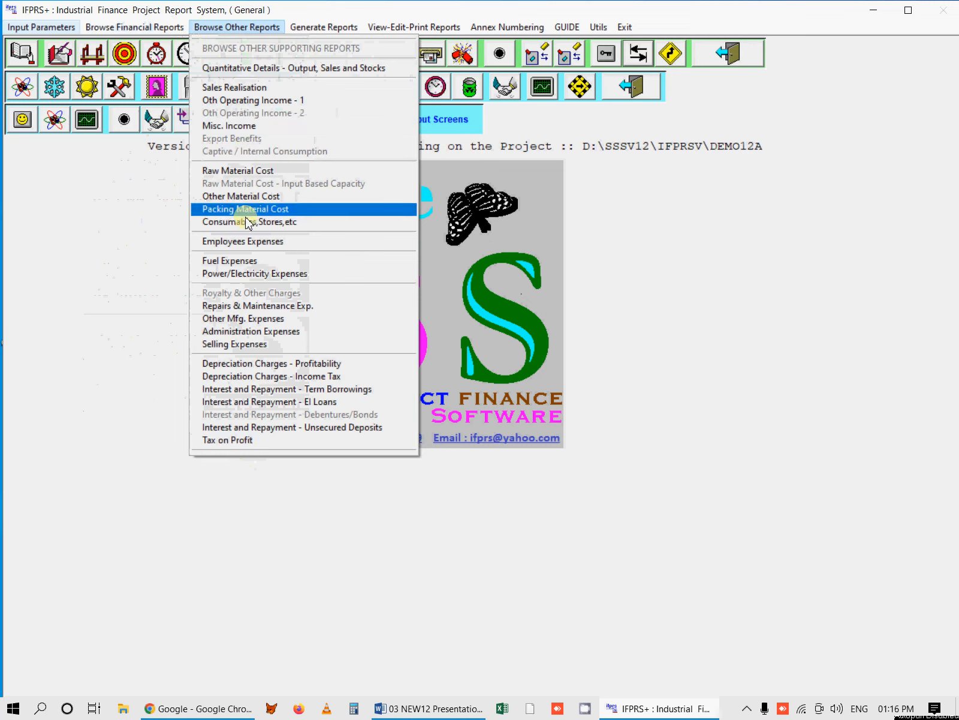
{"action": "left_click", "coordinate": [246, 241]}
{"action": "key", "text": "Escape"}
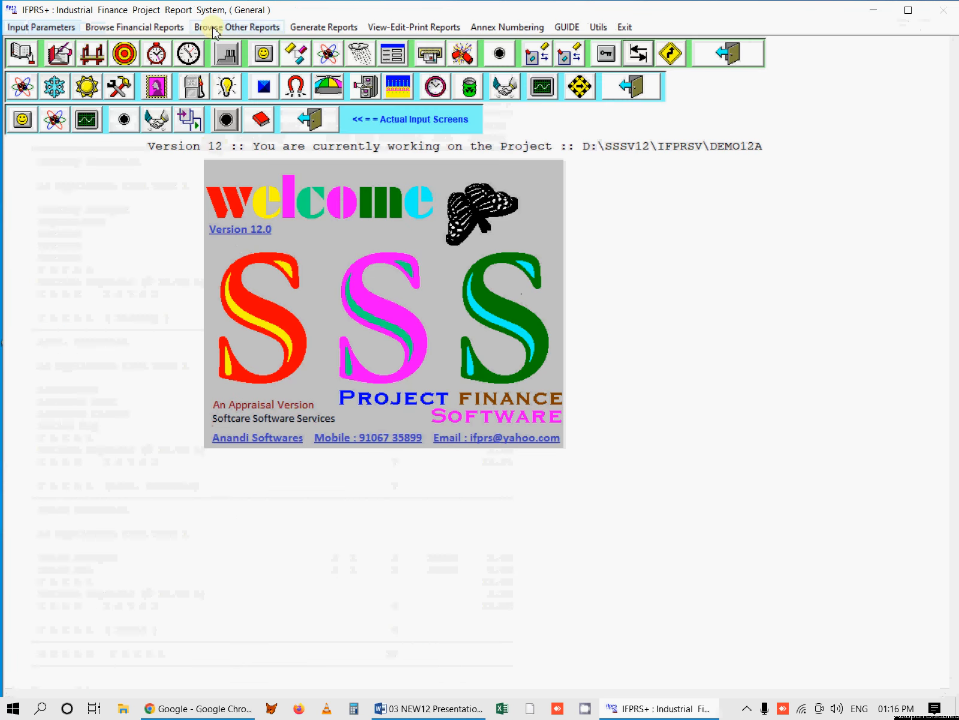
{"action": "left_click", "coordinate": [237, 27]}
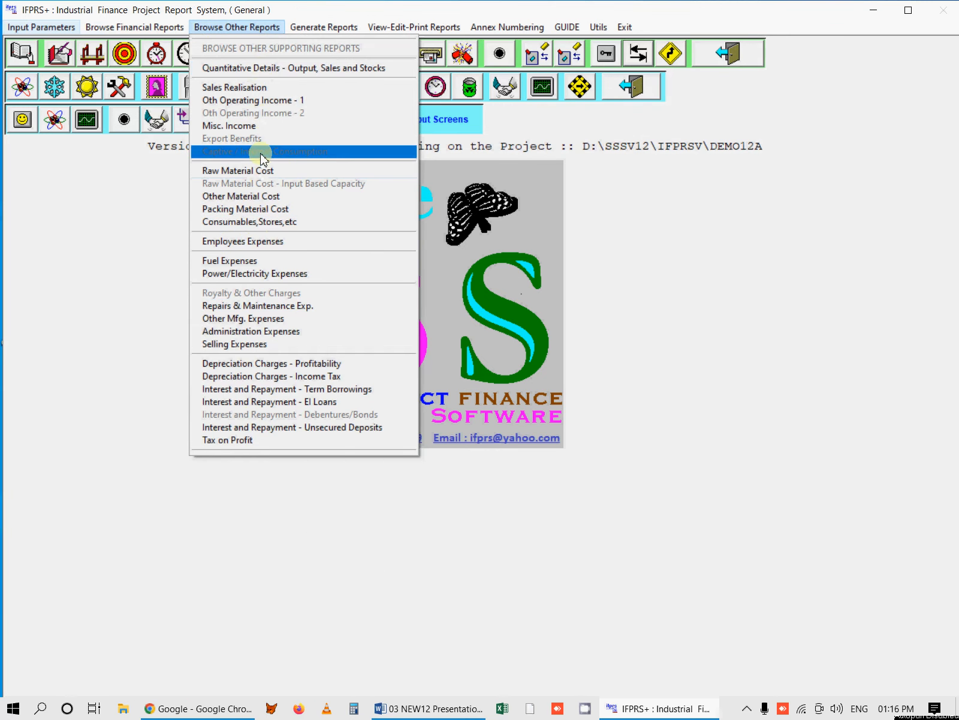
{"action": "left_click", "coordinate": [395, 29]}
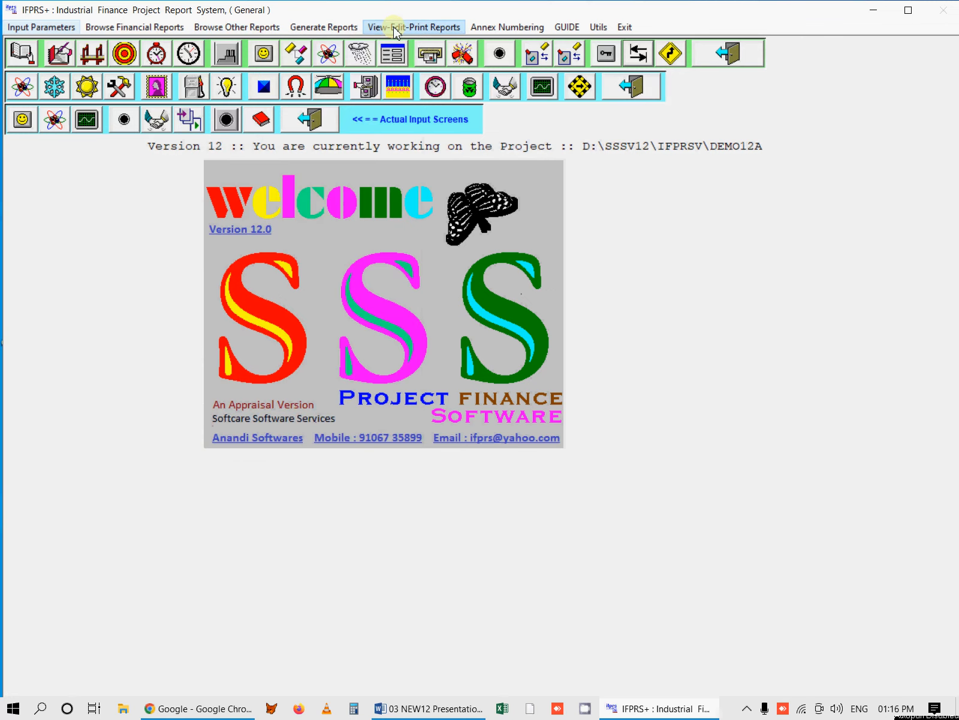
Select all reports in the View-Edit-Print menu and exit it, and review and exit the automatic annexure numbering screen.
{"action": "left_click", "coordinate": [394, 30]}
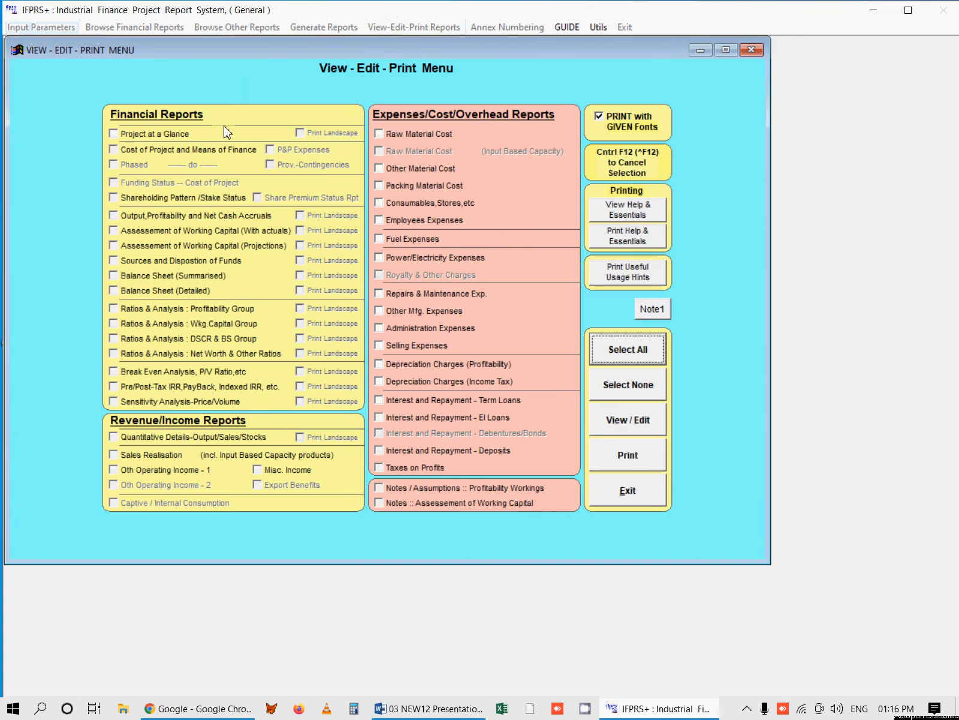
{"action": "left_click", "coordinate": [618, 347]}
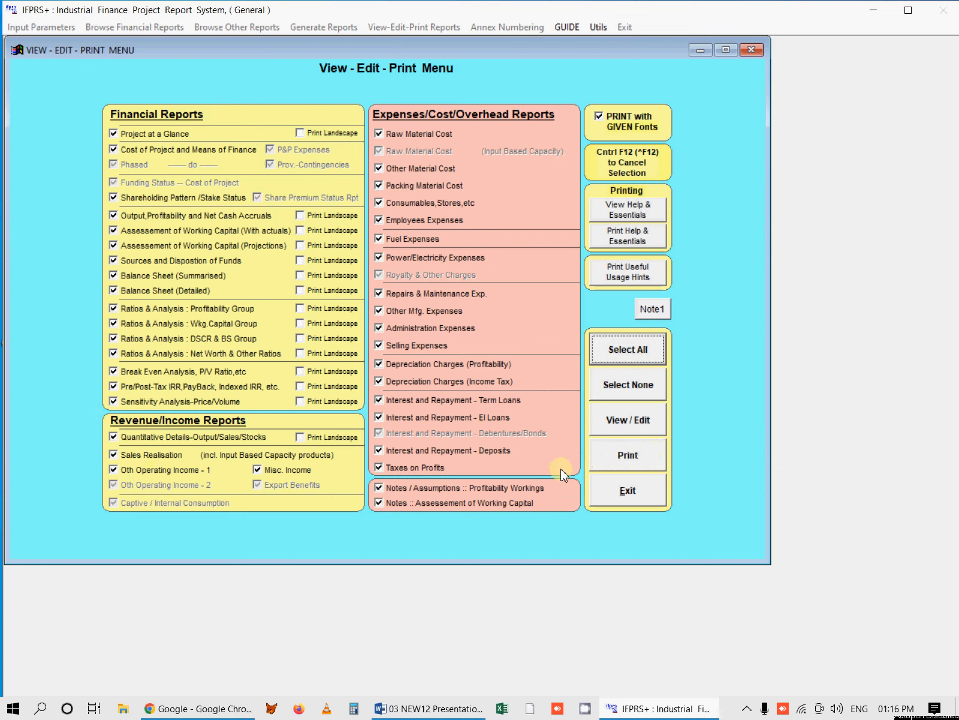
{"action": "left_click", "coordinate": [625, 492]}
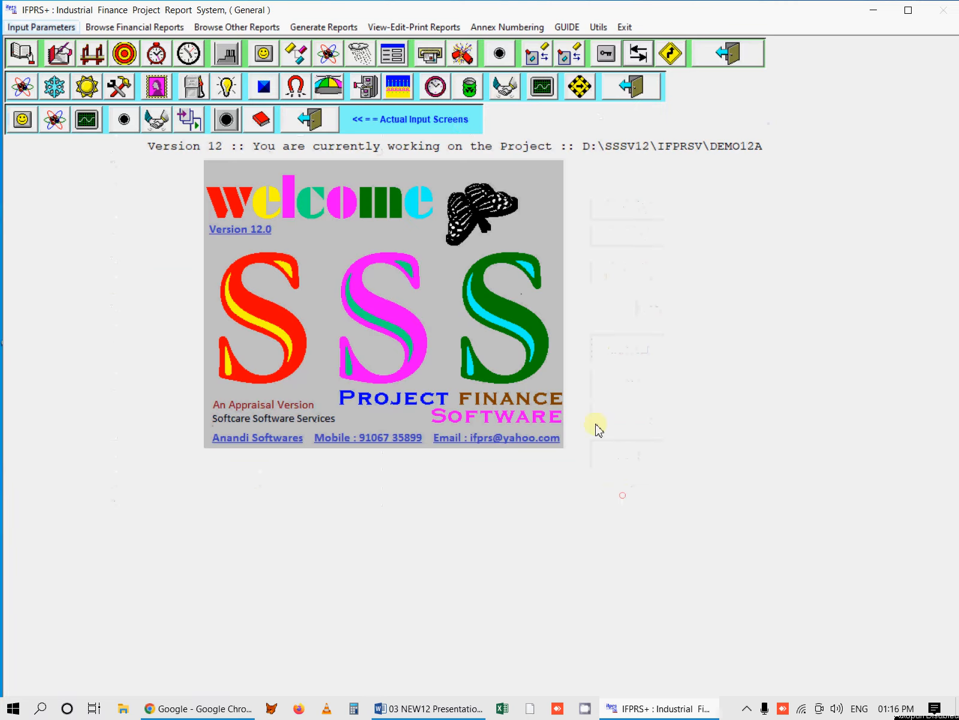
{"action": "left_click", "coordinate": [495, 28]}
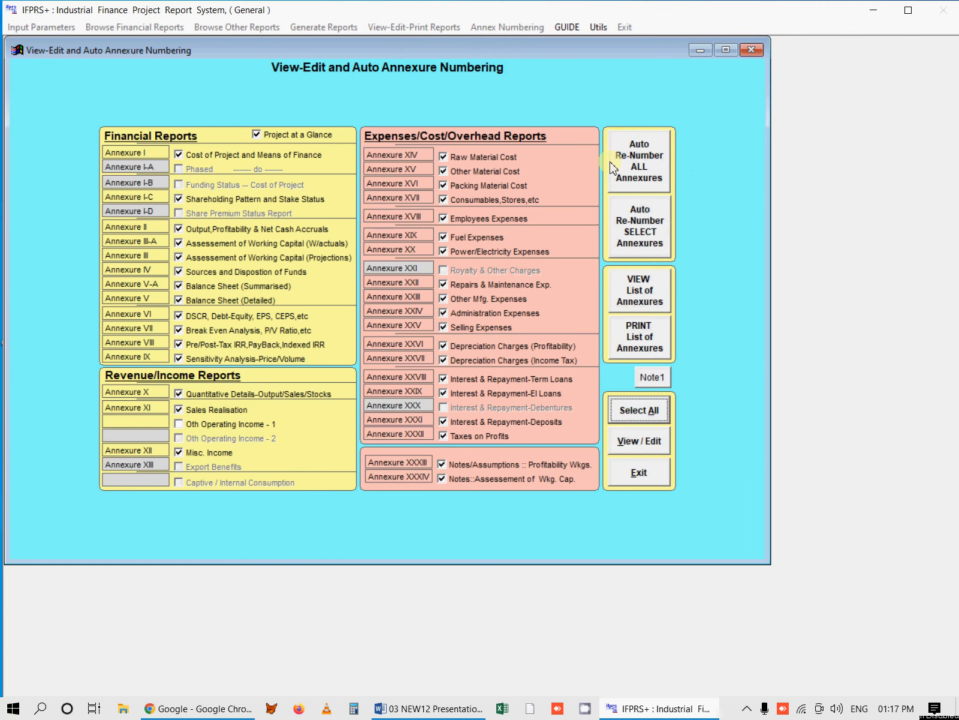
{"action": "left_click", "coordinate": [637, 476]}
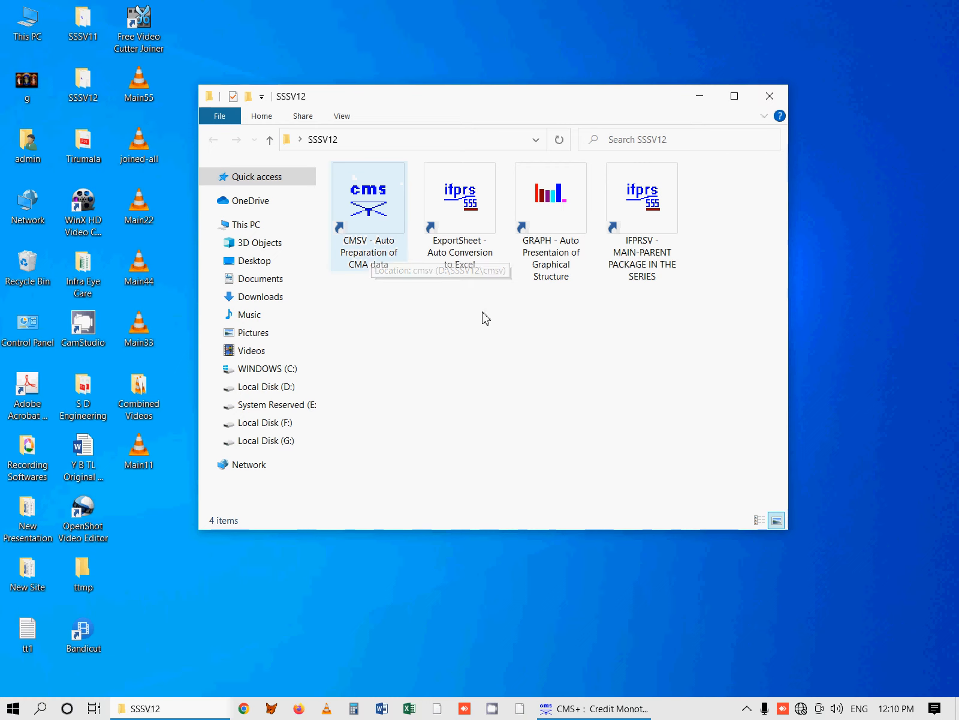
Close the SSSV12 folder, switch to CMS+ and open the project DEMO12A.
{"action": "left_click", "coordinate": [768, 100]}
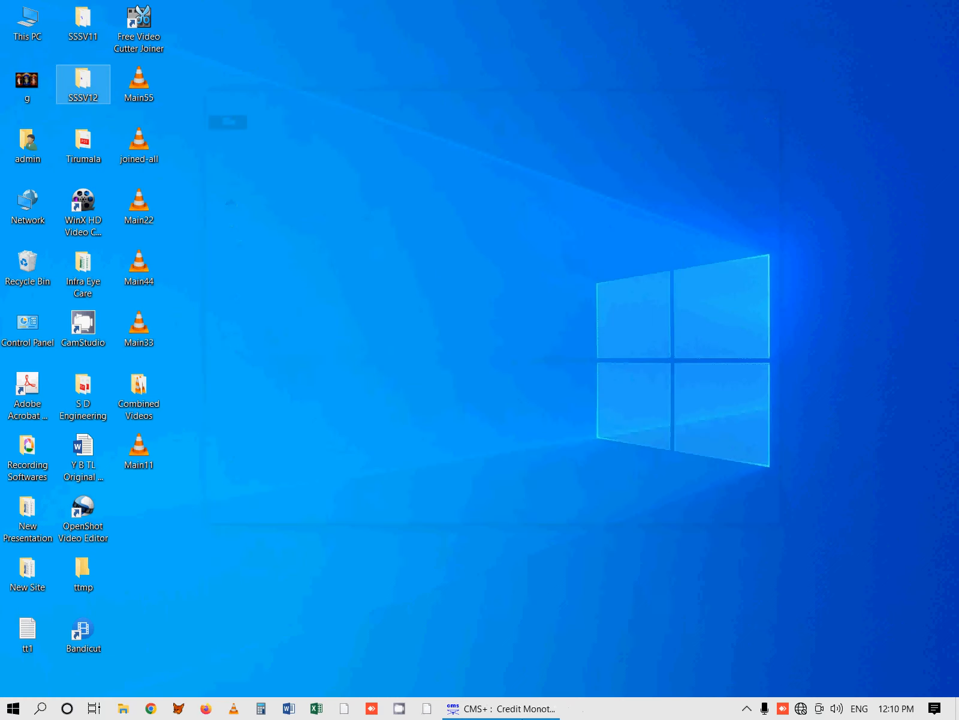
{"action": "left_click", "coordinate": [493, 709]}
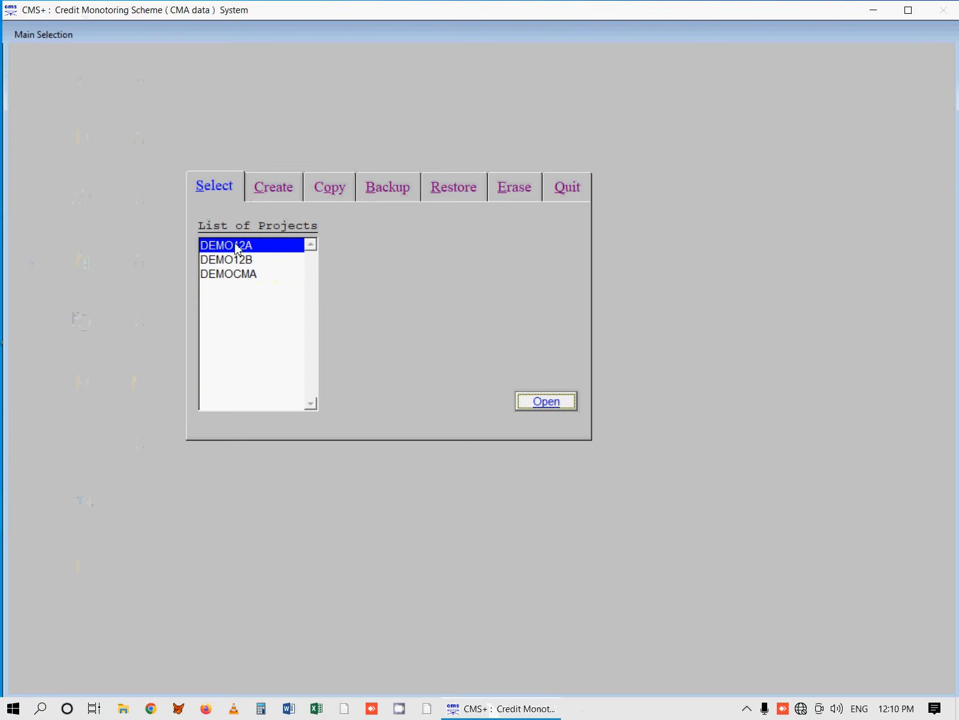
{"action": "left_click", "coordinate": [546, 401]}
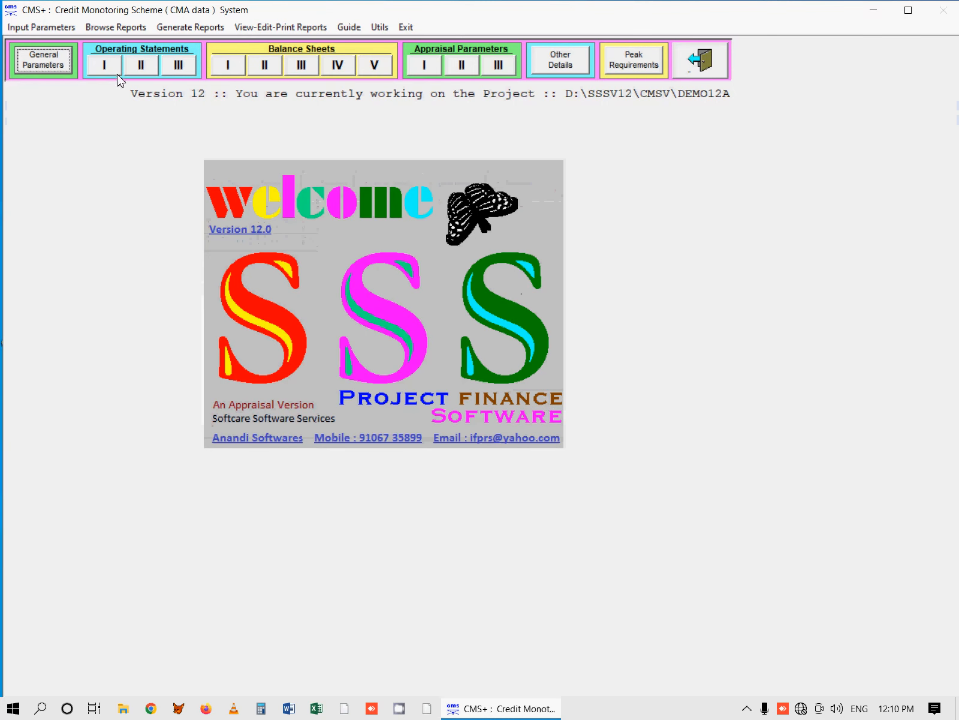
Open the general parameters and set interlinking of IFPRS+ data for CMS+ to Yes.
{"action": "left_click", "coordinate": [52, 66]}
{"action": "left_click", "coordinate": [519, 107]}
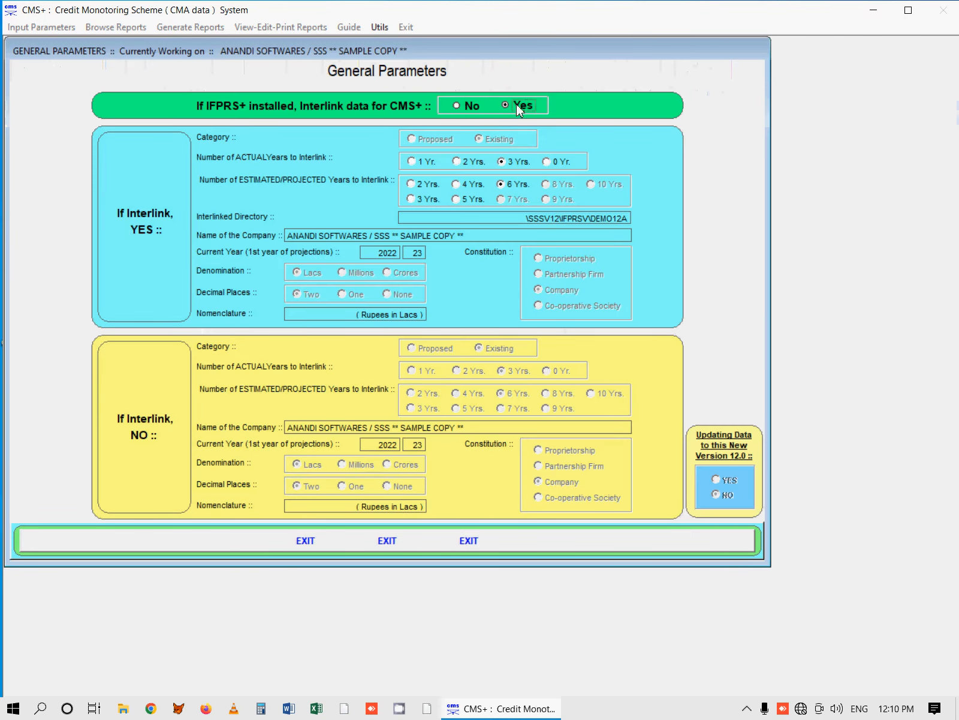
Exit the general parameters, then review and exit the revenue and income inputs and the share capital and net worth inputs.
{"action": "left_click", "coordinate": [483, 537]}
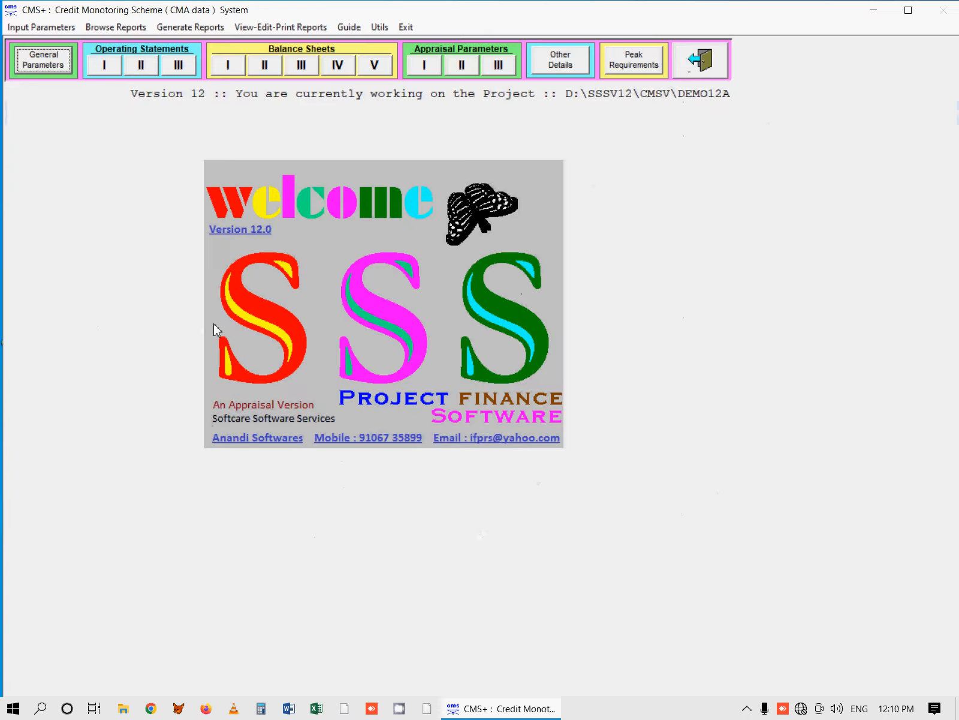
{"action": "left_click", "coordinate": [95, 72]}
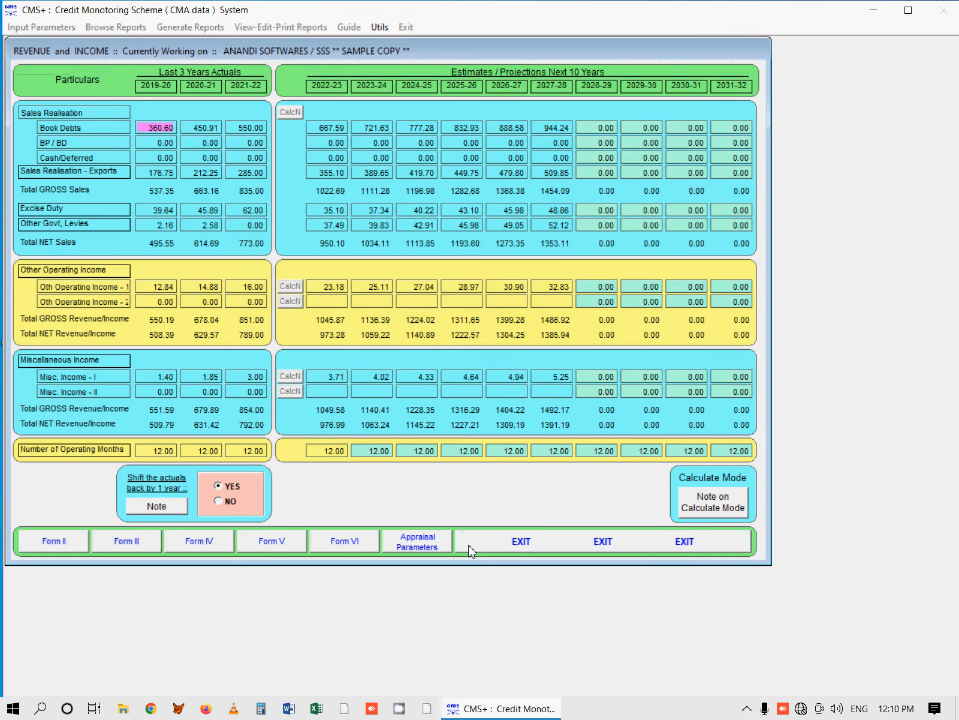
{"action": "left_click", "coordinate": [470, 548]}
{"action": "left_click", "coordinate": [296, 72]}
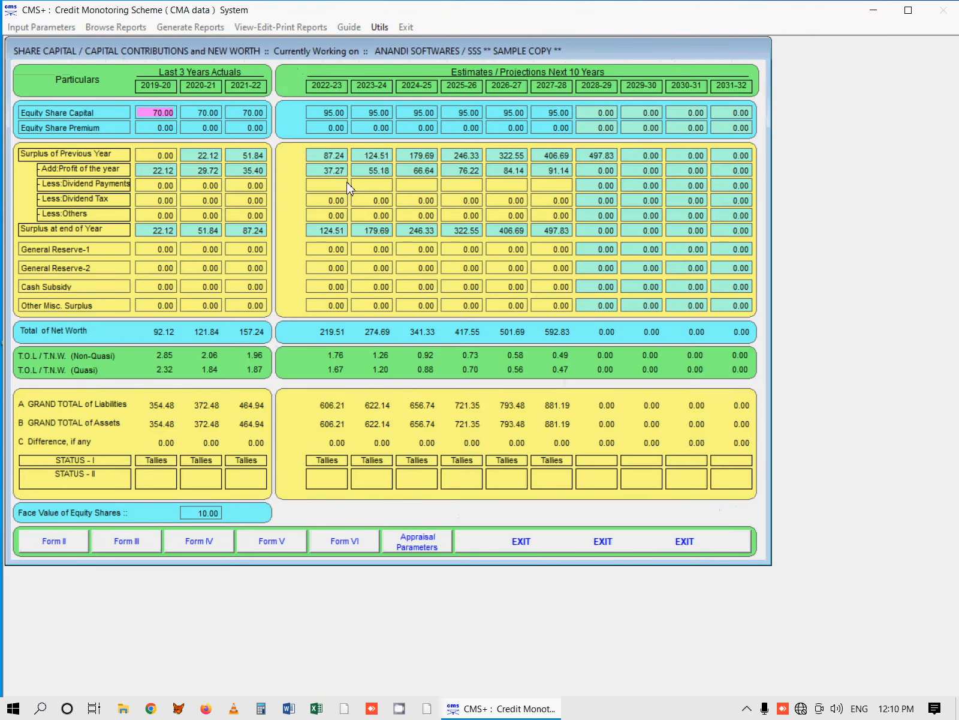
{"action": "left_click", "coordinate": [495, 549]}
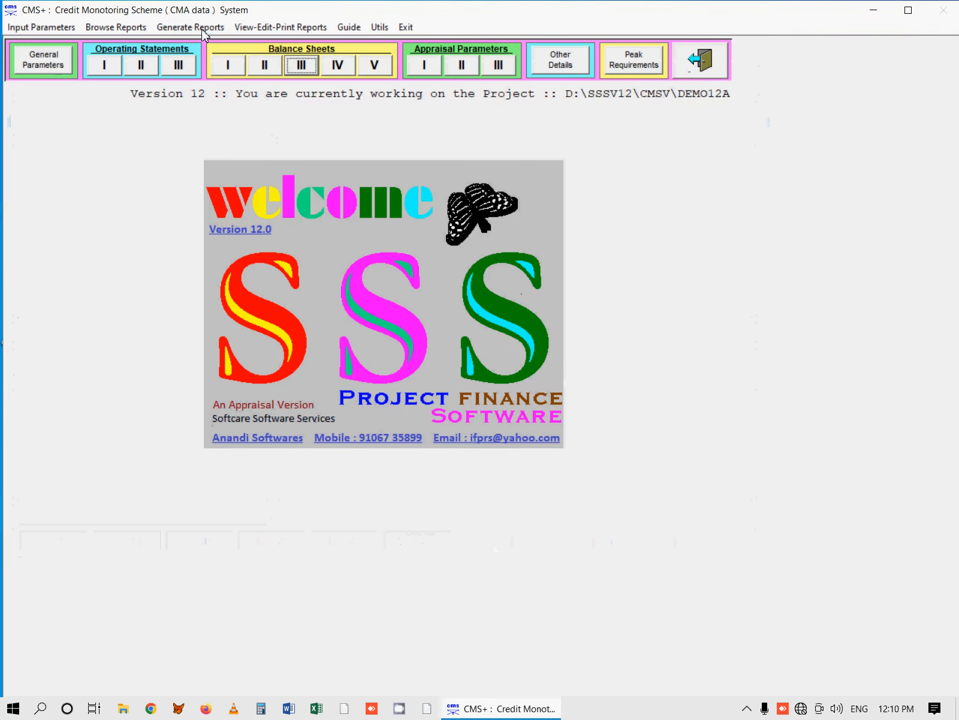
Browse the Form II Operating Statement and Analysis of Balance Sheet reports, closing each one after viewing.
{"action": "left_click", "coordinate": [142, 29]}
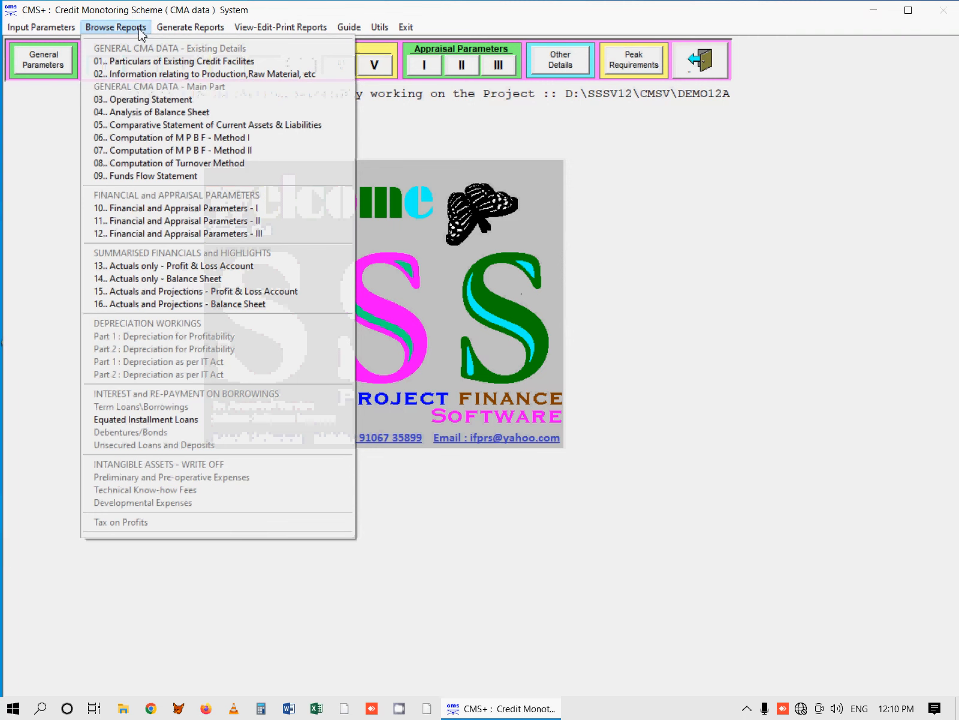
{"action": "left_click", "coordinate": [153, 106]}
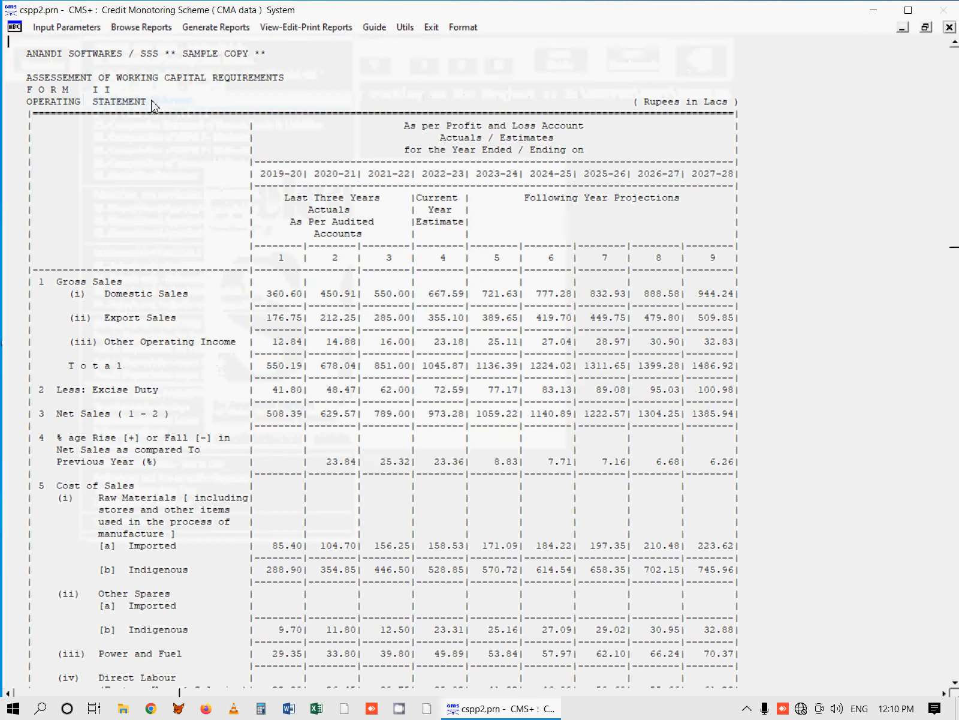
{"action": "key", "text": "Escape"}
{"action": "left_click", "coordinate": [135, 28]}
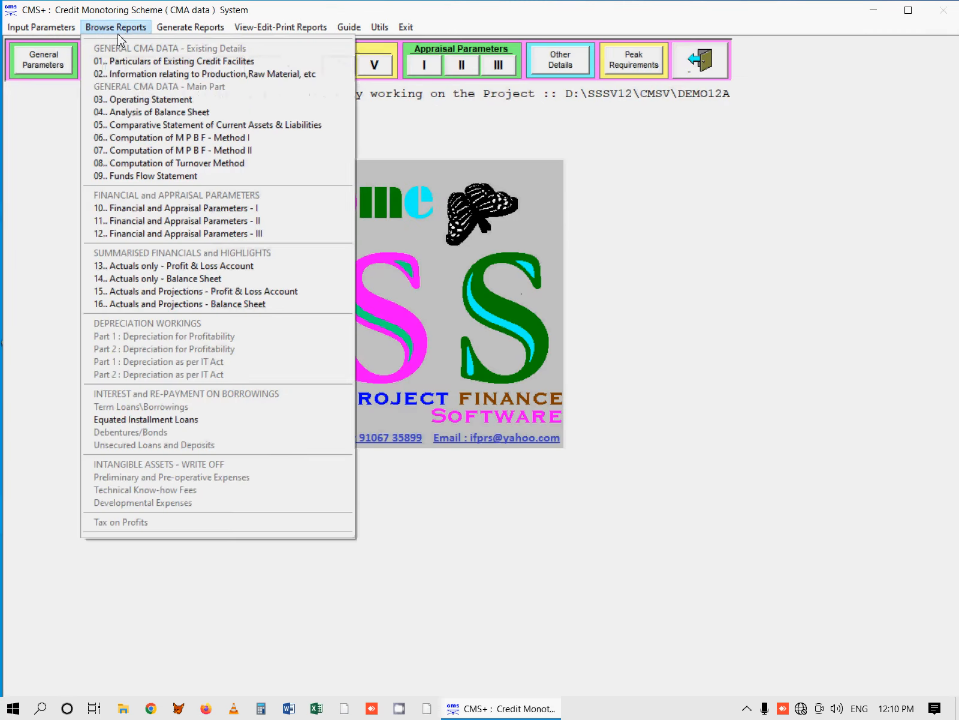
{"action": "left_click", "coordinate": [147, 113]}
{"action": "key", "text": "Escape"}
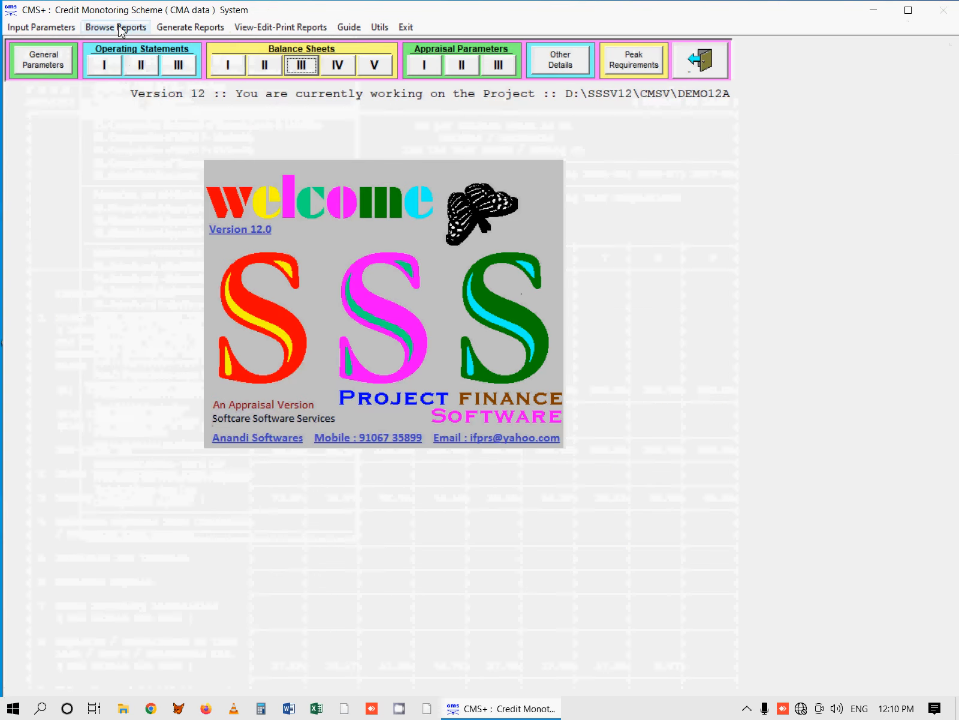
Browse the Financial and Appraisal Parameters reports I, II and III one after another, closing each after viewing.
{"action": "left_click", "coordinate": [123, 28]}
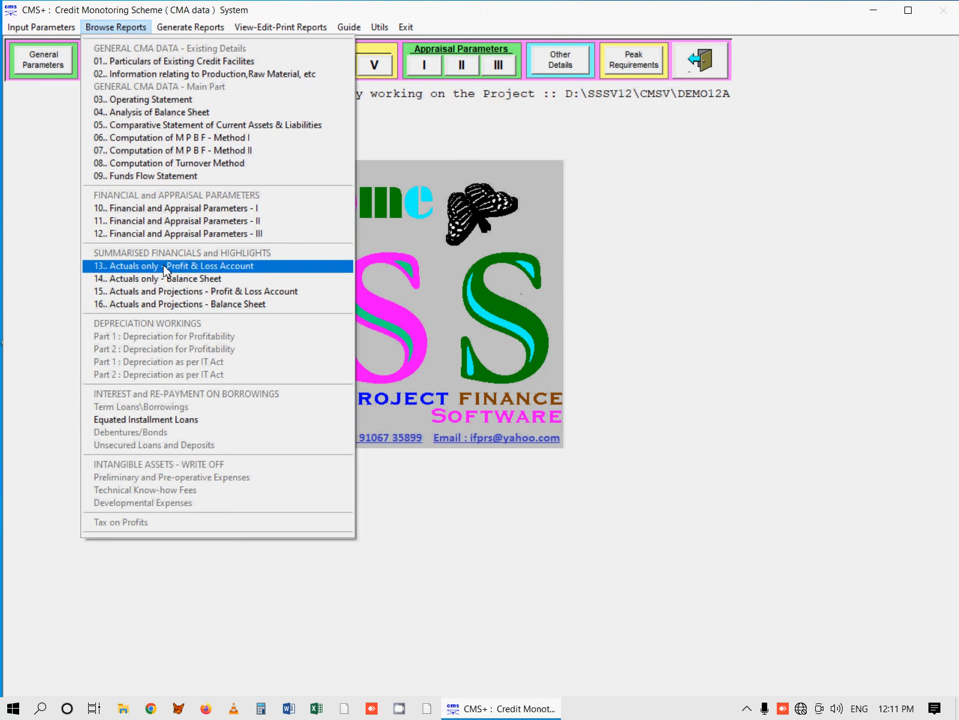
{"action": "left_click", "coordinate": [189, 209]}
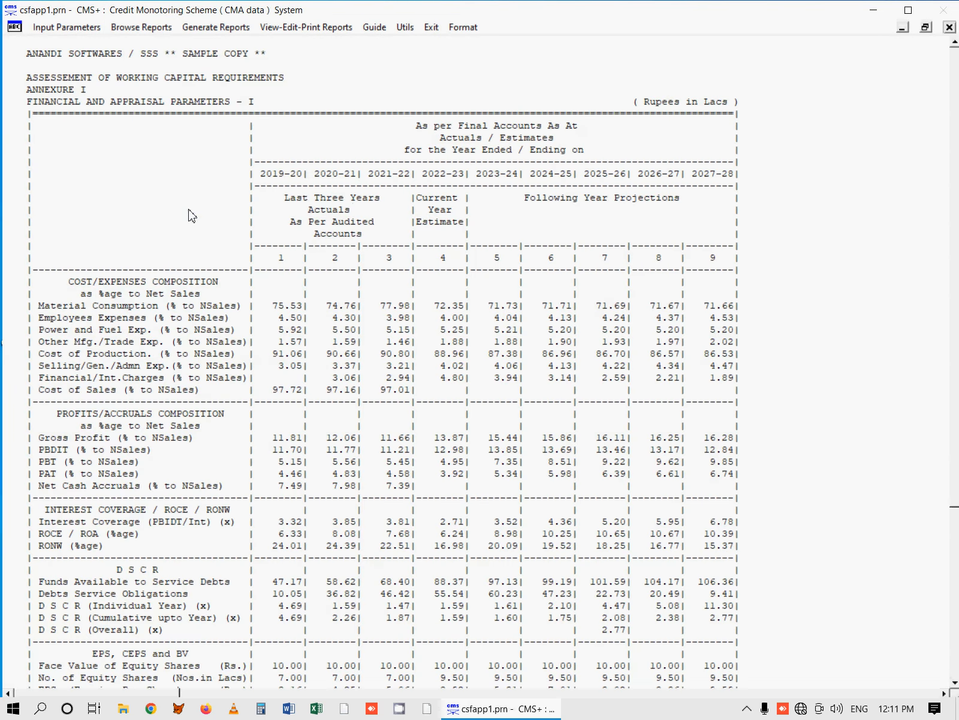
{"action": "key", "text": "Escape"}
{"action": "left_click", "coordinate": [137, 27]}
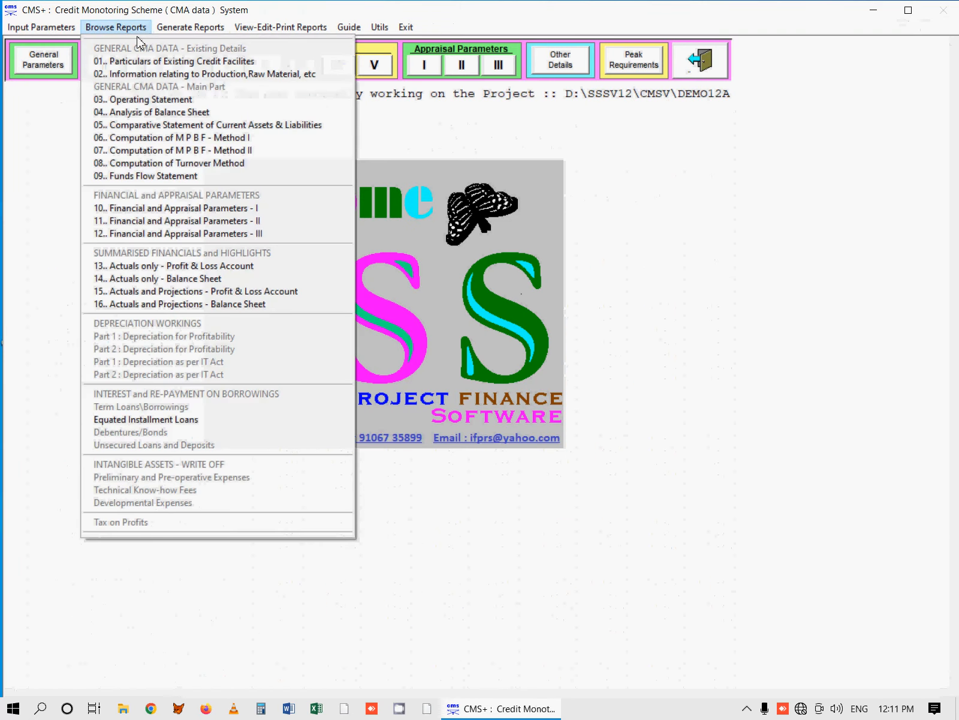
{"action": "left_click", "coordinate": [181, 221]}
{"action": "key", "text": "Escape"}
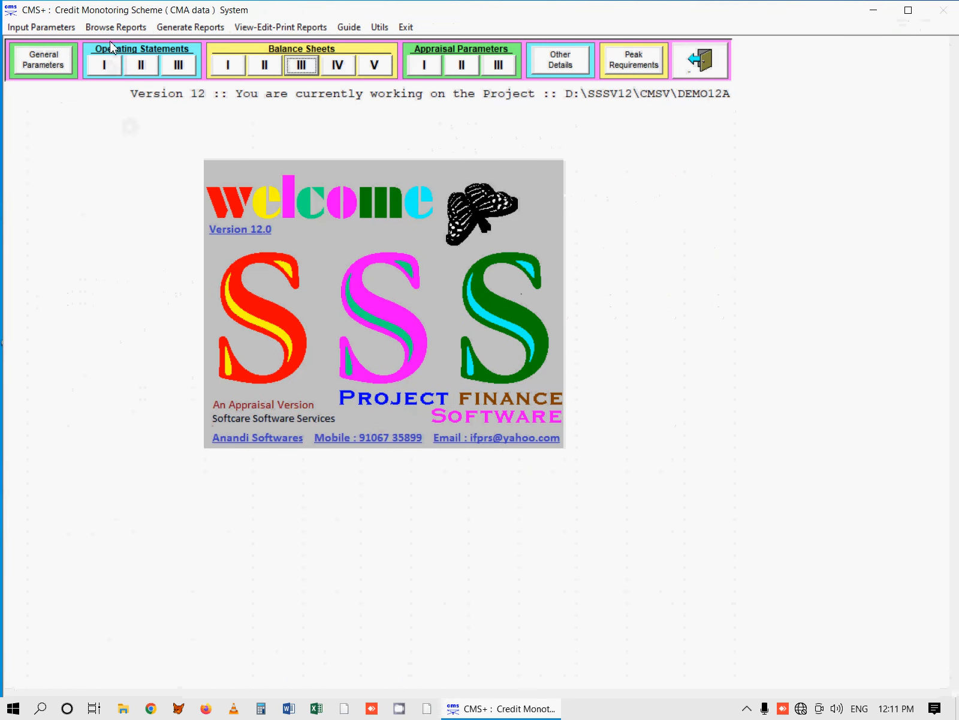
{"action": "left_click", "coordinate": [117, 28]}
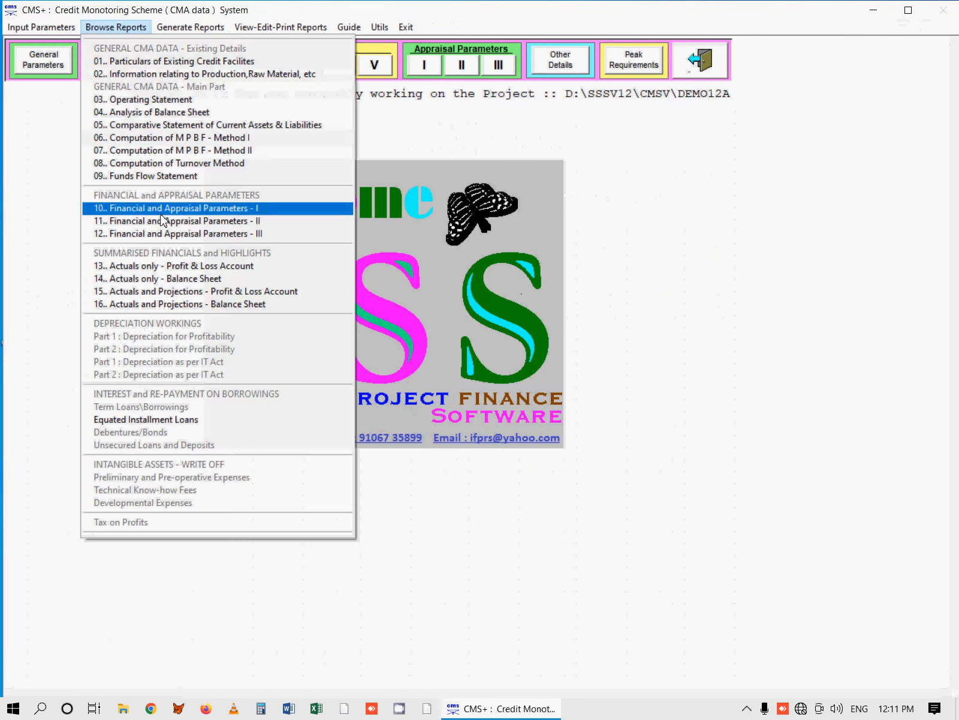
{"action": "left_click", "coordinate": [166, 235]}
{"action": "key", "text": "Escape"}
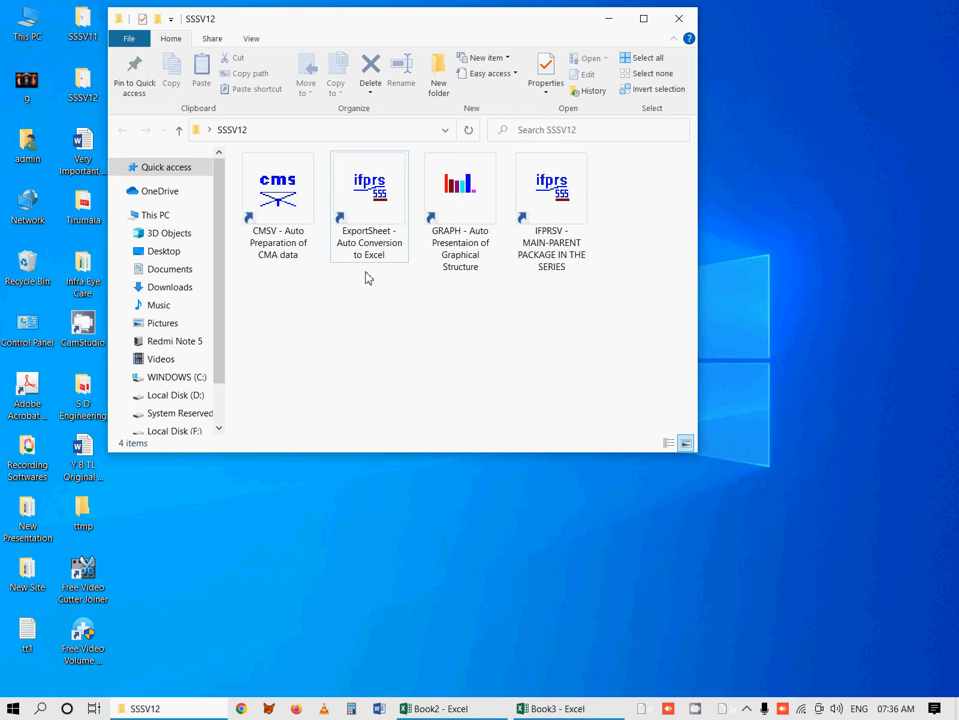
Switch to ExportSheet, open DEMO12A from the IFPRS+ workings for conversion, and select all of its reports for export.
{"action": "left_click", "coordinate": [361, 226]}
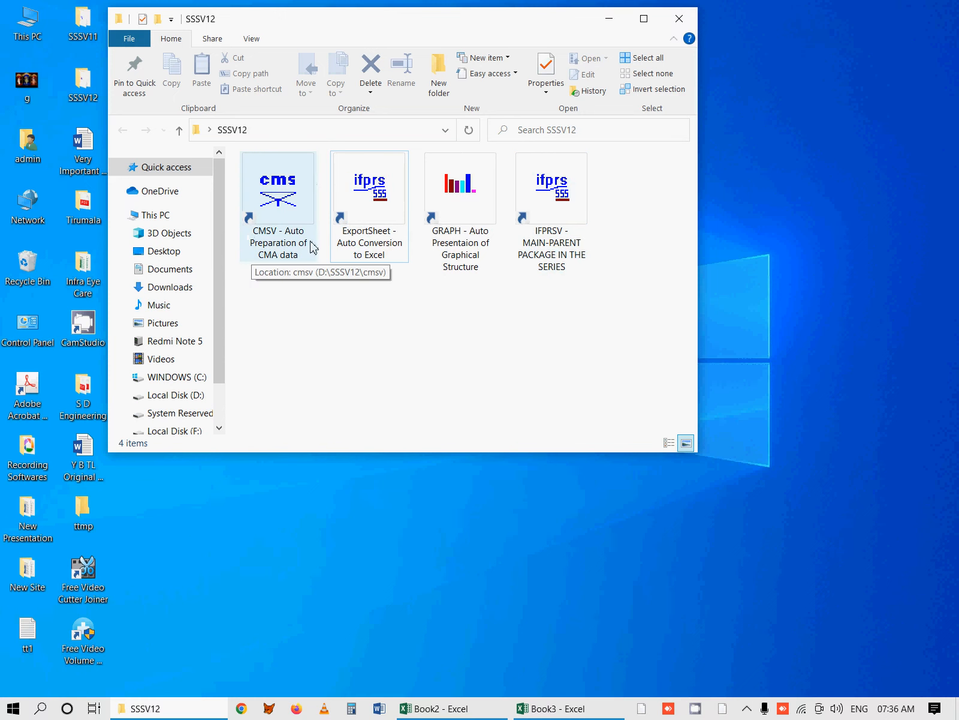
{"action": "left_click", "coordinate": [368, 223]}
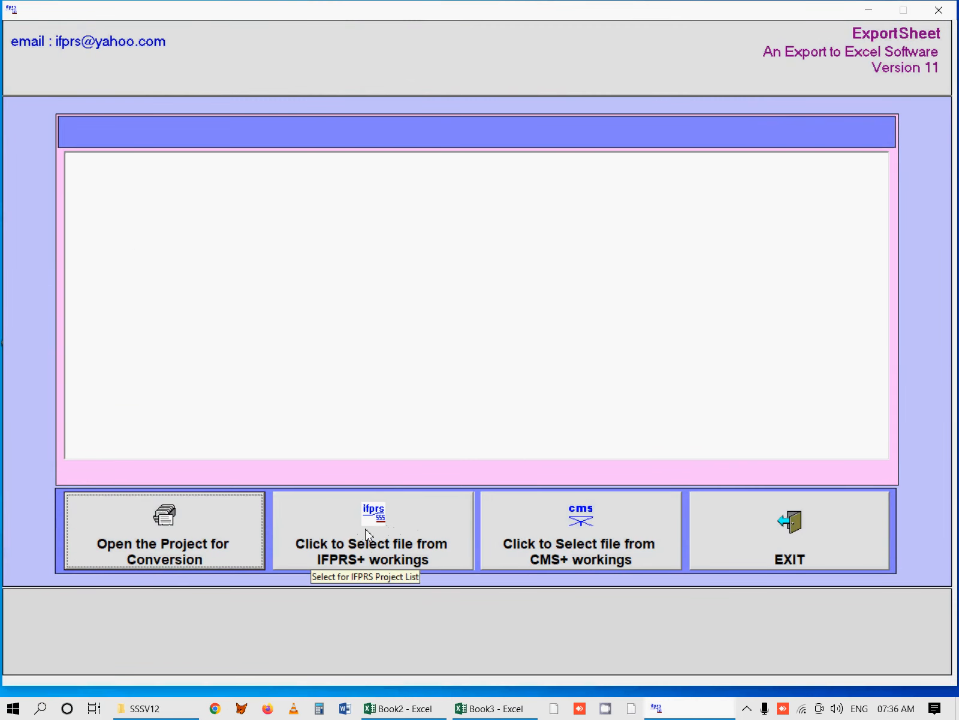
{"action": "left_click", "coordinate": [351, 532]}
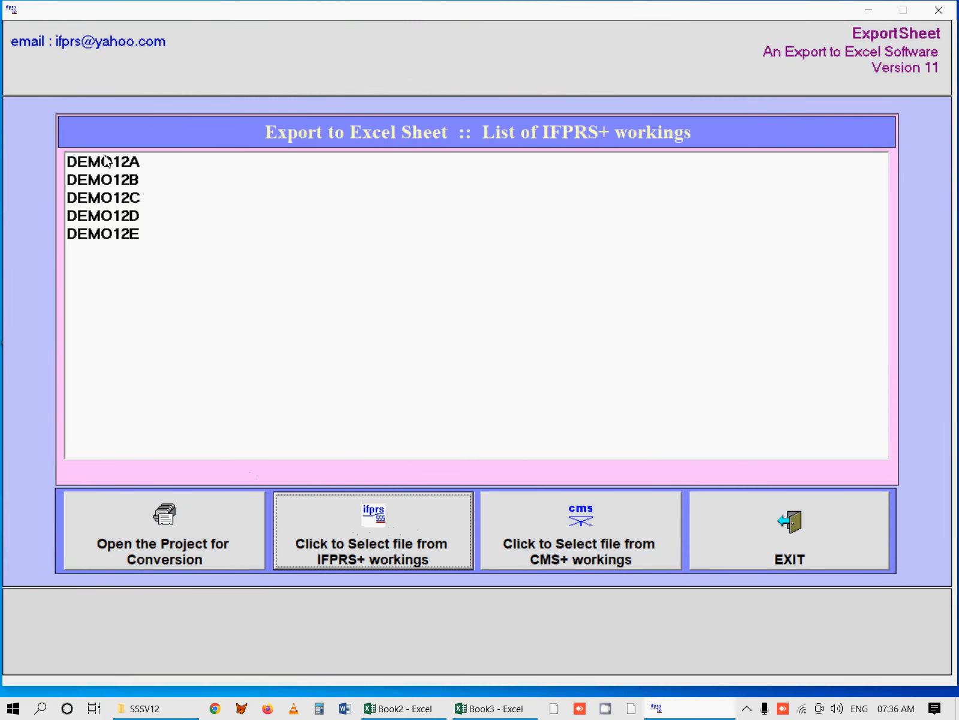
{"action": "left_click", "coordinate": [597, 533]}
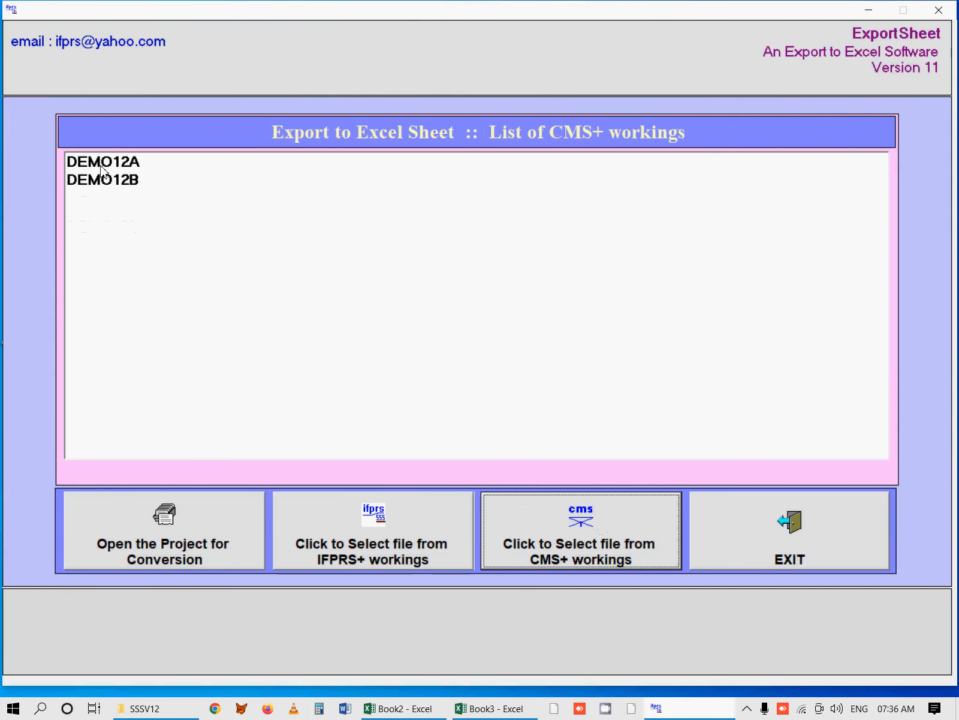
{"action": "left_click", "coordinate": [361, 542]}
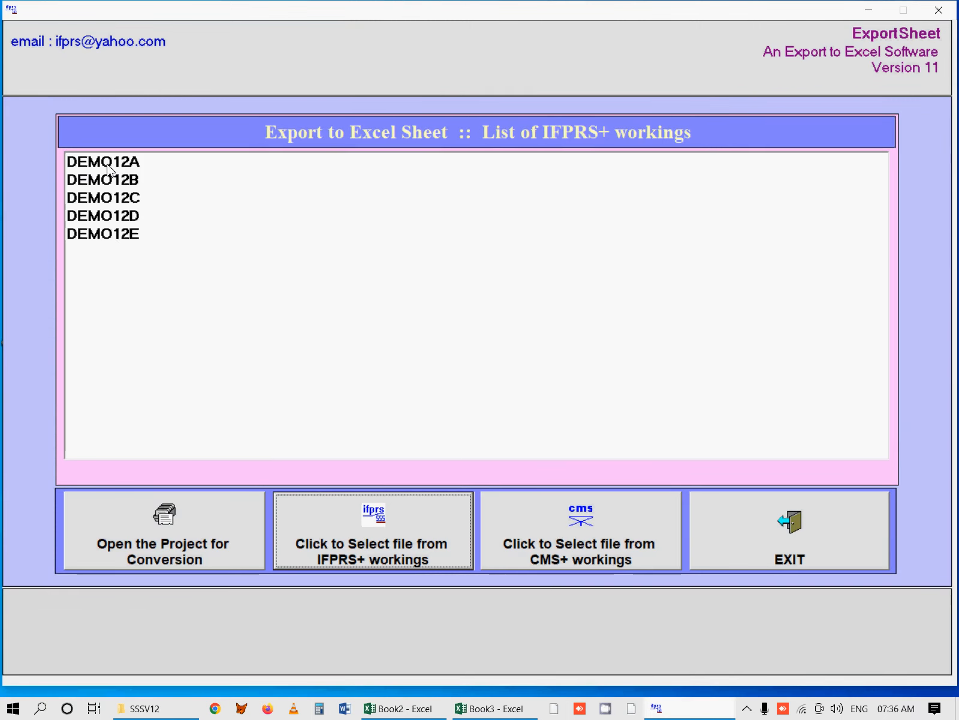
{"action": "left_click", "coordinate": [207, 536]}
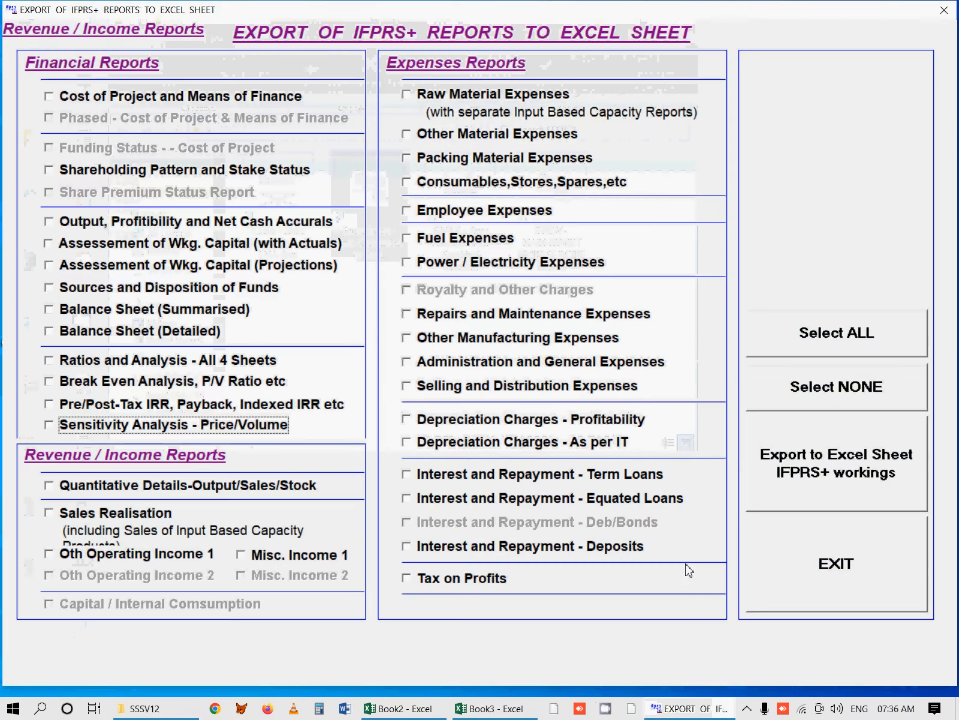
{"action": "left_click", "coordinate": [830, 342]}
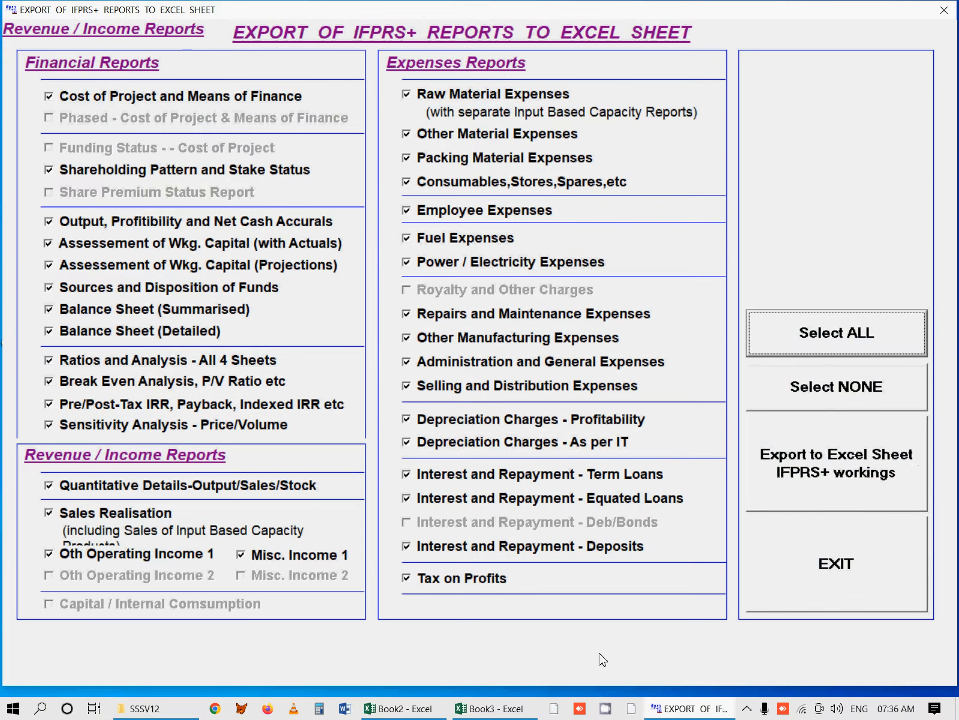
Switch to the Excel workbook Book2 and look through the Financial Reports sheet from Annexure 1 to Annexure 4A.
{"action": "left_click", "coordinate": [419, 711]}
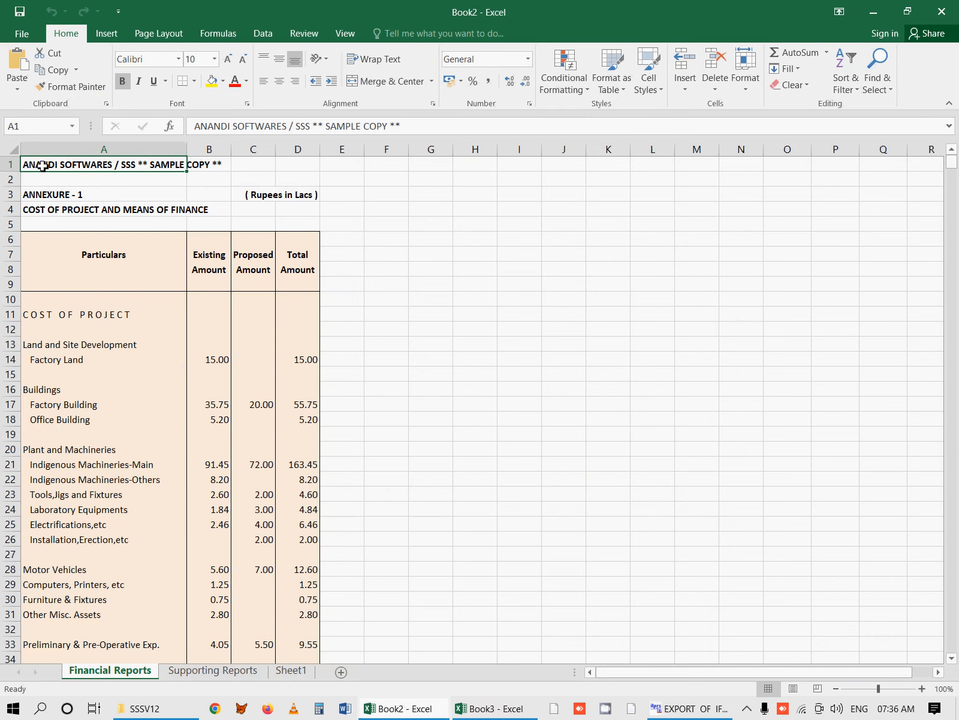
{"action": "key", "text": "Page_Down"}
{"action": "key", "text": "Page_Down"}
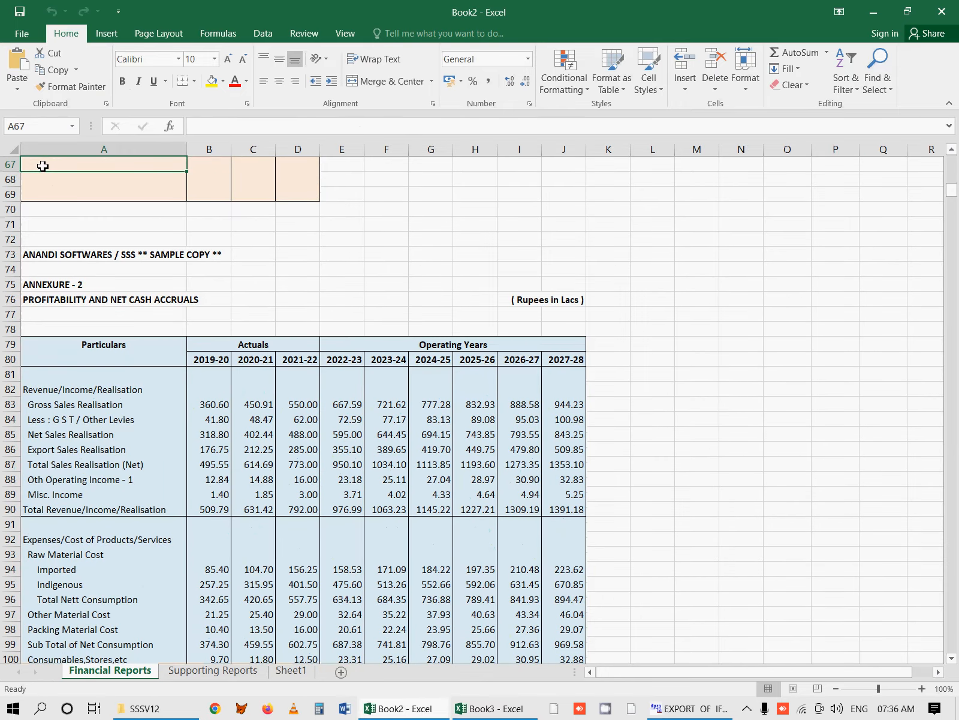
{"action": "key", "text": "Page_Down"}
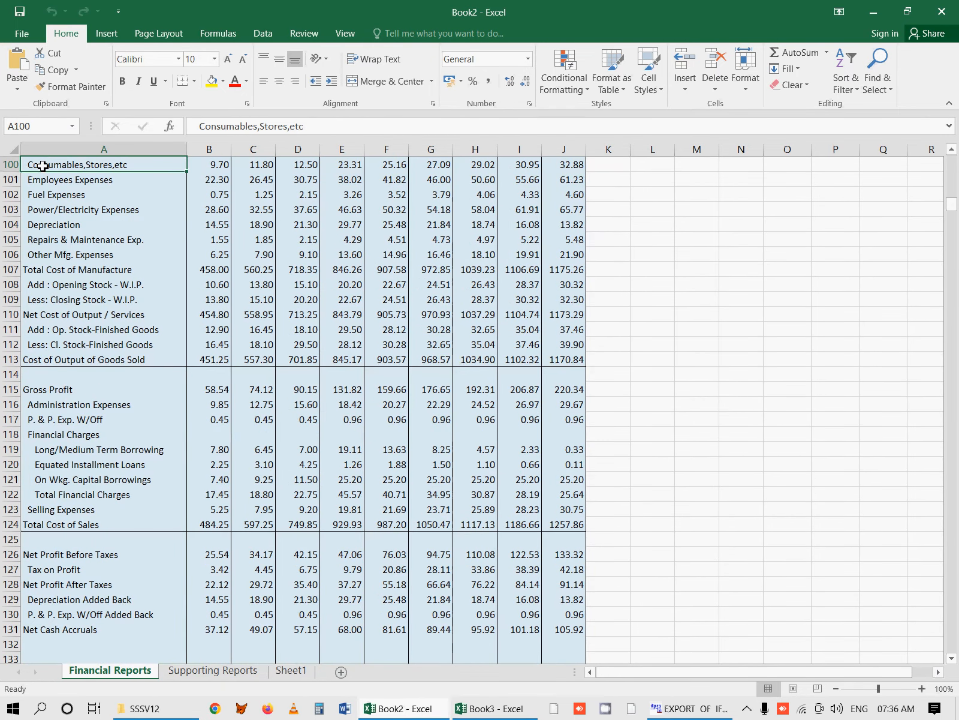
{"action": "key", "text": "Page_Down"}
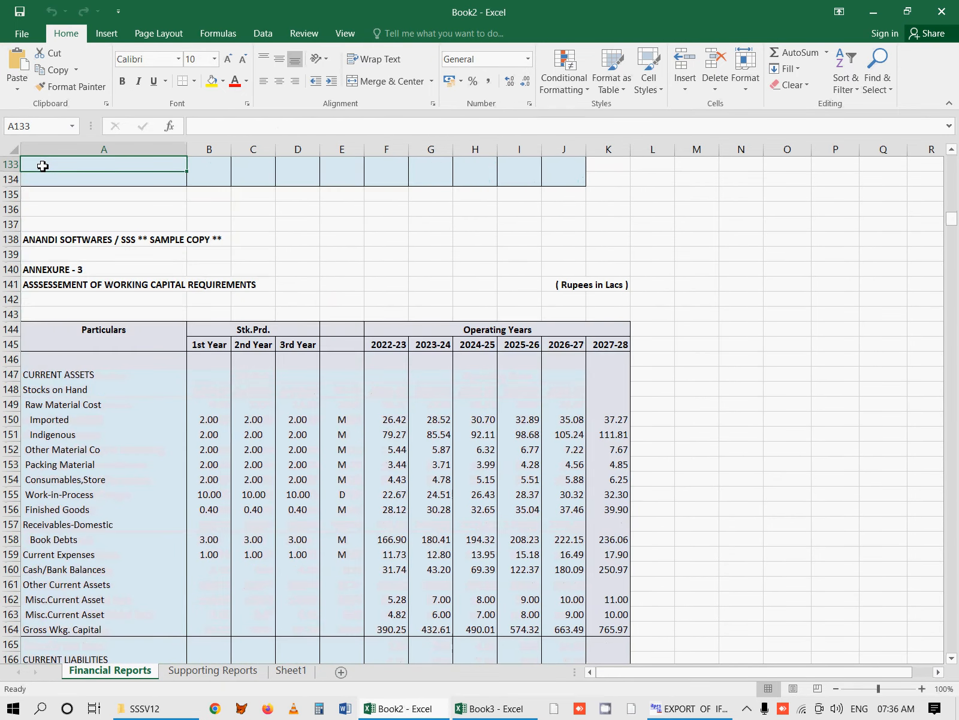
{"action": "key", "text": "Page_Down"}
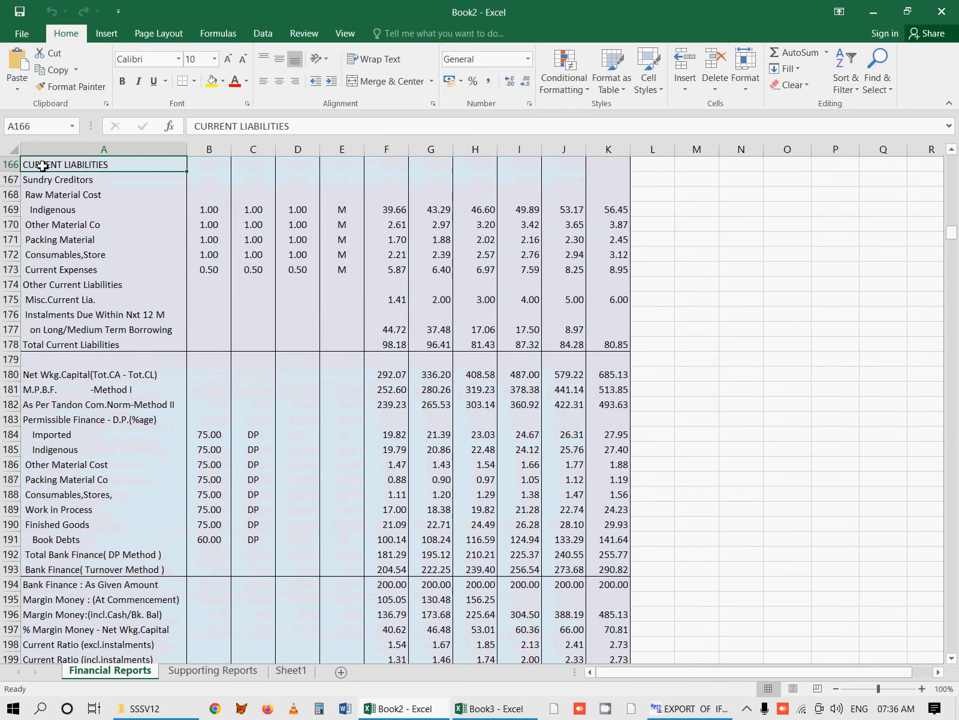
{"action": "key", "text": "Page_Down"}
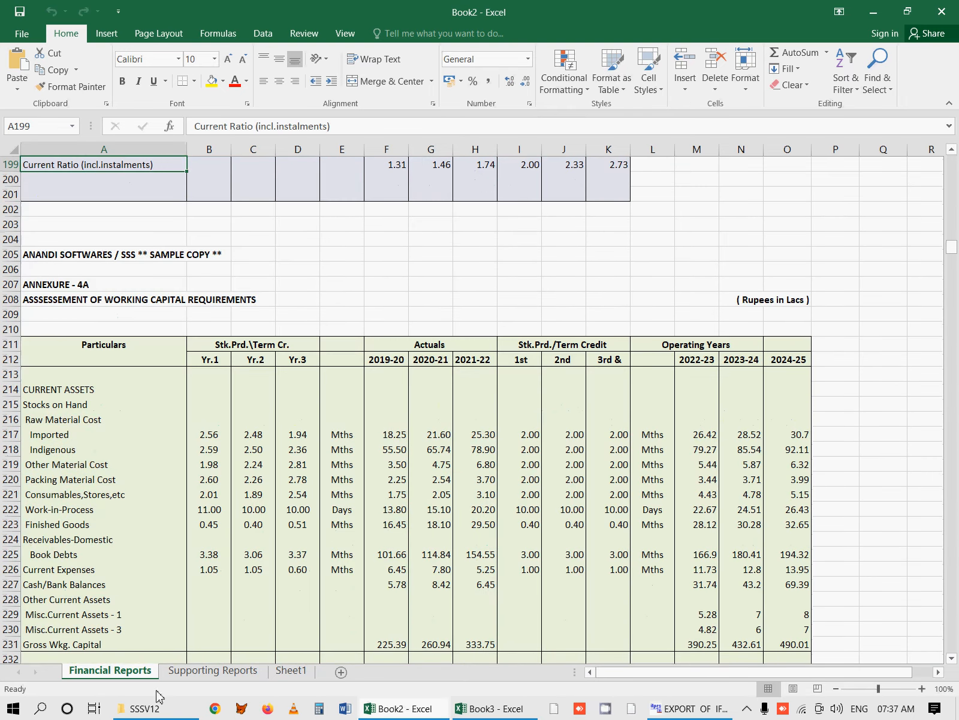
Look through the Supporting Reports sheet, covering the quantitative details and the product-wise domestic sales realisation.
{"action": "left_click", "coordinate": [198, 671]}
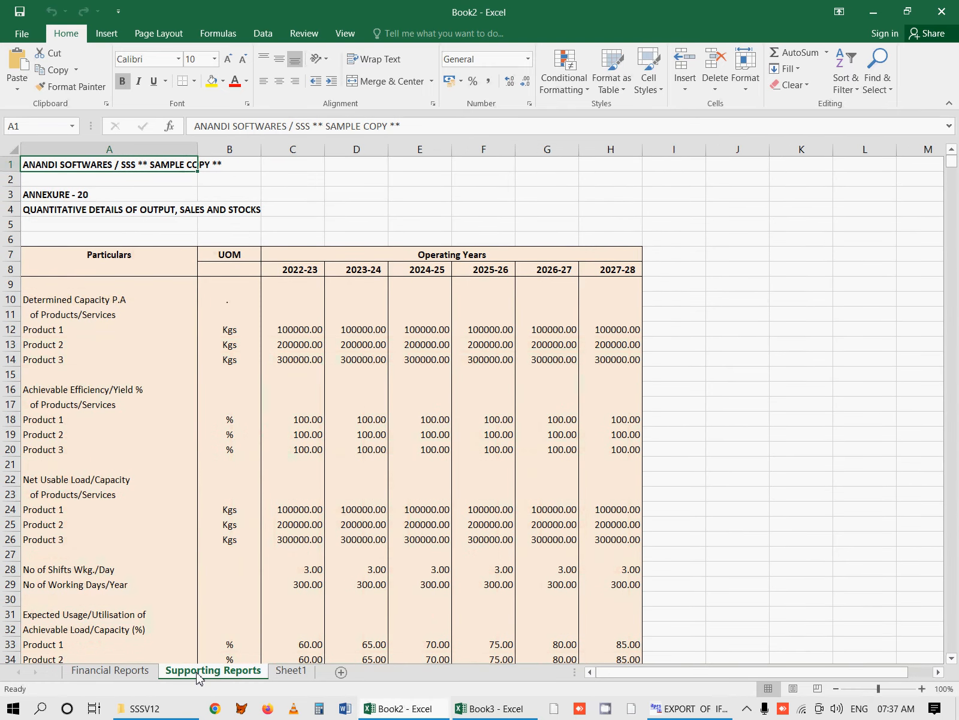
{"action": "key", "text": "Page_Down"}
{"action": "key", "text": "Page_Down"}
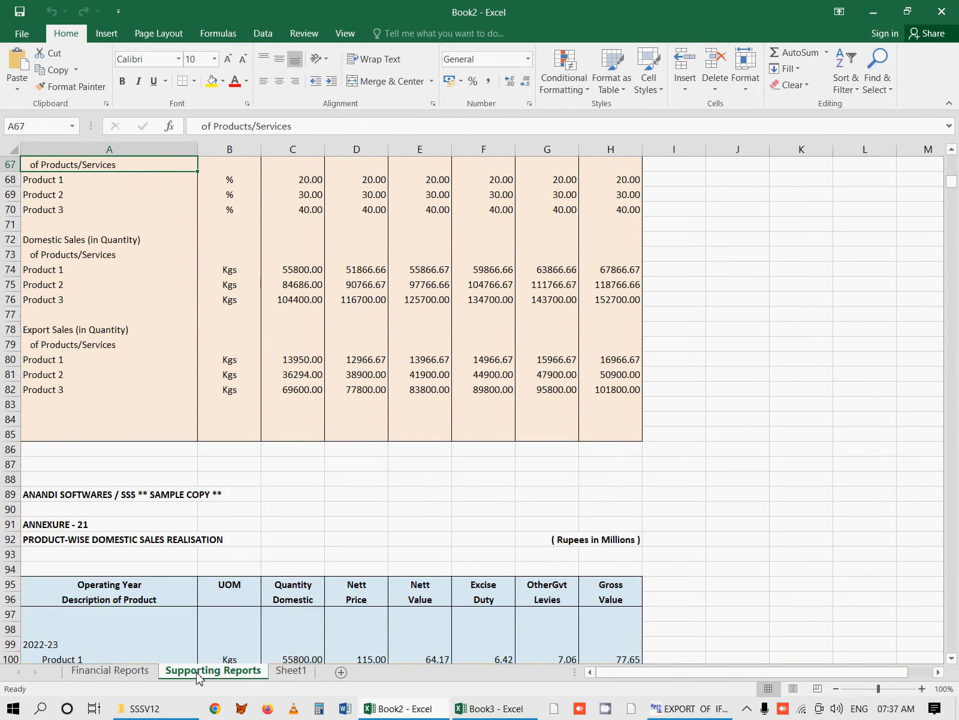
{"action": "key", "text": "Page_Down"}
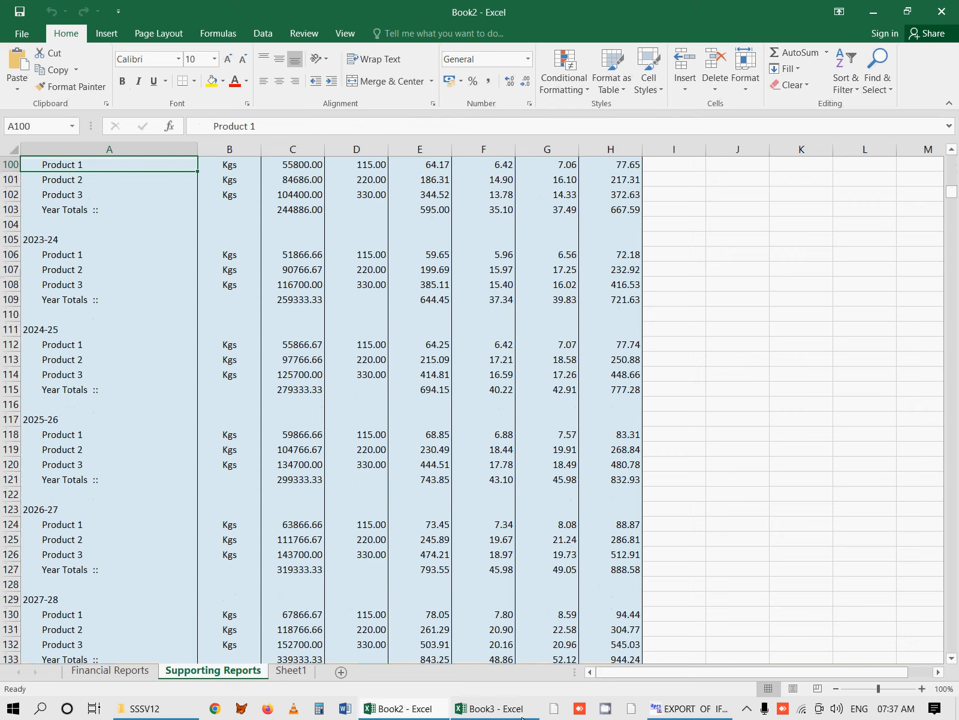
Return to ExportSheet, exit the IFPRS+ export screen, open DEMO12A from the CMS+ workings and select all its CMA data reports.
{"action": "left_click", "coordinate": [678, 708]}
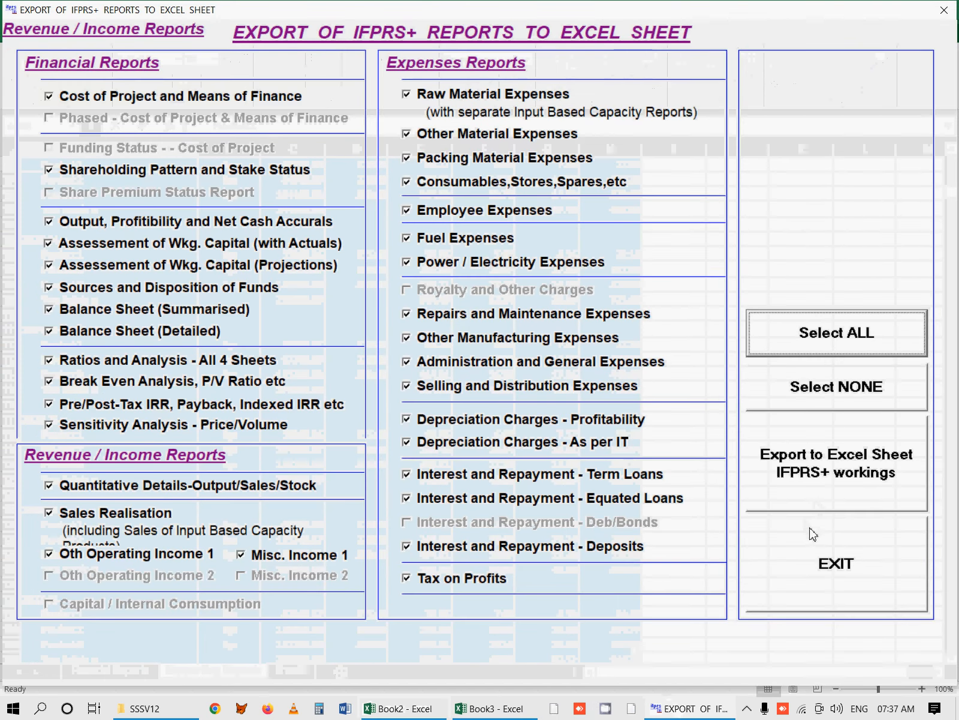
{"action": "left_click", "coordinate": [819, 552]}
{"action": "left_click", "coordinate": [612, 540]}
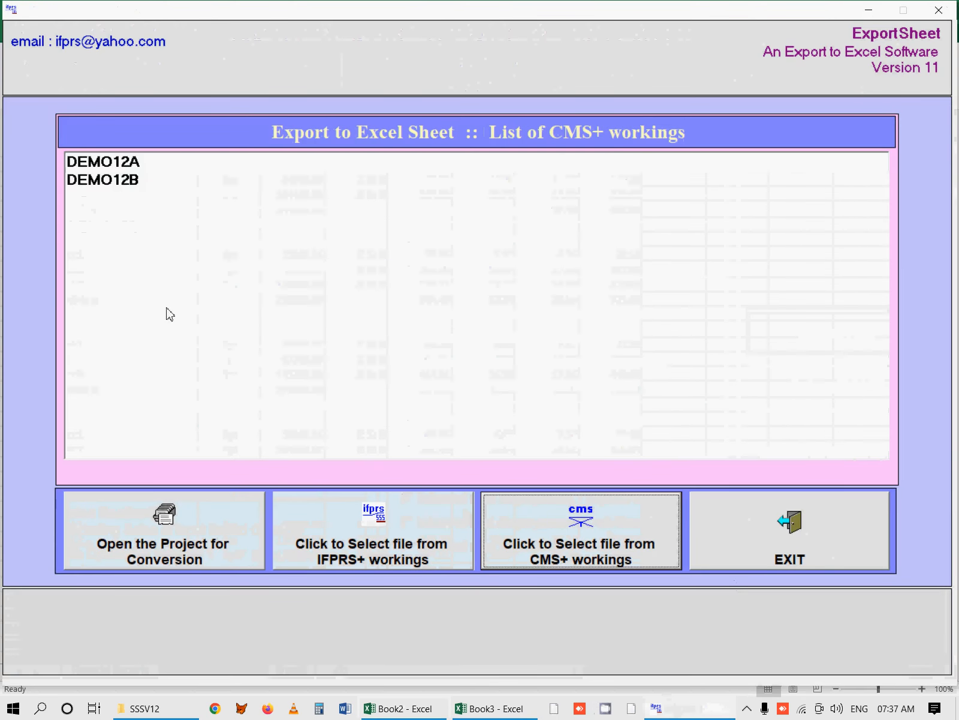
{"action": "left_click", "coordinate": [121, 167]}
{"action": "left_click", "coordinate": [177, 545]}
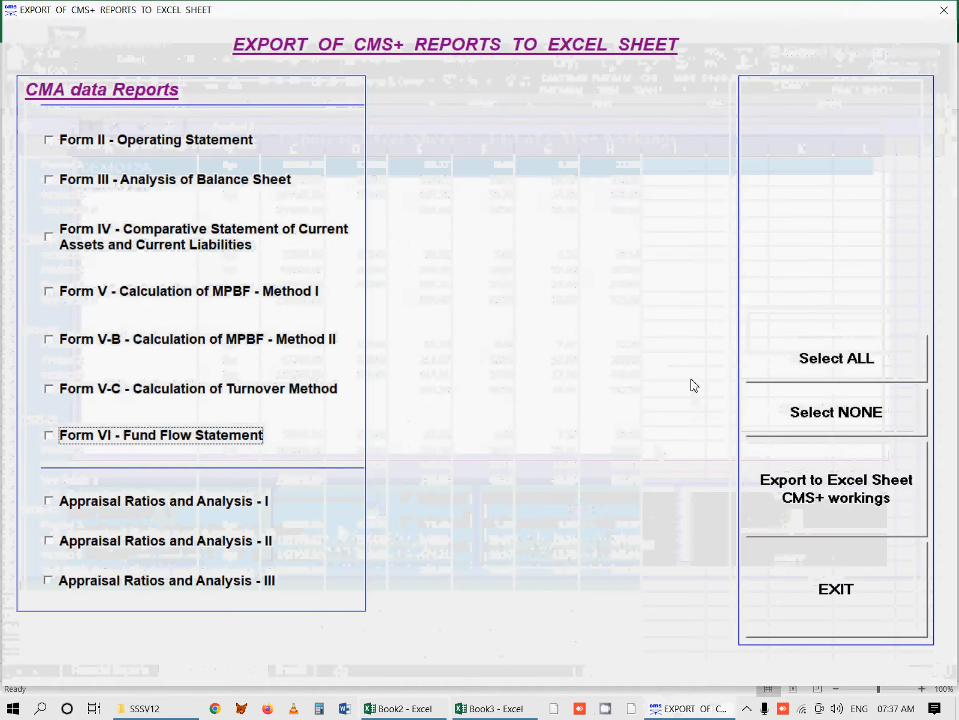
{"action": "left_click", "coordinate": [818, 362]}
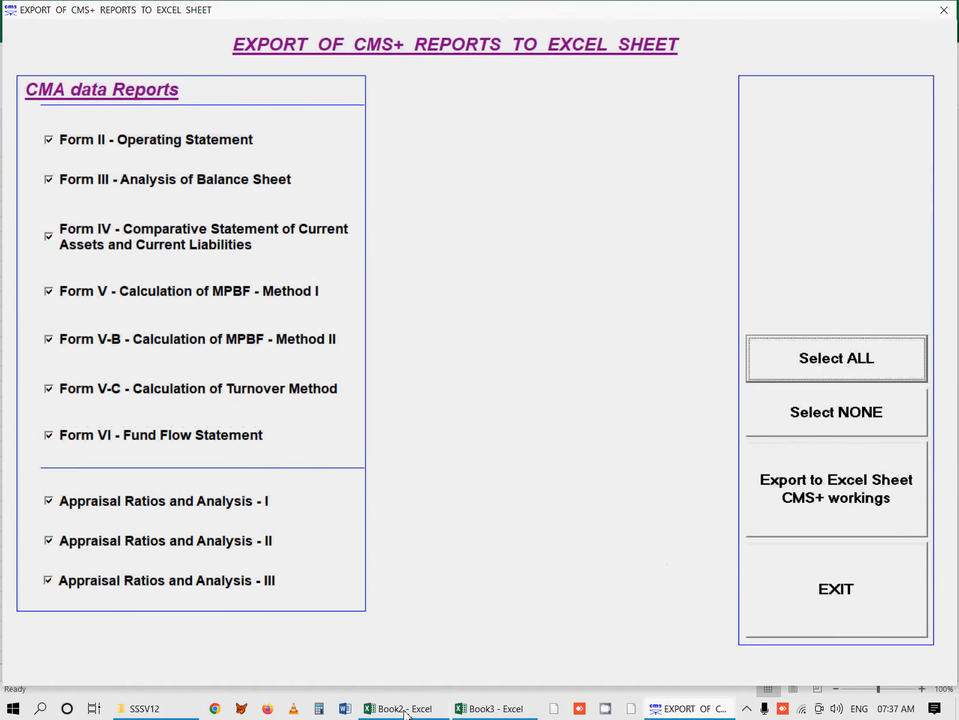
Switch to the Excel workbook Book3 and look through the CMSV Reports sheet from Form II Operating Statement to Form III.
{"action": "left_click", "coordinate": [492, 710]}
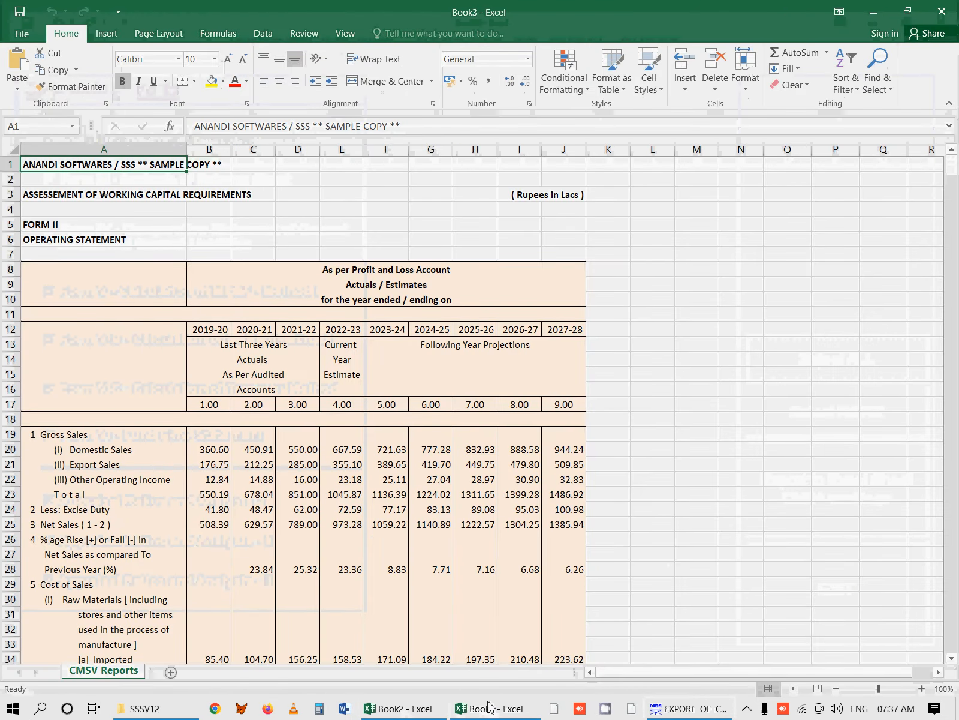
{"action": "key", "text": "Page_Down"}
{"action": "key", "text": "Page_Down"}
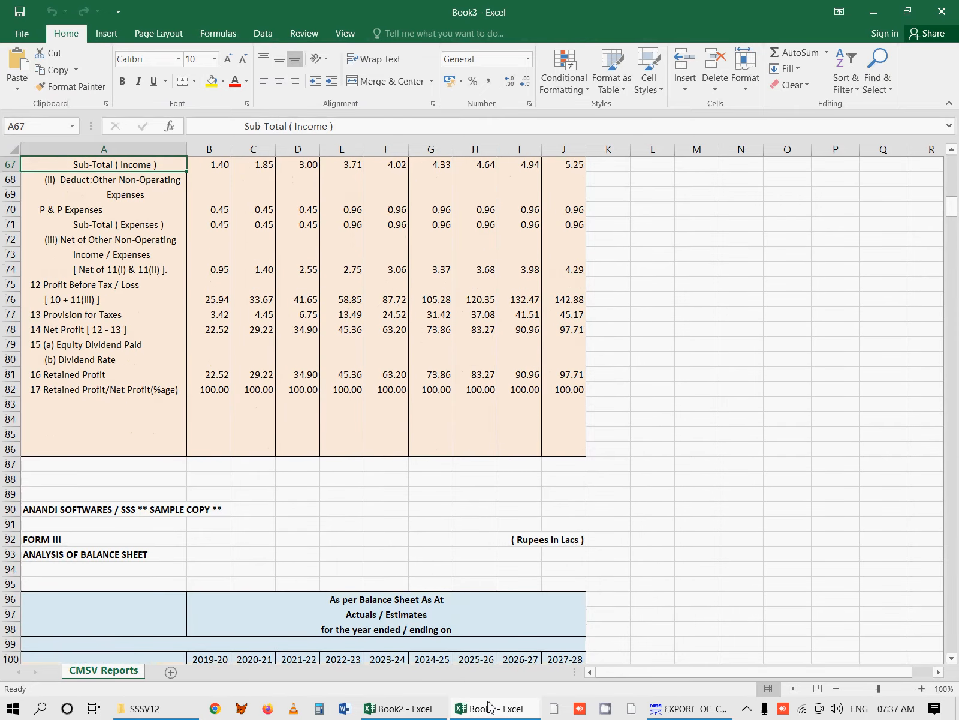
{"action": "key", "text": "Page_Down"}
{"action": "key", "text": "Page_Down"}
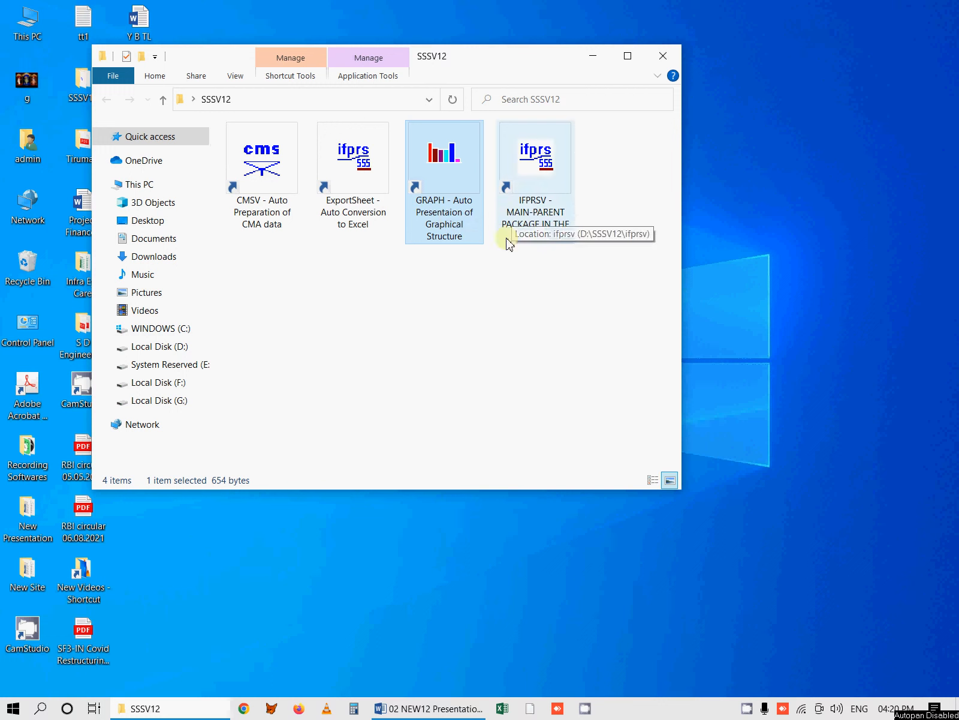
Open GRAPH+ from the SSSV12 folder, select project DEMO12B, and go through the absolute amount, percentage, index and non-year chart categories.
{"action": "double_click", "coordinate": [447, 188]}
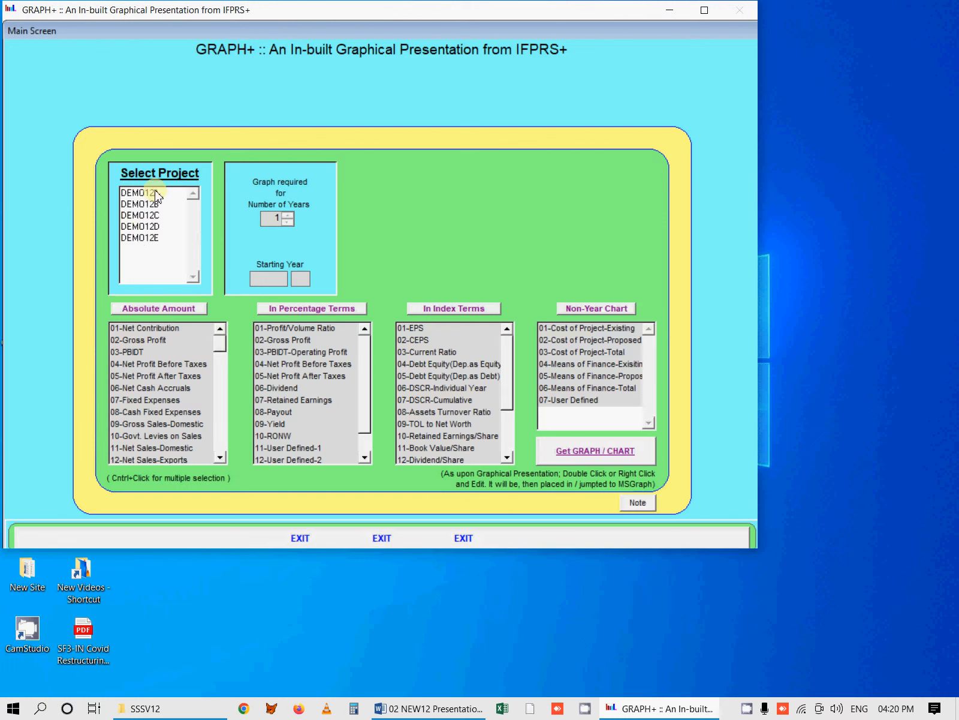
{"action": "left_click", "coordinate": [154, 211]}
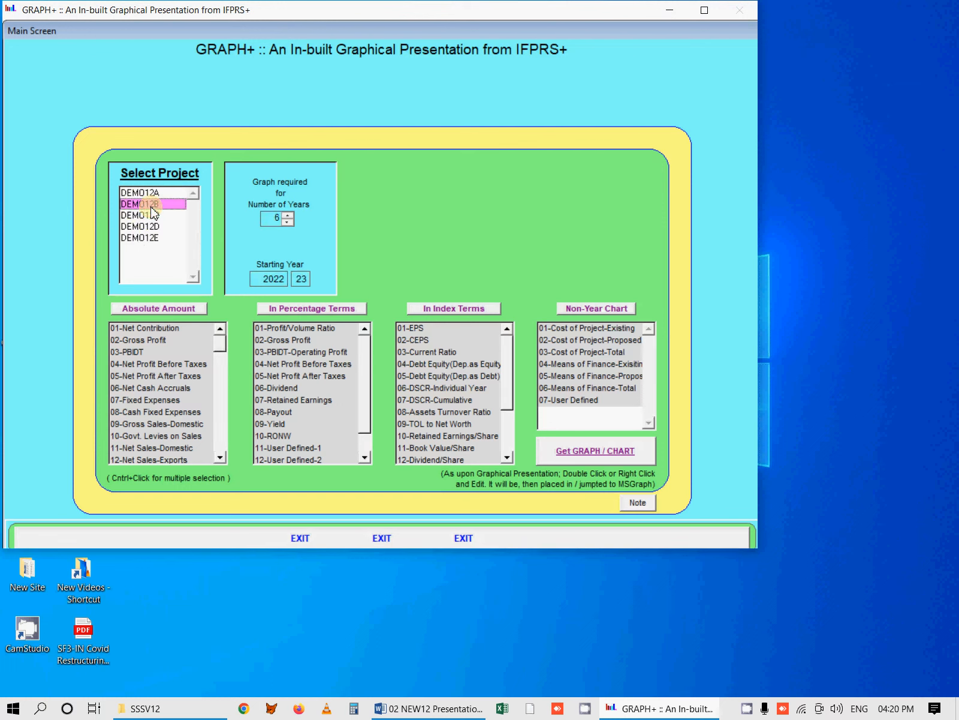
{"action": "left_click", "coordinate": [161, 309]}
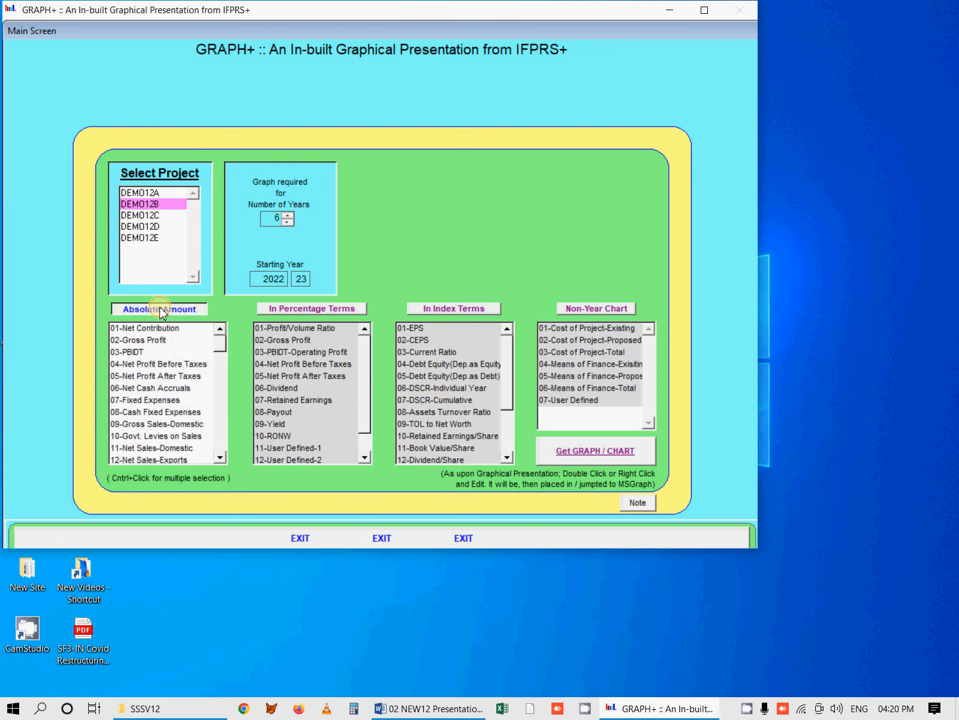
{"action": "left_click", "coordinate": [303, 308]}
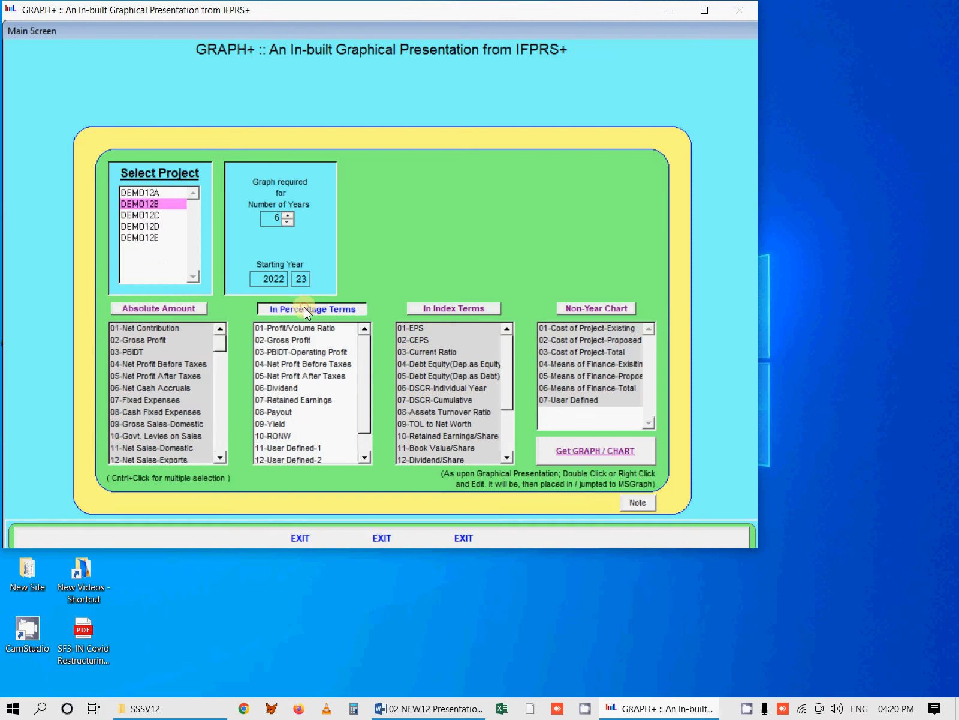
{"action": "left_click", "coordinate": [454, 309]}
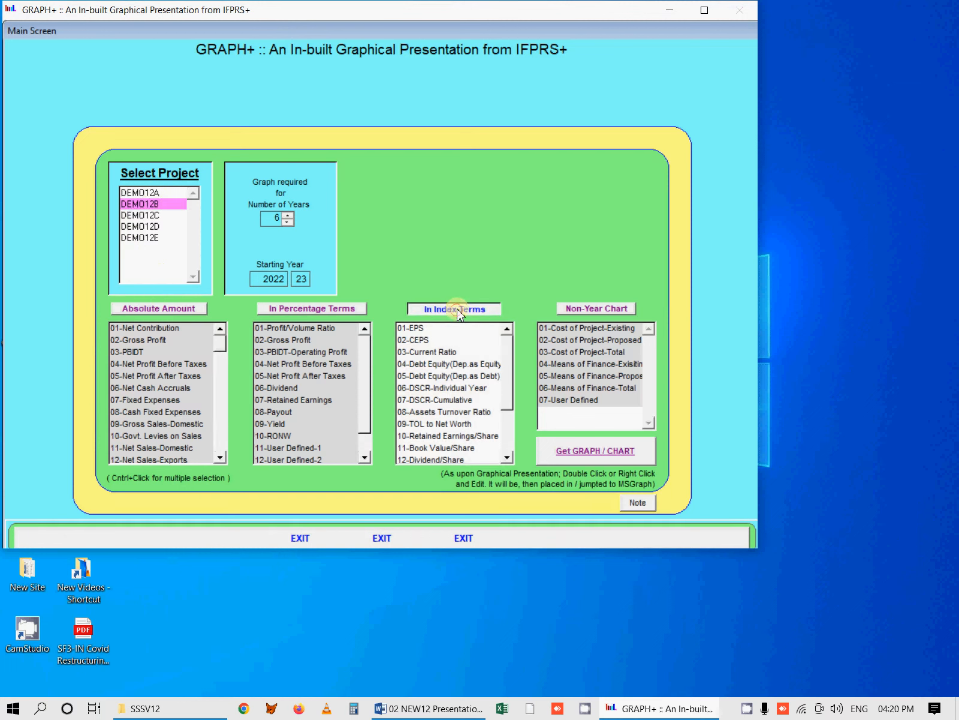
{"action": "left_click", "coordinate": [587, 311]}
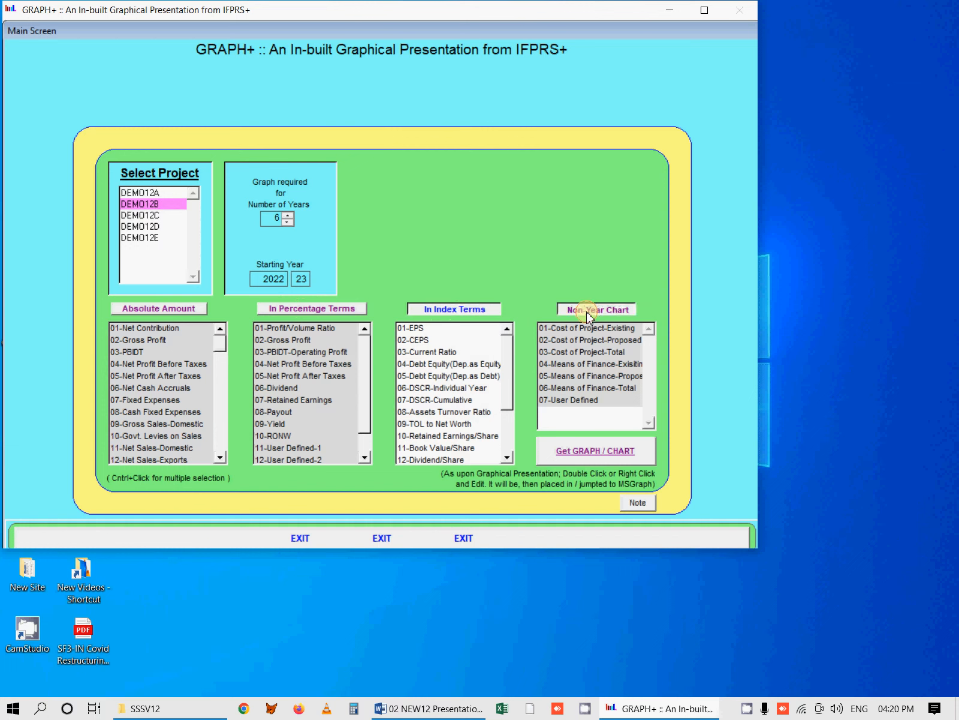
Activate the Absolute Amount category and look through its whole list of graph items, including the user-defined ones.
{"action": "left_click", "coordinate": [153, 309]}
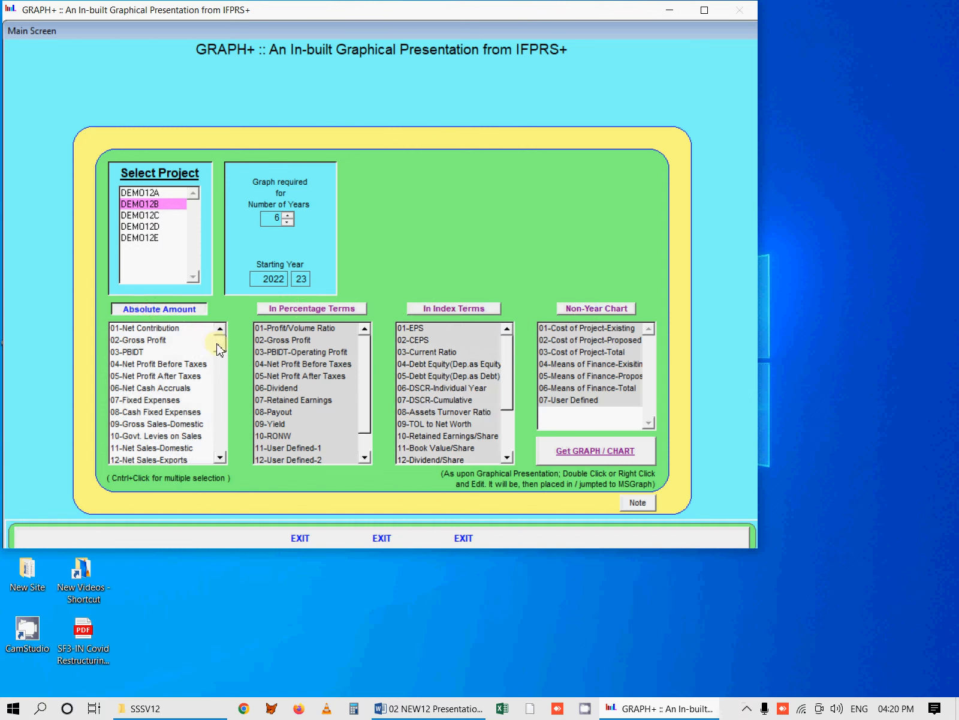
{"action": "scroll", "coordinate": [219, 348], "scroll_direction": "down", "scroll_amount": 2}
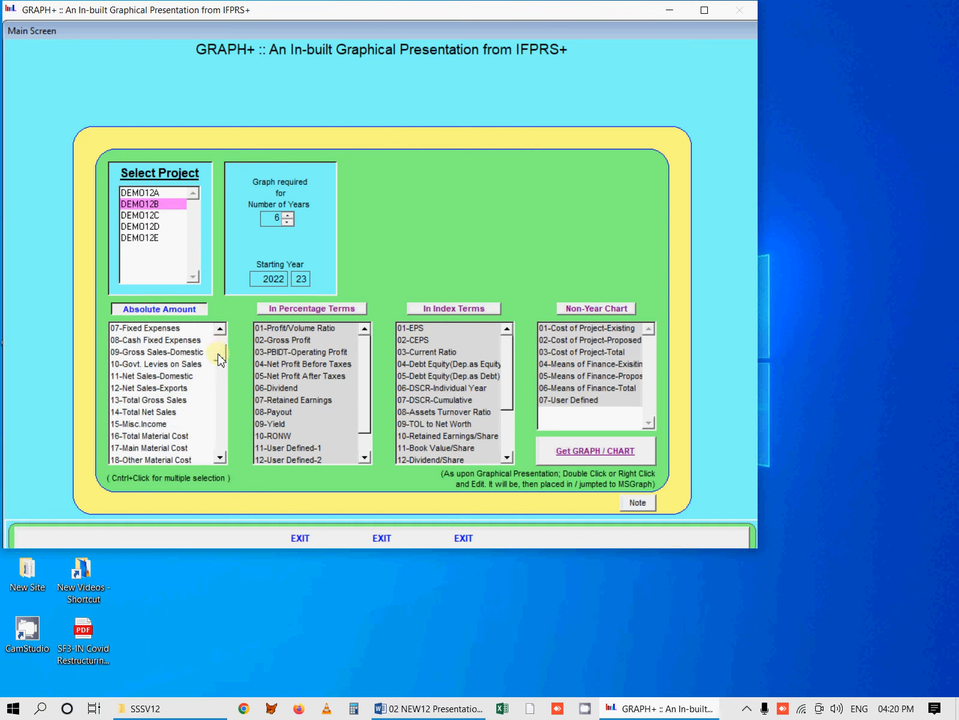
{"action": "left_click_drag", "start_coordinate": [218, 358], "coordinate": [214, 451]}
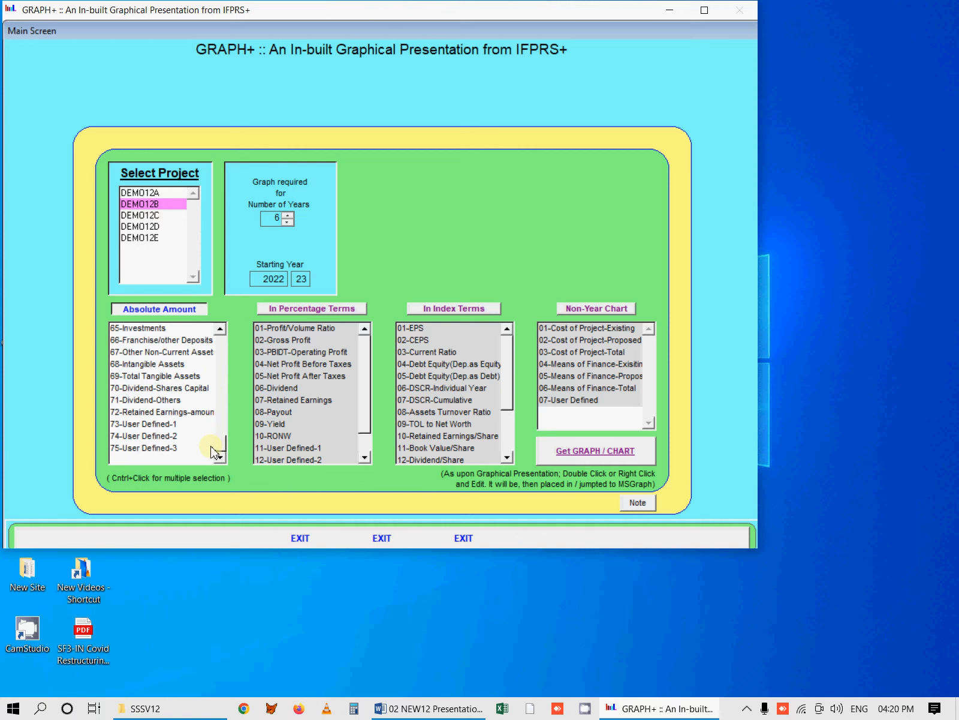
{"action": "left_click", "coordinate": [209, 447]}
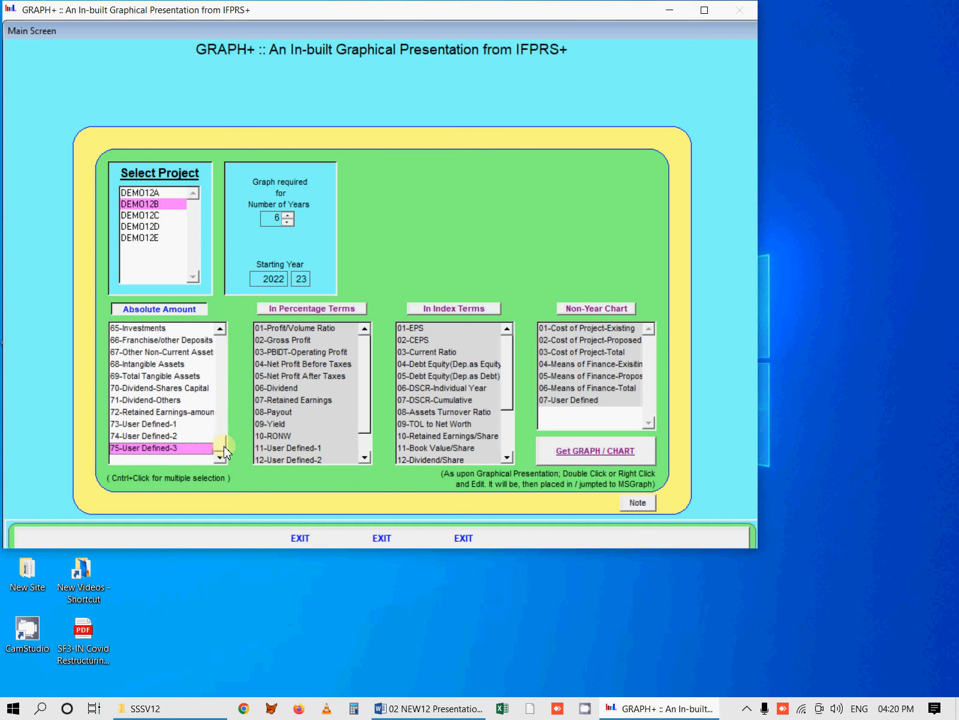
{"action": "left_click_drag", "start_coordinate": [222, 451], "coordinate": [232, 340]}
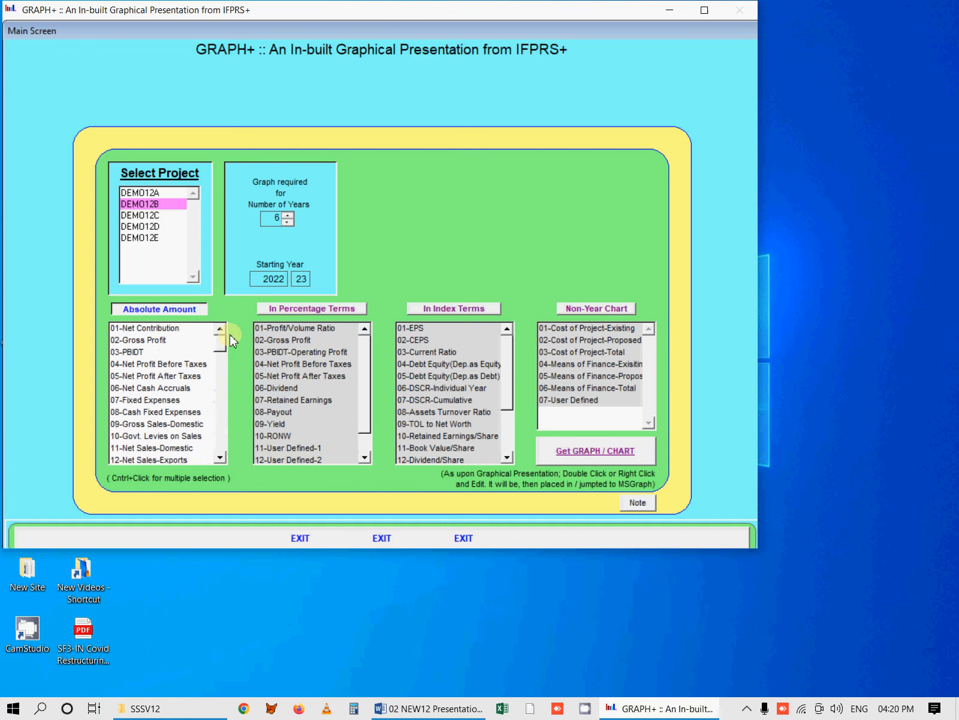
Generate a graph of Gross Profit, Net Profit Before Taxes, Net Profit After Taxes, Net Cash Accruals and Net Sales-Domestic.
{"action": "left_click", "coordinate": [159, 340]}
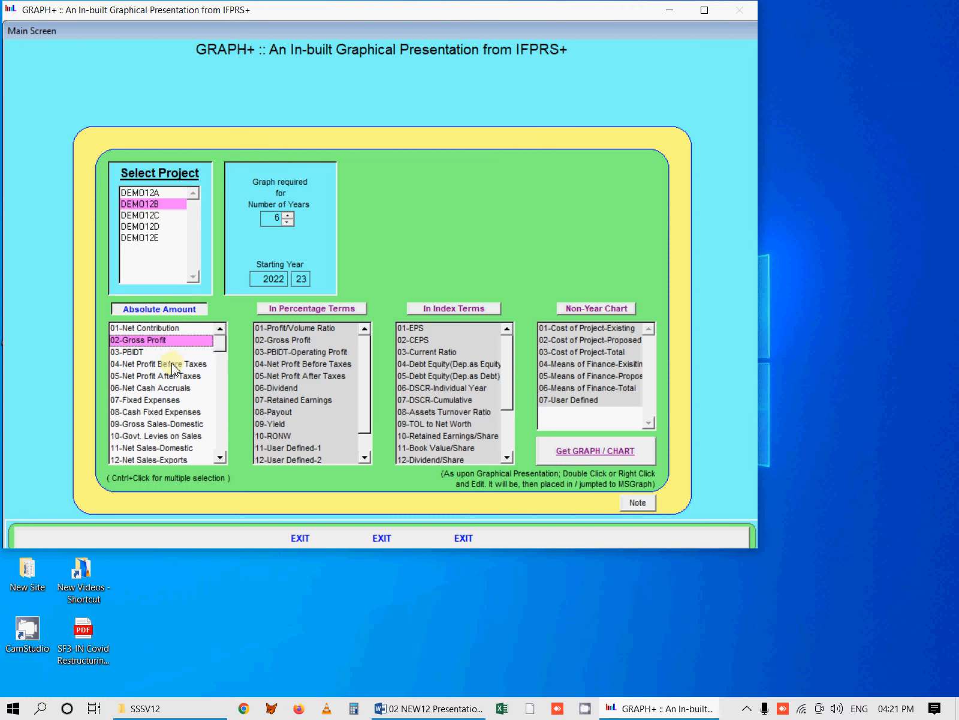
{"action": "left_click", "coordinate": [172, 364], "text": "ctrl"}
{"action": "left_click", "coordinate": [184, 377], "text": "ctrl"}
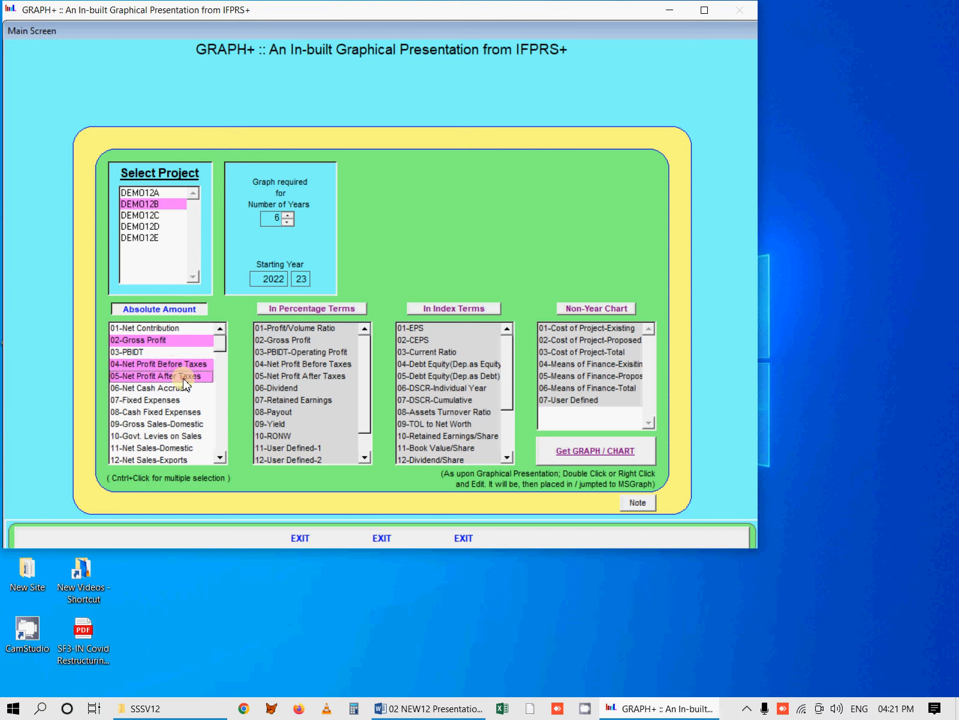
{"action": "left_click", "coordinate": [178, 388], "text": "ctrl"}
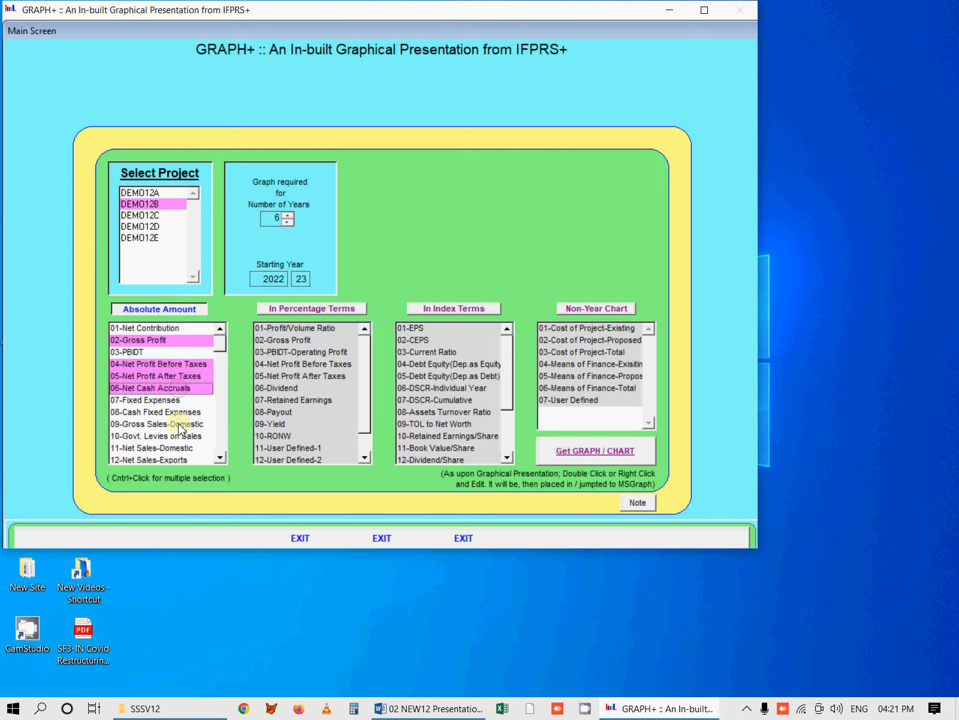
{"action": "left_click", "coordinate": [178, 448], "text": "ctrl"}
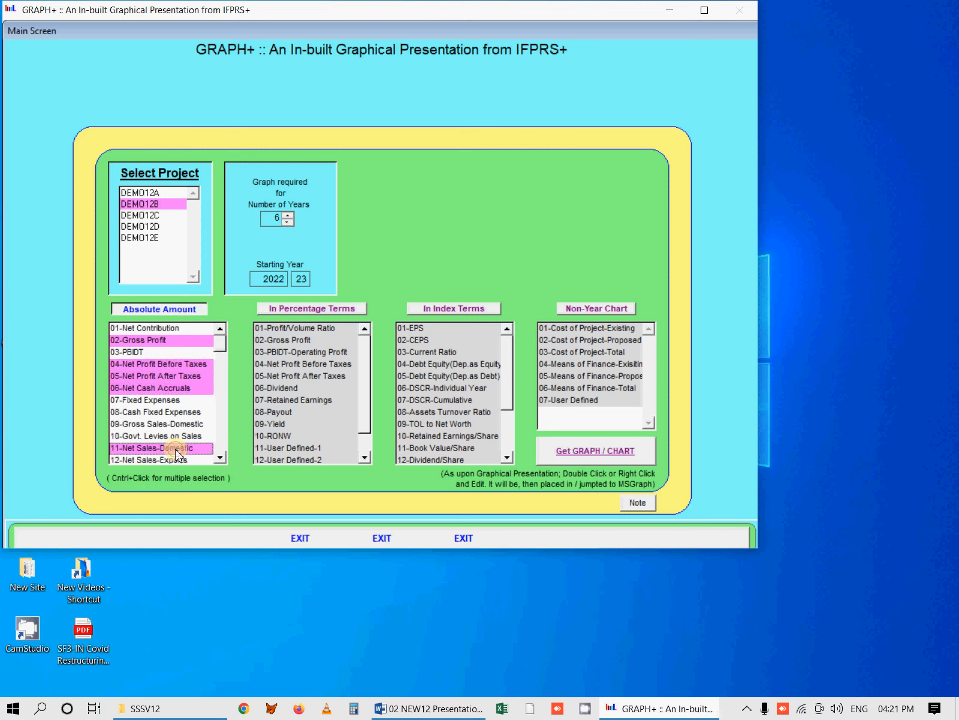
{"action": "left_click", "coordinate": [582, 454]}
{"action": "left_click", "coordinate": [592, 460]}
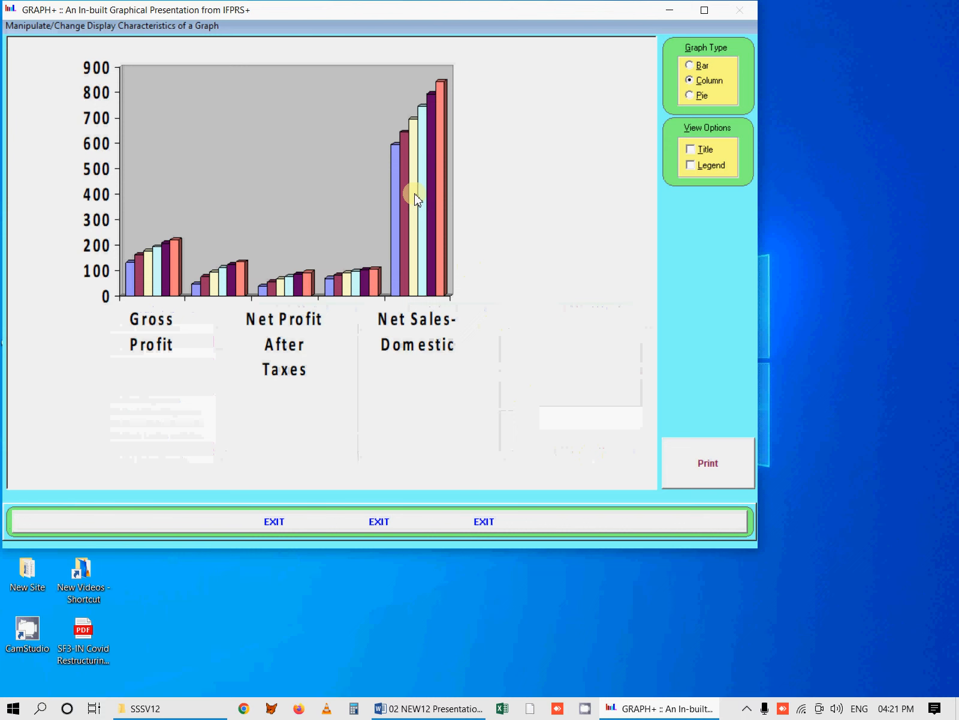
Open the graph for editing, dismiss its datasheet and set the chart area's font size to 8.
{"action": "double_click", "coordinate": [418, 200]}
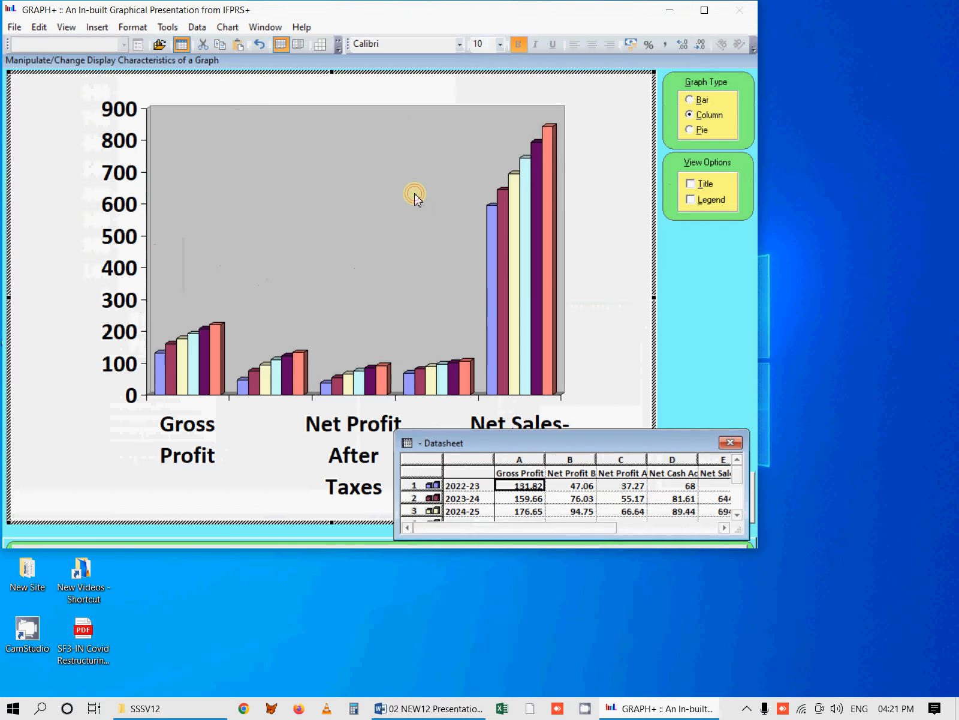
{"action": "left_click", "coordinate": [730, 444]}
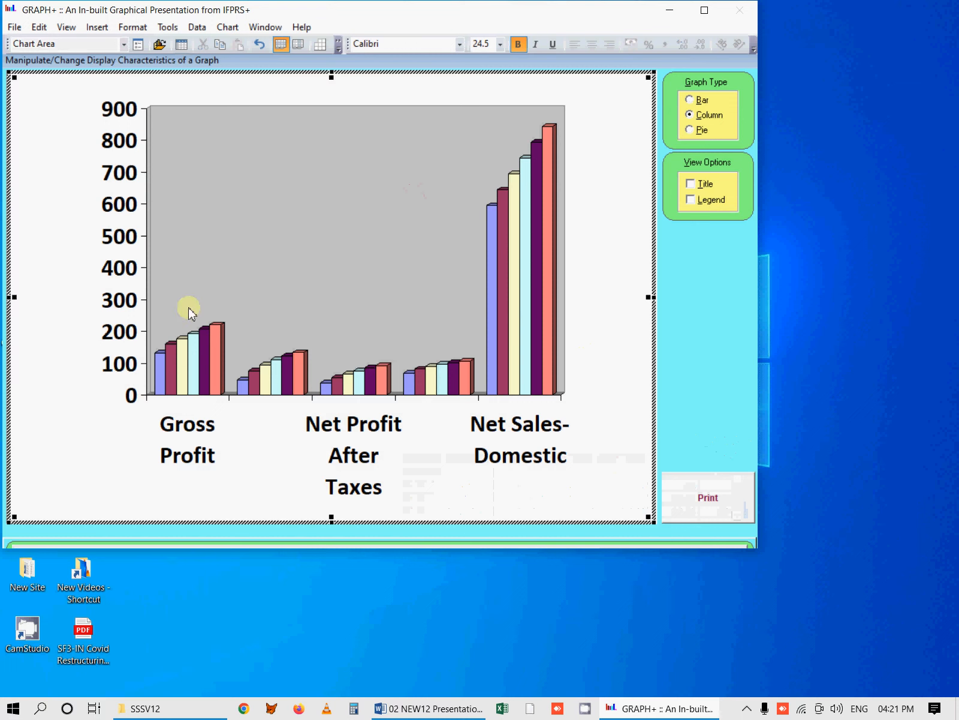
{"action": "left_click", "coordinate": [133, 29]}
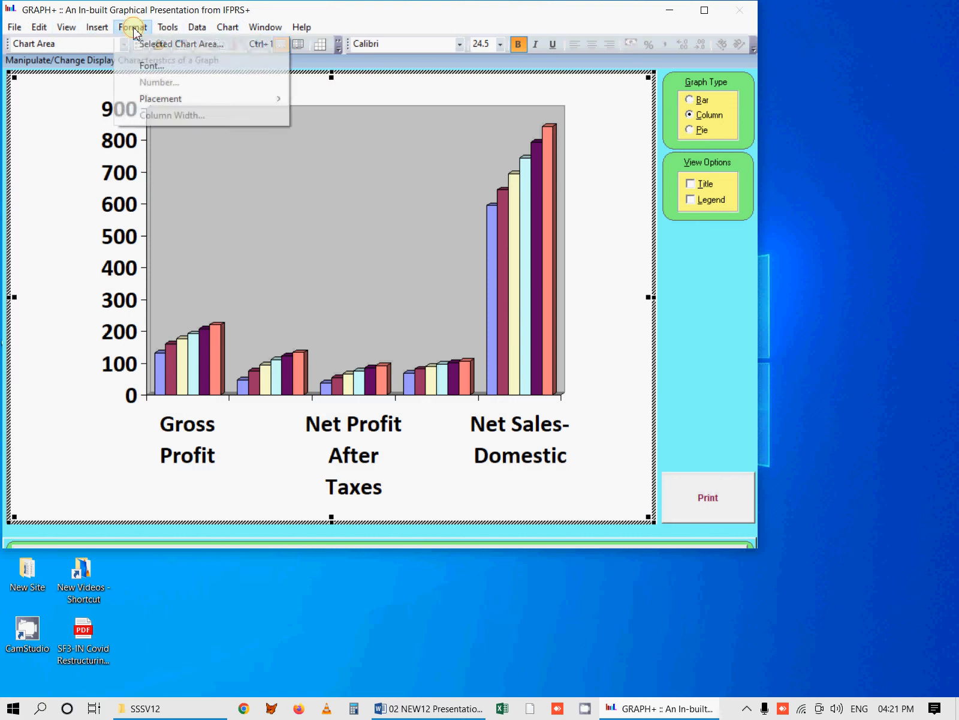
{"action": "left_click", "coordinate": [149, 65]}
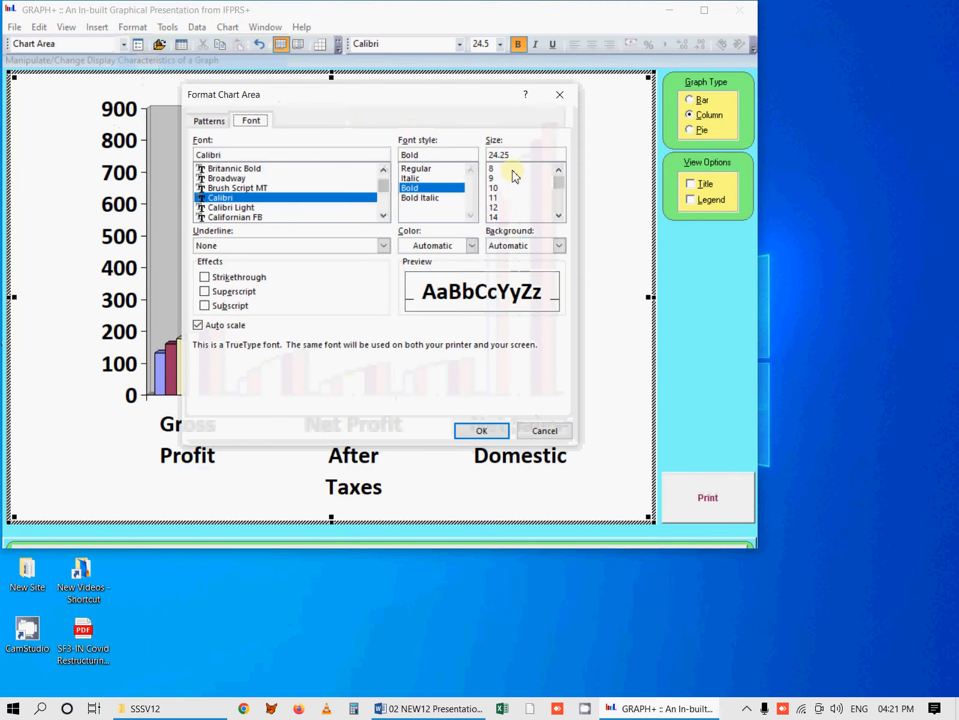
{"action": "left_click", "coordinate": [512, 169]}
{"action": "left_click", "coordinate": [483, 430]}
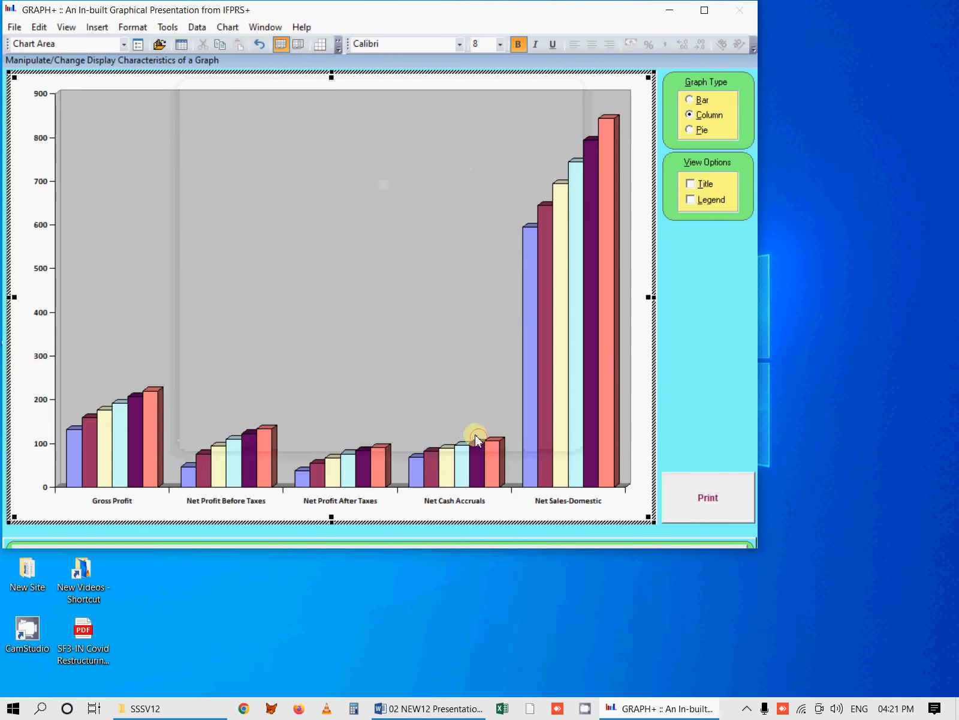
Plot the chart's data series by column and add a data table beneath the chart.
{"action": "left_click", "coordinate": [297, 44]}
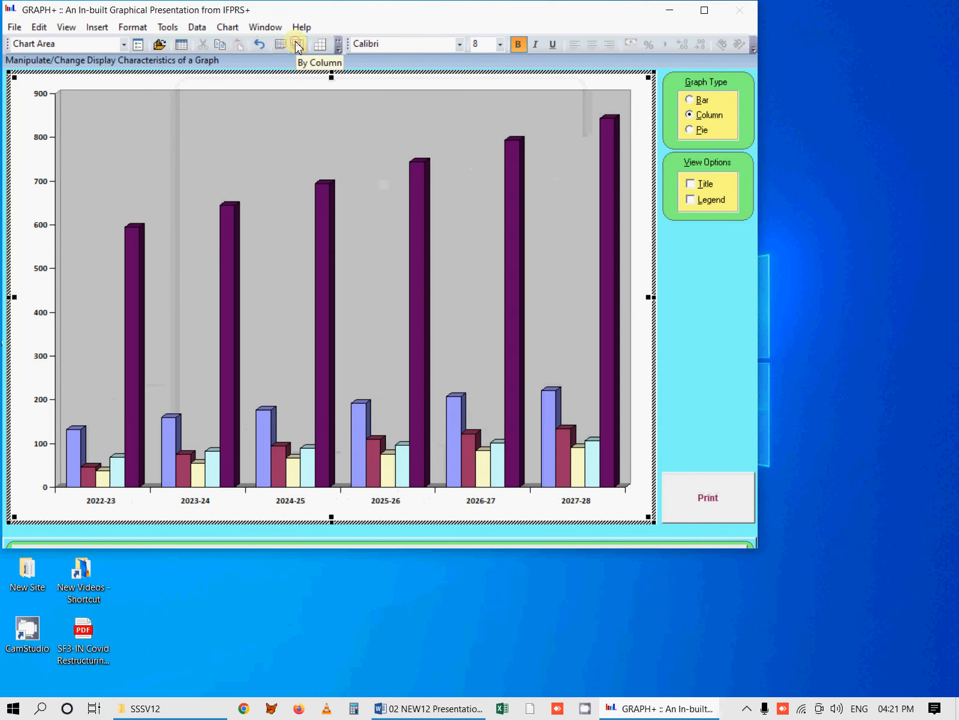
{"action": "left_click", "coordinate": [320, 46]}
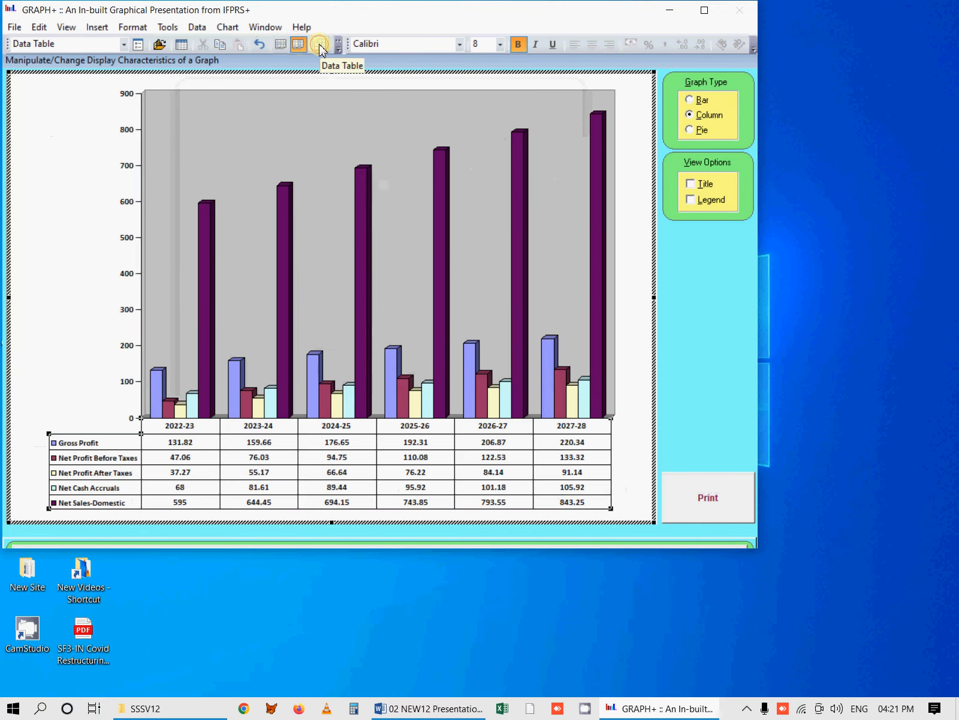
{"action": "left_click", "coordinate": [473, 541]}
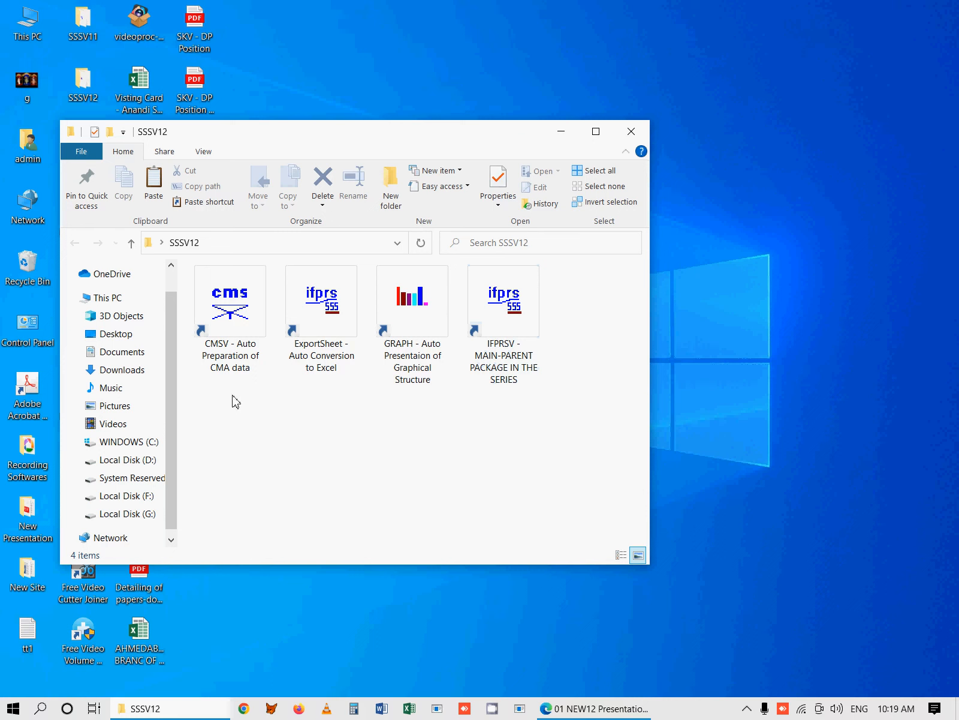
{"action": "left_click", "coordinate": [517, 359]}
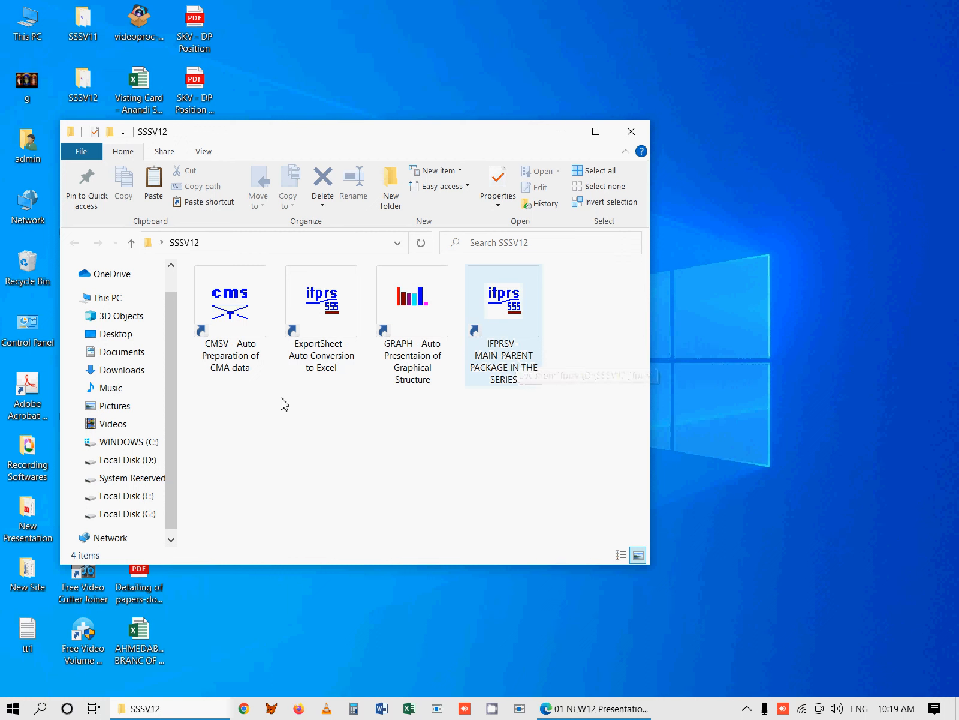
{"action": "left_click", "coordinate": [434, 403]}
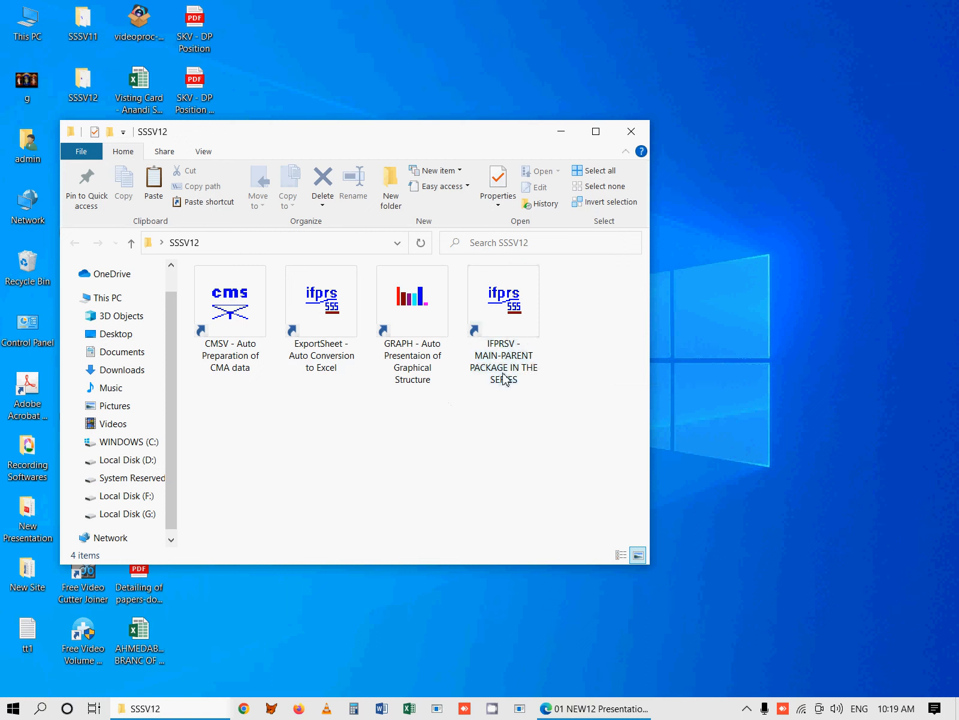